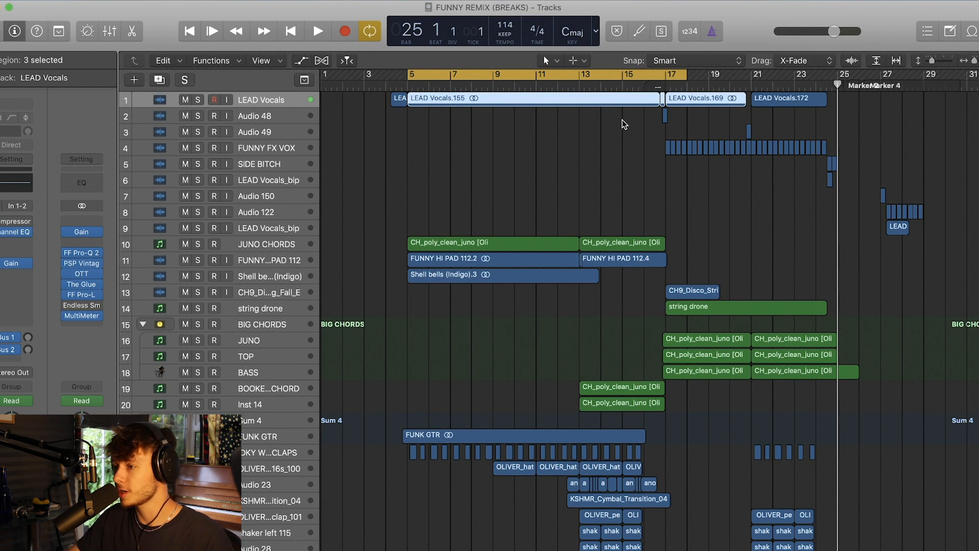
Step: Solo the JUNO CHORDS track, play it back, and enlarge the track height
click(280, 246)
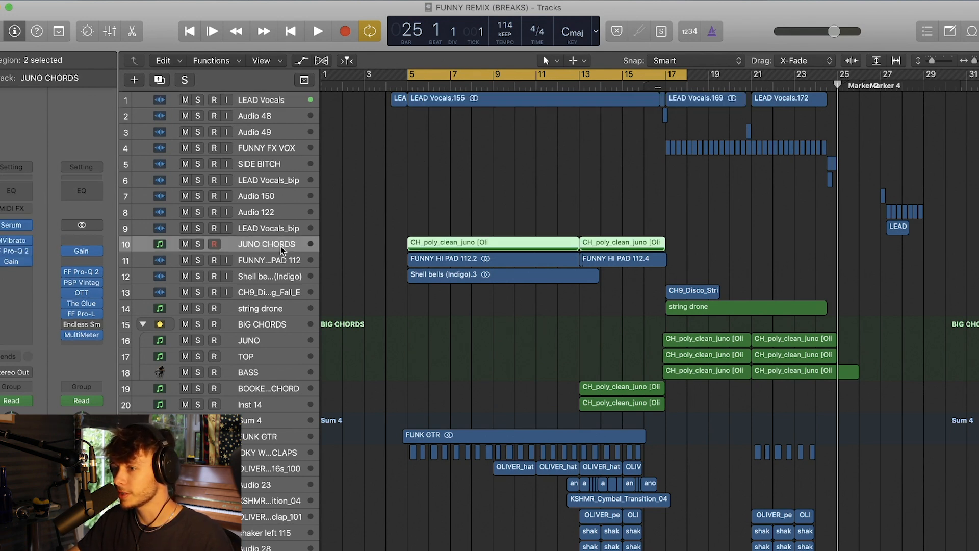
click(197, 244)
key(space)
drag(932, 61, 940, 61)
Step: Open the Serum instrument on JUNO CHORDS to inspect its patch during playback, and close it
click(9, 225)
drag(366, 52, 489, 28)
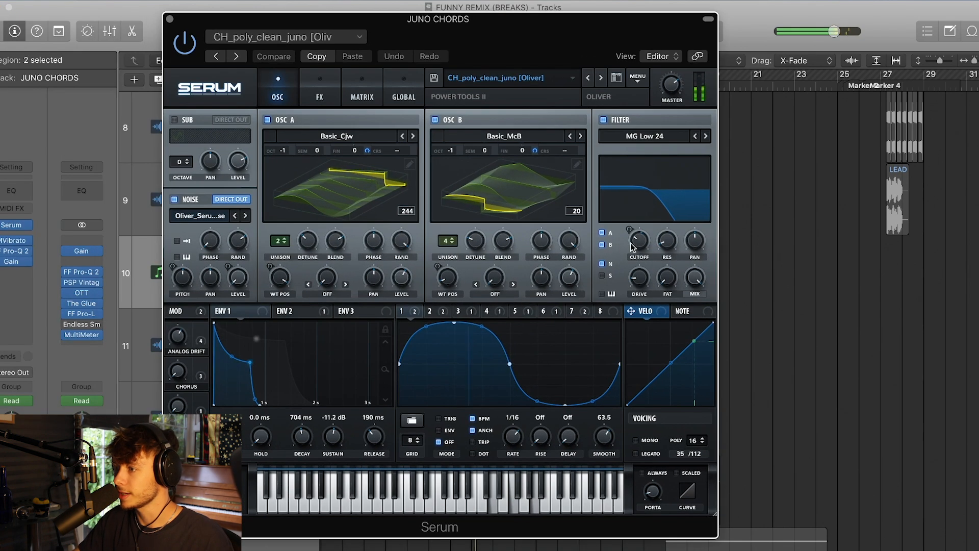
click(169, 19)
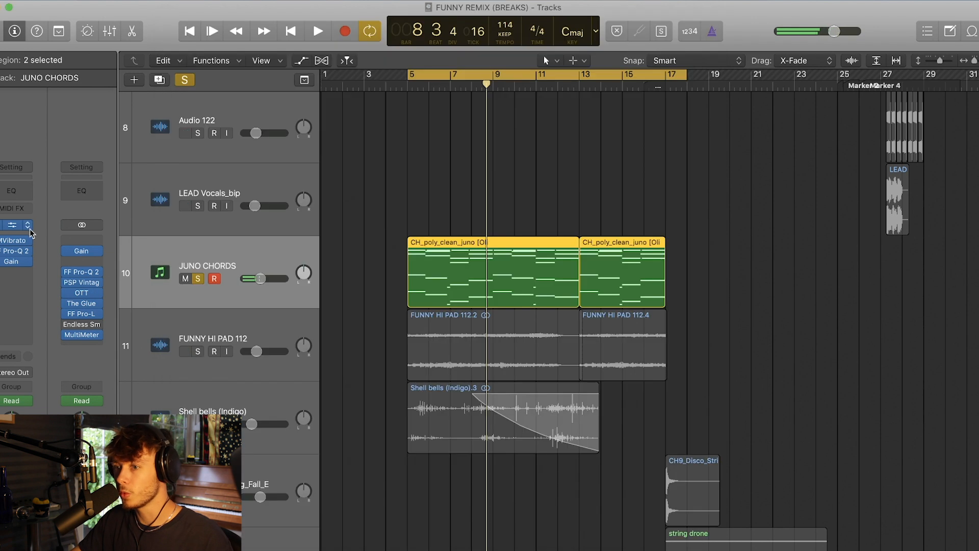
Step: Open MVibrato on JUNO CHORDS, compare the chords with the effect bypassed and enabled during playback, and close it
click(8, 247)
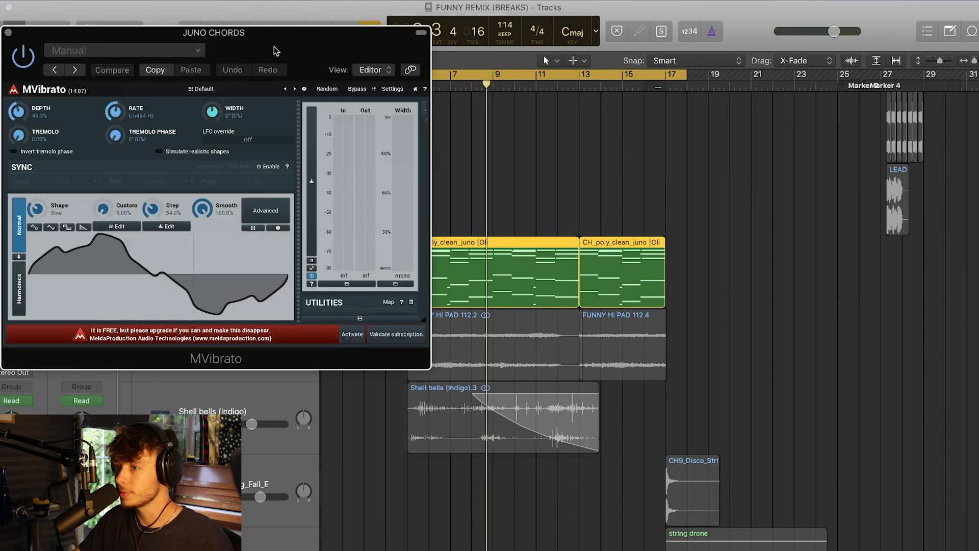
key(space)
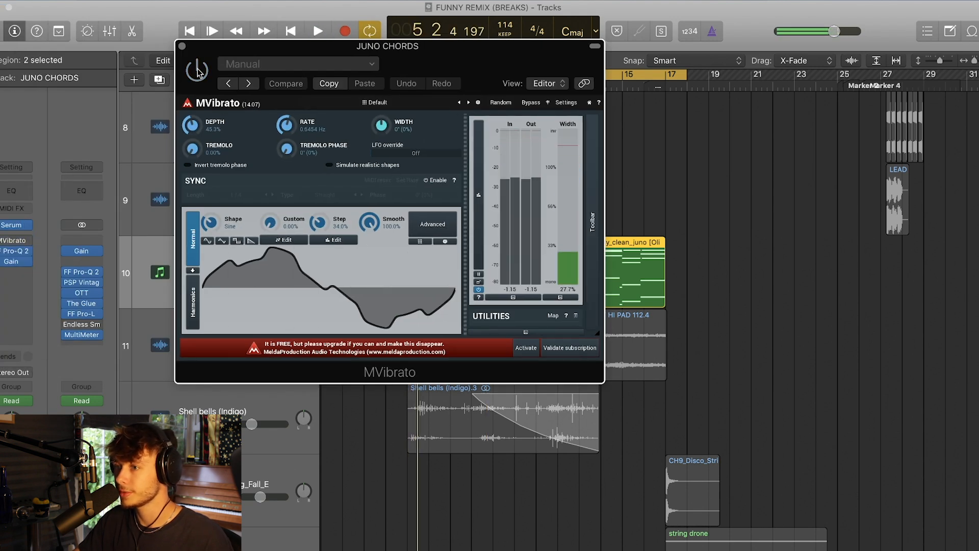
key(space)
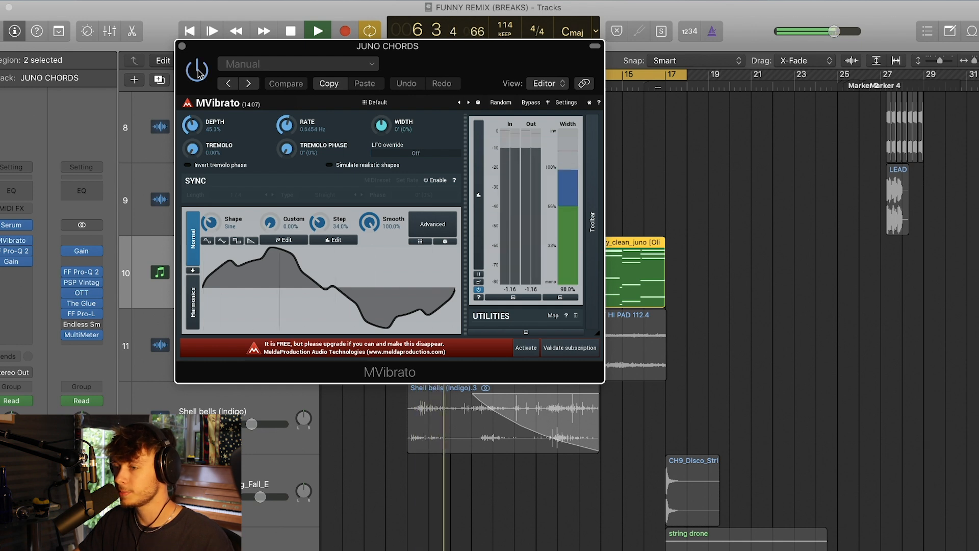
key(space)
click(182, 46)
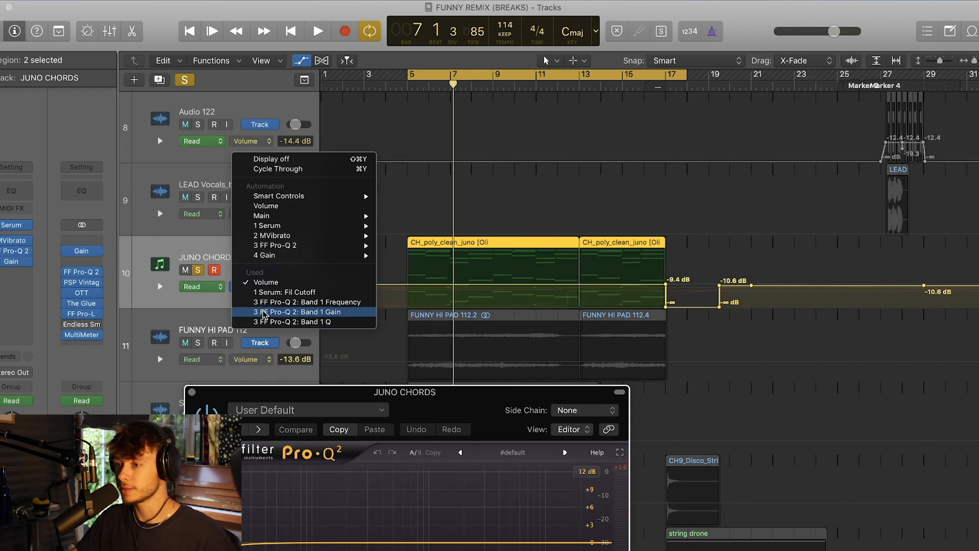
Step: Show the Pro-Q 2 Band 1 Frequency automation on JUNO CHORDS and inspect the EQ curve with the playhead at bar 13
click(482, 300)
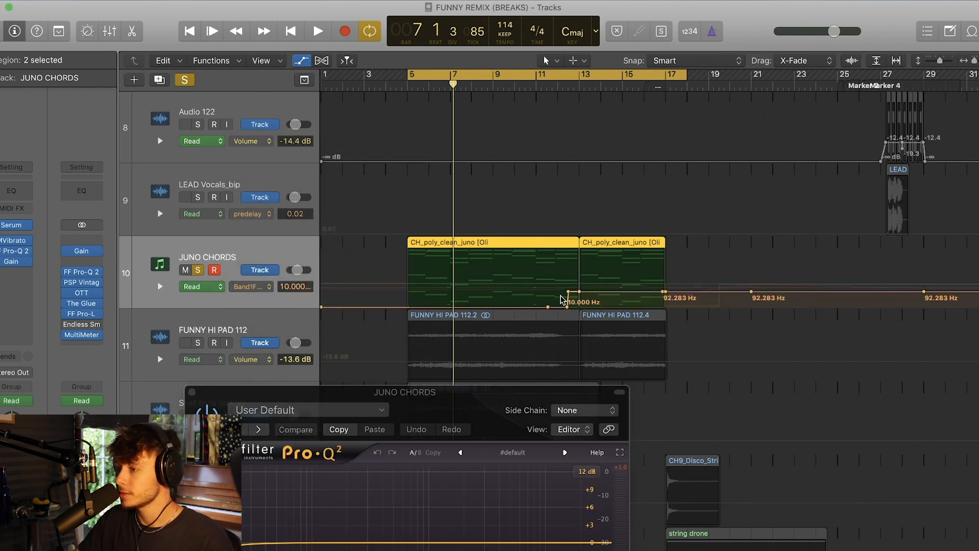
scroll(580, 274, down, 1)
click(578, 98)
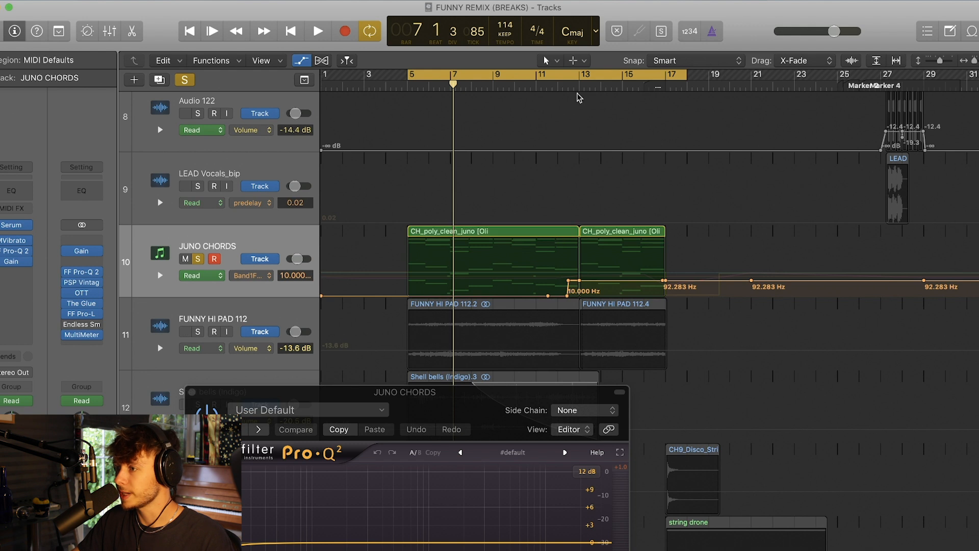
click(579, 99)
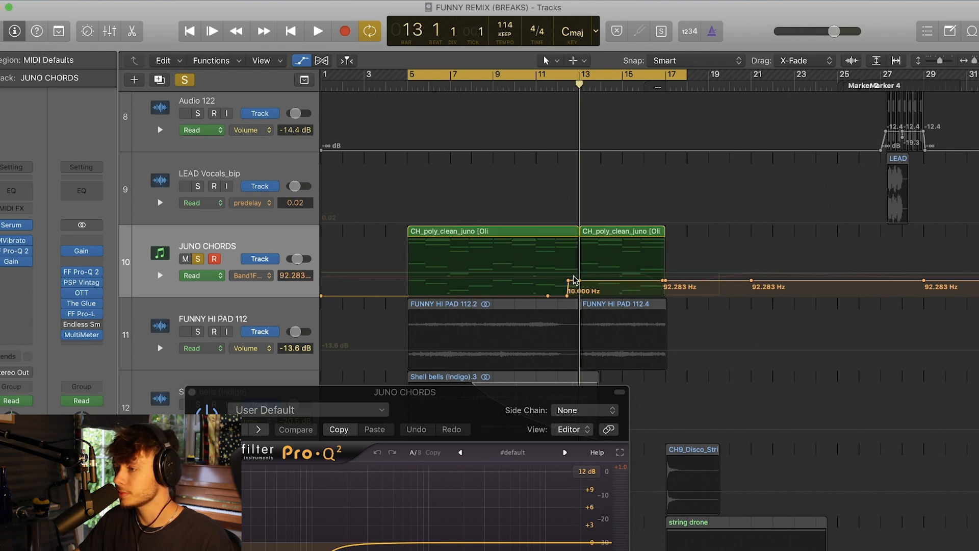
drag(421, 393, 468, 279)
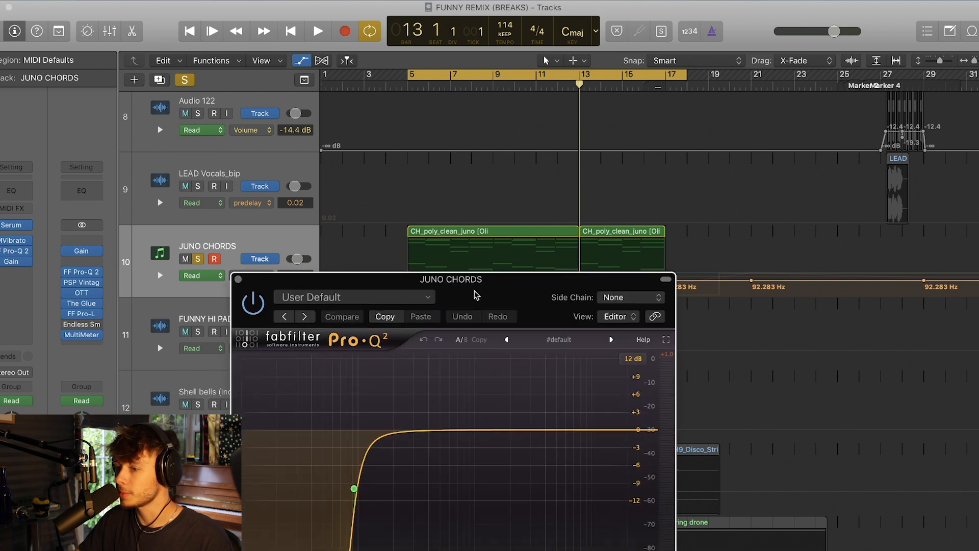
click(237, 279)
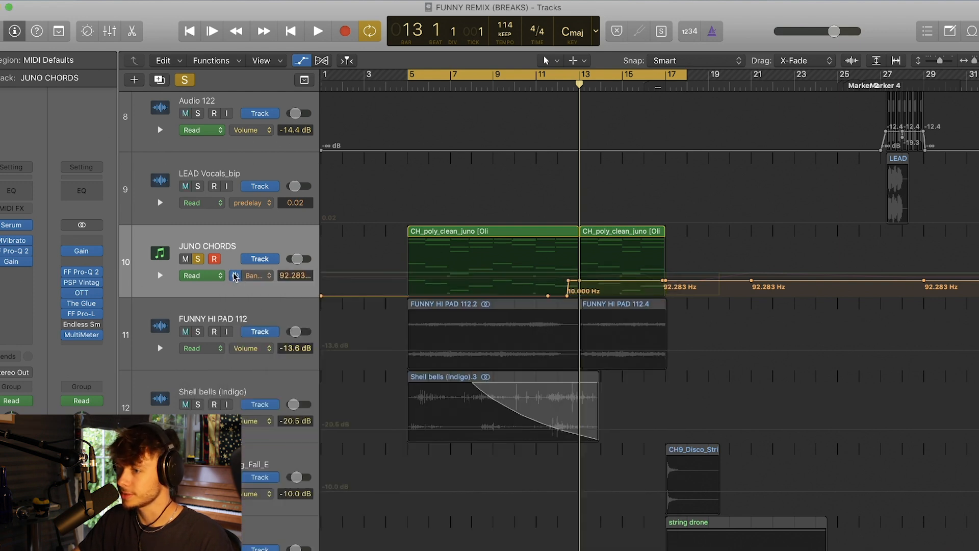
Step: View the Band 1 Q automation on JUNO CHORDS, and hide the track automation
click(203, 276)
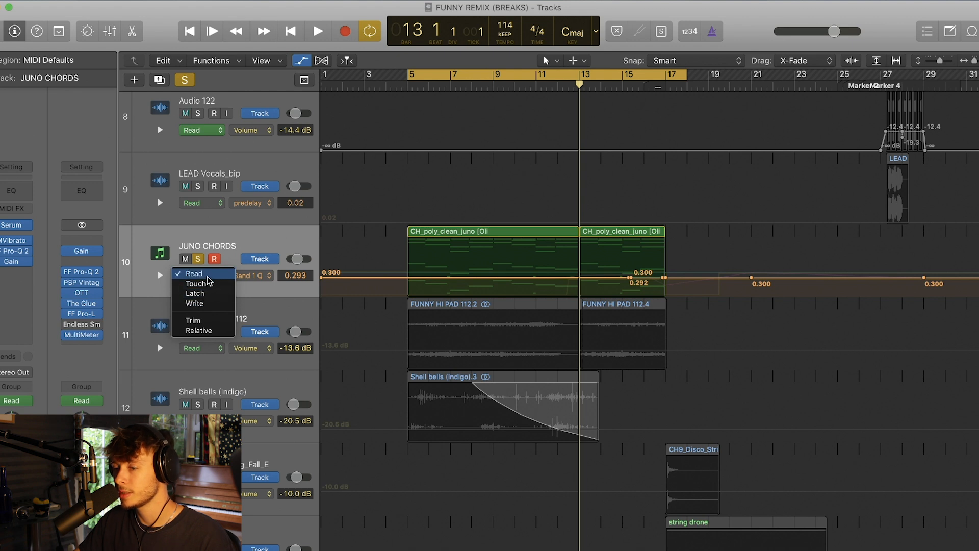
click(258, 247)
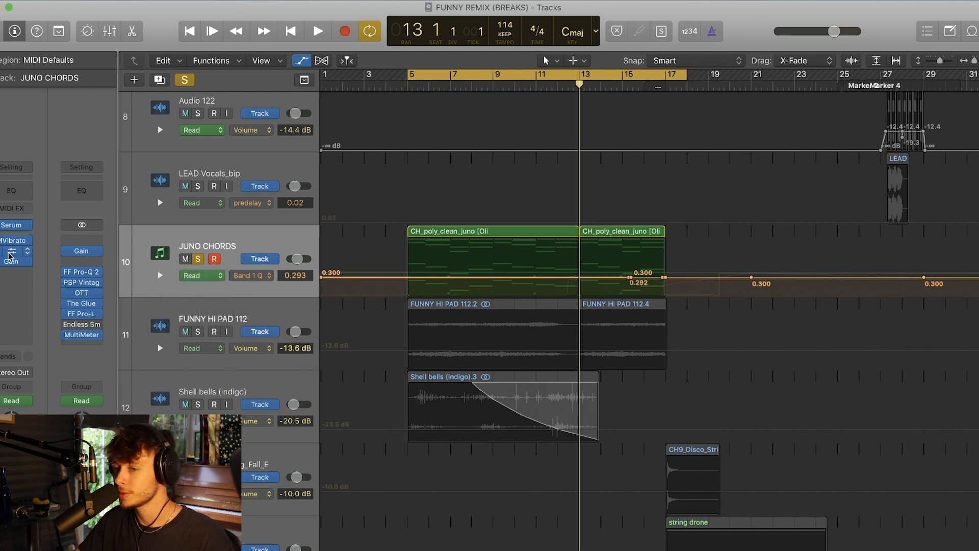
key(a)
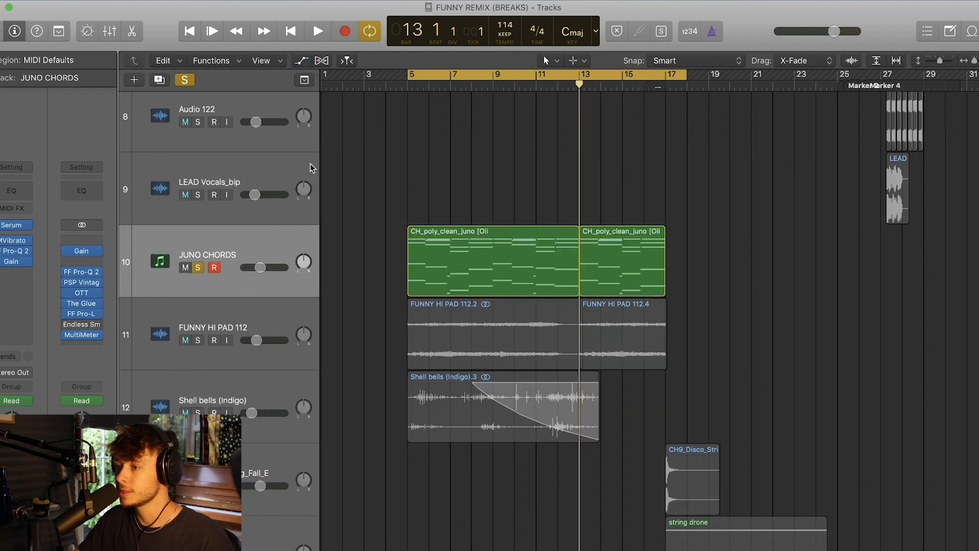
Step: Clear the JUNO CHORDS solo, solo the FUNNY HI PAD 112 track, and play it from bar 5
scroll(411, 148, down, 3)
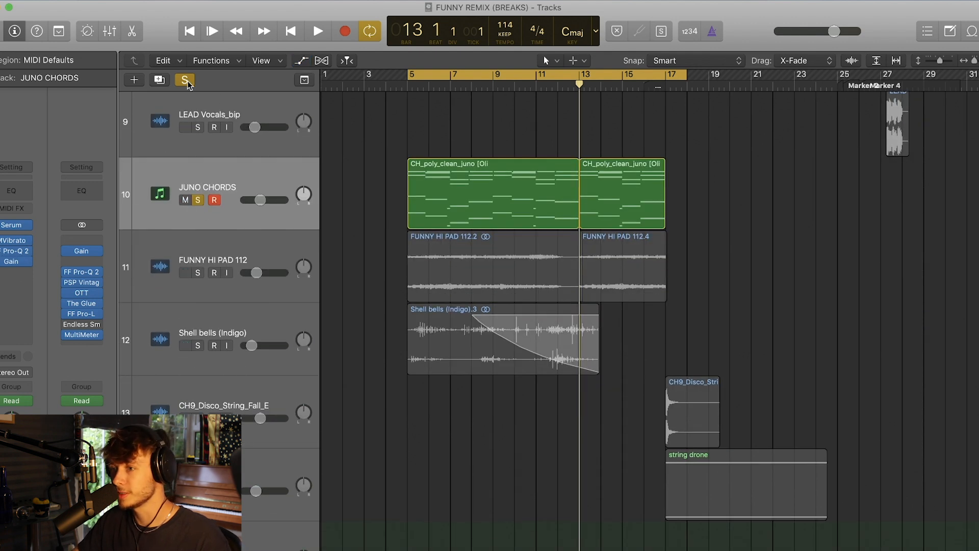
click(185, 79)
click(229, 260)
click(198, 273)
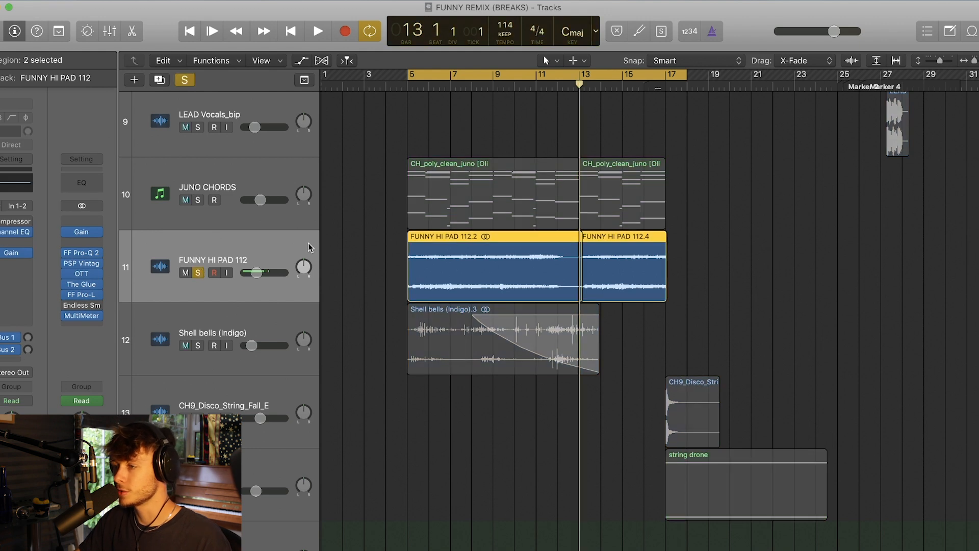
key(space)
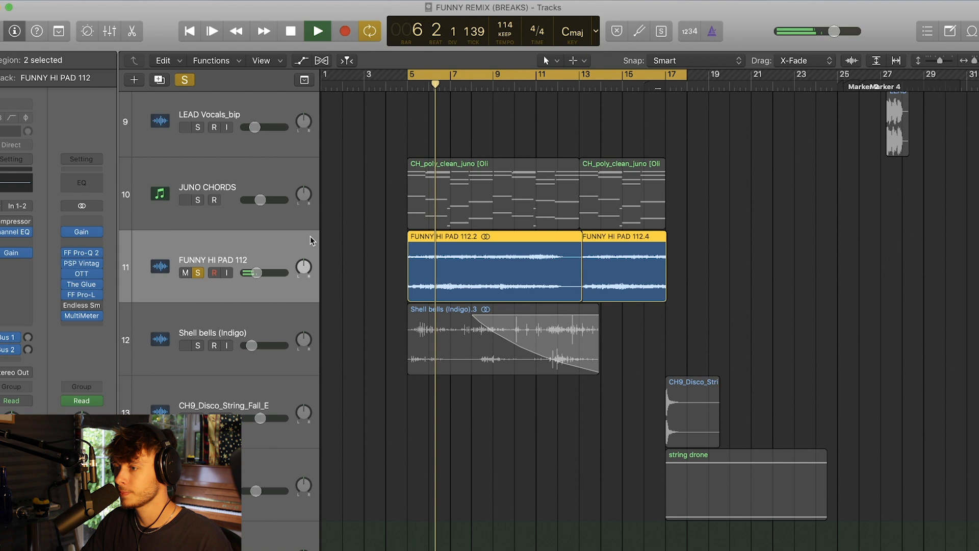
key(space)
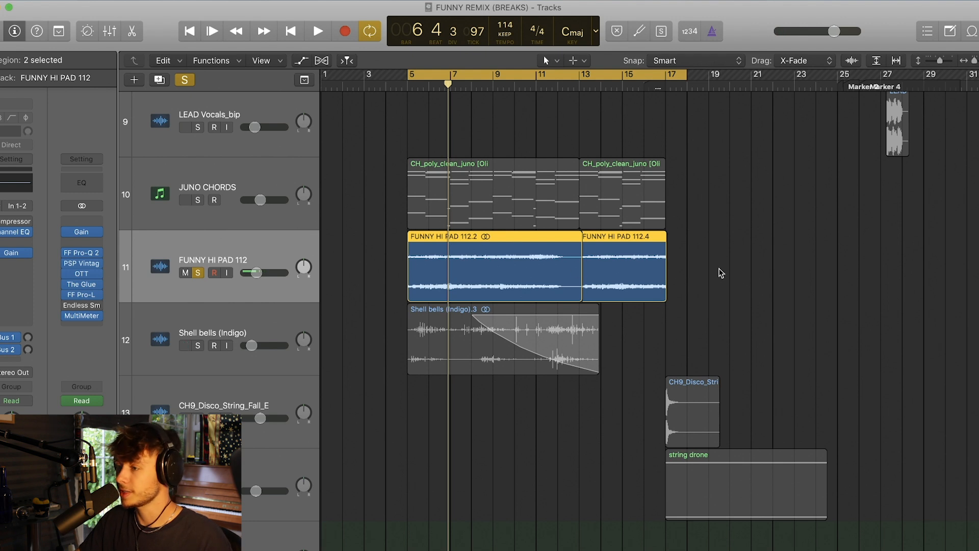
key(space)
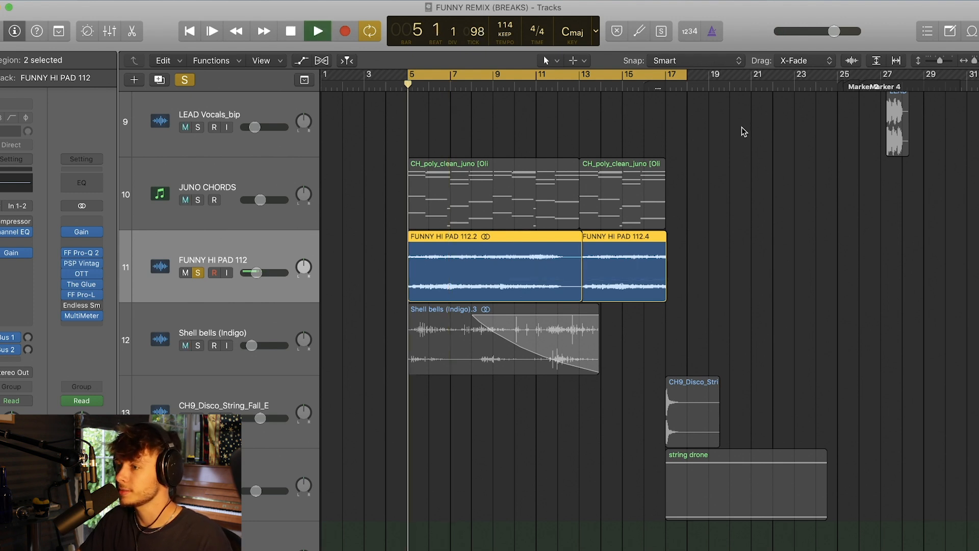
Step: Solo the Shell bells (Indigo) track instead of the pad, and play it back
click(185, 81)
key(space)
click(231, 325)
click(198, 345)
key(space)
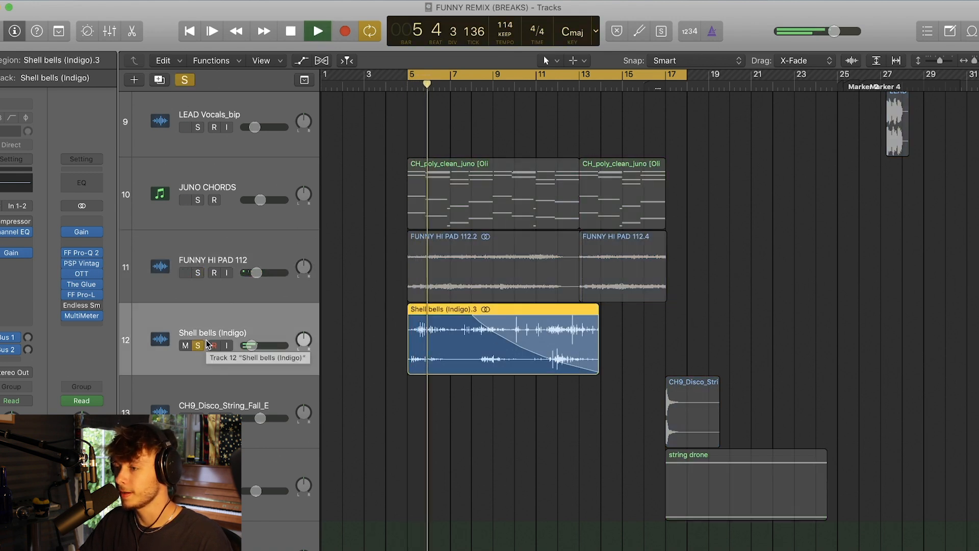
click(638, 343)
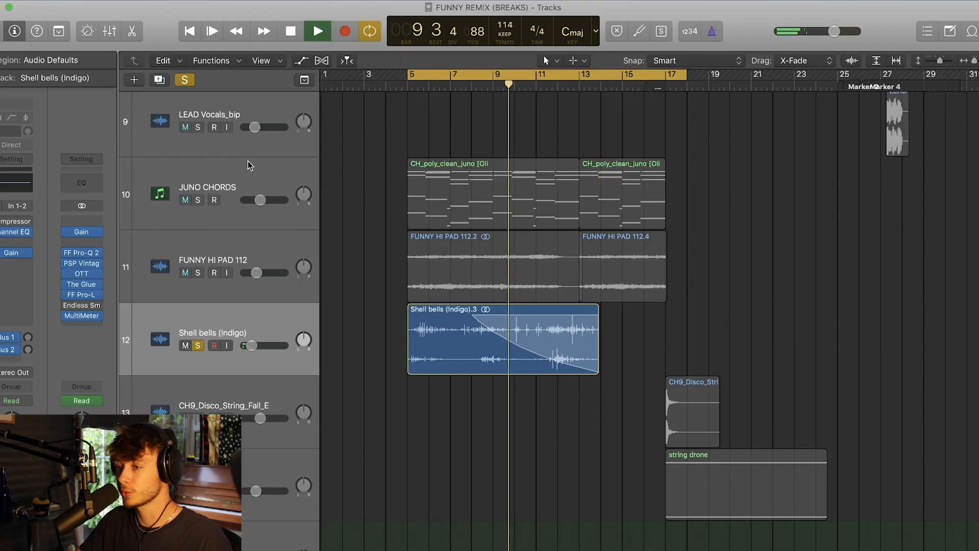
key(space)
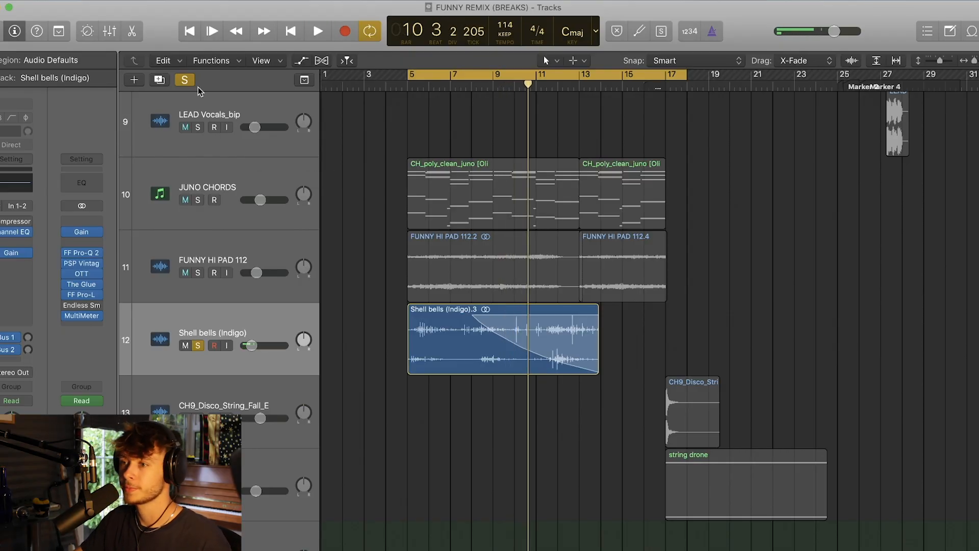
Step: Clear the solo, shrink the track height, then solo the FUNK GTR track and play it briefly
click(185, 79)
click(932, 64)
drag(942, 62, 934, 61)
scroll(466, 315, up, 1)
scroll(467, 315, down, 1)
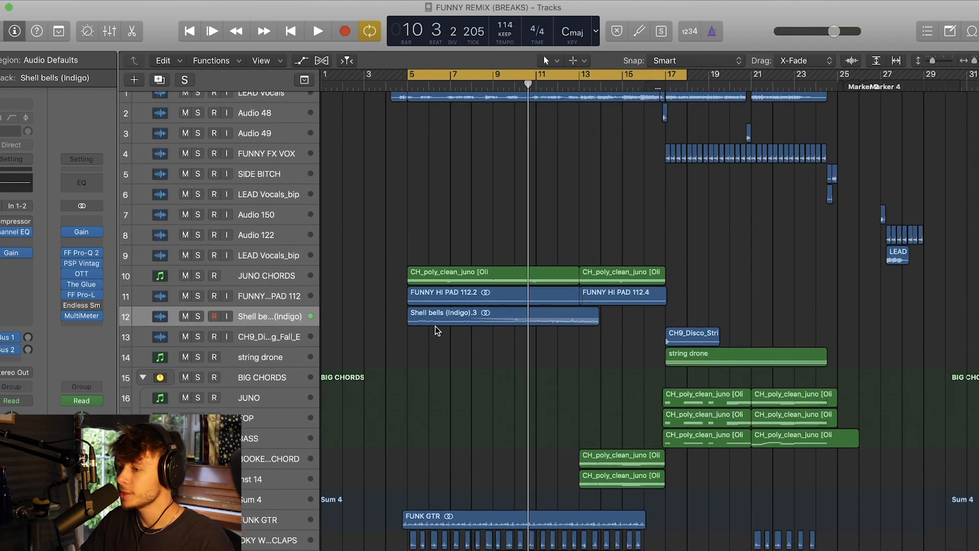
click(198, 519)
key(space)
scroll(369, 435, down, 3)
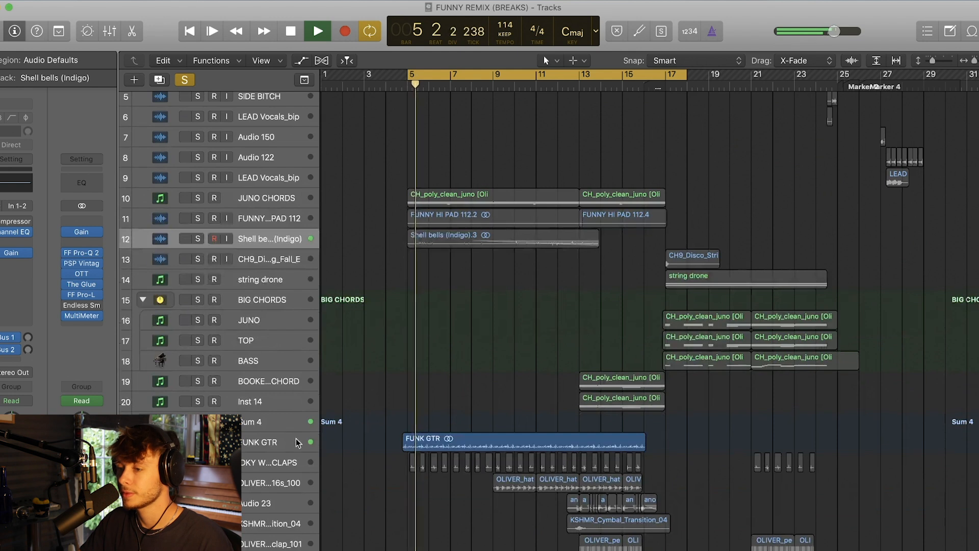
click(273, 447)
key(space)
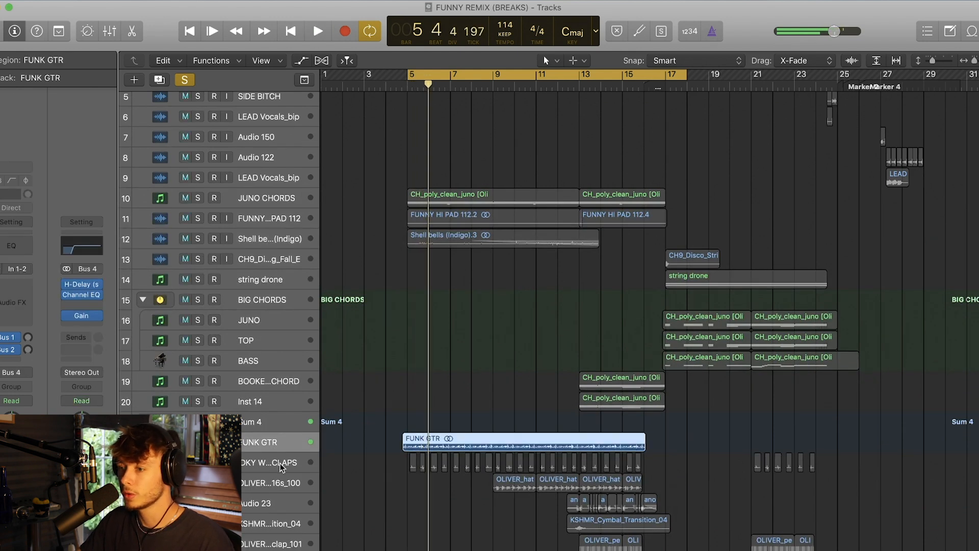
Step: Inspect the H-Delay settings on the Sum 4 stack, close the plug-in, and review the JUNO CHORDS and Sum 4 effect chains
click(285, 426)
click(7, 240)
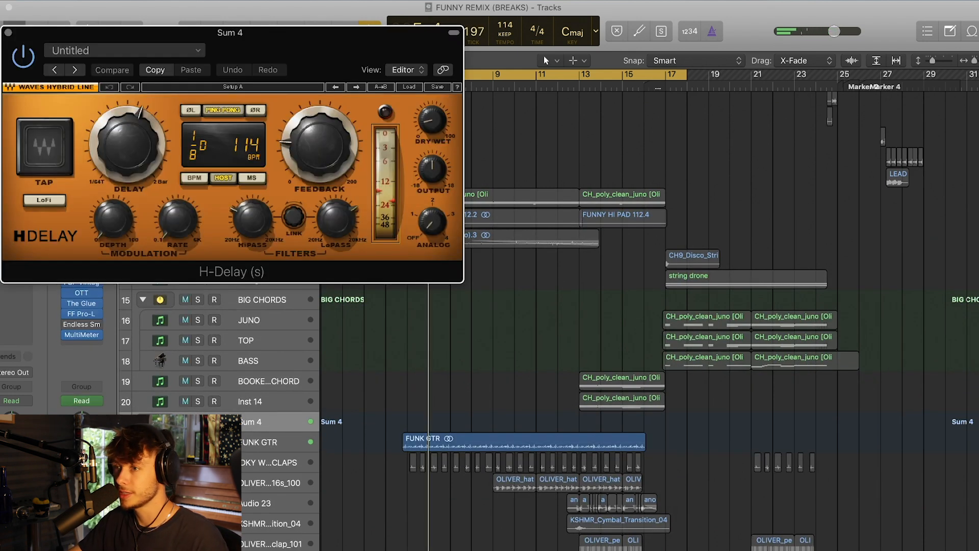
drag(270, 53, 503, 81)
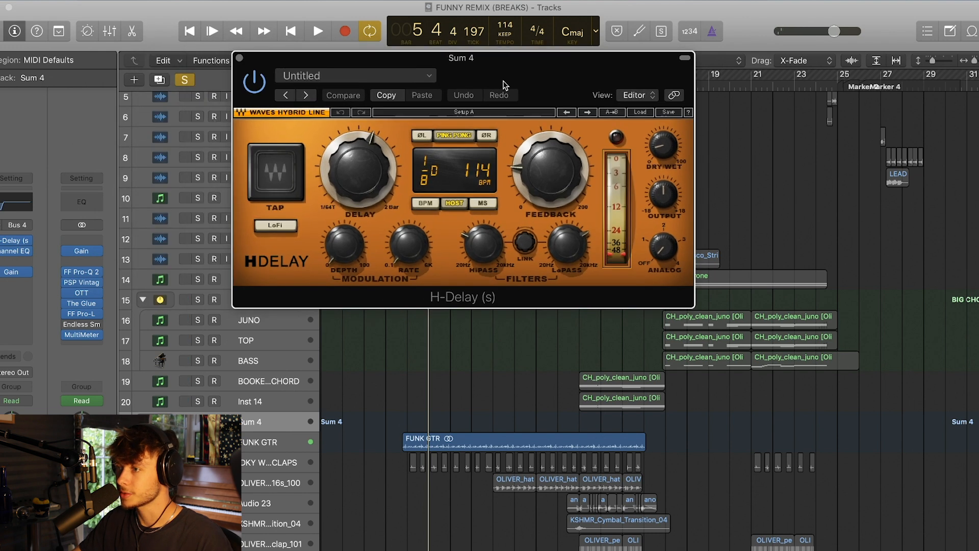
click(240, 59)
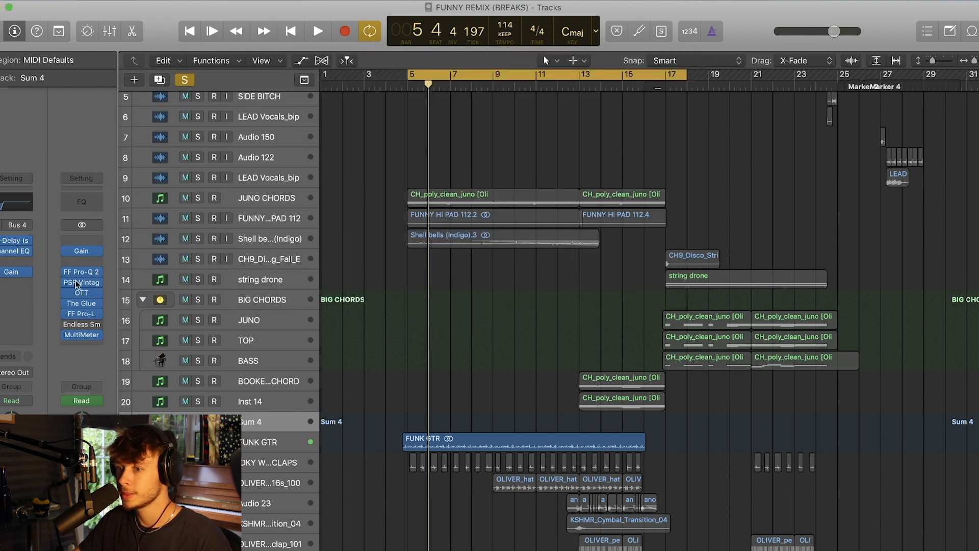
click(274, 196)
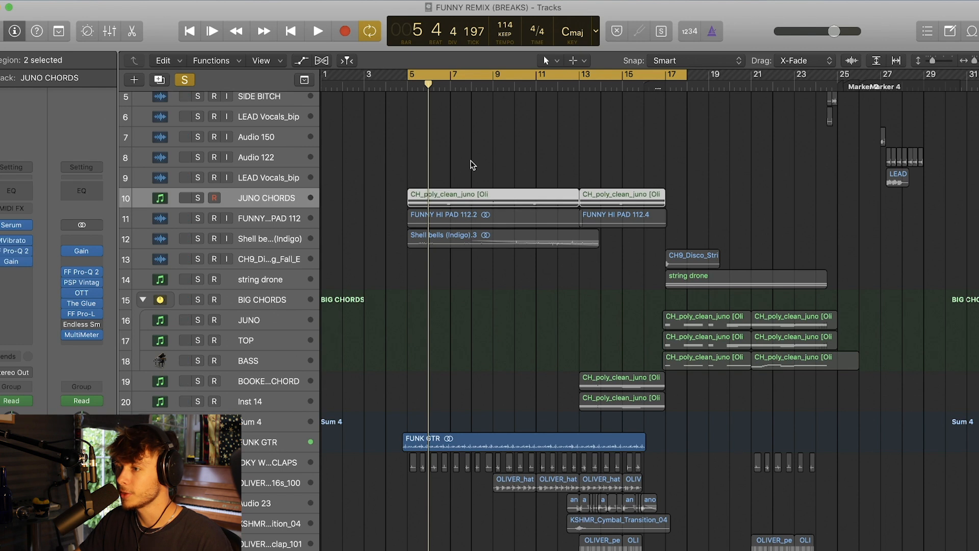
click(276, 423)
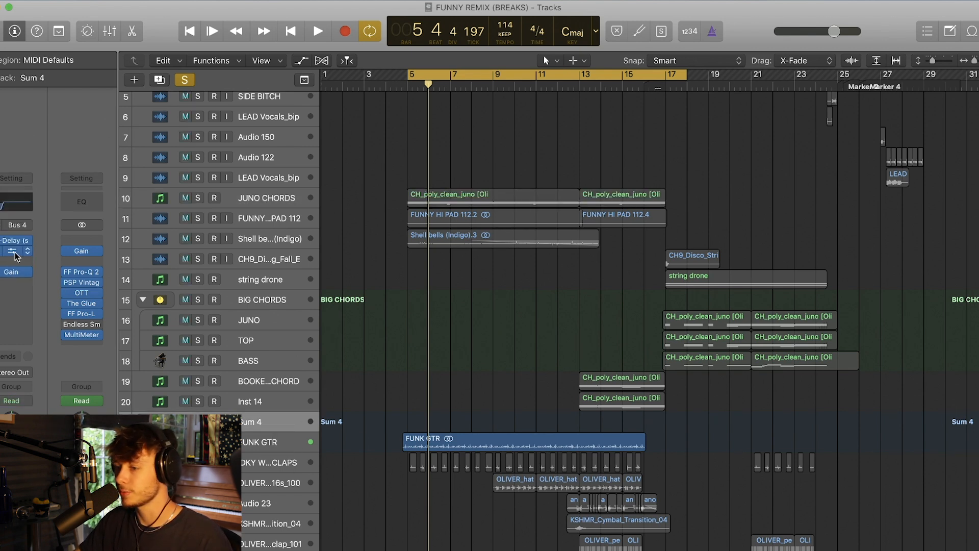
scroll(230, 153, down, 1)
Step: Clear the guitar solo, play the IDKY W...CLAPS and OLIVER...16s_100 tracks soloed at a larger track height, and clear their solos
click(186, 79)
scroll(267, 366, down, 3)
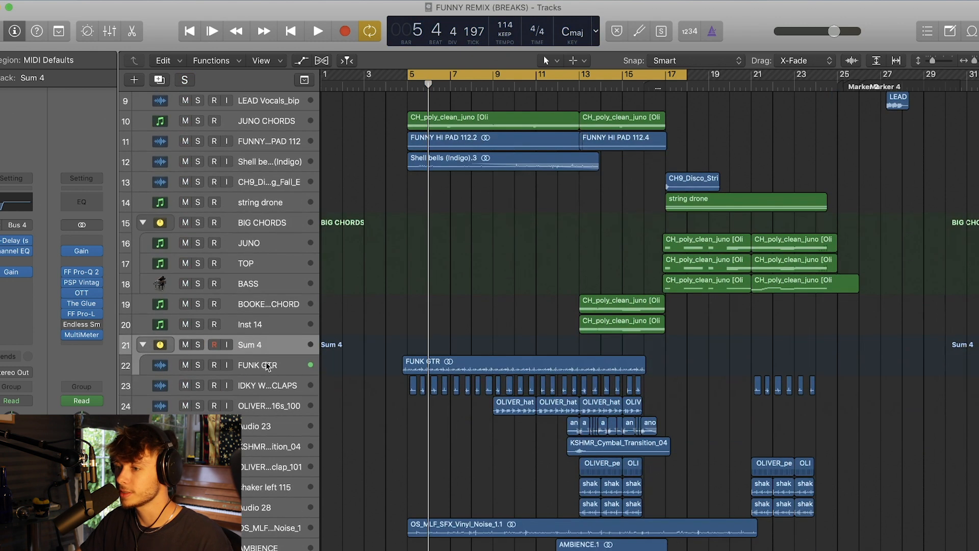
click(271, 386)
click(198, 386)
drag(932, 61, 940, 61)
scroll(748, 147, down, 5)
key(space)
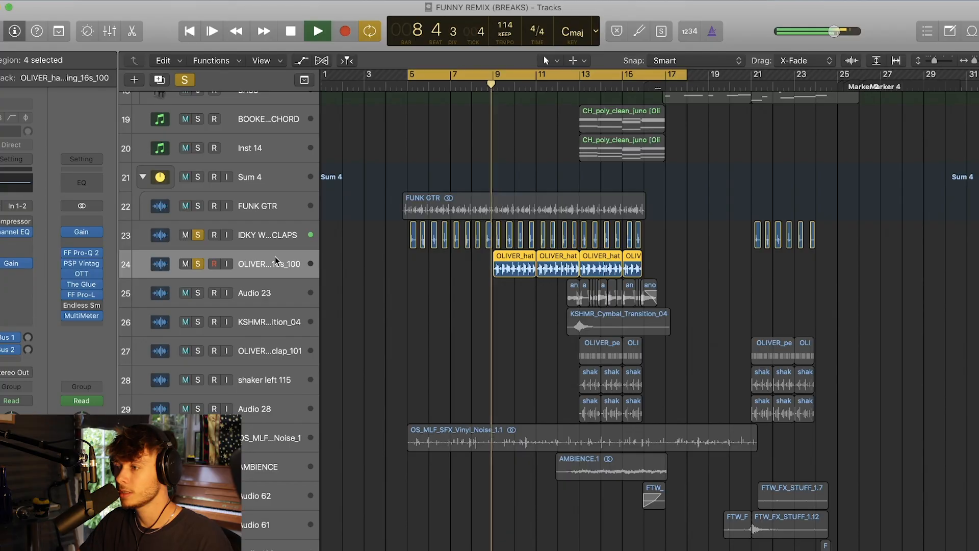
scroll(230, 248, down, 2)
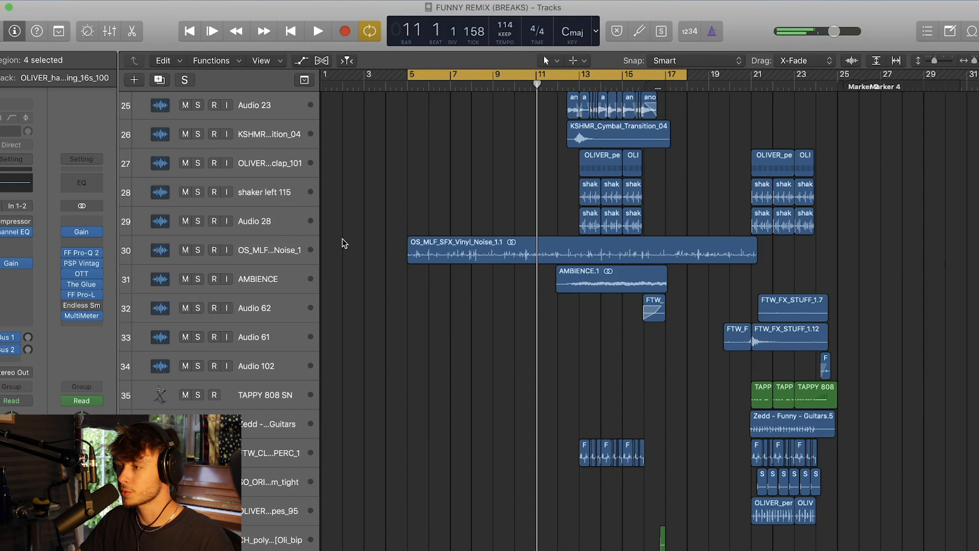
scroll(341, 257, up, 3)
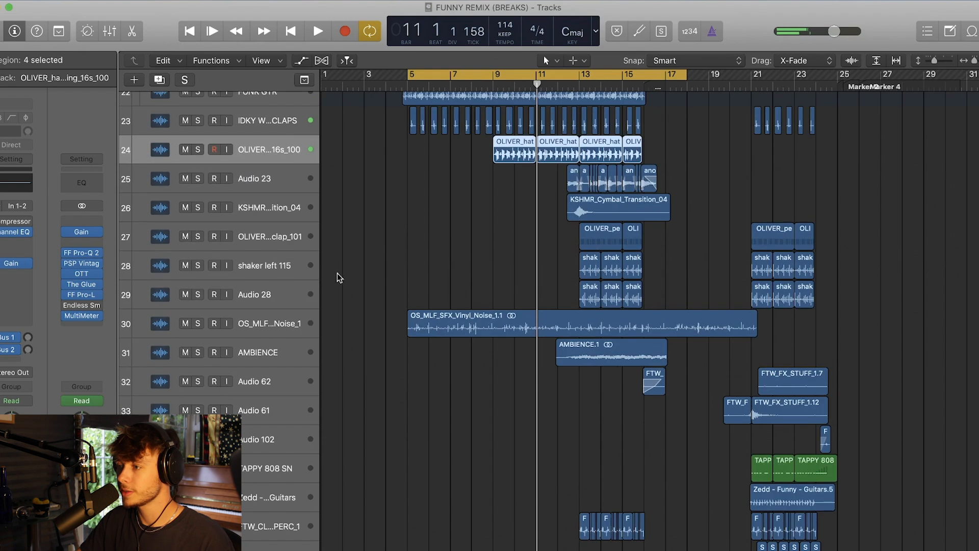
Step: Solo the OLIVER...clap_101 track and play it back in a cycle range starting at bar 13
click(199, 237)
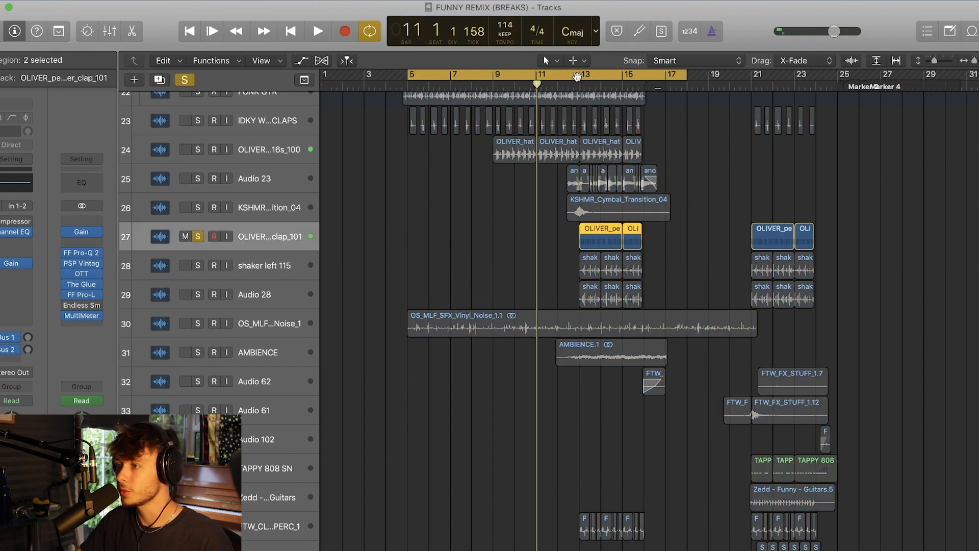
drag(576, 77, 642, 77)
key(space)
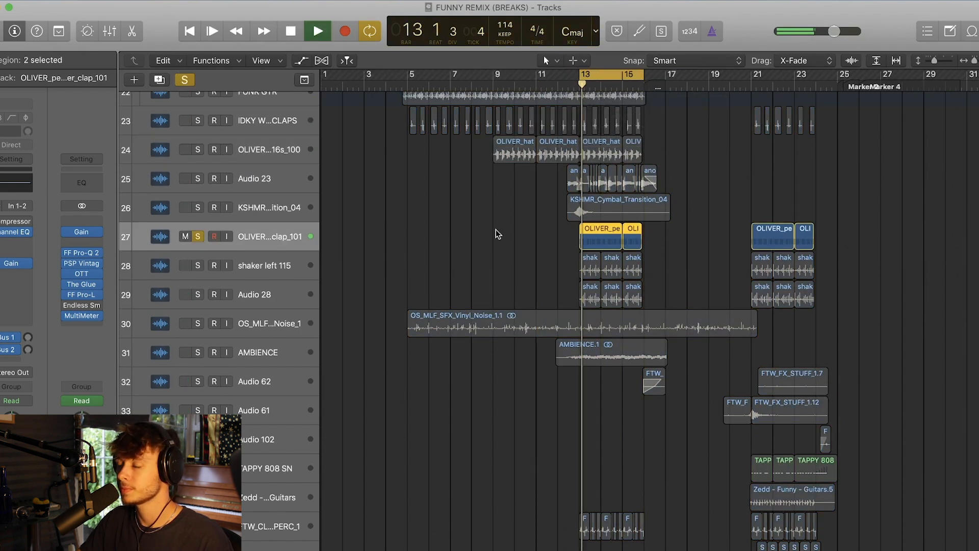
Step: Solo the shaker left 115 track, add Audio 28 to the solo, and play both shakers before stopping playback
alt+click(196, 266)
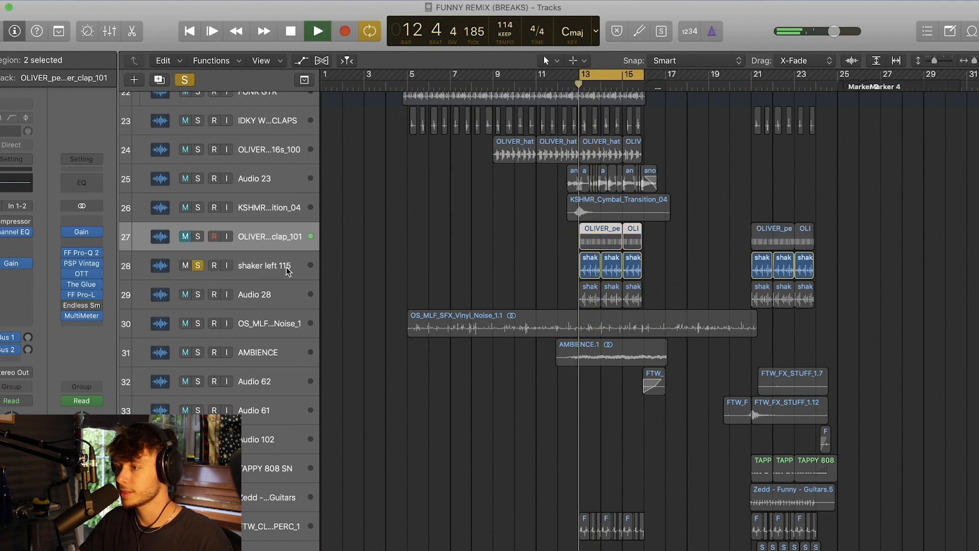
click(198, 294)
click(265, 296)
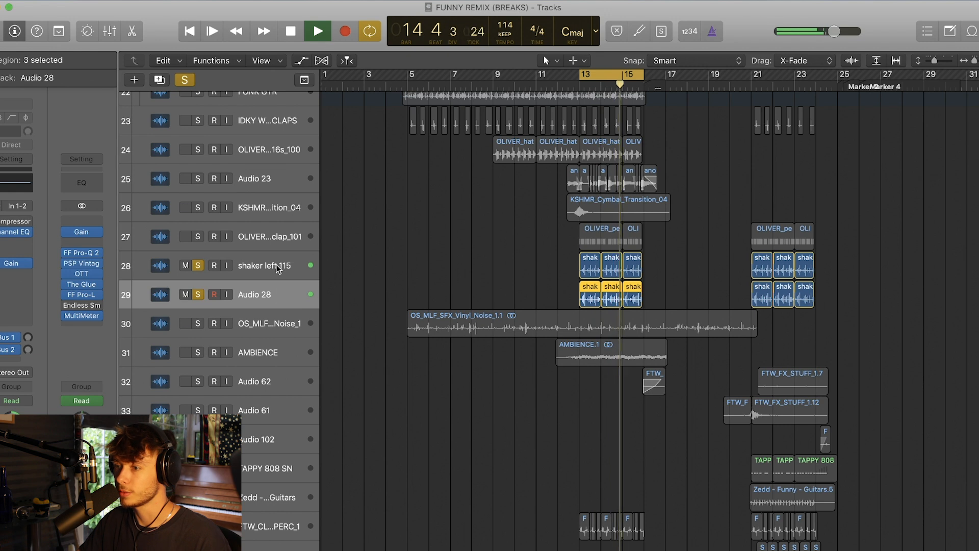
scroll(256, 258, up, 3)
key(space)
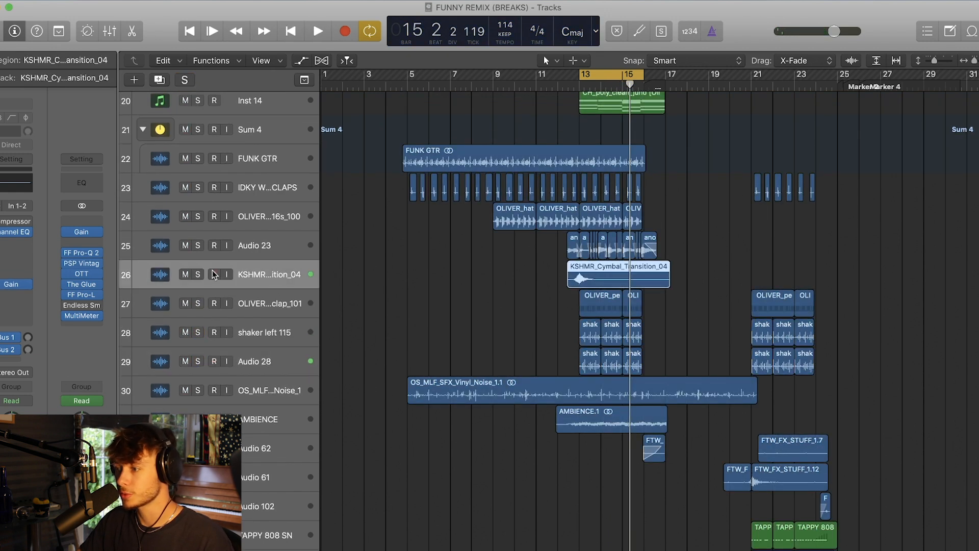
Step: Solo the AMBIENCE track, play it from around bar 12 with the cycle off, and clear the solo
scroll(390, 315, up, 3)
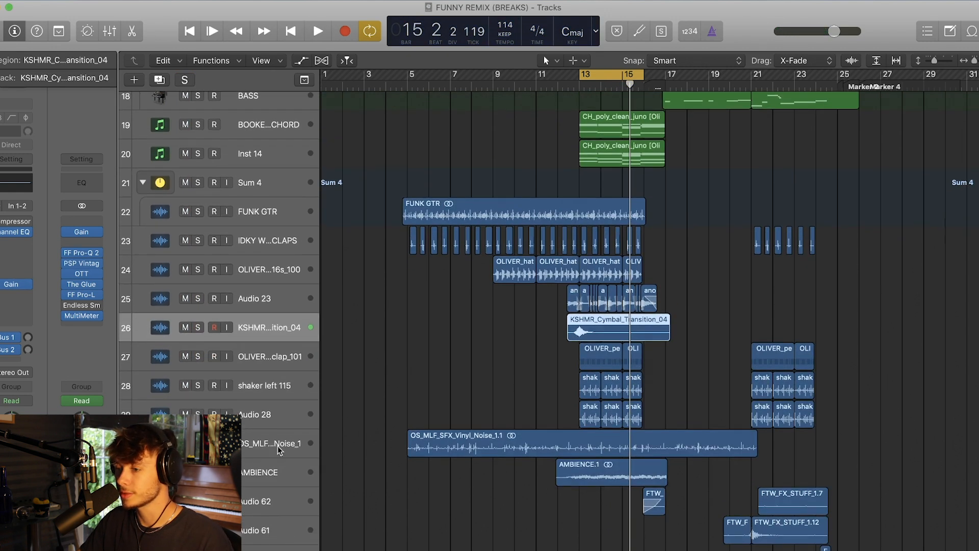
click(245, 482)
key(ctrl+s)
key(space)
click(556, 83)
click(615, 75)
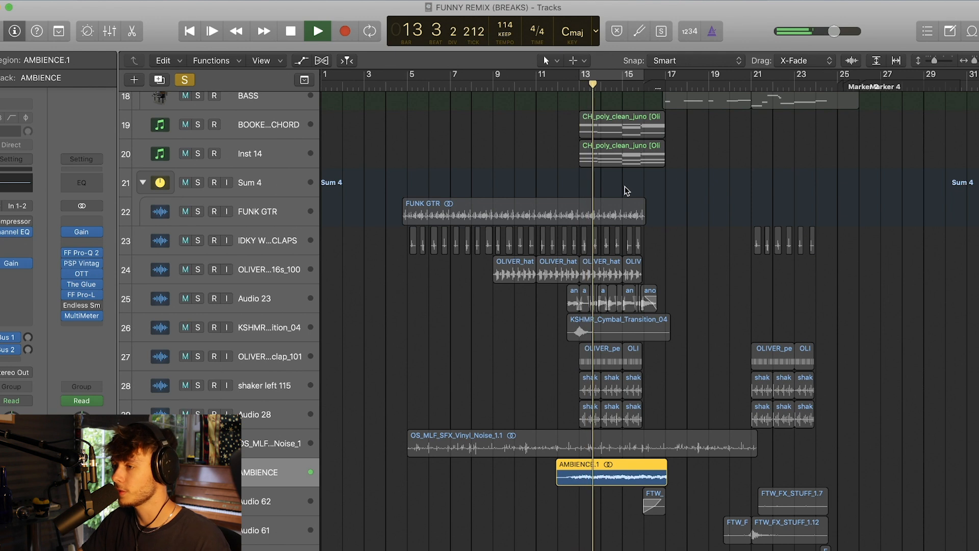
scroll(509, 255, up, 2)
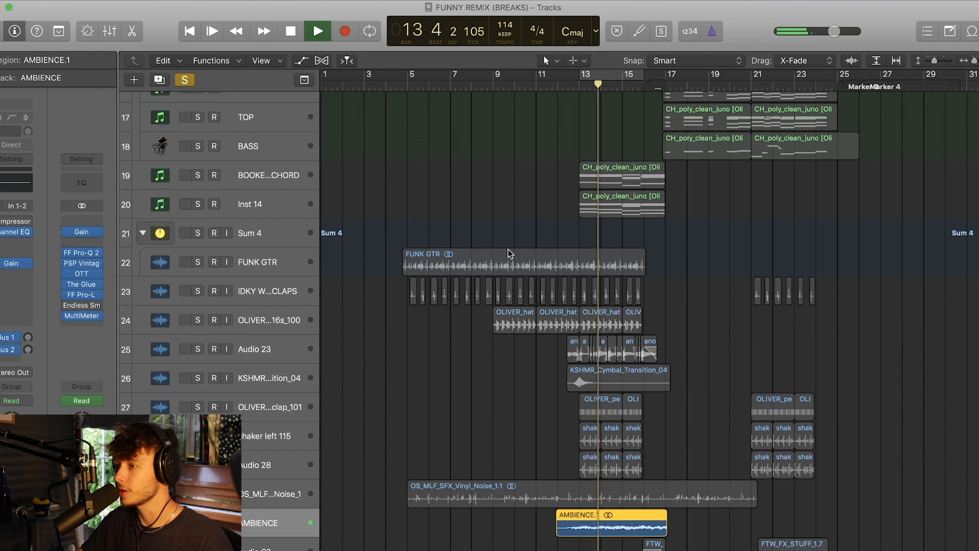
key(space)
click(184, 80)
Step: Set the cycle range to bars 13–17, solo the BOOKEY TOP CHORD track, and play it briefly
drag(587, 77, 670, 83)
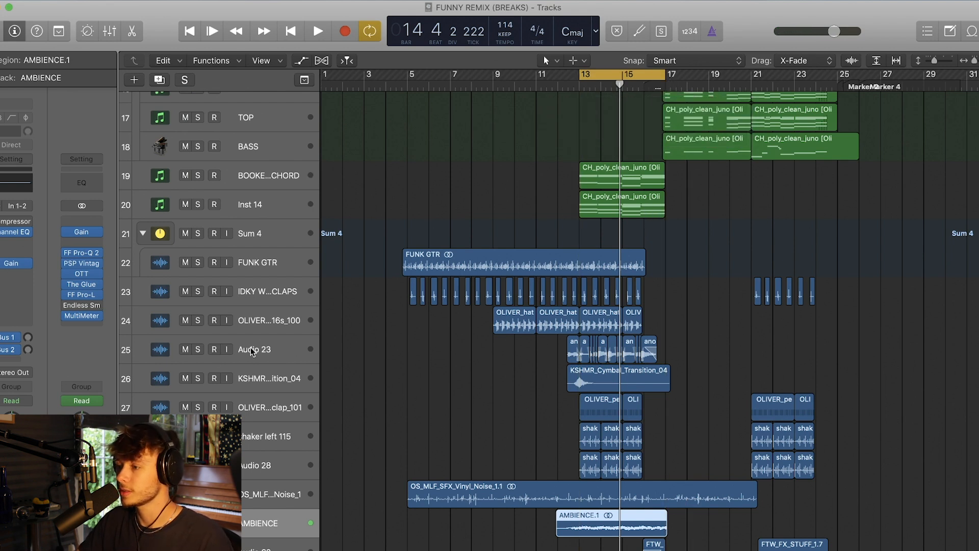
click(198, 176)
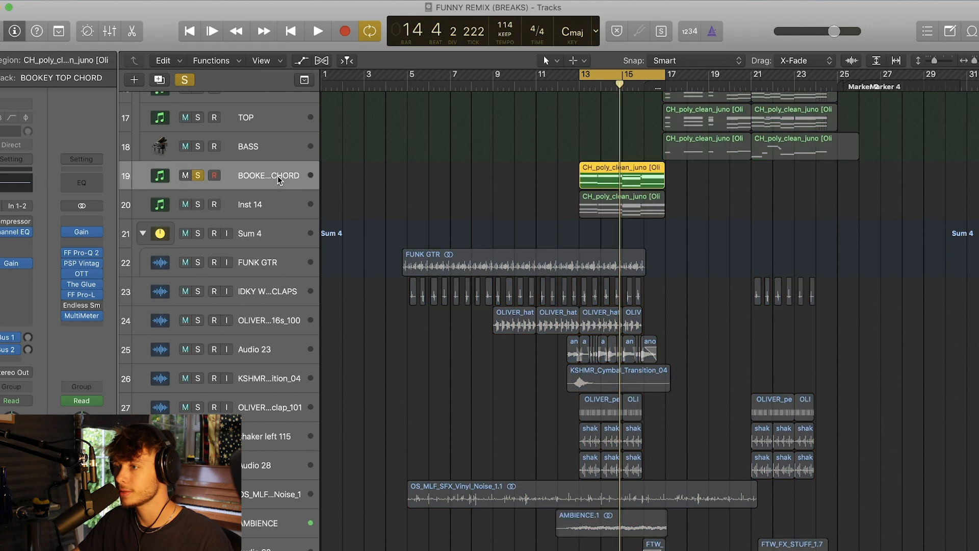
key(space)
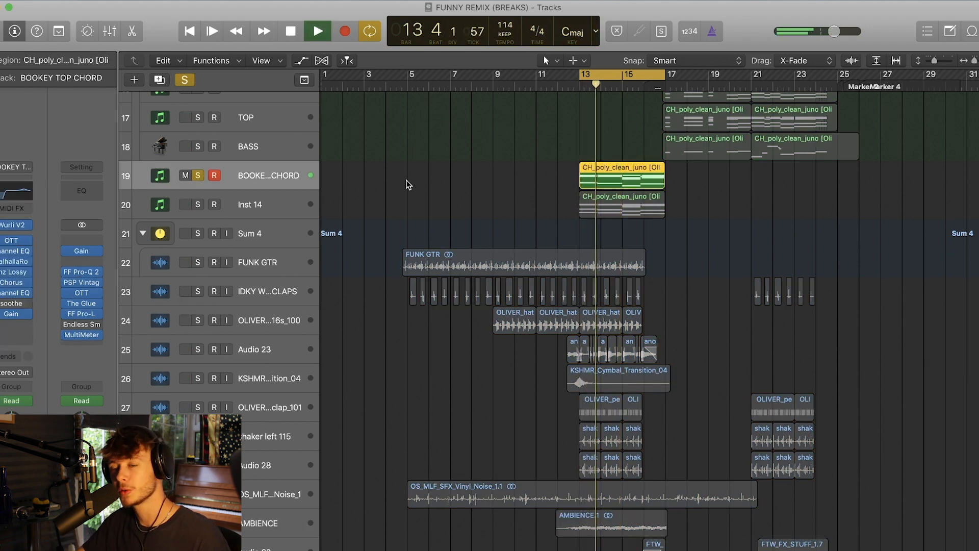
key(space)
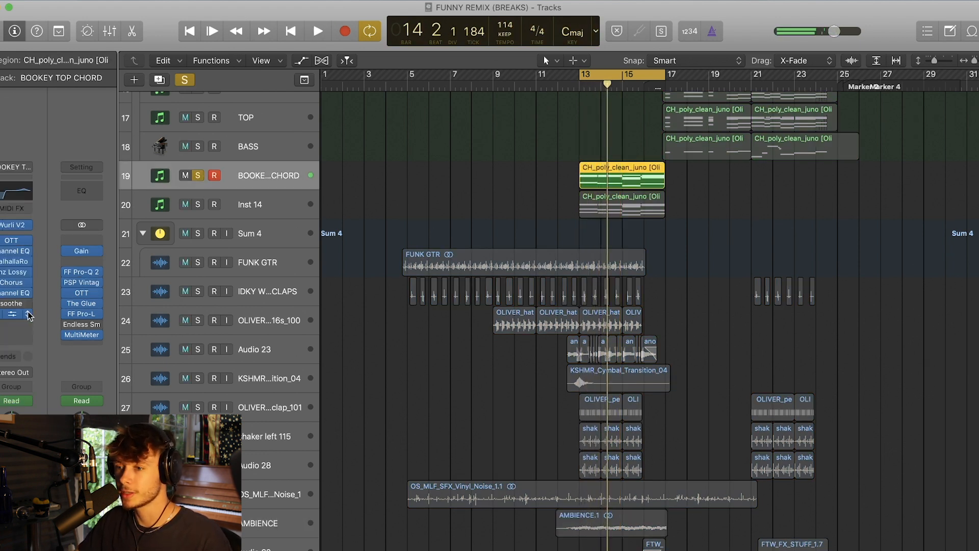
Step: Remove soothe from the BOOKEY TOP CHORD effect chain and play the chords with the remaining effects bypassed
click(29, 304)
click(66, 332)
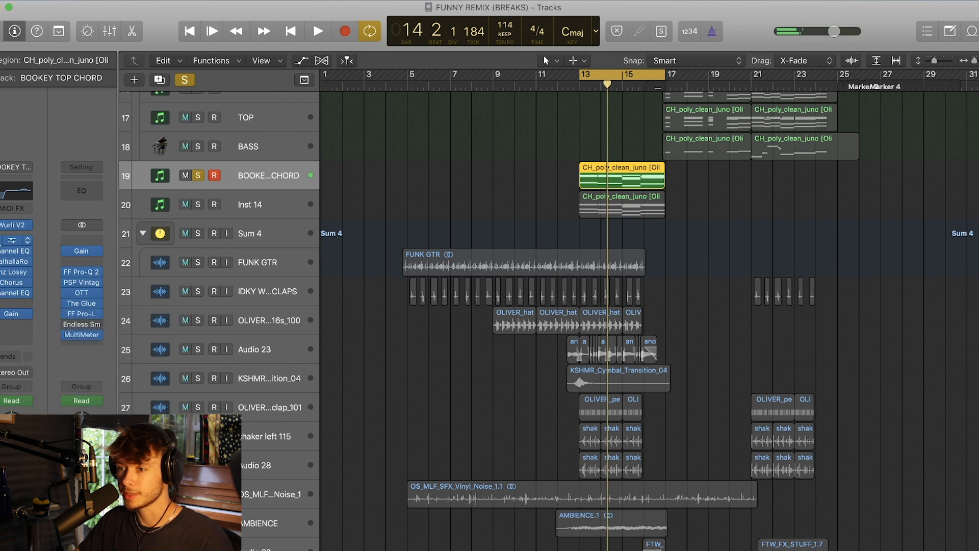
key(space)
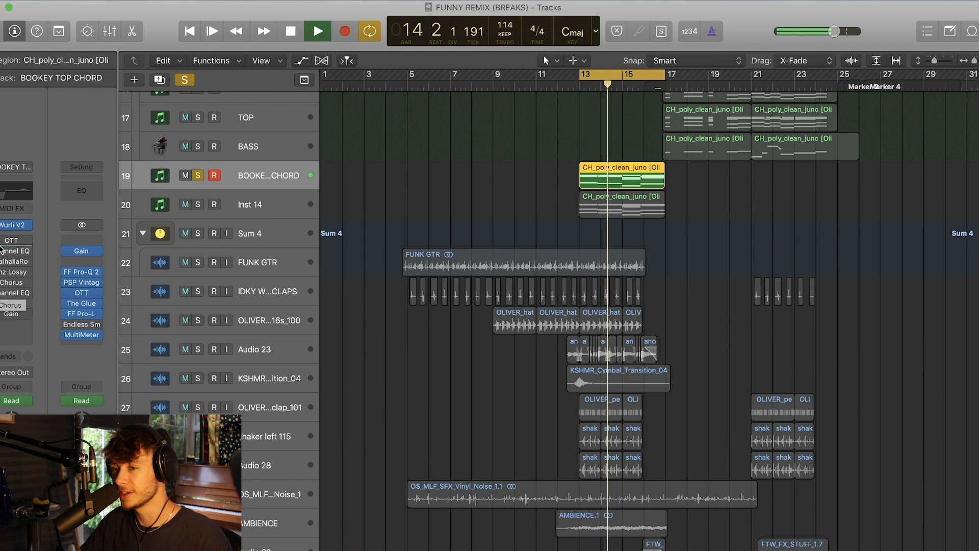
key(space)
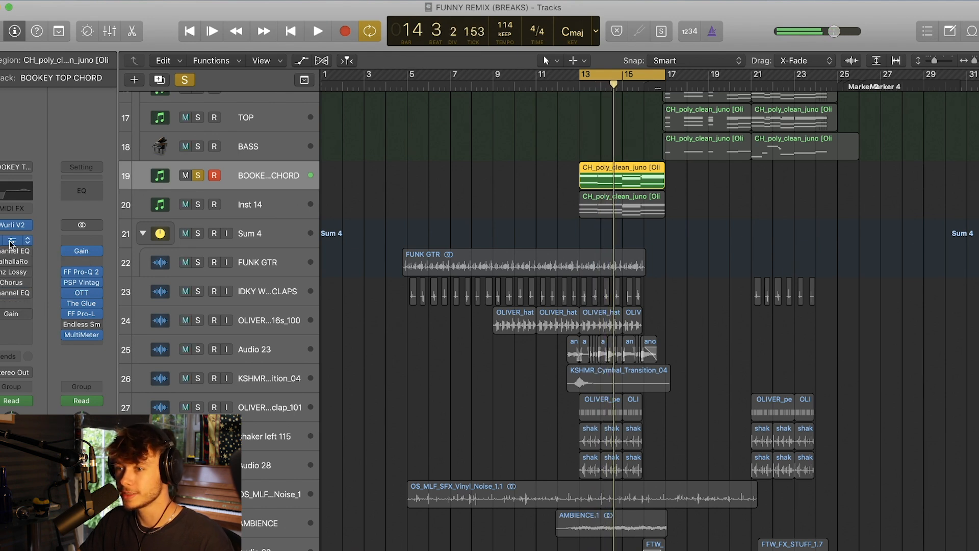
Step: Re-enable OTT and the first Channel EQ on BOOKEY TOP CHORD during playback, inspecting the EQ curve and closing it
key(space)
click(10, 251)
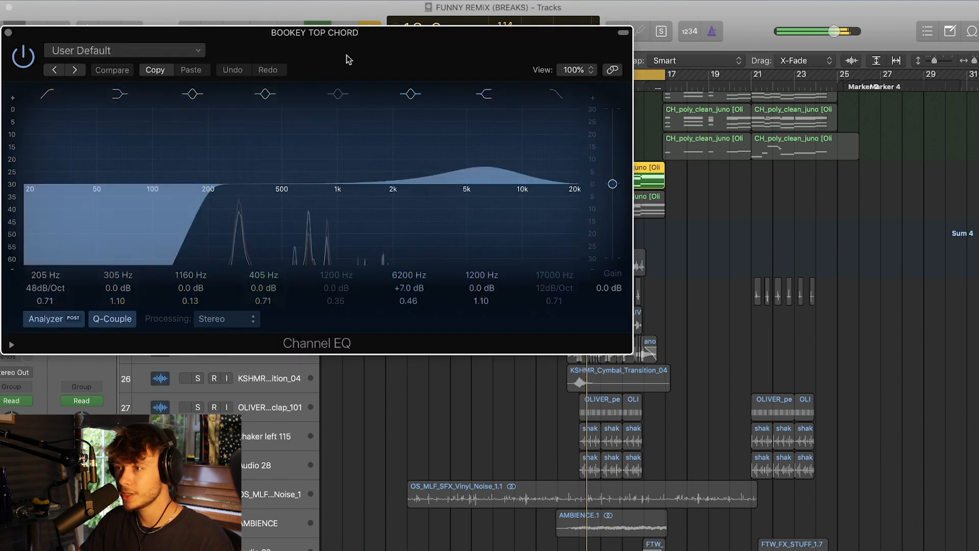
drag(350, 59, 492, 66)
click(169, 39)
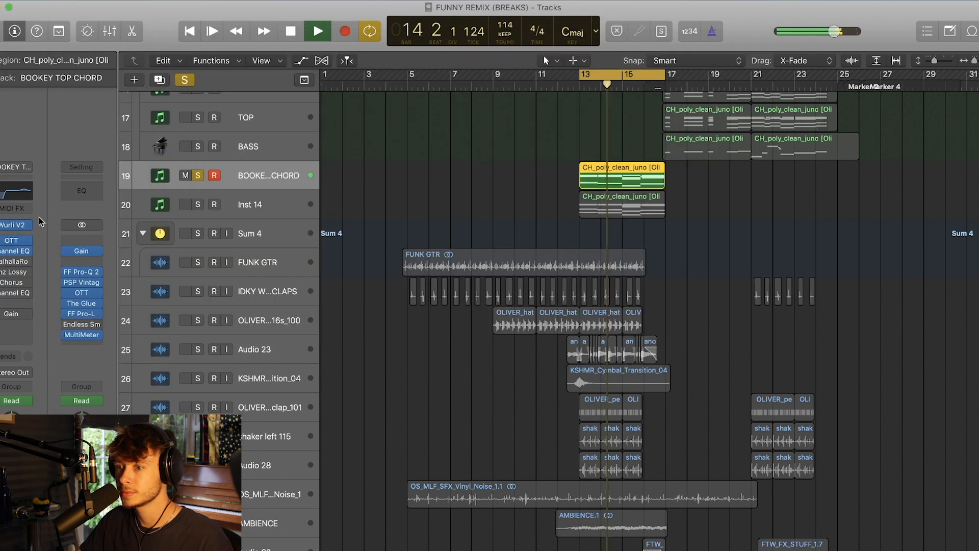
Step: Re-enable ValhallaRoom and Ghz Lossy on BOOKEY TOP CHORD, then inspect the Ghz Lossy 3 settings and close the plug-in
click(0, 264)
click(2, 273)
click(28, 273)
click(13, 273)
click(12, 274)
key(space)
drag(102, 29, 290, 50)
drag(469, 73, 523, 220)
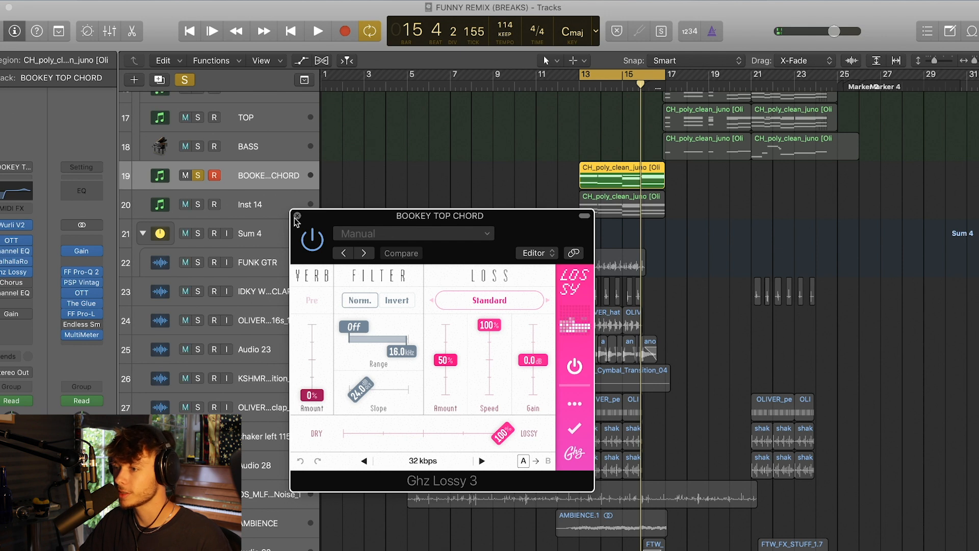
click(296, 217)
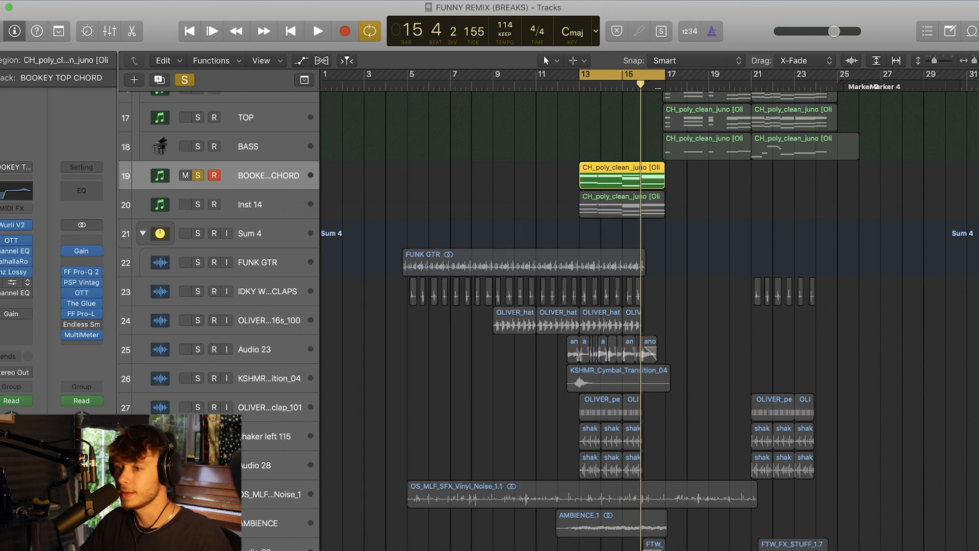
Step: Re-enable the Chorus on BOOKEY TOP CHORD, inspect its settings during playback, and close it
click(17, 286)
key(space)
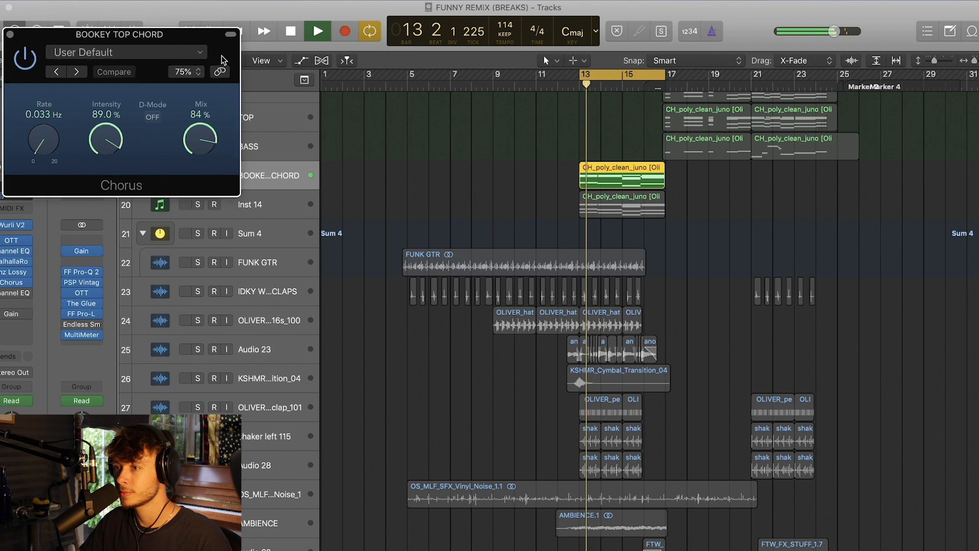
drag(0, 27, 122, 75)
click(129, 78)
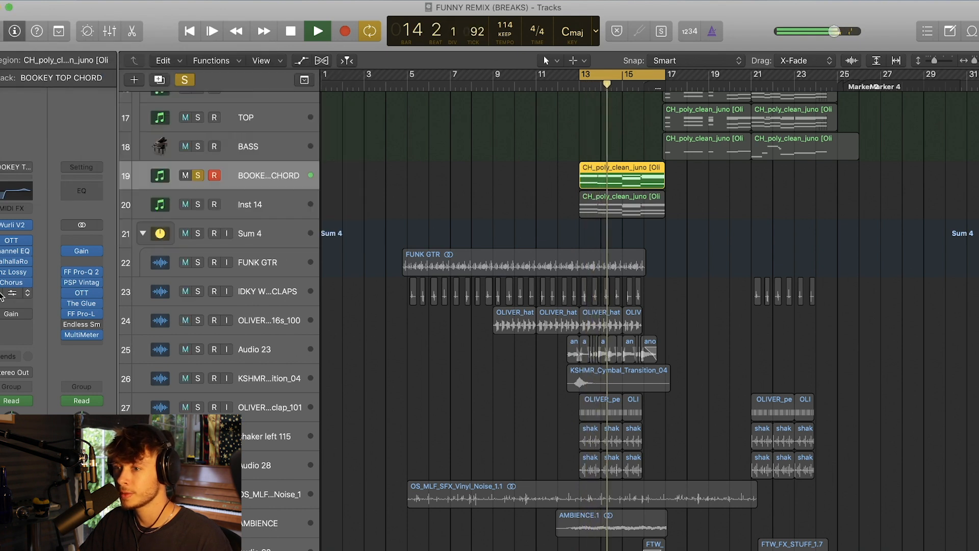
Step: Re-enable the second Channel EQ and the Gain on BOOKEY TOP CHORD, inspecting and closing each plug-in
click(21, 292)
click(8, 32)
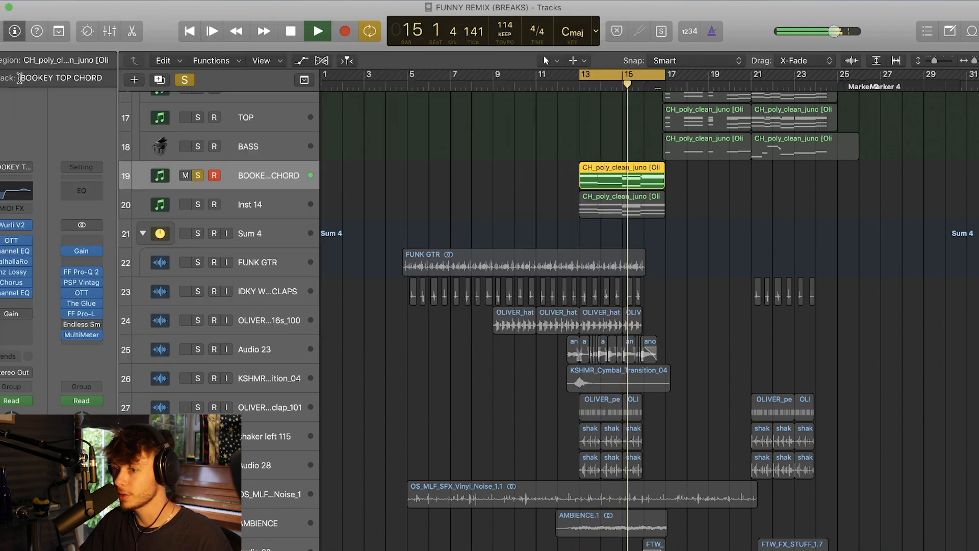
click(1, 313)
key(space)
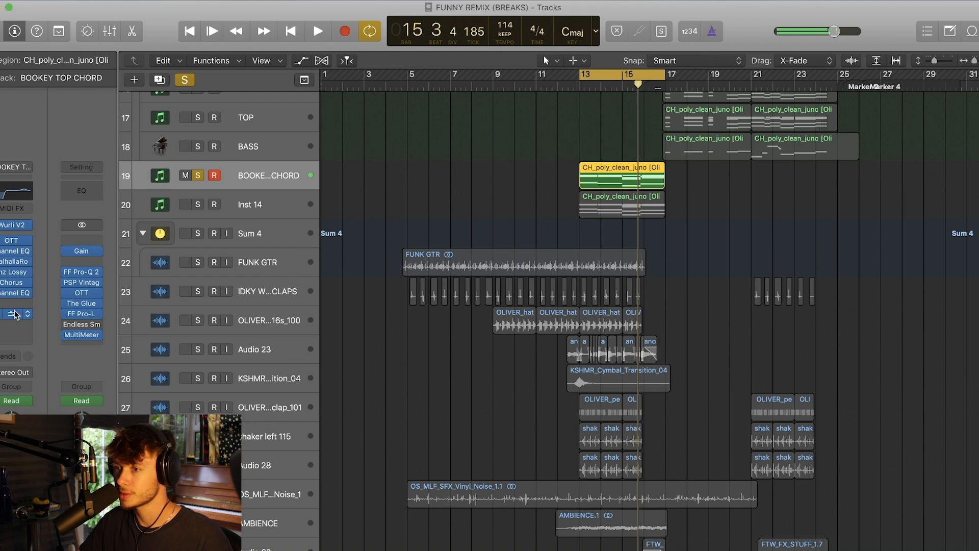
click(14, 313)
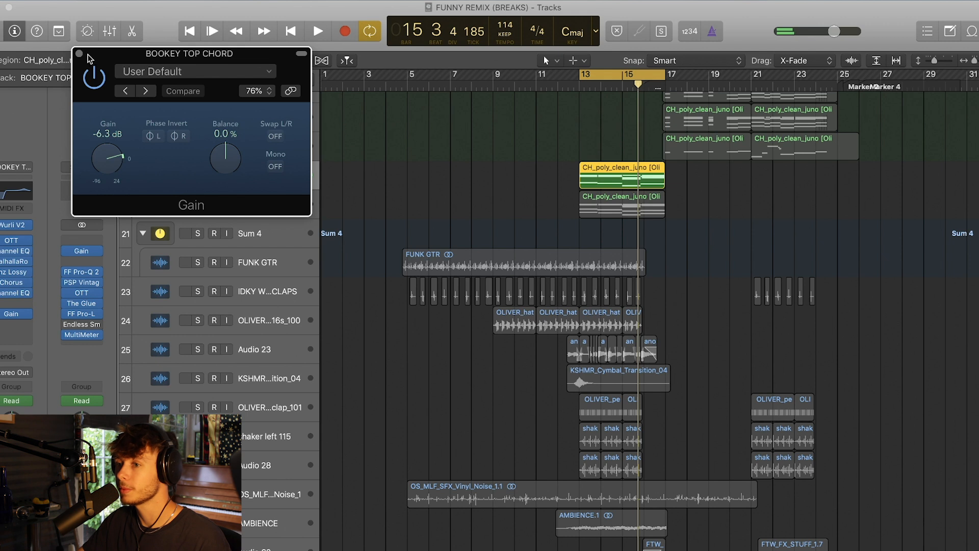
click(79, 53)
Step: Solo Inst 14 instead of BOOKEY TOP CHORD, play it, and inspect its Piano V2 instrument before clearing the solo
click(199, 202)
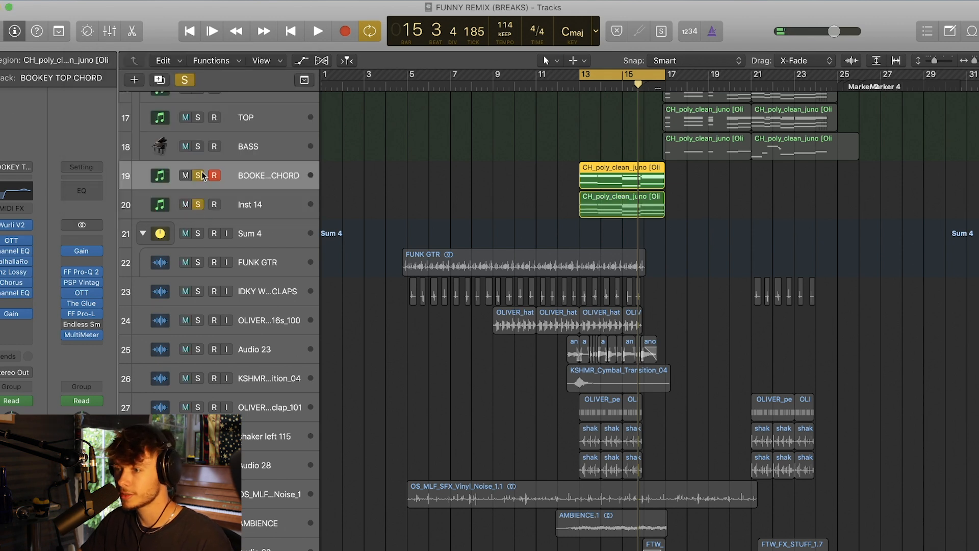
click(199, 175)
key(space)
click(254, 204)
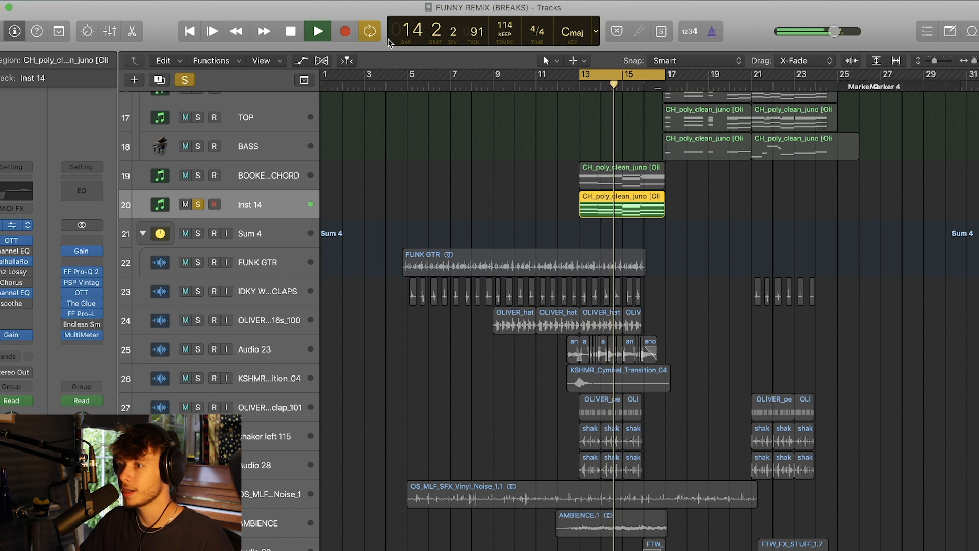
click(11, 225)
drag(556, 38, 557, 35)
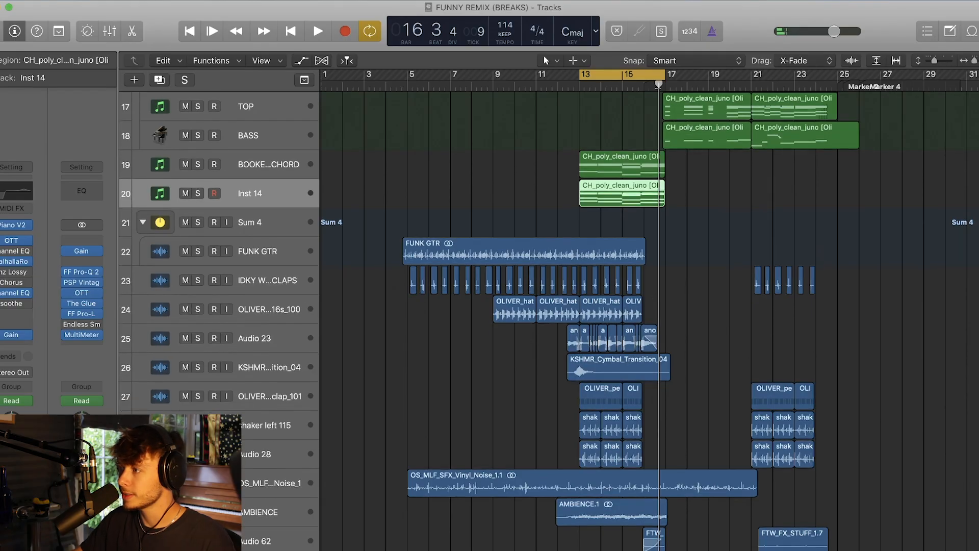
Step: Start the cycle range at about bar 12.5, ending at bar 17, and solo the Audio 23 track
scroll(574, 153, up, 5)
drag(466, 81, 436, 79)
click(265, 341)
click(198, 338)
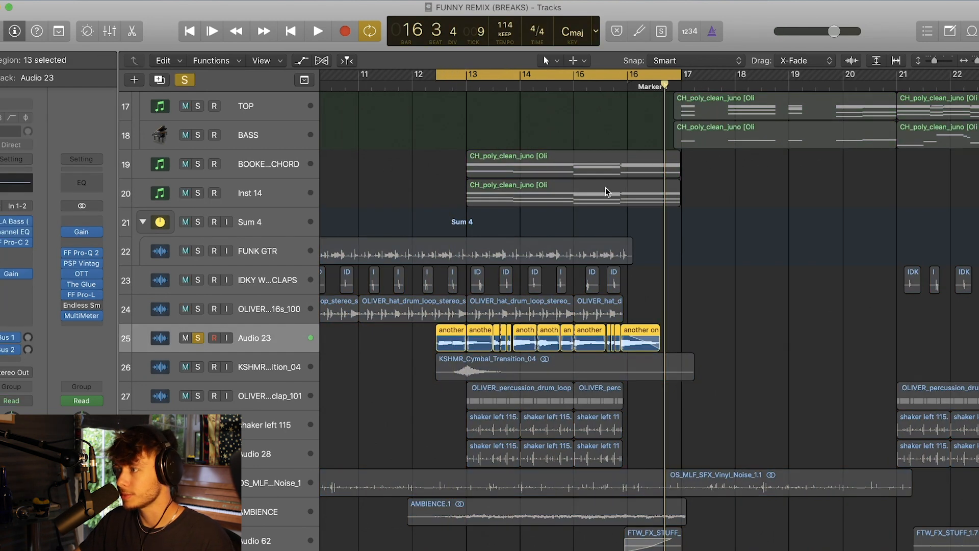
Step: Enlarge the track height, play the soloed Audio 23 bass, and deselect its regions
drag(936, 63, 942, 62)
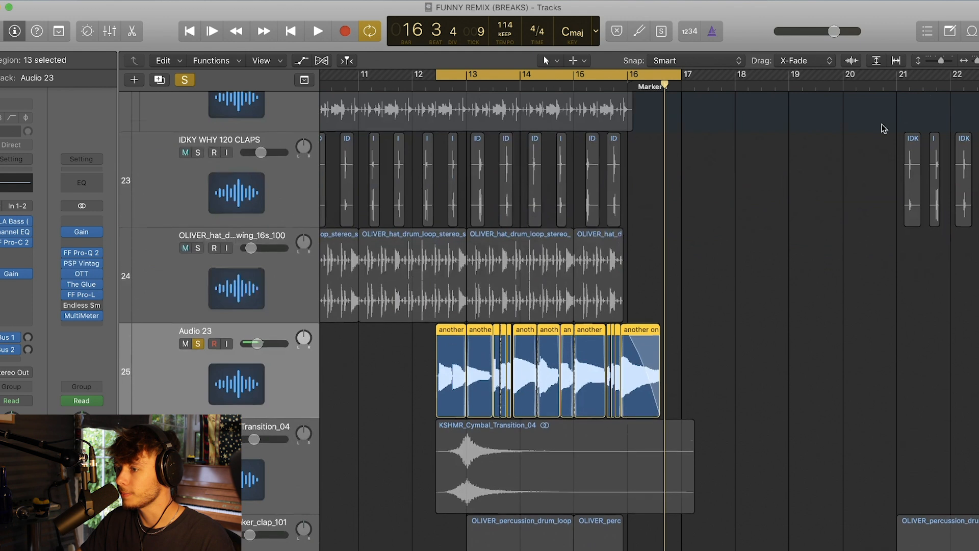
key(space)
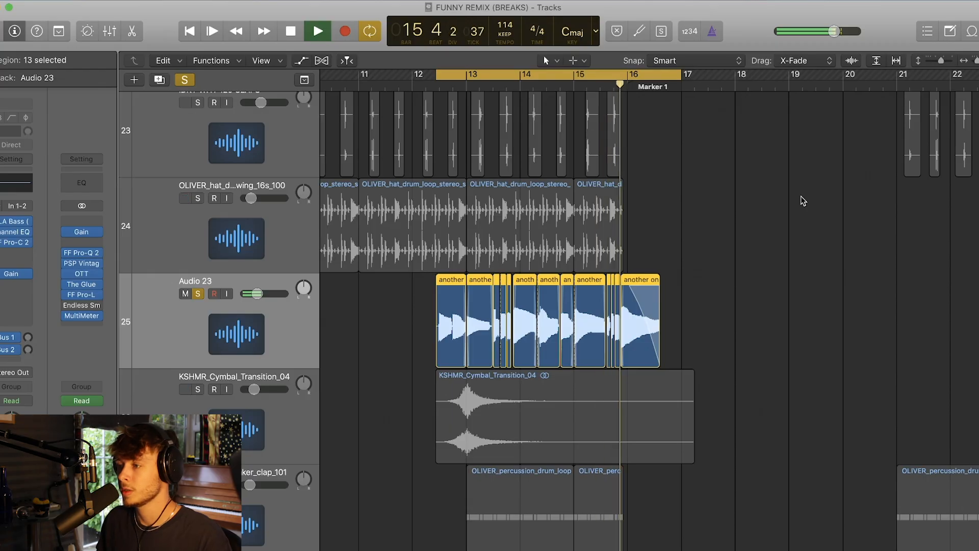
key(space)
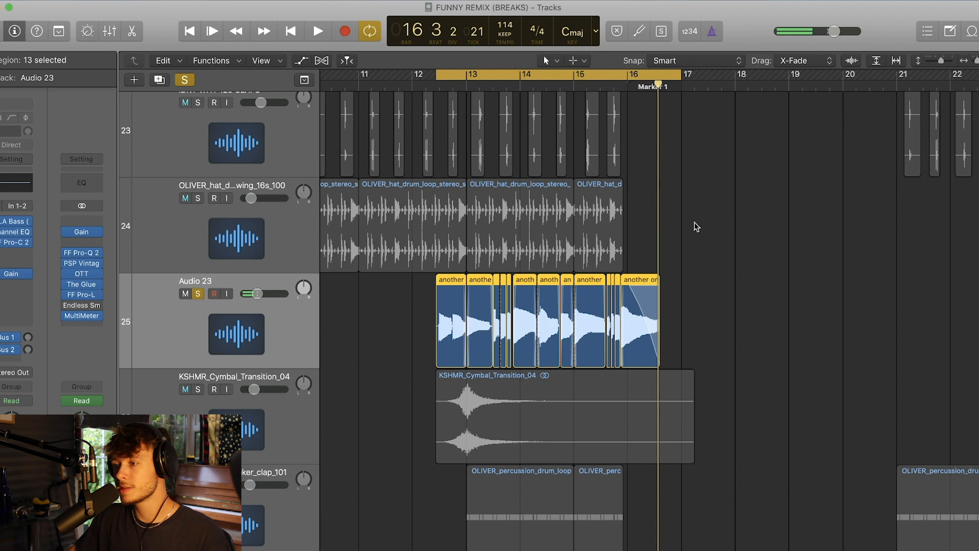
click(722, 305)
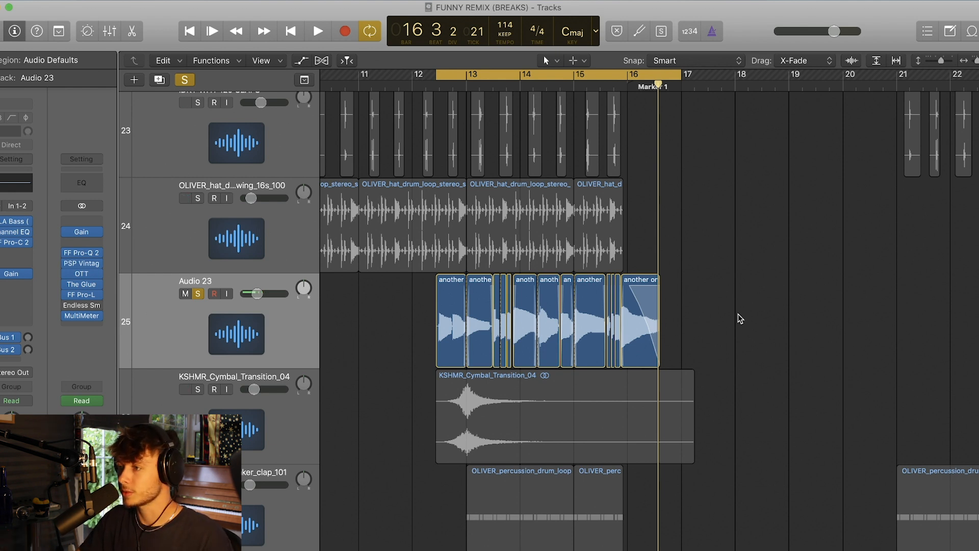
Step: Examine the chopped Audio 23 regions up close and open the track's CLA Bass plug-in
scroll(738, 314, down, 1)
scroll(922, 96, up, 3)
key(super+Right)
key(super+Right)
key(super+Right)
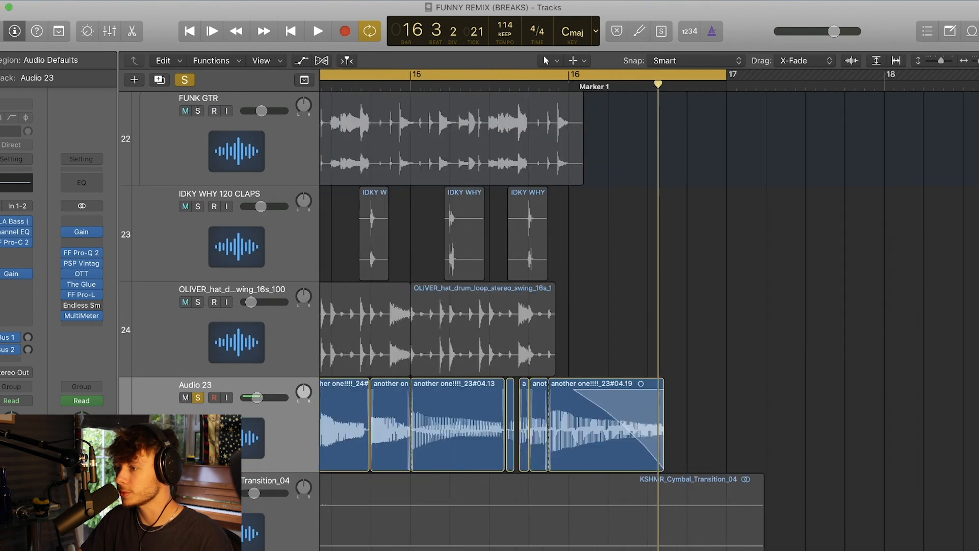
scroll(694, 255, left, 7)
scroll(683, 262, down, 1)
scroll(681, 264, down, 1)
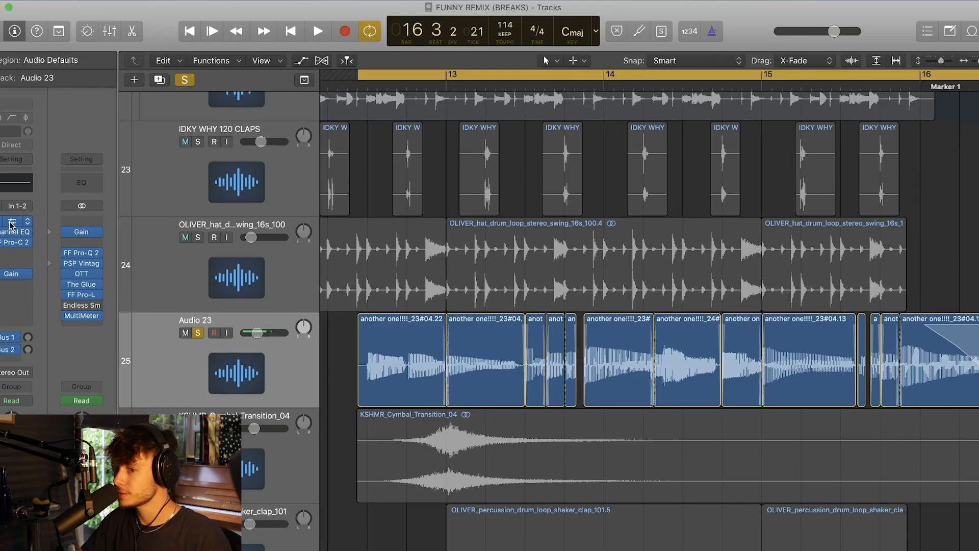
click(13, 227)
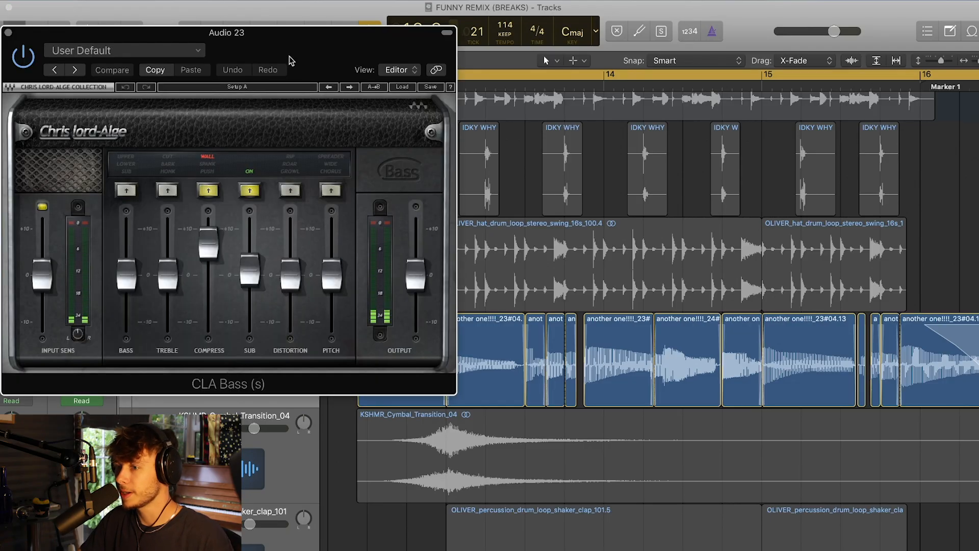
Step: Review the CLA Bass settings and the Channel EQ curve on the Audio 23 track, closing each plug-in
drag(291, 59, 509, 77)
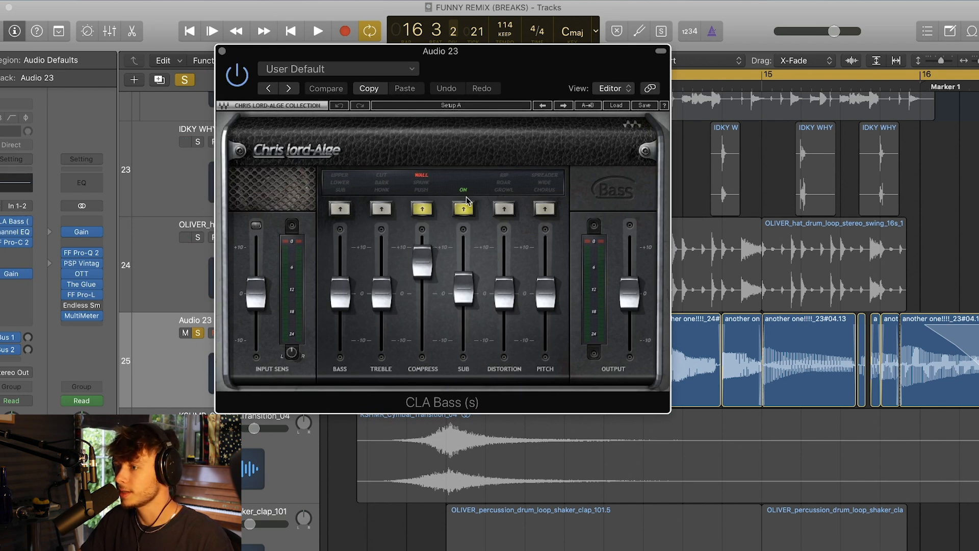
click(223, 52)
click(11, 232)
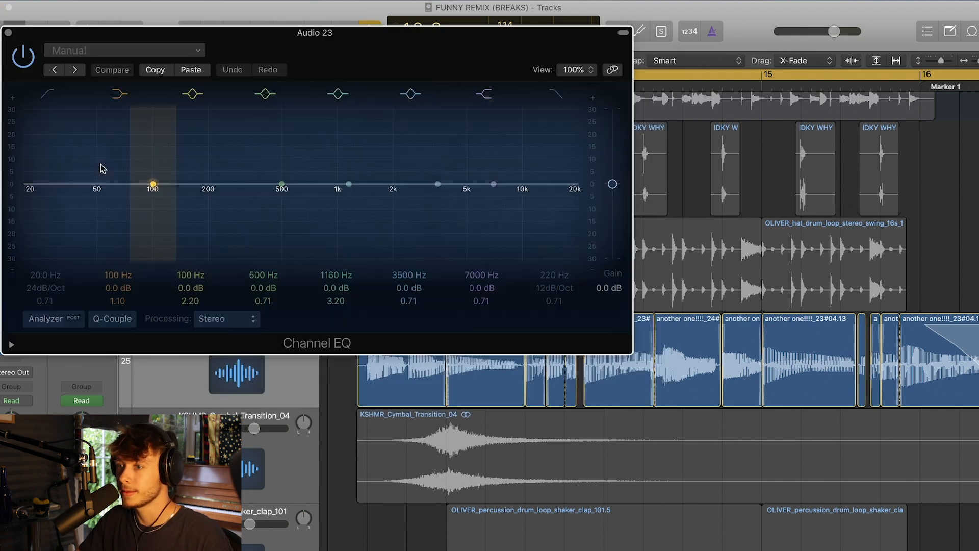
drag(363, 51, 450, 47)
click(94, 28)
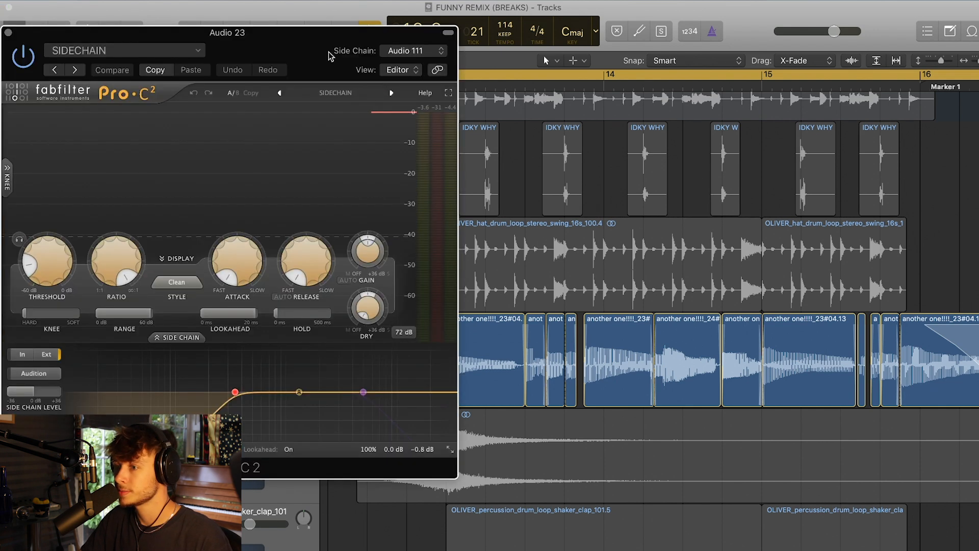
Step: Play Audio 23 while watching the FF Pro-C 2 sidechain compressor, keyed from Audio 111, and close the plug-in
drag(330, 54, 429, 62)
key(space)
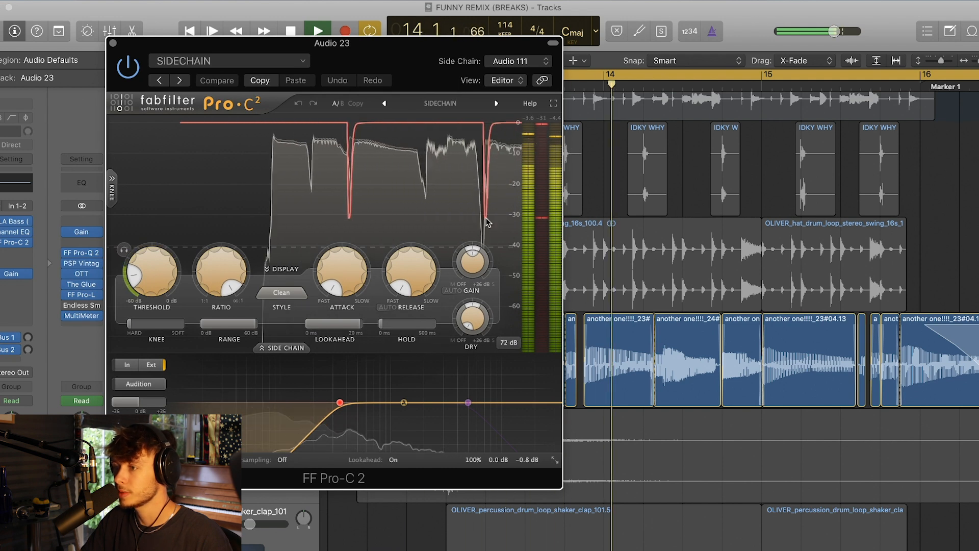
mouse_move(380, 60)
mouse_down()
mouse_move(554, 63)
mouse_move(519, 62)
mouse_move(532, 78)
mouse_up()
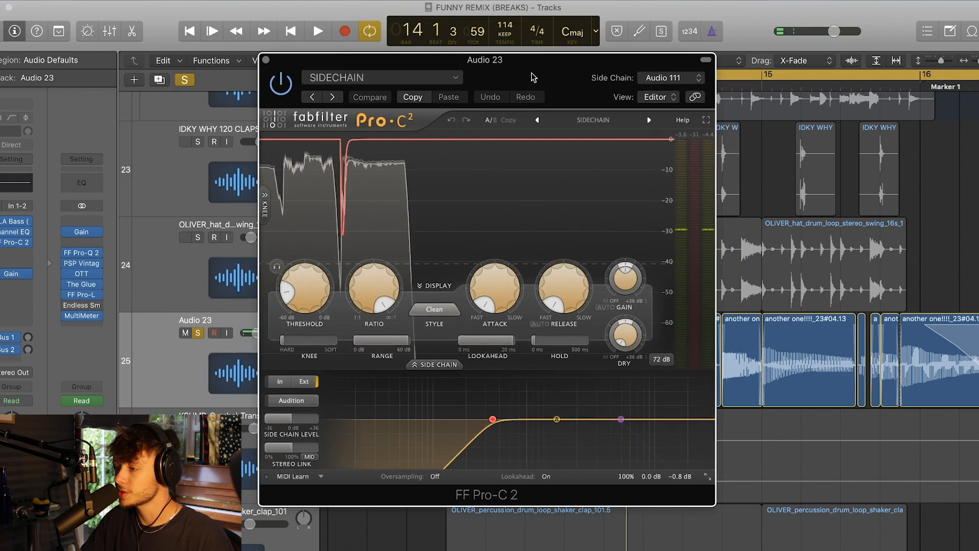
click(267, 60)
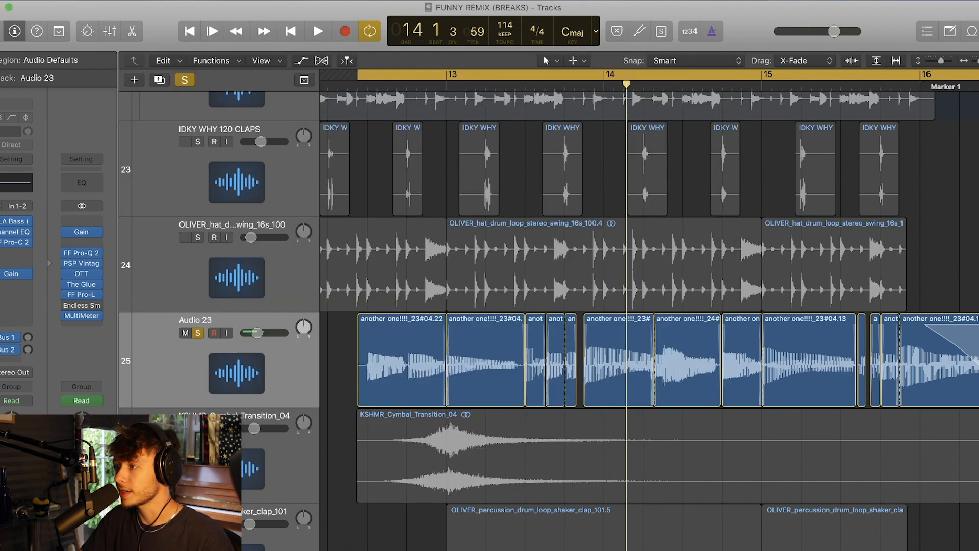
Step: Solo the LF_kick_08_v2 and Audio 111 tracks along with Audio 23 and play them together
drag(943, 62, 928, 61)
scroll(585, 238, down, 5)
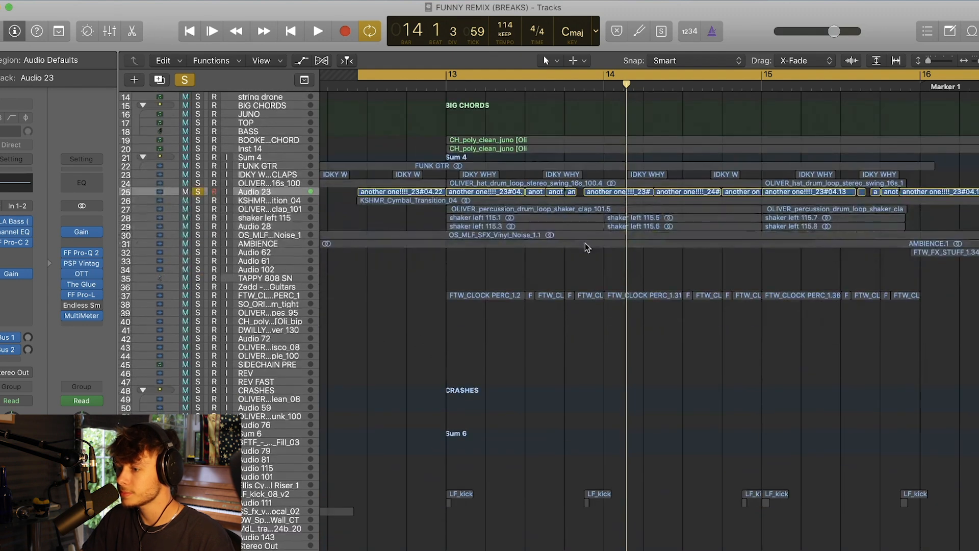
drag(198, 493, 197, 511)
key(space)
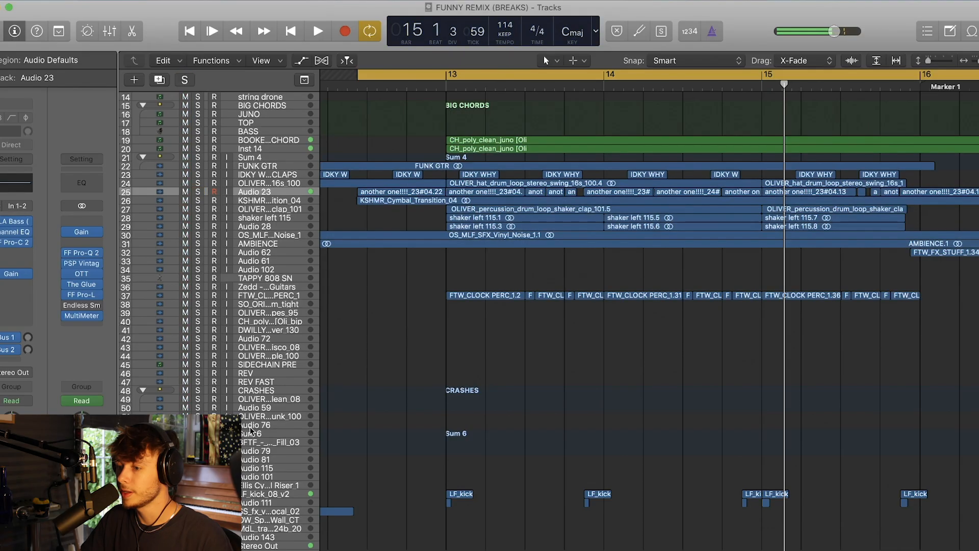
Step: Select the Audio 111 track and compare its short trigger region with the LF_kick_08_v2 region at bar 13 up close
click(260, 501)
drag(928, 62, 938, 61)
scroll(718, 233, down, 5)
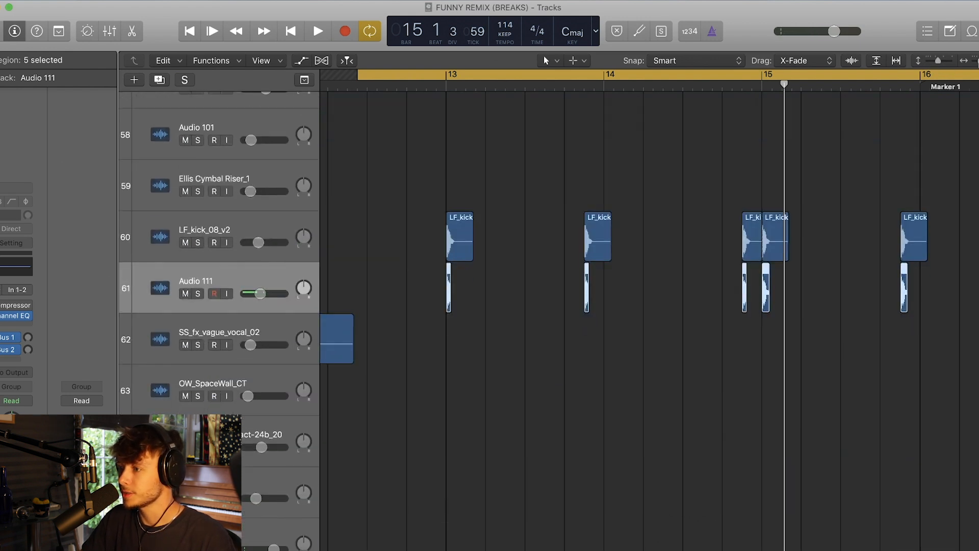
key(super+Right)
key(super+Right)
key(super+Right)
key(super+Right)
key(super+Right)
key(super+Right)
key(super+Right)
key(super+Right)
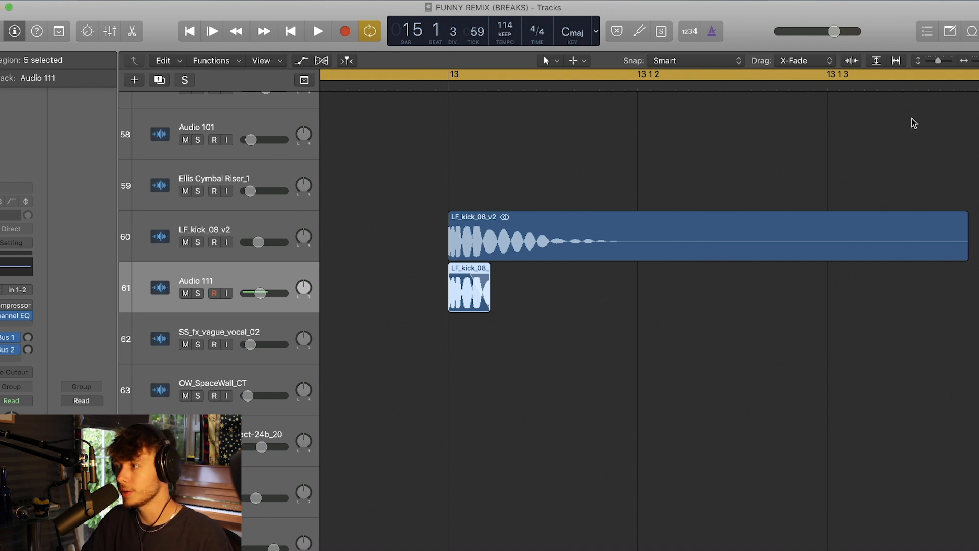
Step: Solo and select the FTW_CLOCK PERC_1 track, set the cycle range from bar 13 to bar 17, and play it
drag(940, 61, 729, 143)
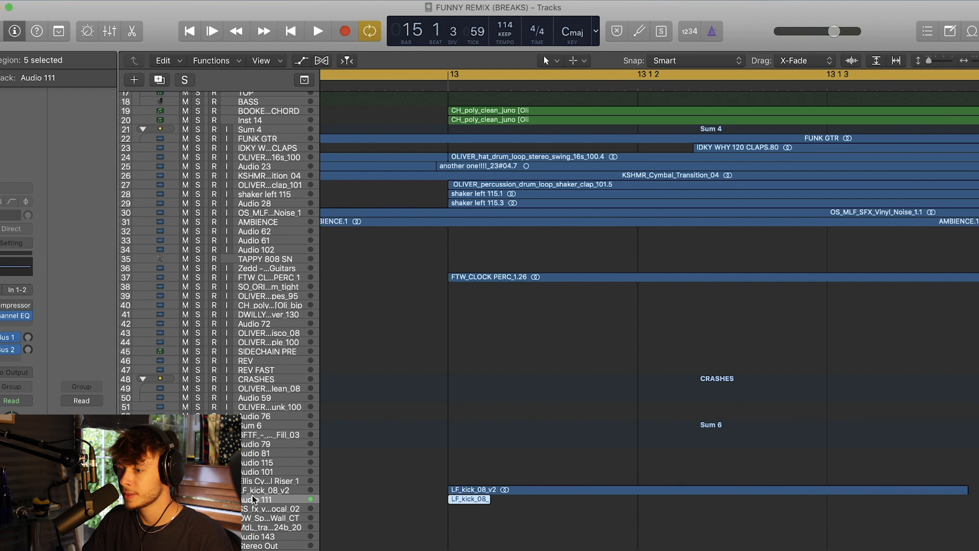
scroll(362, 384, up, 8)
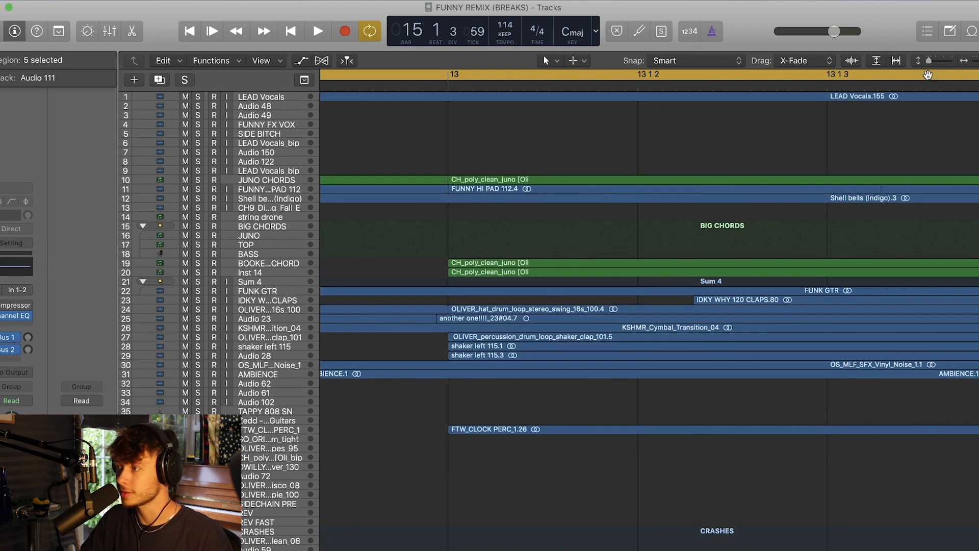
drag(740, 300, 580, 300)
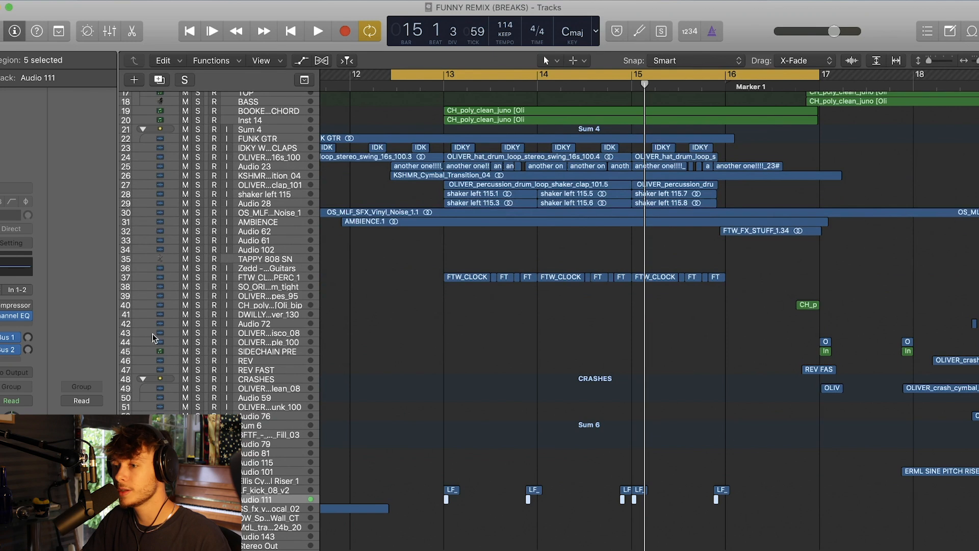
click(197, 278)
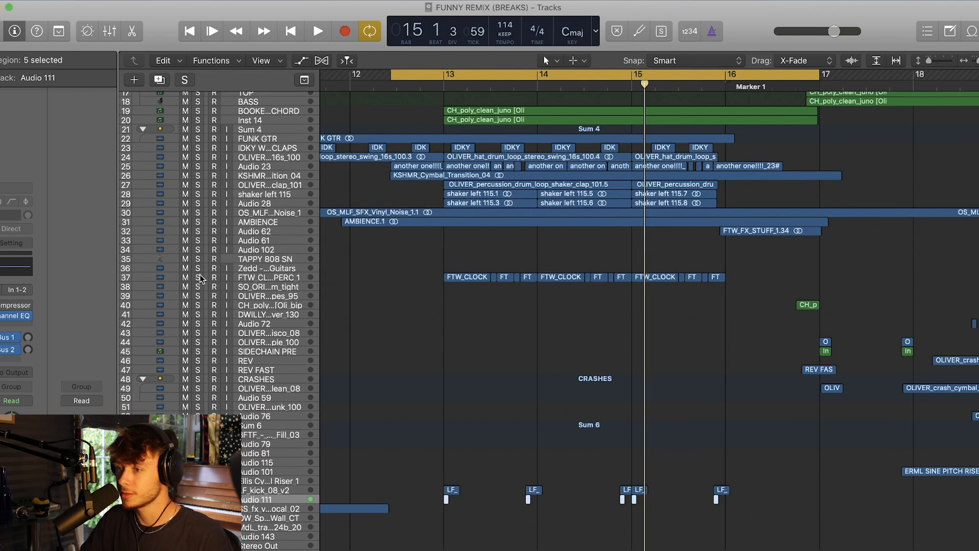
click(272, 278)
drag(453, 85, 820, 86)
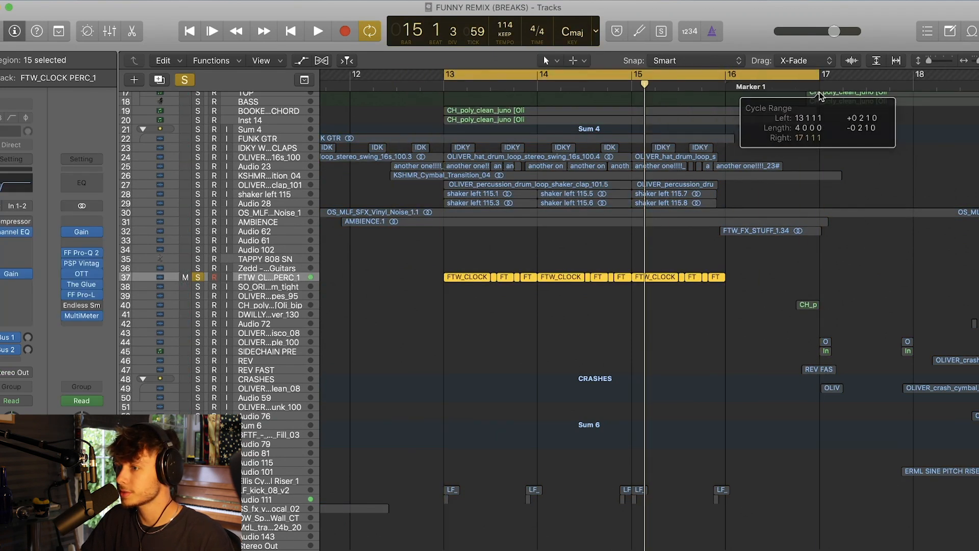
key(space)
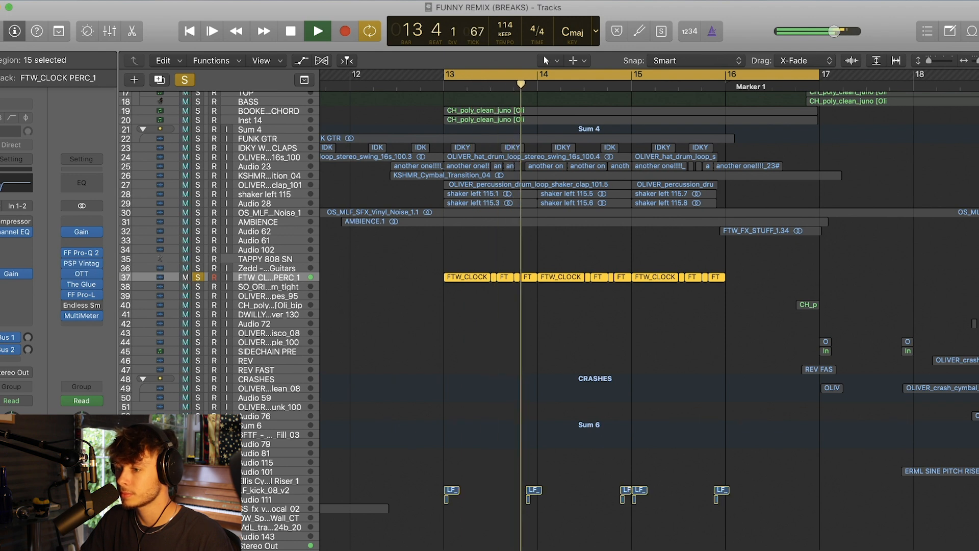
Step: Add tracks 23 to 31, from the IDKY WHY claps to AMBIENCE, to the solo during playback, stop, and clear all solos
scroll(115, 320, up, 3)
drag(198, 285, 202, 213)
scroll(202, 213, up, 4)
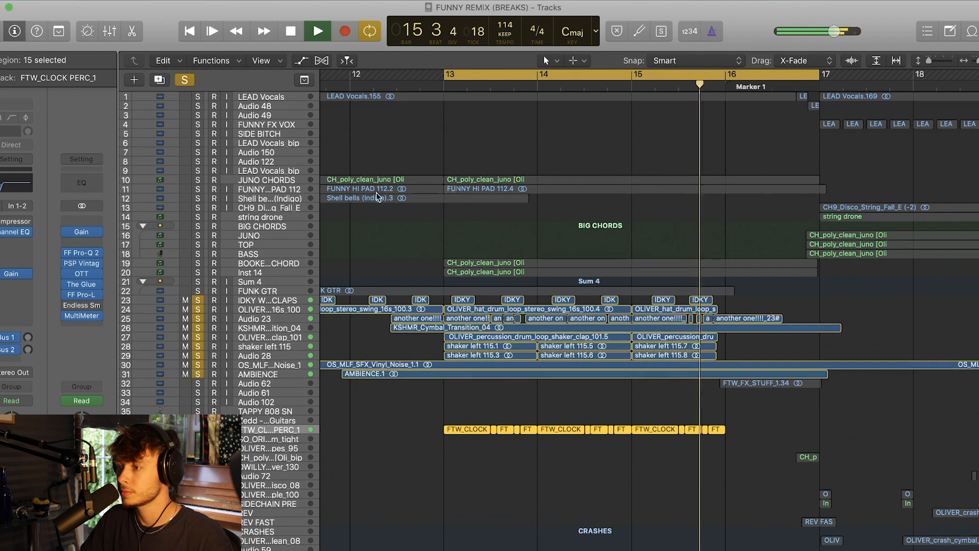
key(space)
click(184, 80)
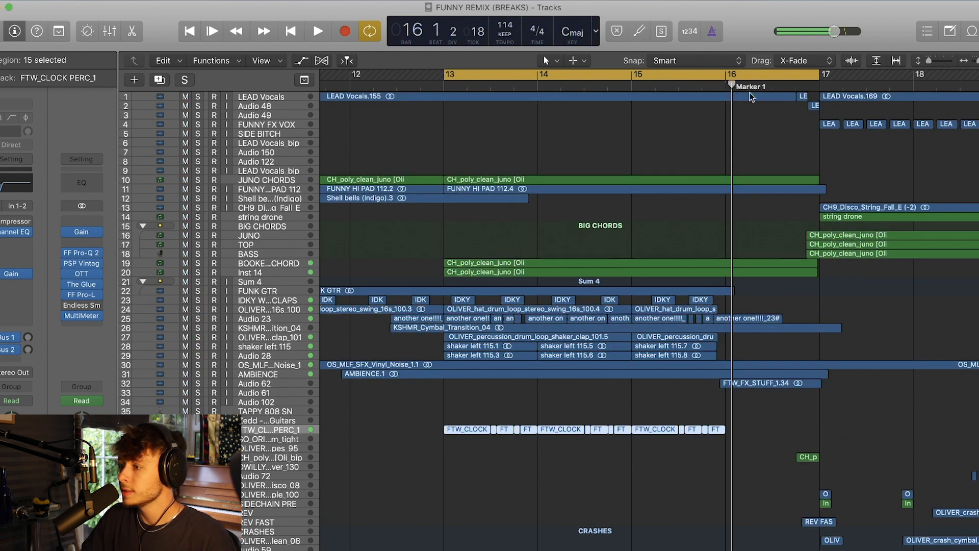
Step: Move on to the following section and set the cycle range from bar 17 to bar 21
click(721, 81)
scroll(721, 107, right, 5)
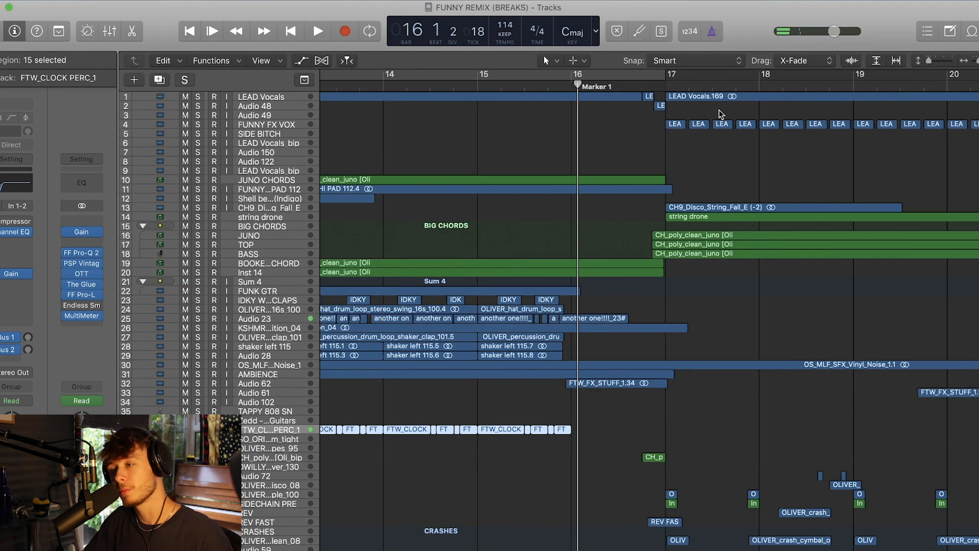
drag(978, 60, 977, 60)
scroll(513, 100, down, 5)
drag(505, 75, 707, 92)
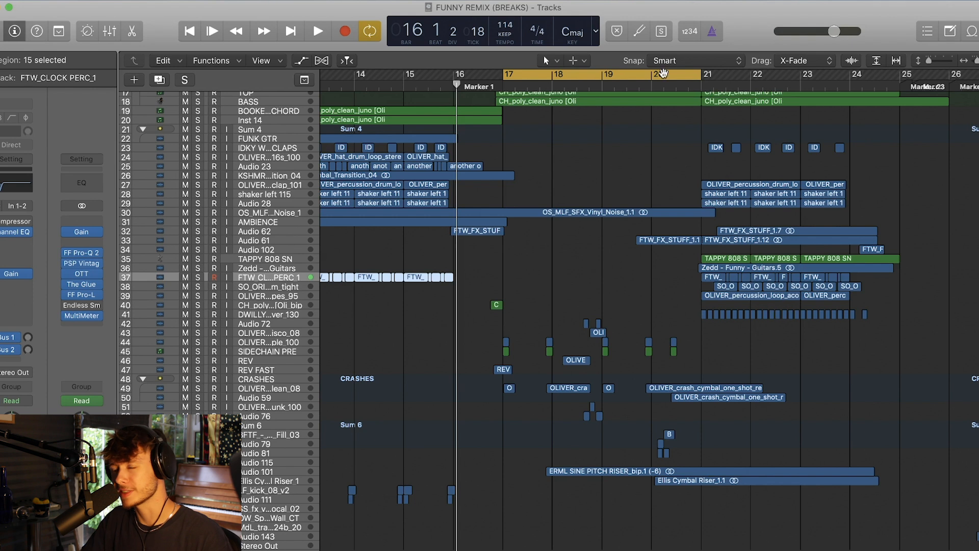
scroll(649, 178, up, 5)
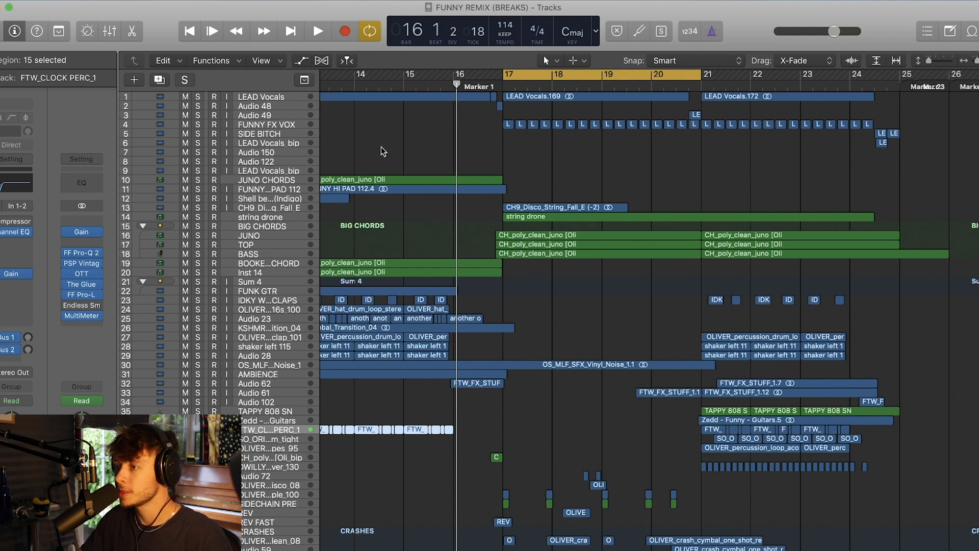
Step: Select the Audio 48 track and show the Flex controls for the tracks in the arrangement
scroll(633, 204, up, 10)
drag(932, 61, 978, 61)
click(269, 126)
scroll(711, 126, right, 1)
click(576, 61)
click(952, 76)
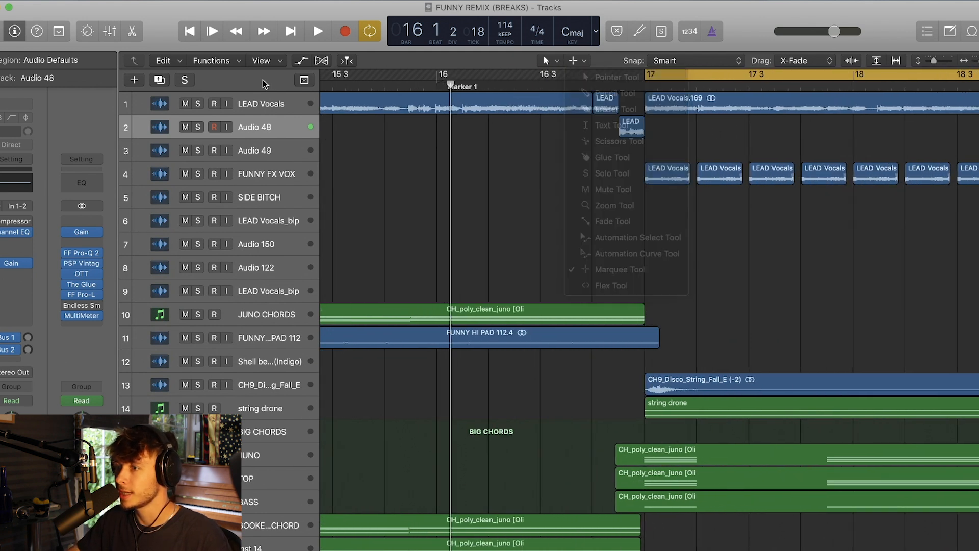
click(321, 60)
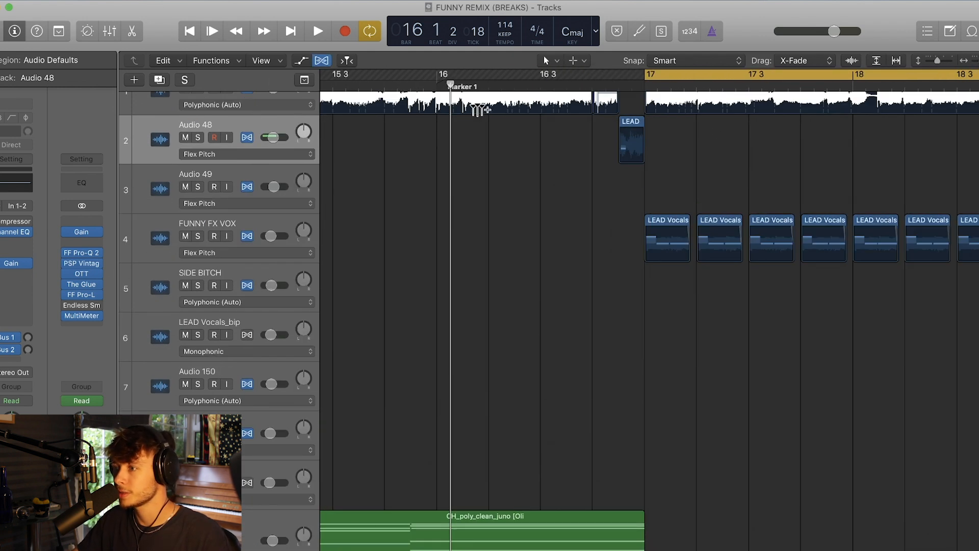
Step: Open the LEAD Vocals.209 region on Audio 48 in the editor, examine its Flex Pitch note, and close the editor
double_click(632, 125)
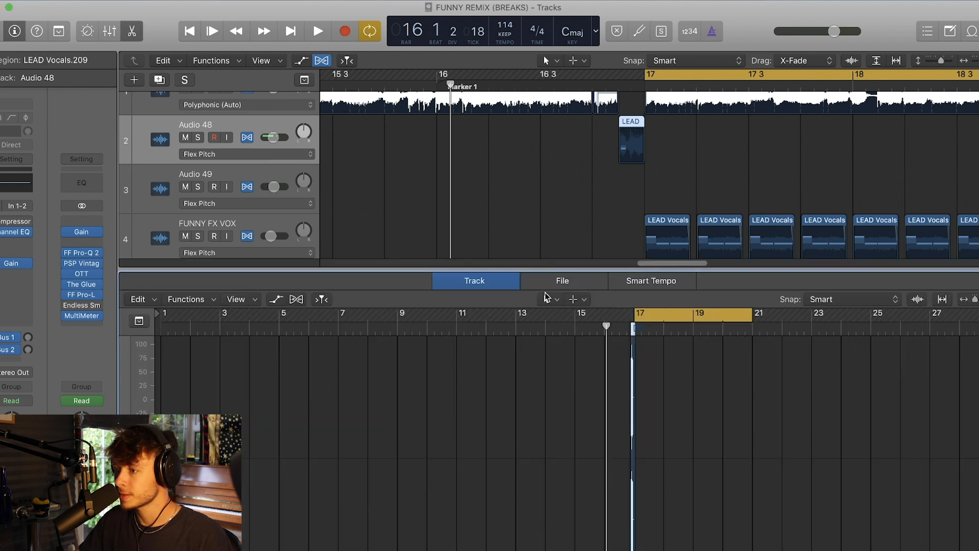
click(296, 299)
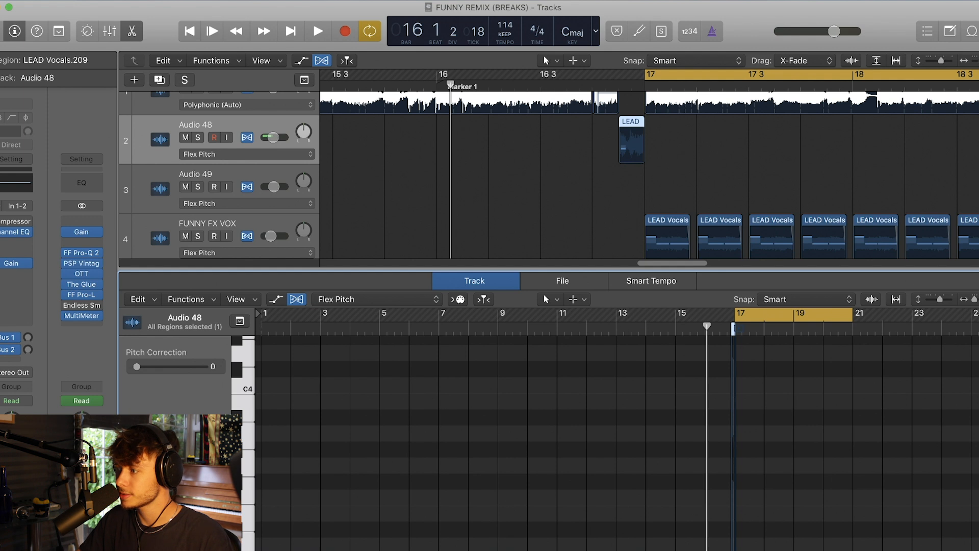
drag(975, 300, 978, 300)
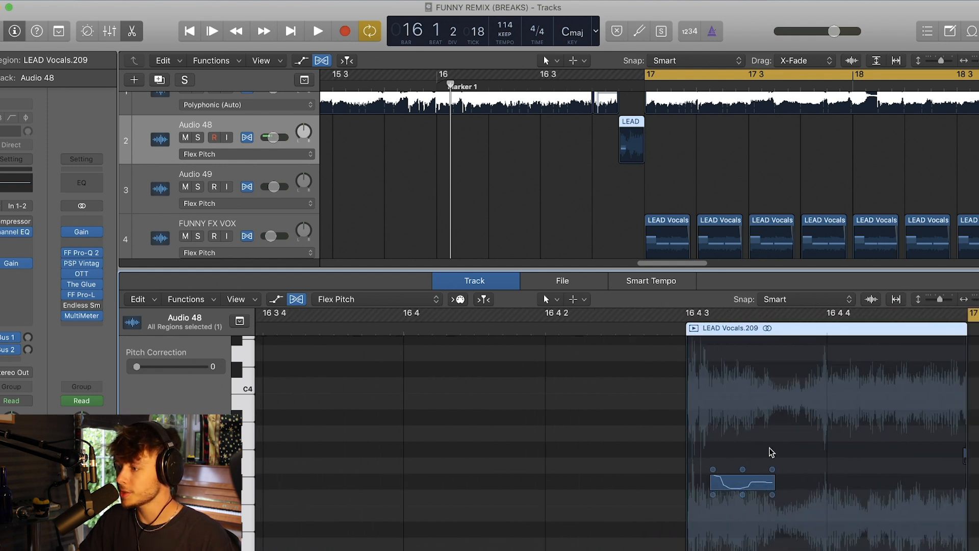
scroll(772, 452, right, 2)
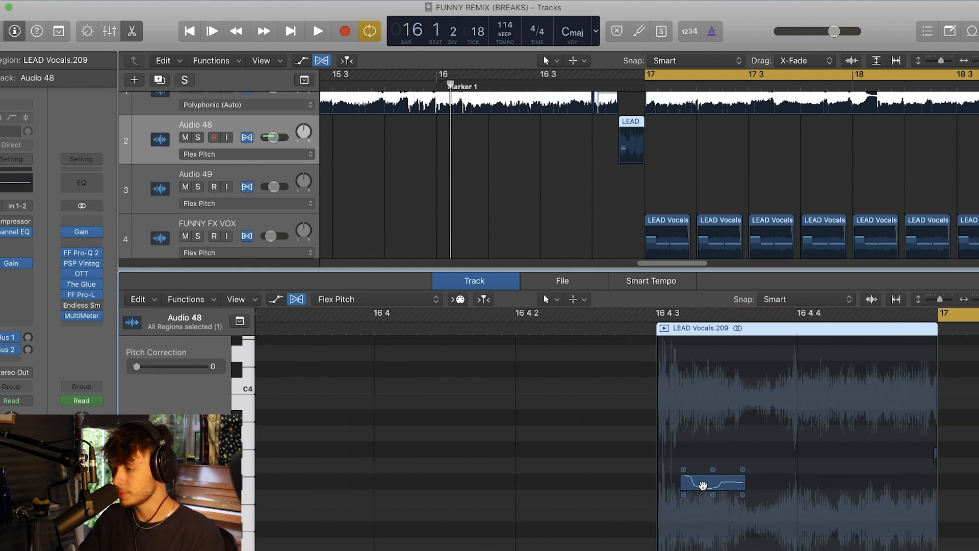
key(p)
key(p)
scroll(625, 190, up, 2)
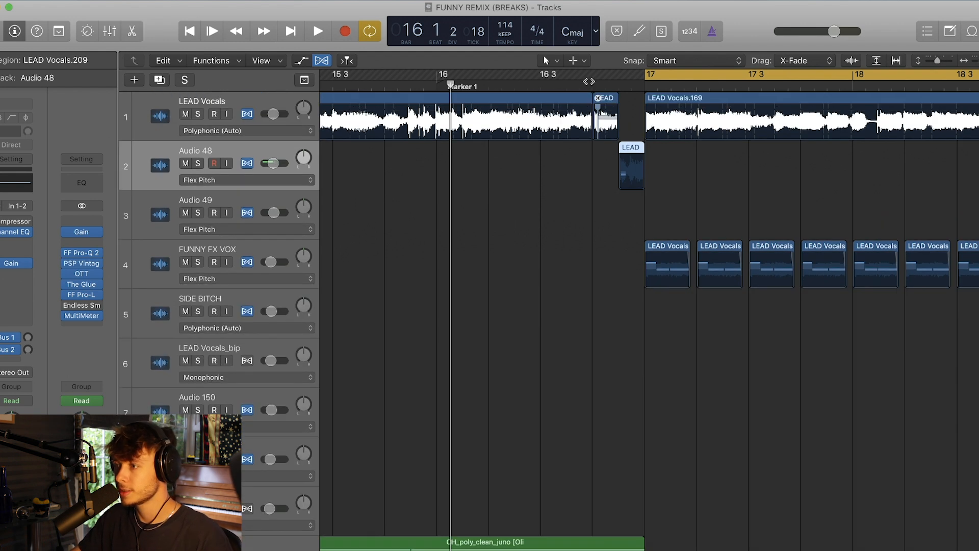
Step: Cycle from about halfway through bar 16 to near the end of bar 17 and play with LEAD Vocals and Audio 48 soloed
drag(570, 78, 796, 76)
key(space)
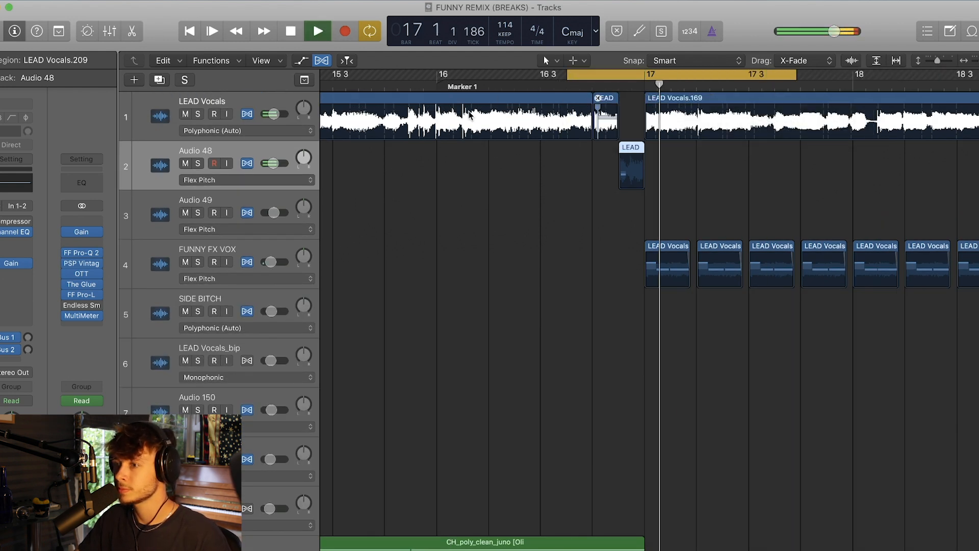
click(198, 114)
click(198, 164)
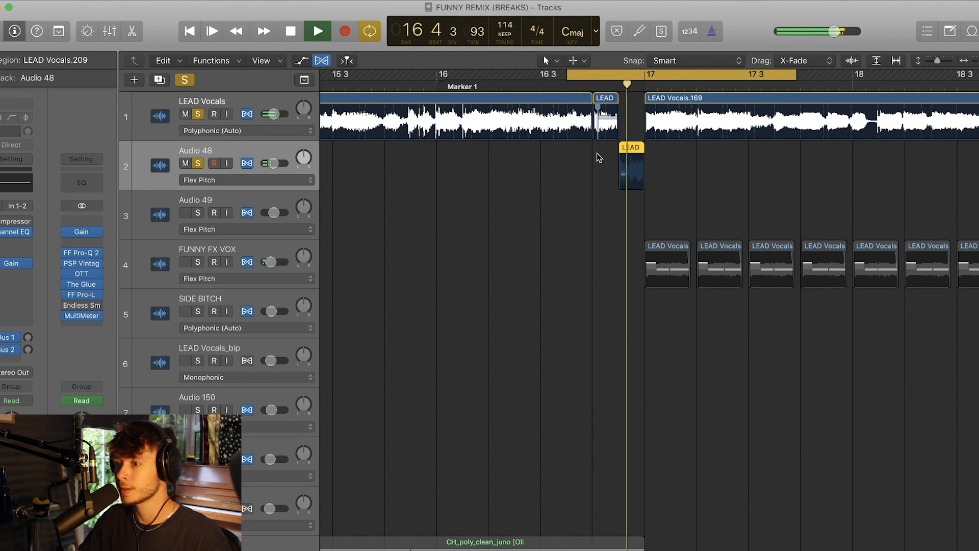
Step: Compare Audio 48 with Flex switched off and on again during playback, stop, and clear the solos
click(247, 163)
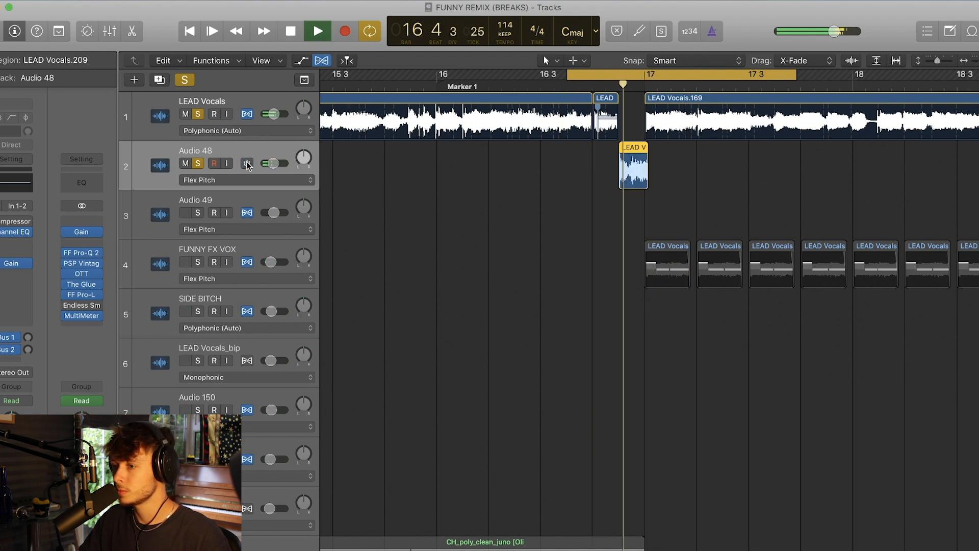
key(space)
click(247, 164)
key(space)
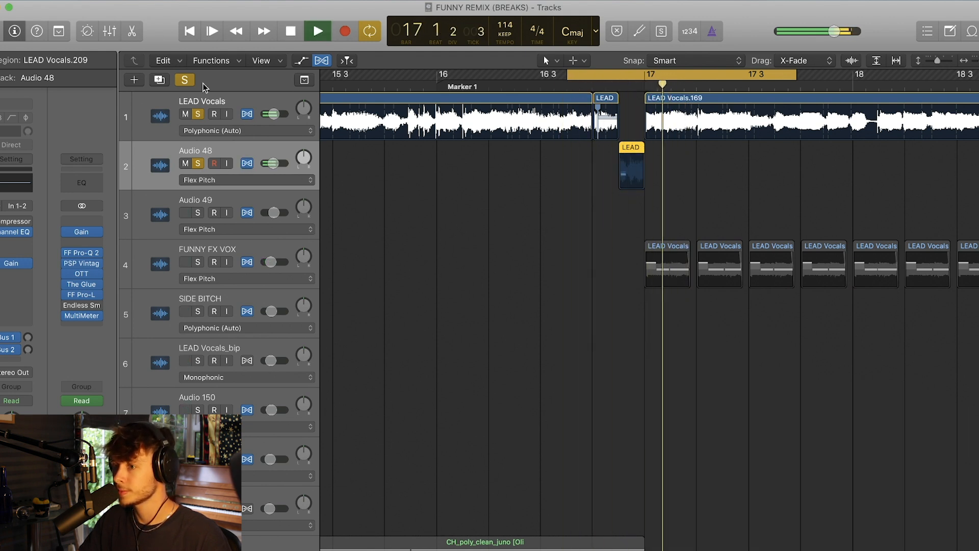
key(space)
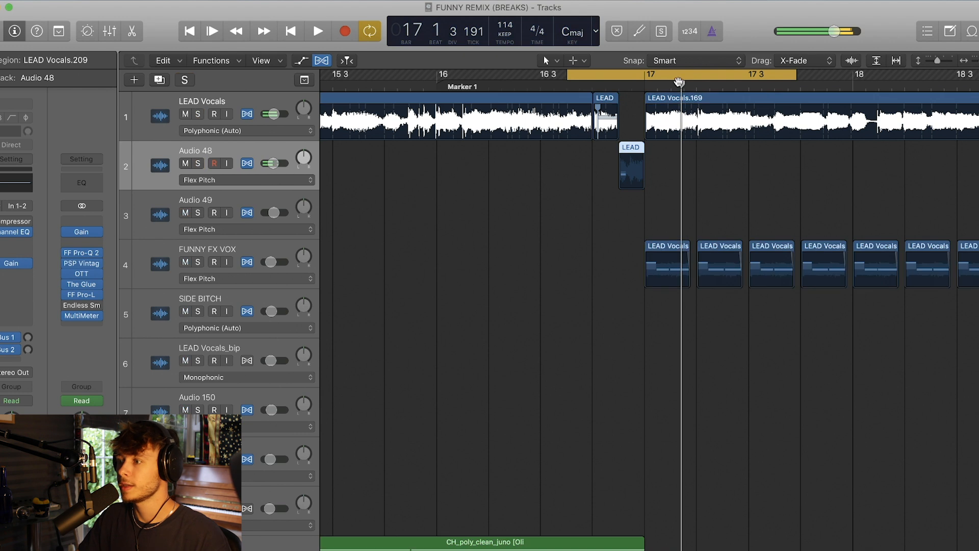
Step: Zoom out to the whole drop section and set the cycle range from bar 17 to about the middle of bar 20
click(933, 62)
click(976, 61)
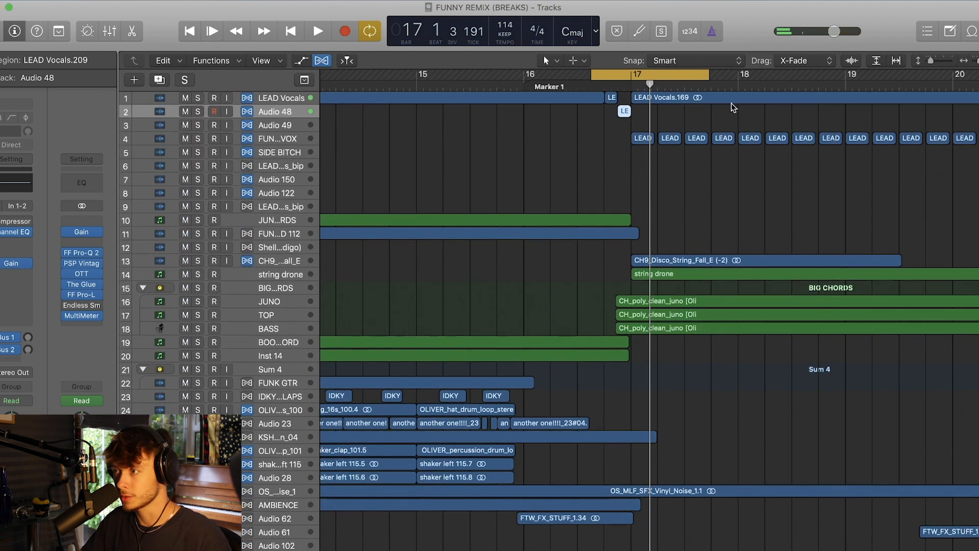
drag(630, 73, 978, 75)
scroll(584, 285, right, 3)
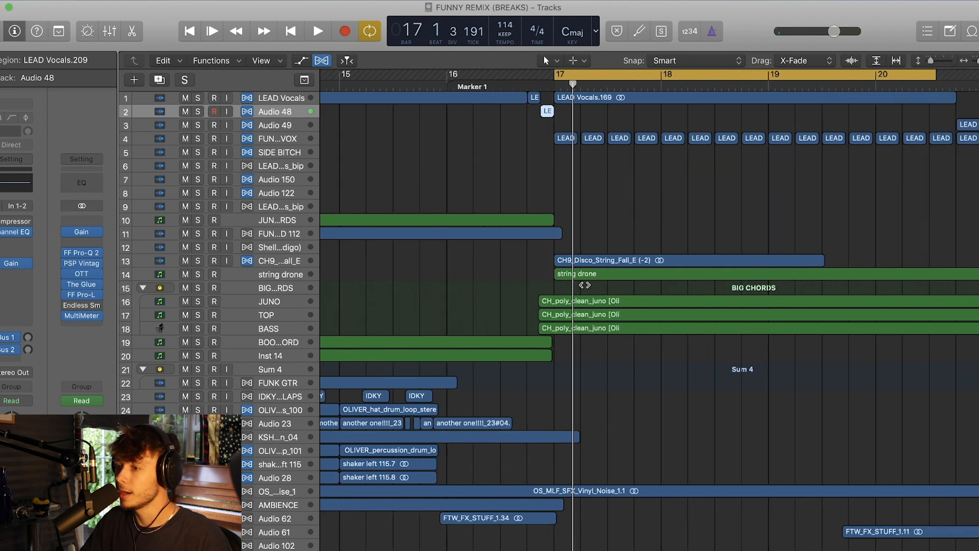
Step: Solo the BIG CHORDS stack and enlarge the track heights to show the notes in its JUNO, TOP and BASS regions
click(301, 292)
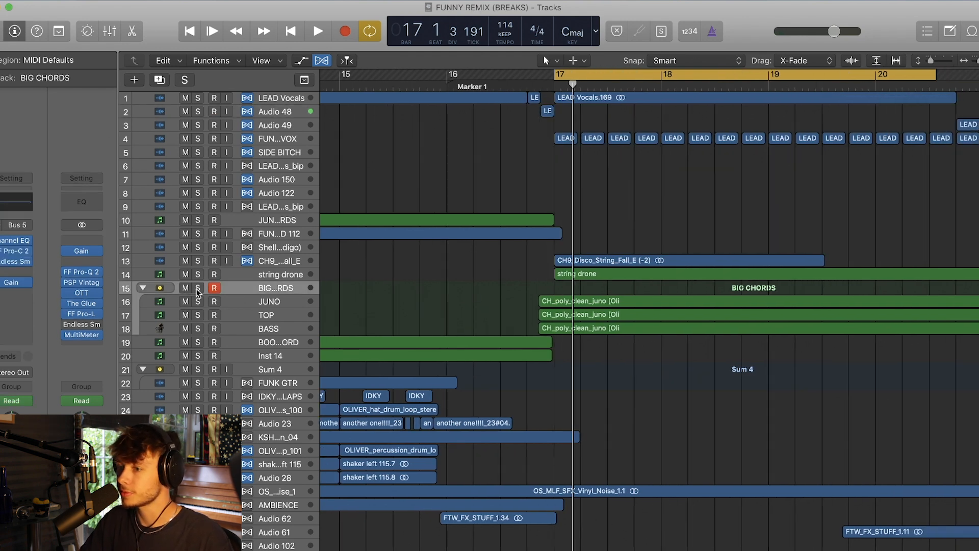
click(198, 289)
scroll(545, 271, down, 3)
scroll(543, 253, up, 3)
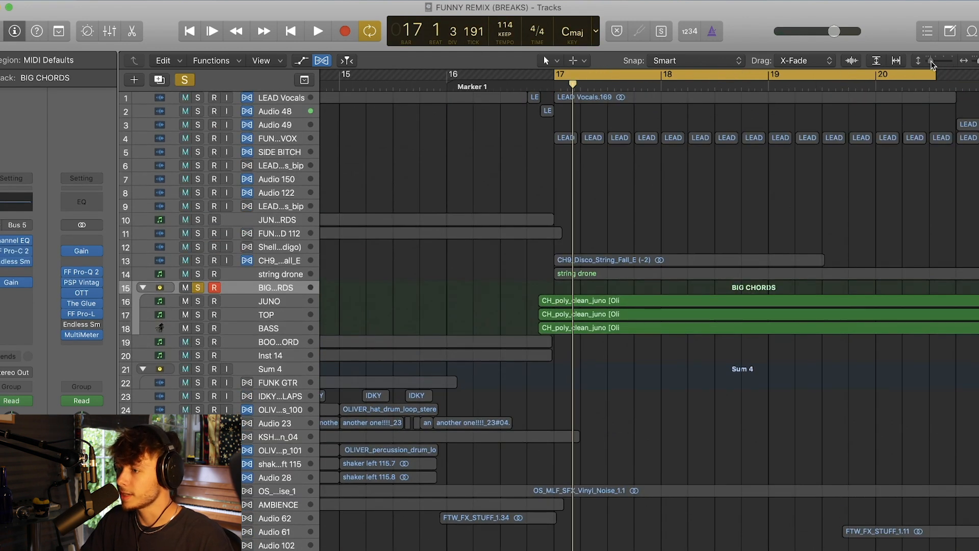
drag(931, 63, 939, 64)
scroll(689, 204, right, 2)
scroll(605, 246, down, 3)
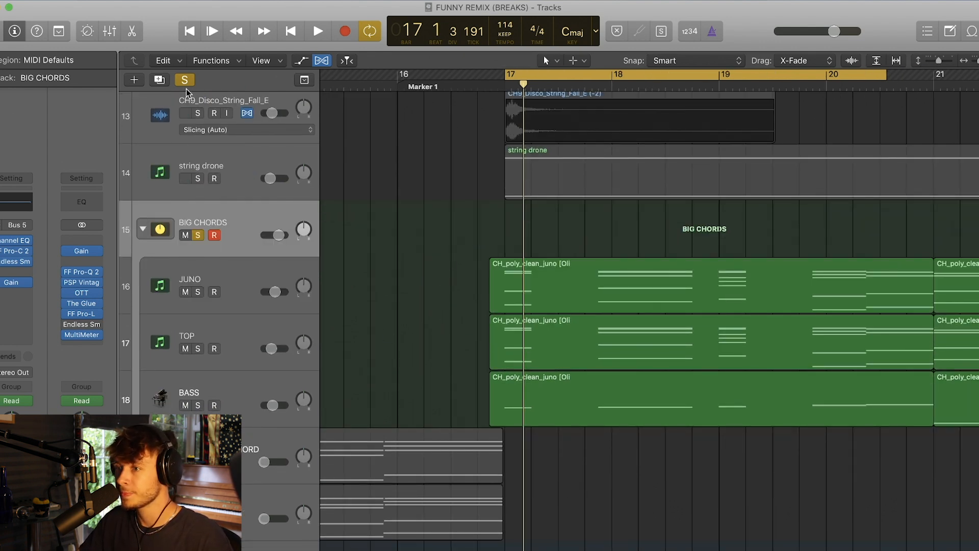
Step: Clear the BIG CHORDS solo, solo the JUNO track alone, and extend the cycle range to bar 21
click(185, 82)
click(198, 292)
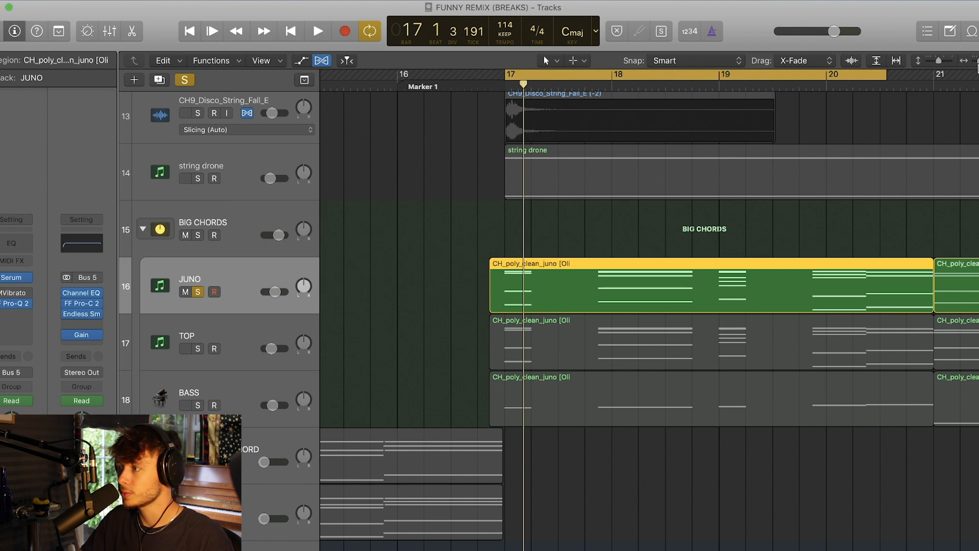
drag(978, 62, 972, 60)
scroll(331, 468, left, 3)
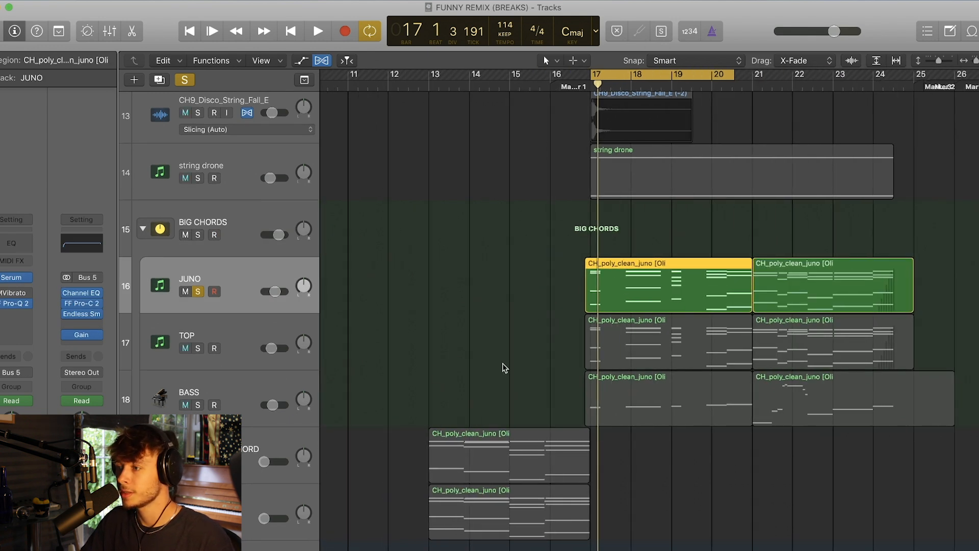
drag(746, 79, 754, 79)
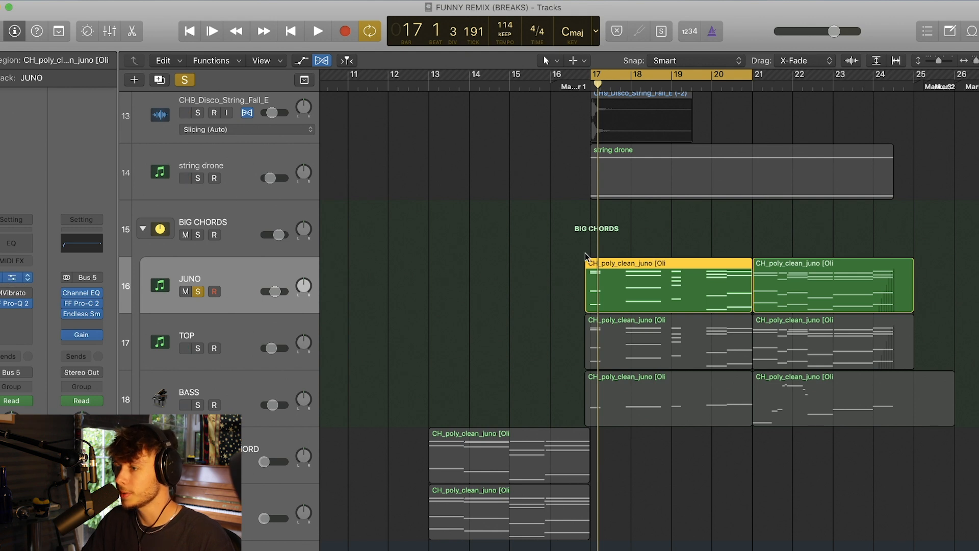
Step: Examine the Serum patch CH_poly_clean_juno on JUNO, and play the soloed chords with the plug-in window hidden
key(v)
drag(432, 73, 630, 82)
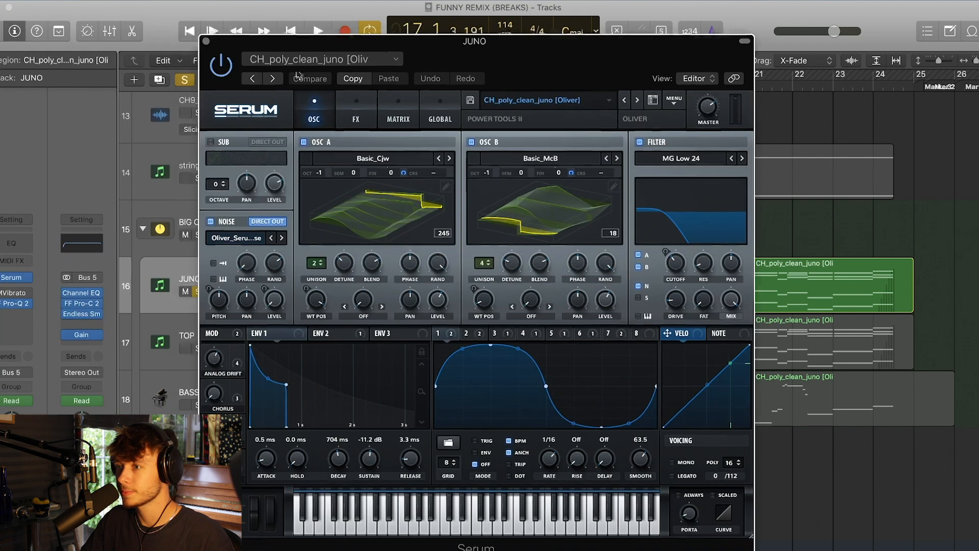
key(space)
key(v)
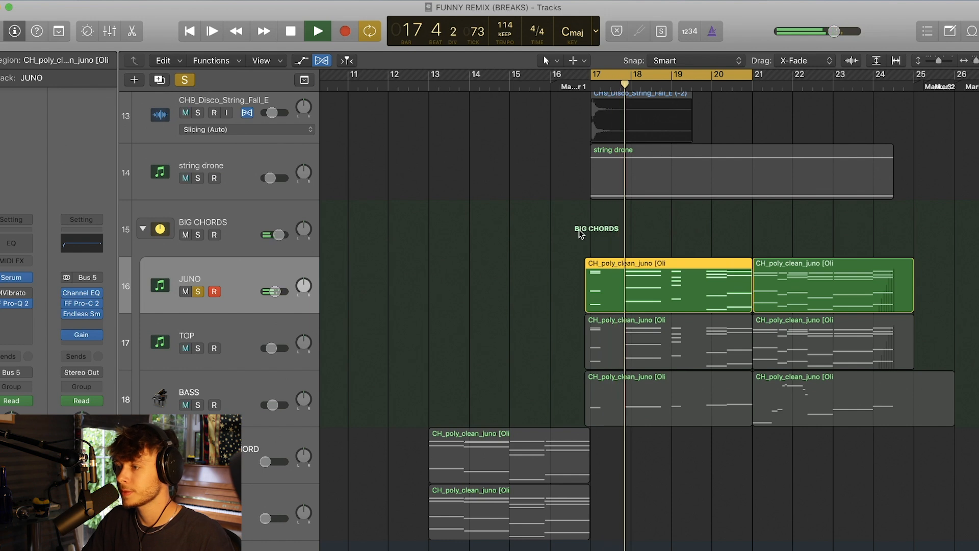
key(space)
Step: Show the Channel EQ High Cut Frequency automation on BIG CHORDS and play the soloed JUNO part through the filter dips
click(245, 222)
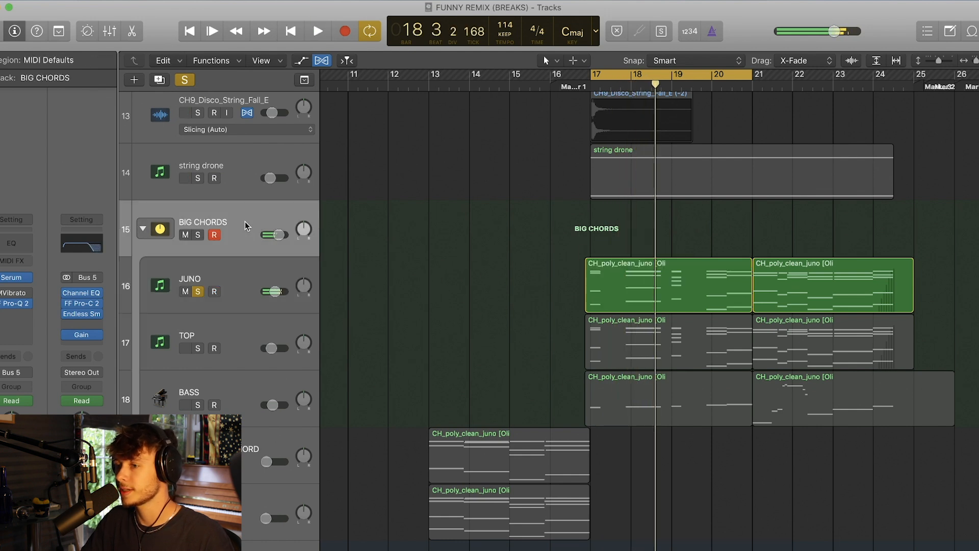
key(a)
click(250, 243)
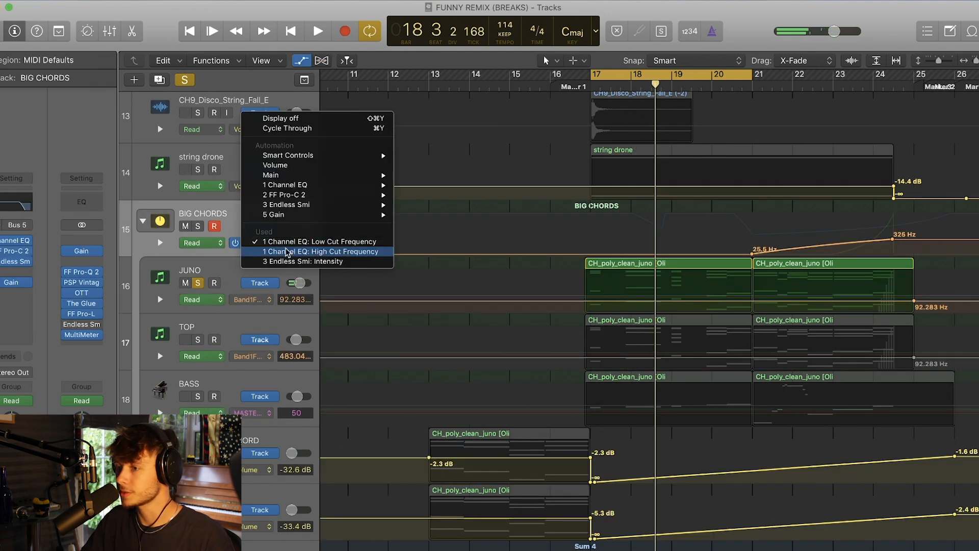
click(314, 252)
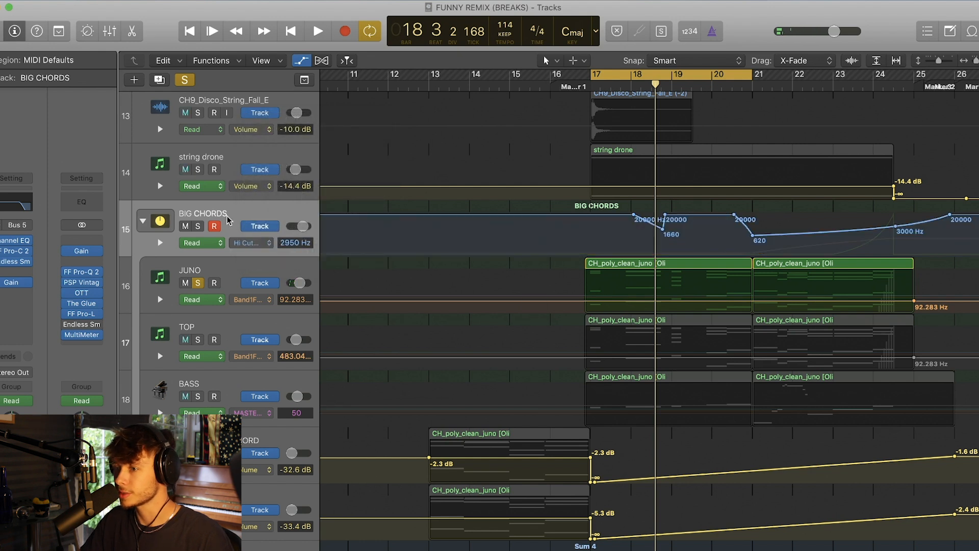
key(space)
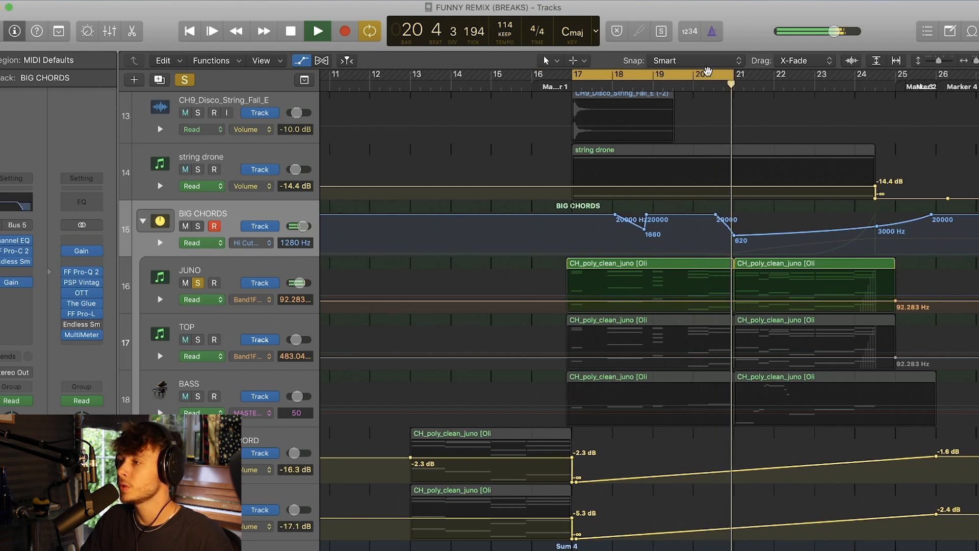
key(space)
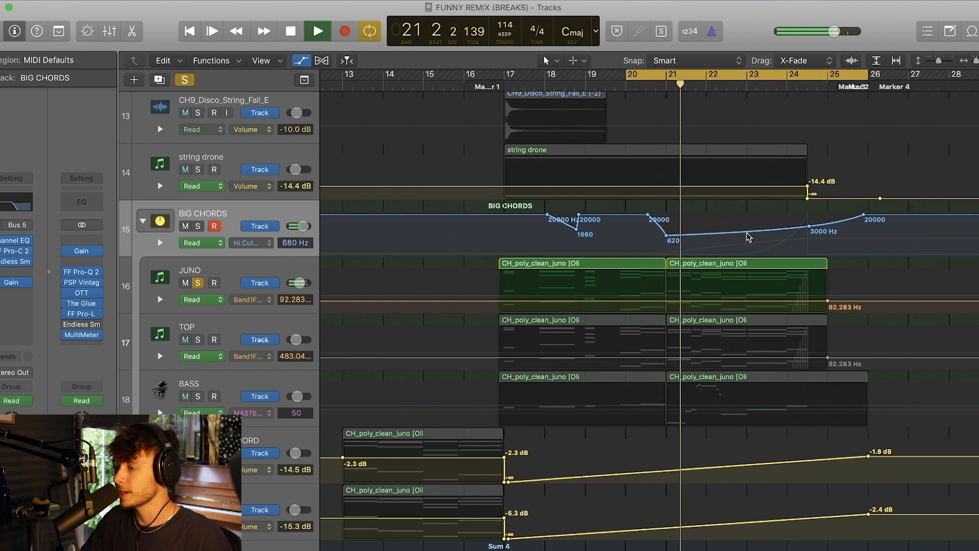
Step: View the Endless Smile Intensity automation on BIG CHORDS during playback, stop, and switch to the Channel EQ Low Cut Frequency curve
click(257, 243)
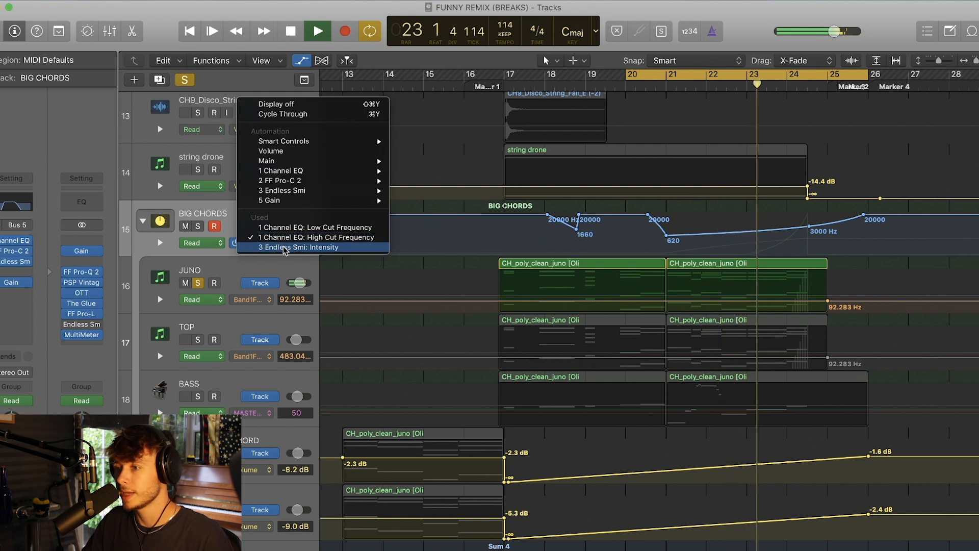
click(284, 247)
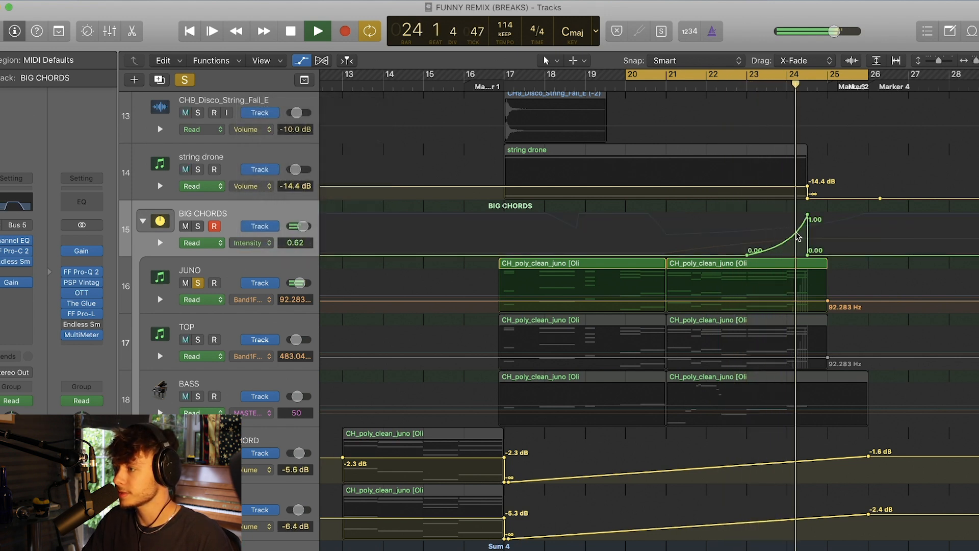
key(space)
click(258, 243)
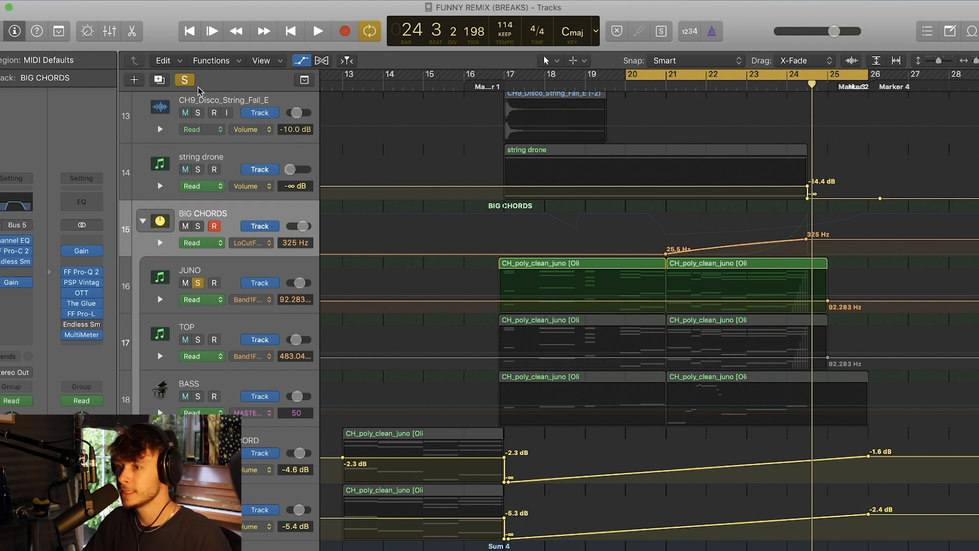
Step: Clear the JUNO solo and set the cycle range from bar 17 to just before bar 25
scroll(238, 188, down, 2)
click(228, 221)
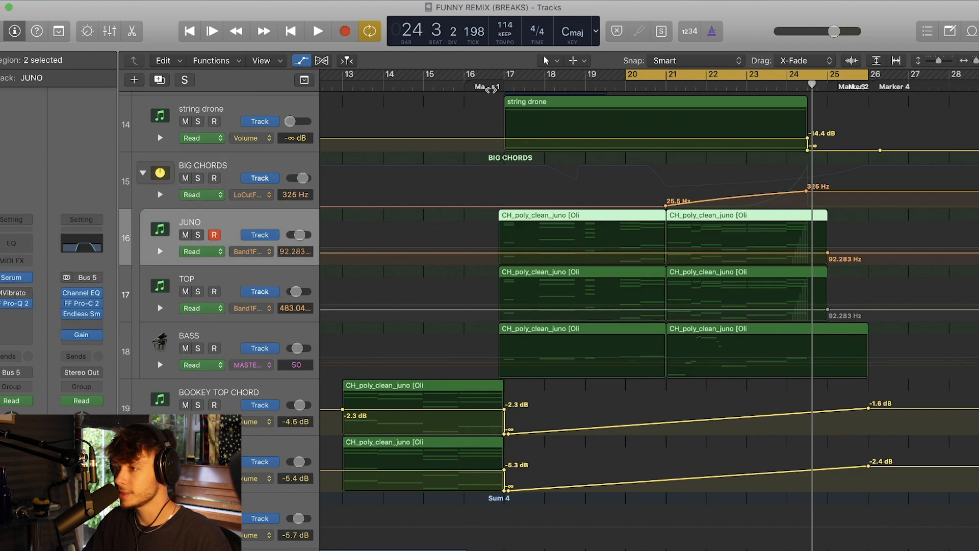
drag(504, 81, 812, 82)
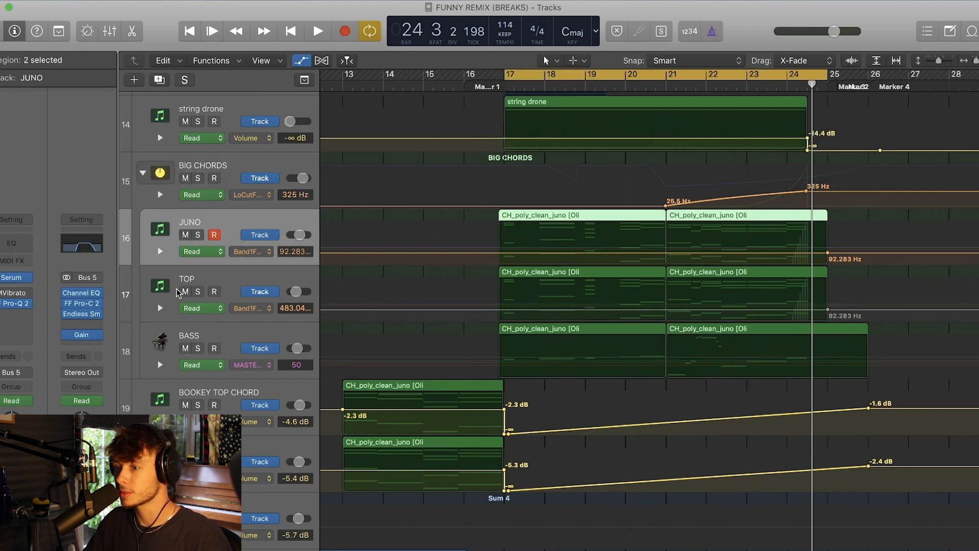
Step: Solo and play the TOP track, examine its Gladiator patch LD 1 Krocha MF, and close the plug-in window
click(199, 291)
click(236, 274)
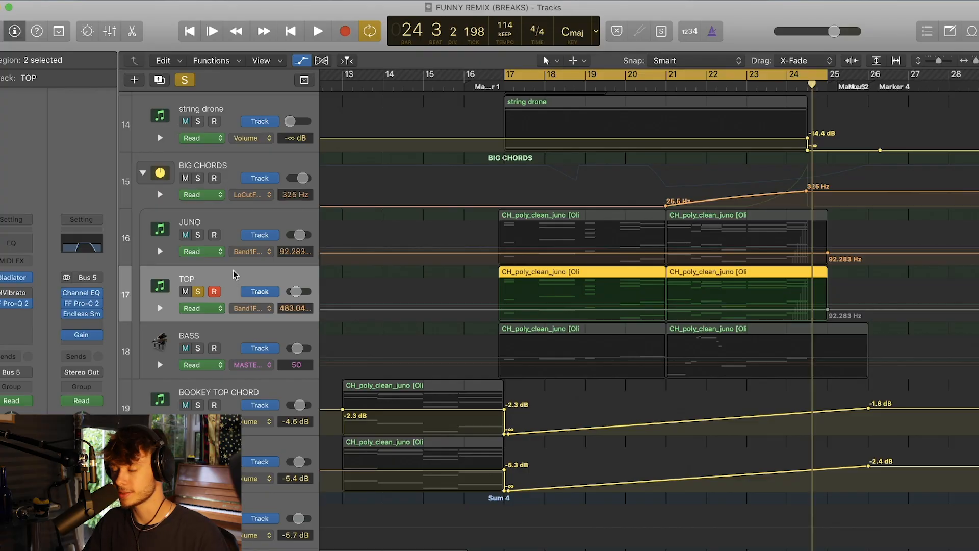
key(space)
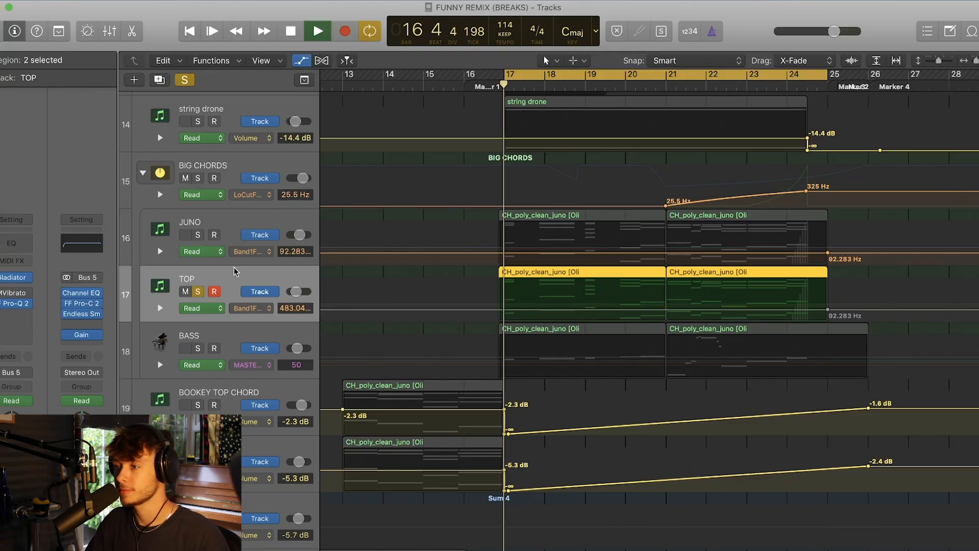
click(18, 281)
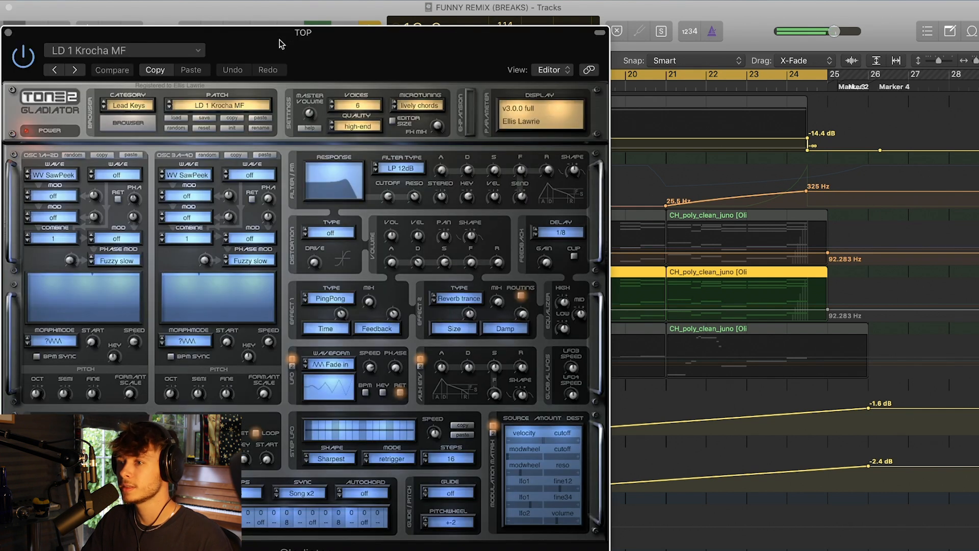
drag(279, 41, 468, 45)
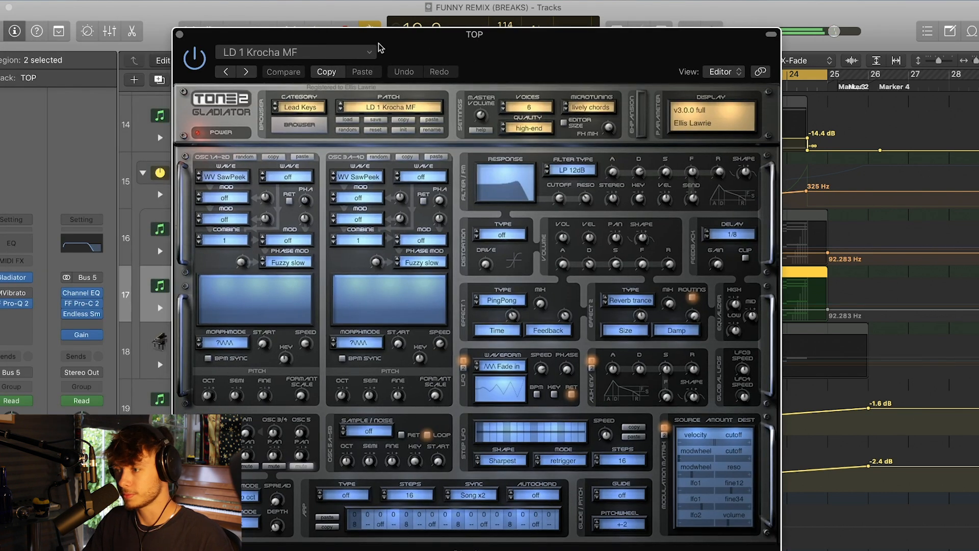
click(179, 34)
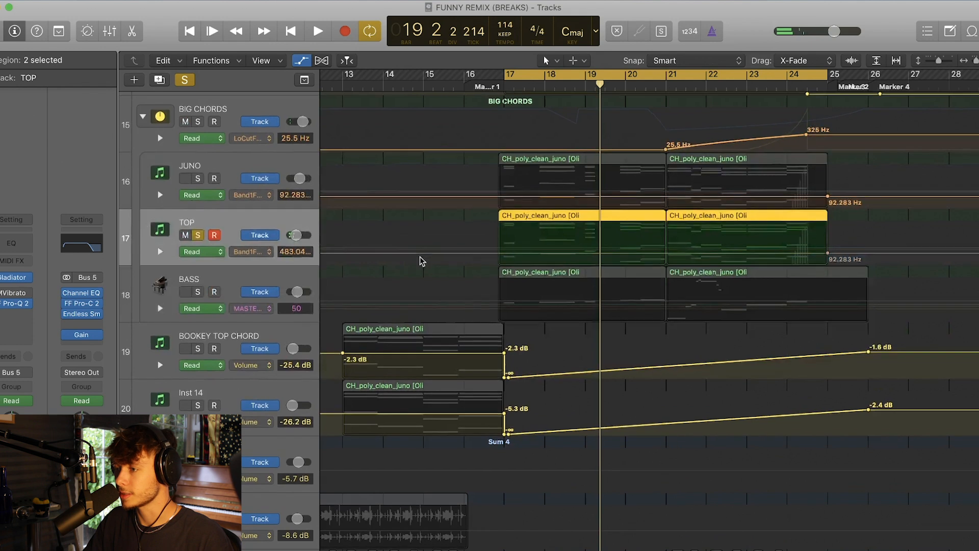
Step: Add JUNO to the soloed TOP track and play both chord layers together
scroll(391, 259, up, 3)
scroll(398, 288, down, 2)
click(198, 259)
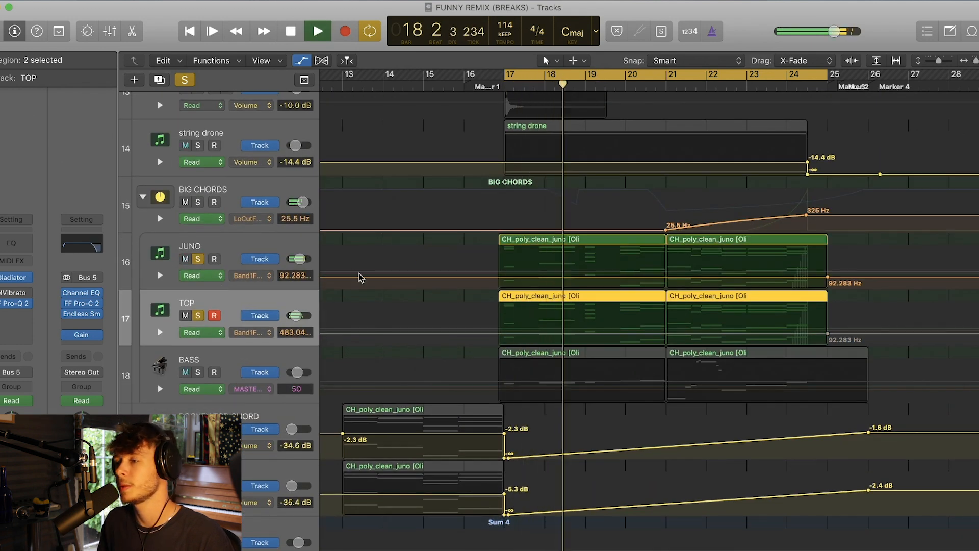
Step: Play the BASS track soloed alone, and compare it with the whole BIG CHORDS stack soloed
click(186, 81)
click(242, 354)
click(198, 372)
key(space)
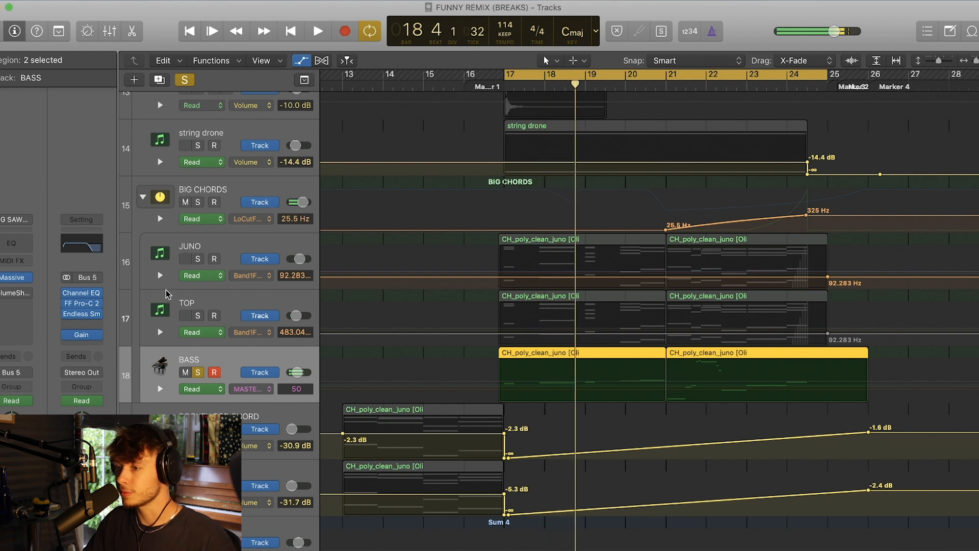
click(197, 202)
key(space)
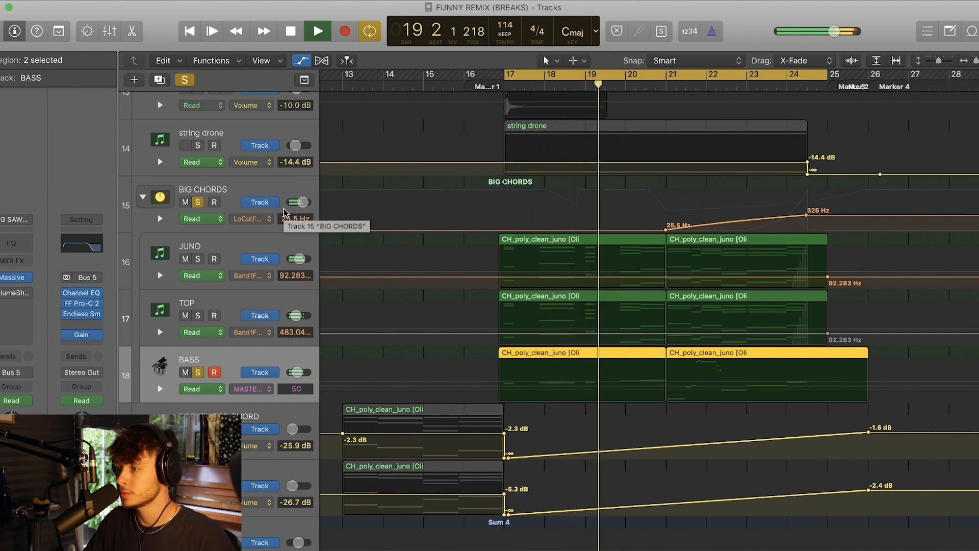
Step: Hide the automation lanes and set the cycle range from bar 21 to near the end of bar 25
click(299, 65)
key(a)
key(a)
key(space)
drag(598, 74, 794, 74)
click(673, 436)
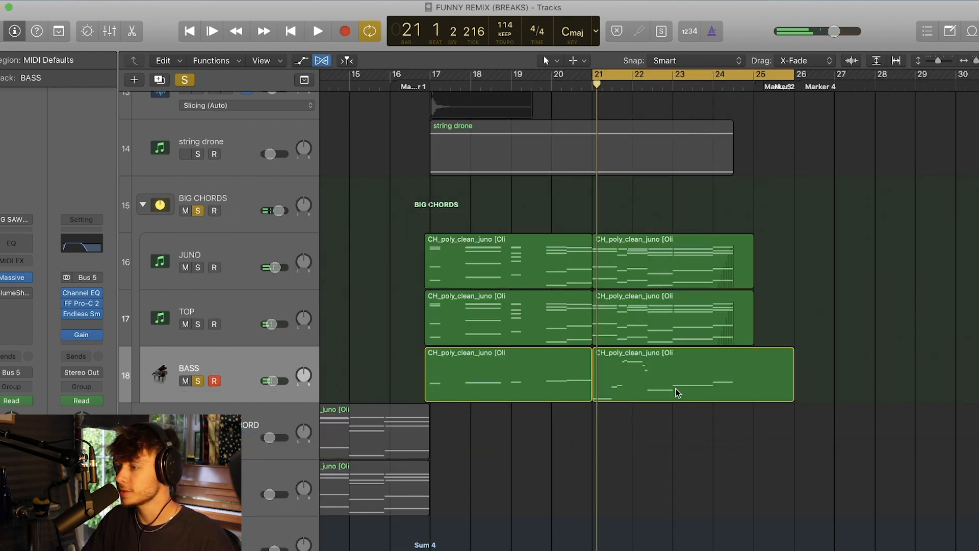
Step: Open the second BASS region in the Piano Roll, examine its notes during playback, and return to the compact track overview
double_click(677, 392)
drag(636, 269, 640, 234)
key(space)
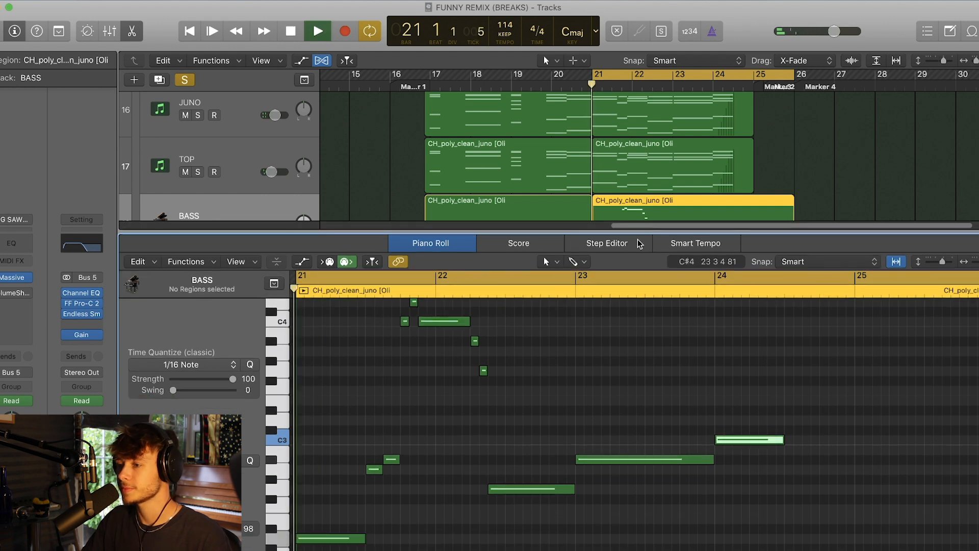
scroll(491, 363, up, 1)
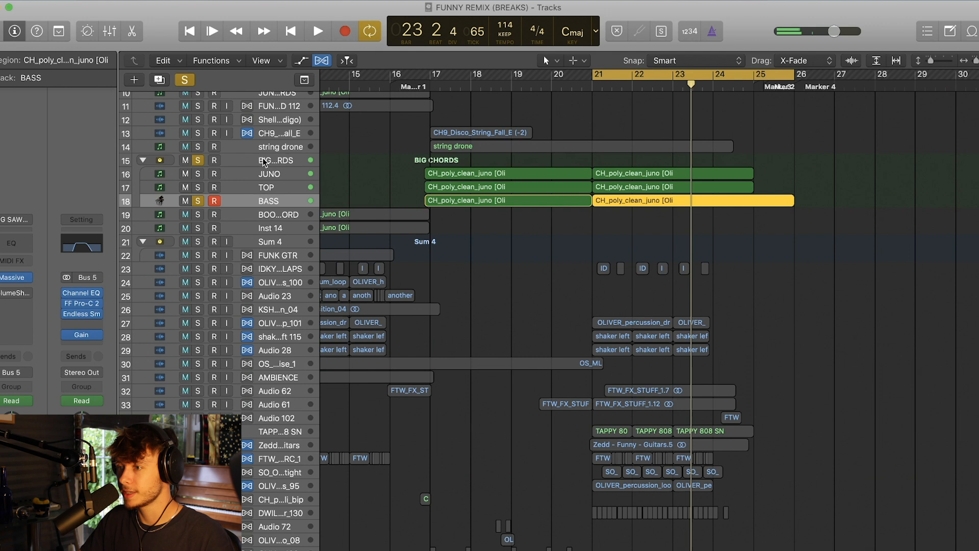
Step: Set the cycle range from bar 17 to bar 25, and examine the Channel EQ on the BIG CHORDS stack
click(264, 161)
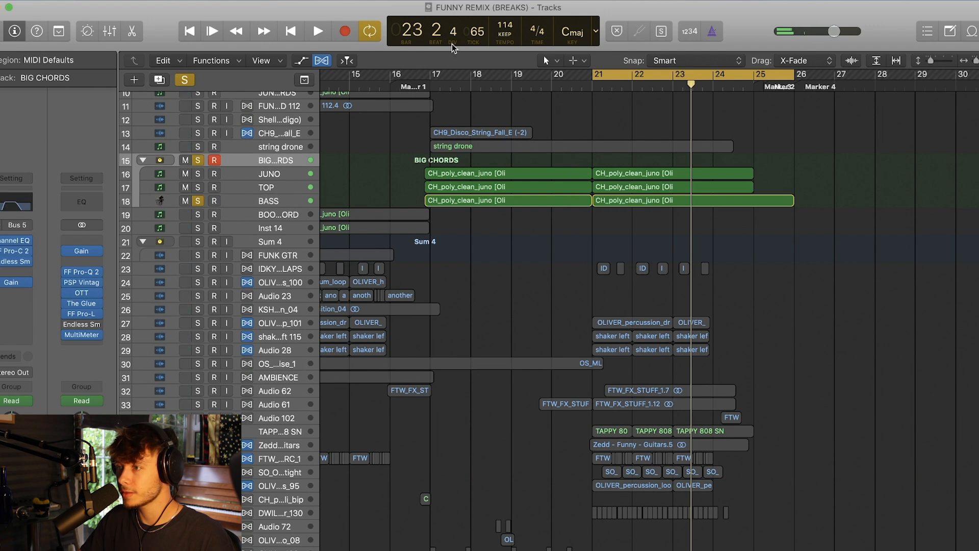
drag(431, 80, 754, 79)
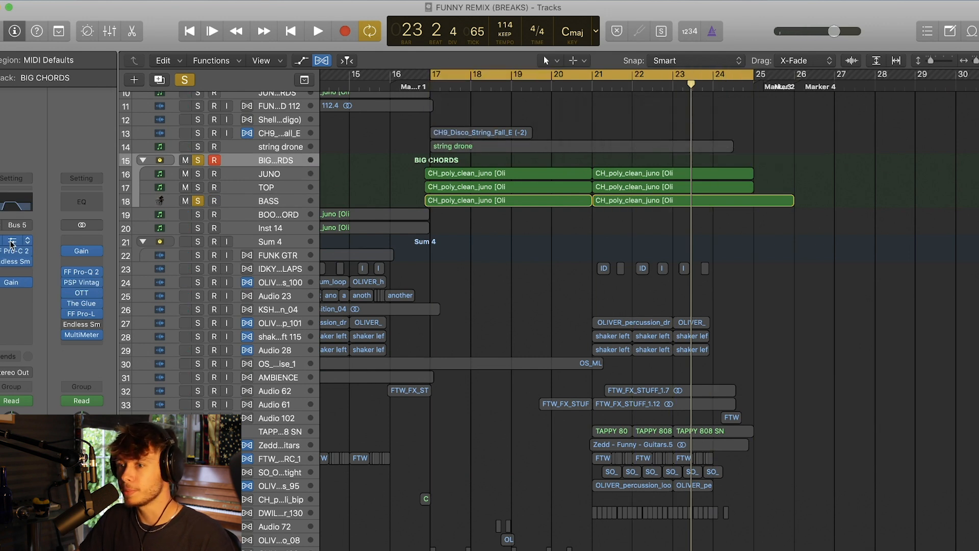
click(12, 243)
drag(396, 72, 586, 96)
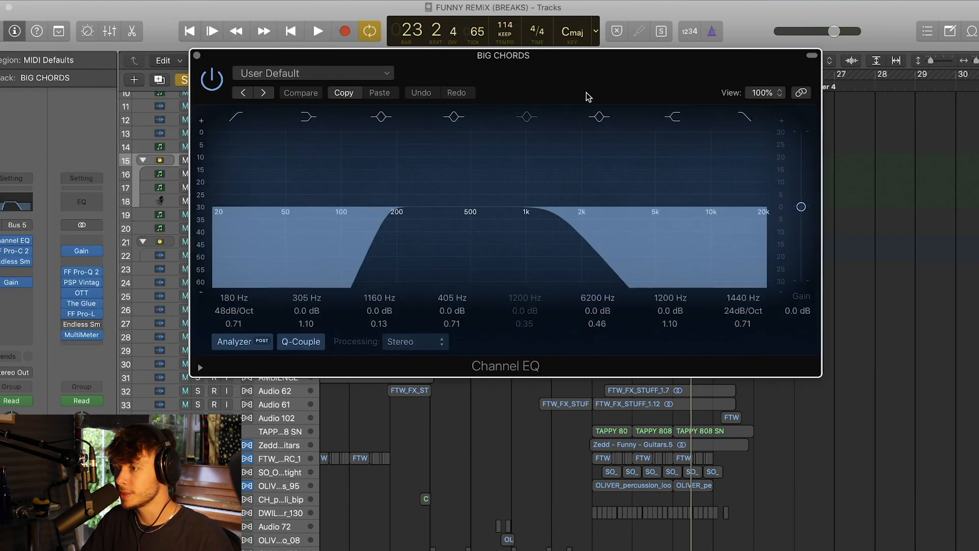
click(198, 56)
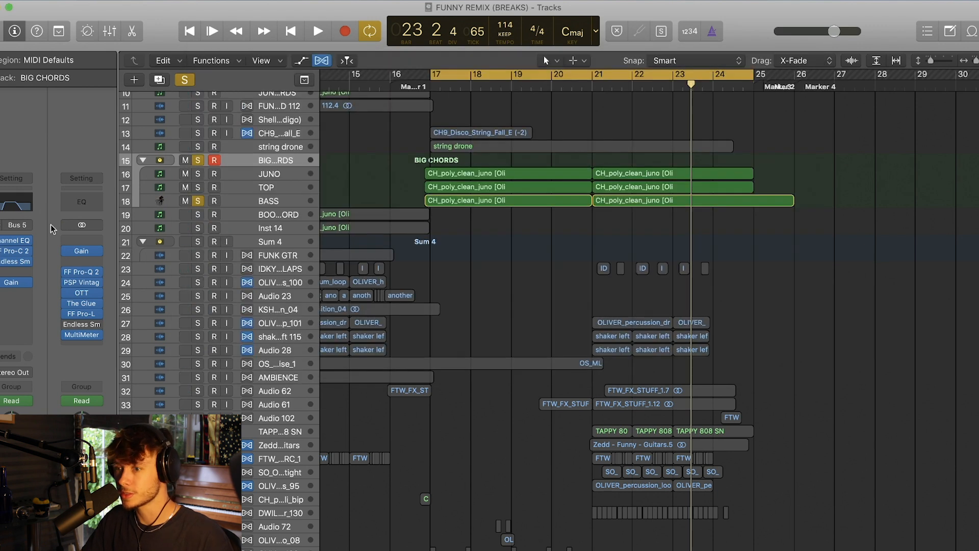
Step: Examine the FabFilter Pro-C 2 sidechain compressor on BIG CHORDS and close its window
click(13, 254)
drag(306, 53, 516, 71)
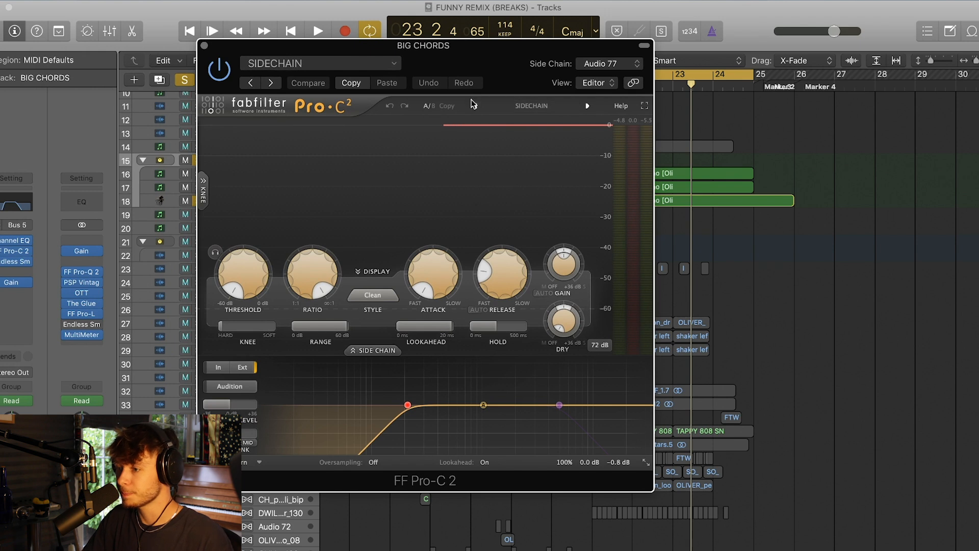
click(203, 49)
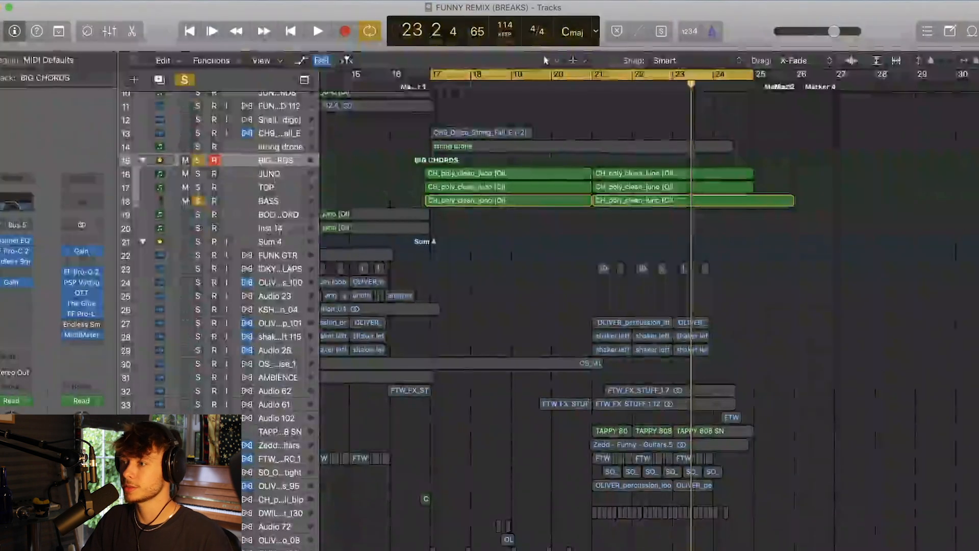
Step: Move the OLIVER disco_08 track below the SIDE...PRE track, and play tracks 42 through 45 soloed together with BIG CHORDS
scroll(325, 384, down, 5)
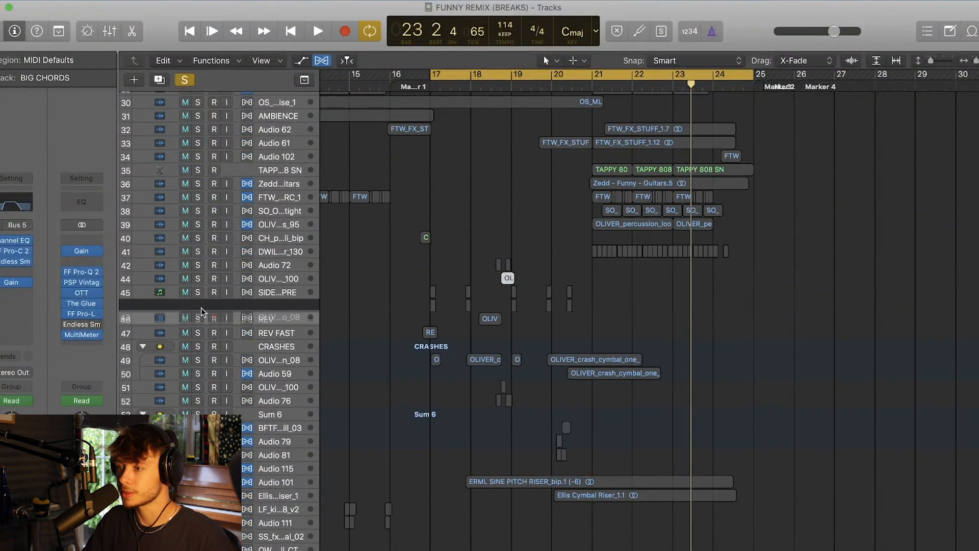
click(190, 280)
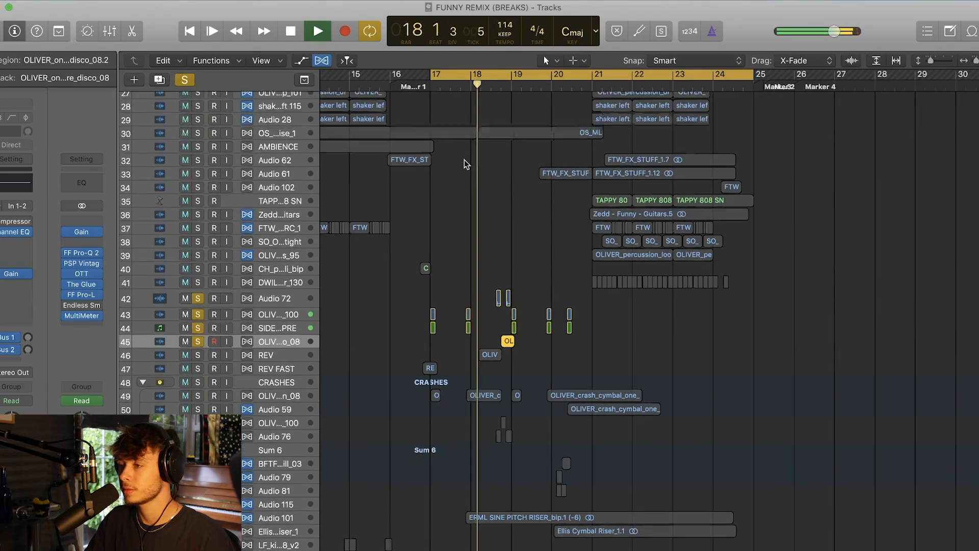
scroll(464, 160, up, 10)
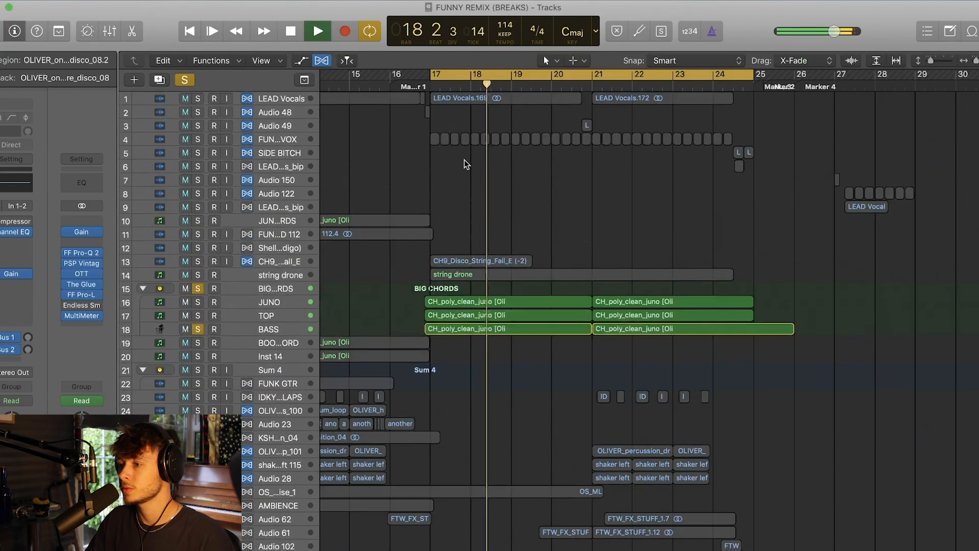
scroll(464, 163, down, 10)
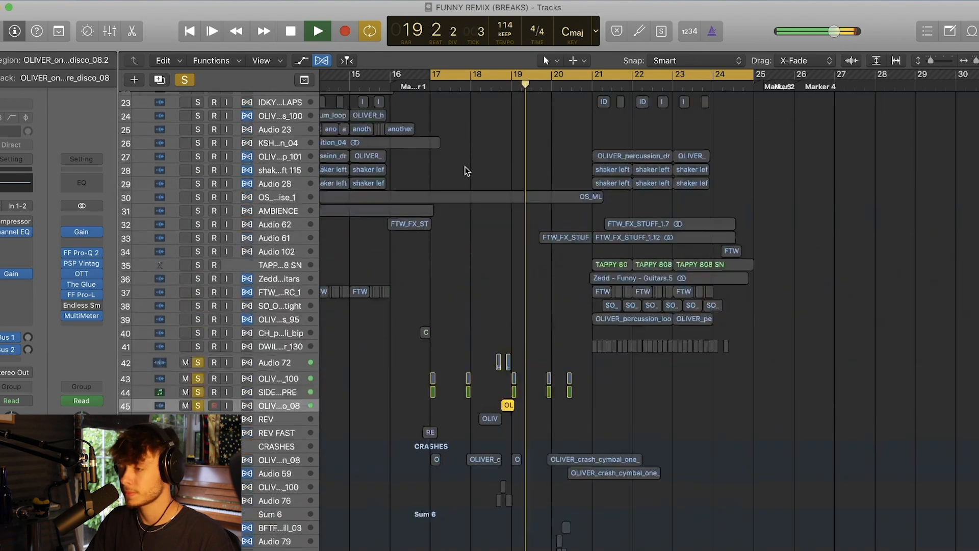
scroll(466, 164, up, 10)
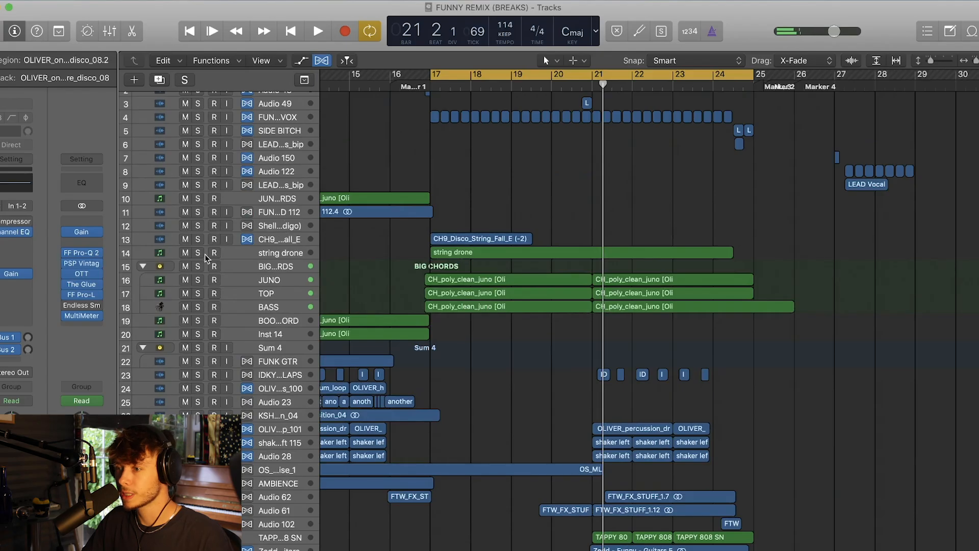
Step: Play the string drone track soloed from bar 17, and clear the solo
click(199, 253)
click(293, 250)
key(space)
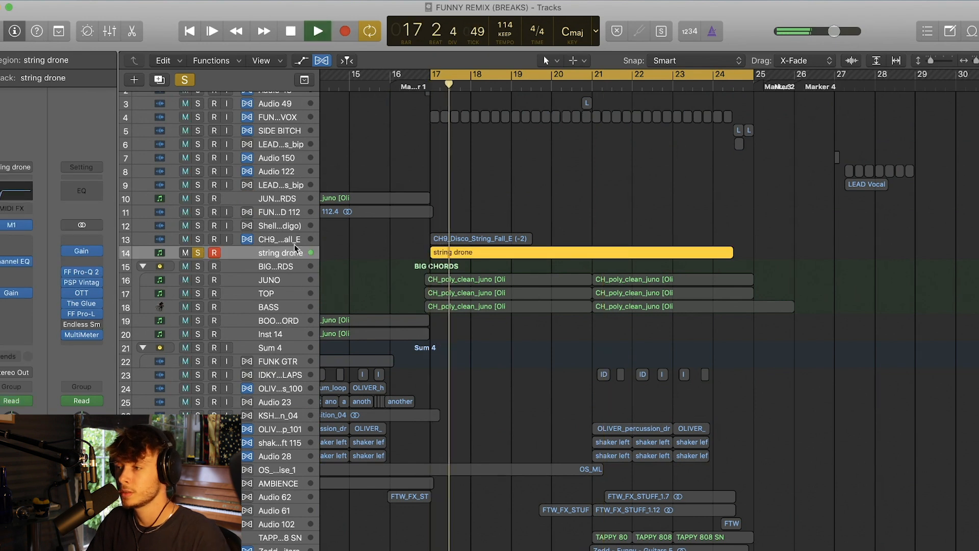
scroll(375, 224, up, 2)
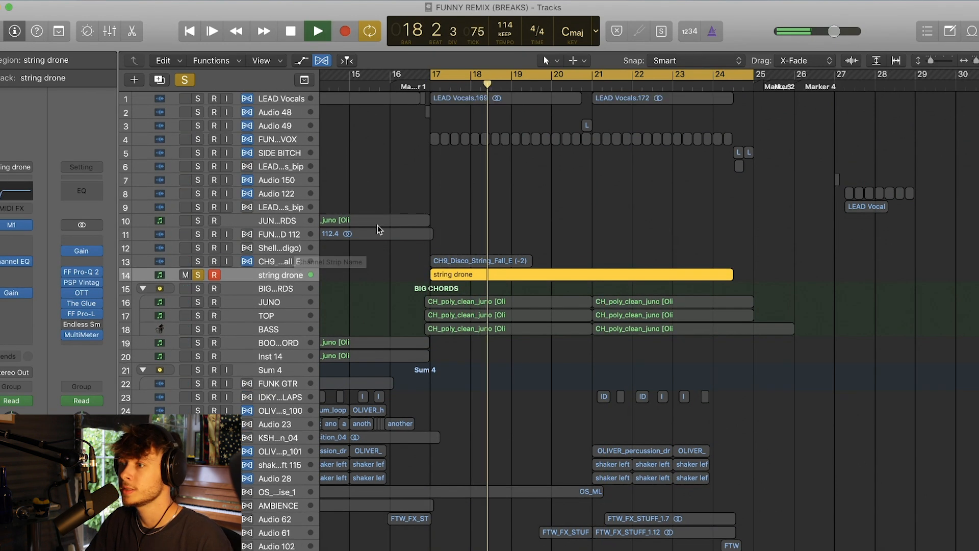
key(space)
click(187, 80)
Step: Play the FUNNY FX VOX track soloed, with its chopped regions enlarged vertically in the arrangement
click(288, 142)
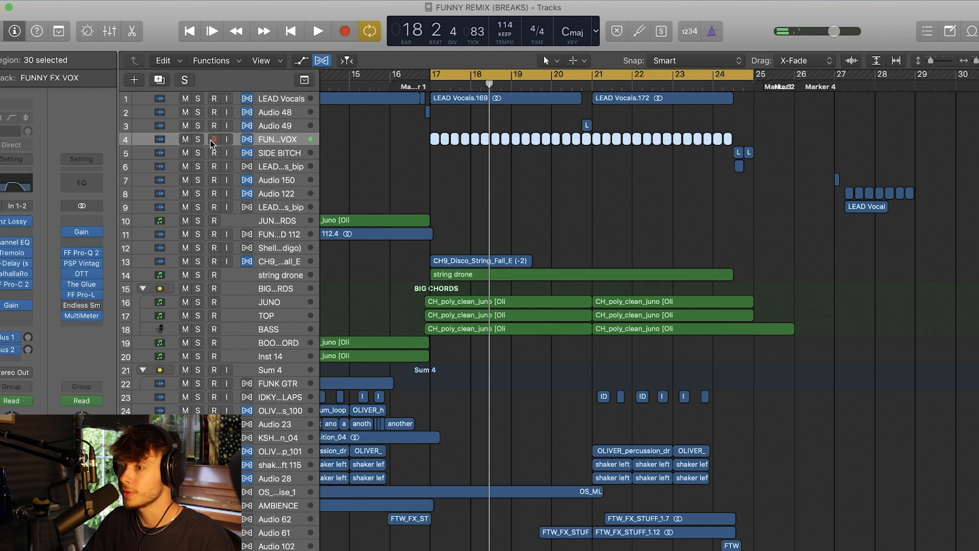
click(198, 140)
key(space)
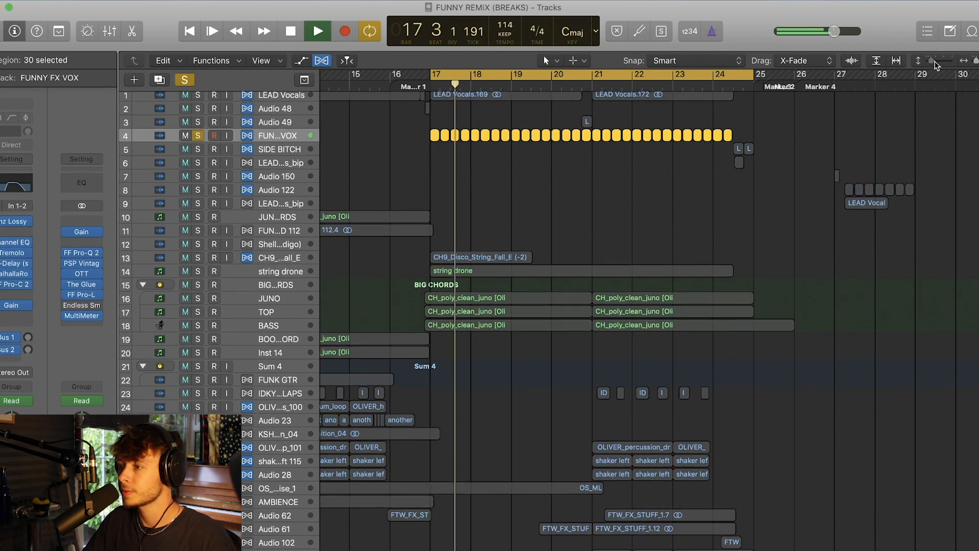
click(936, 60)
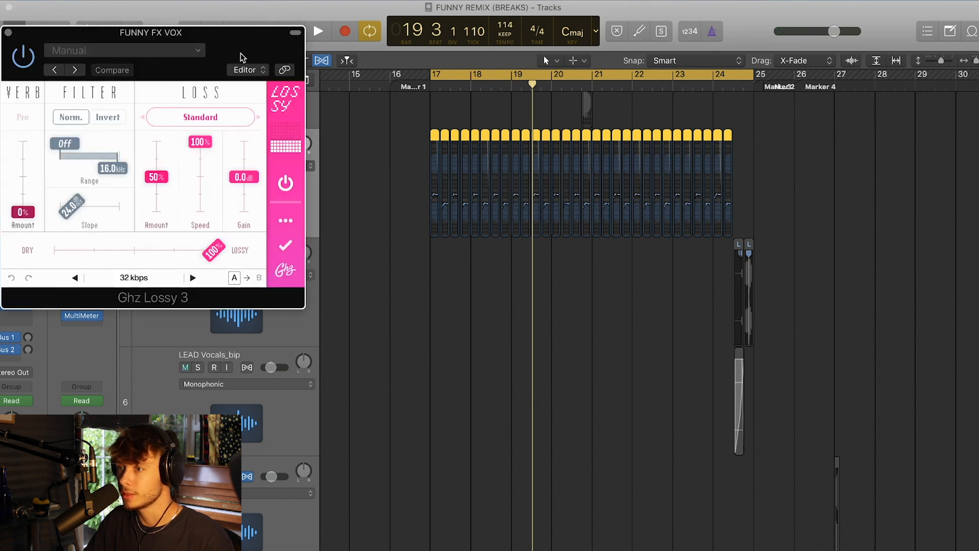
Step: Examine the Ghz Lossy 3 and Channel EQ plug-ins on FUNNY FX VOX and close their windows
drag(19, 38, 190, 48)
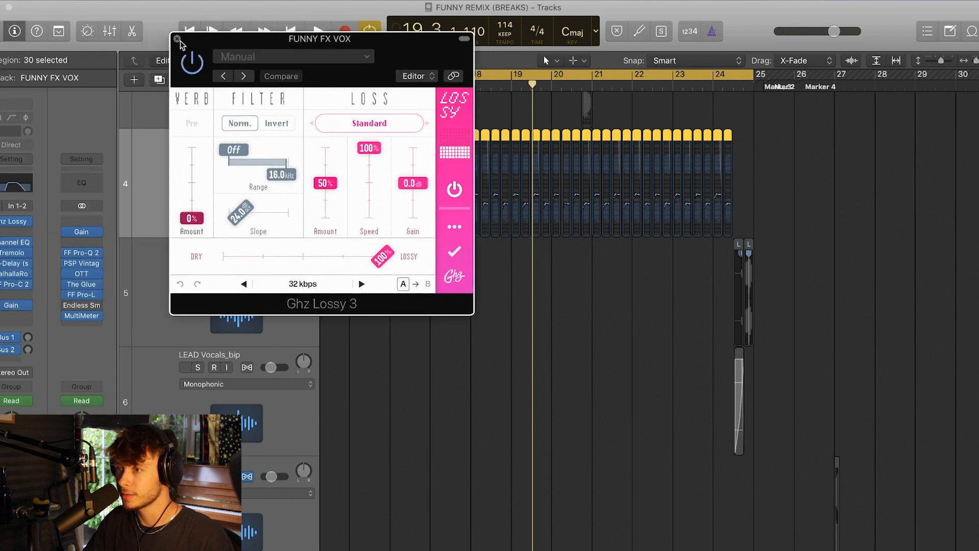
click(178, 39)
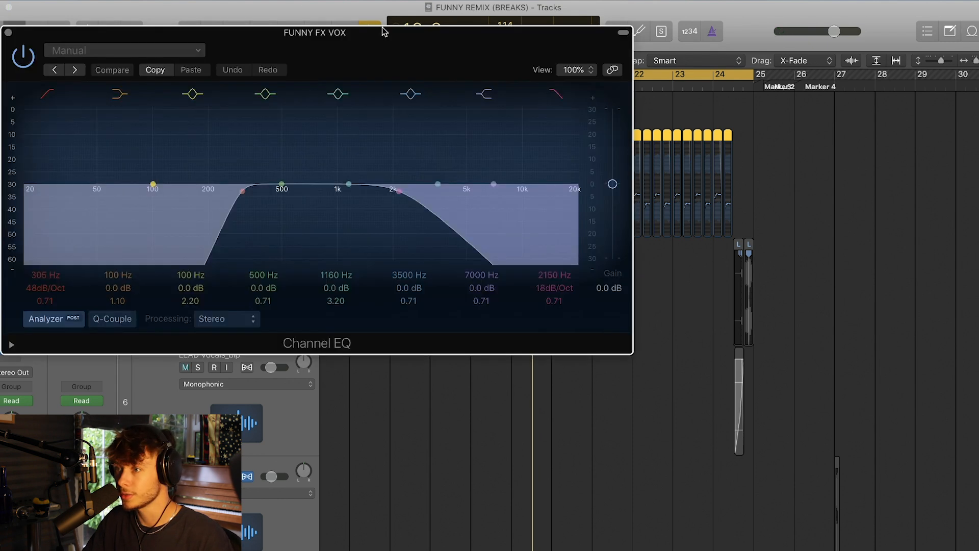
drag(80, 32, 178, 33)
click(106, 23)
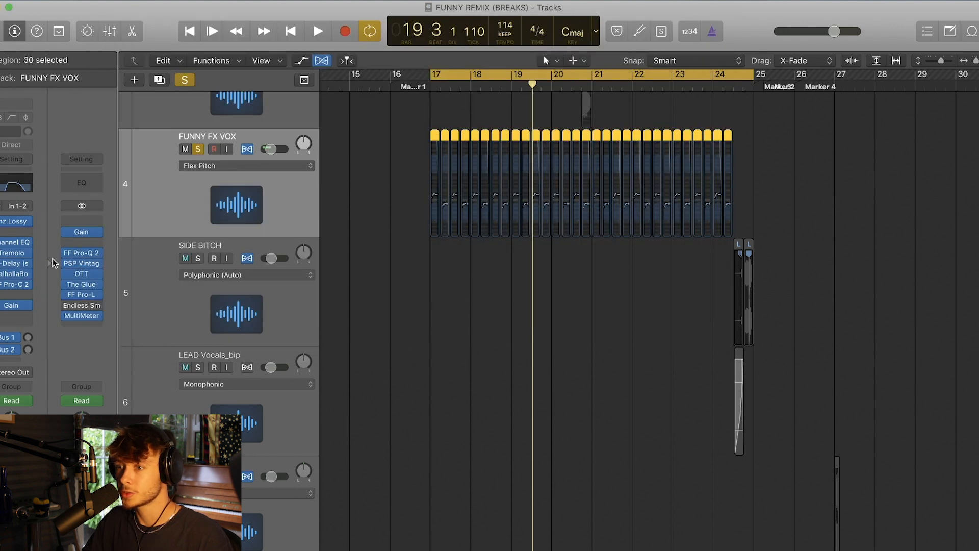
Step: Examine the Tremolo and delay plug-ins on FUNNY FX VOX during playback, closing each window
click(10, 254)
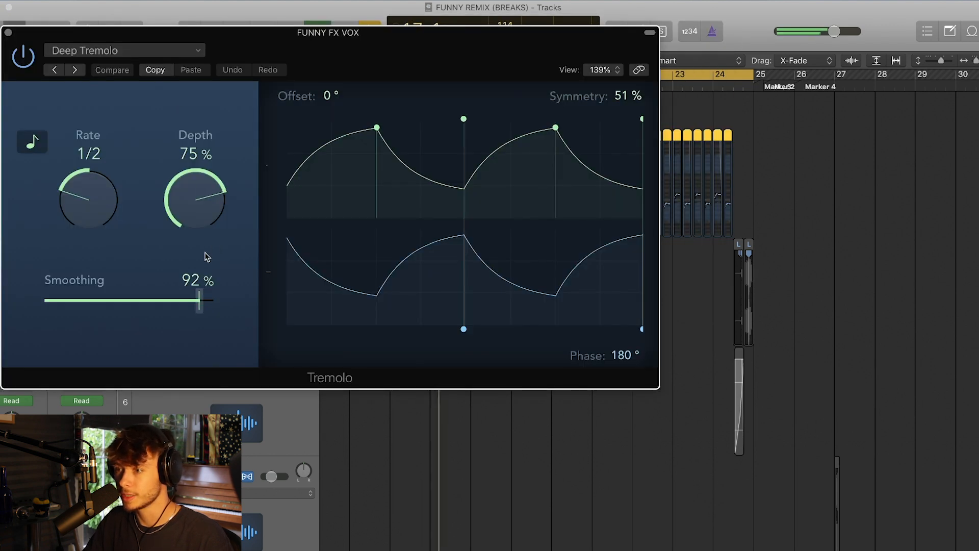
click(8, 33)
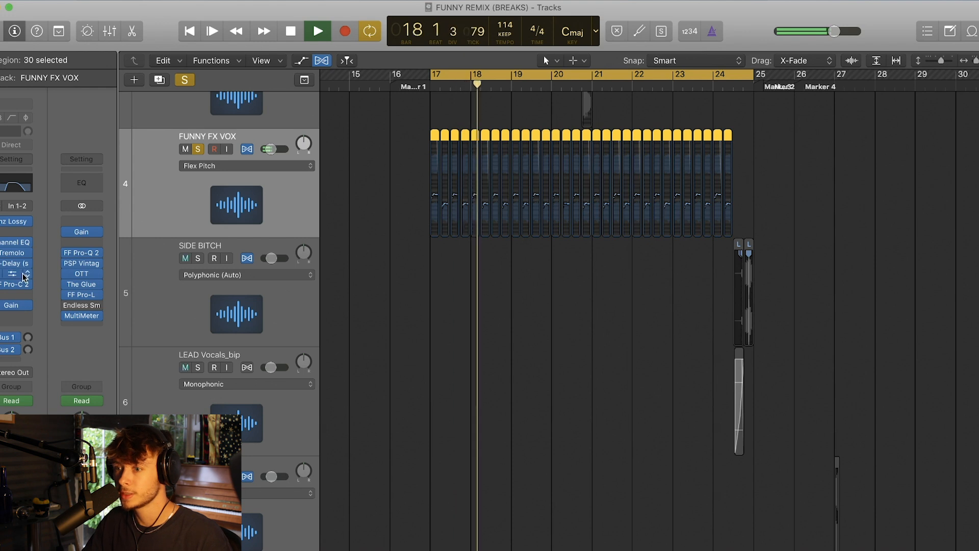
click(12, 264)
click(8, 33)
key(space)
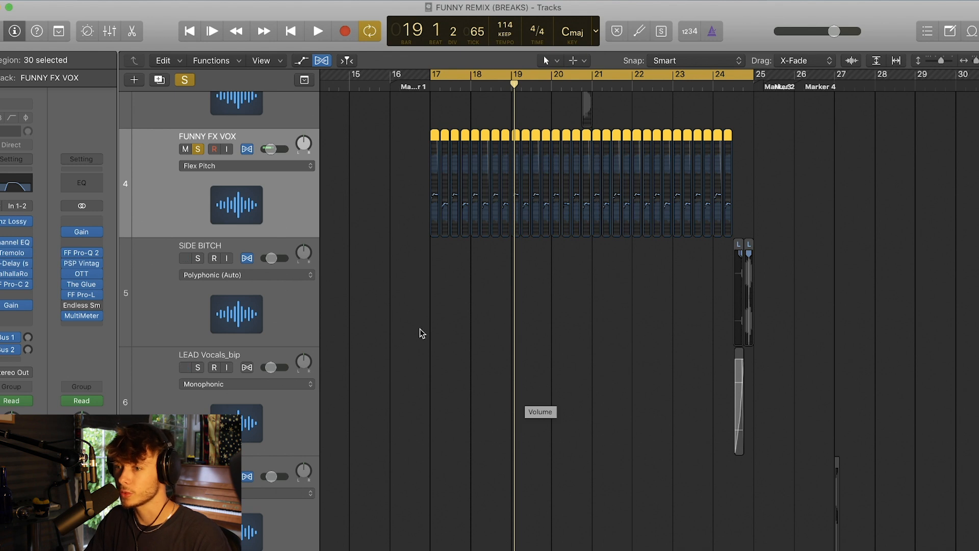
Step: Play the CH9 Disco String Fall track soloed in the compact track overview, and clear the solo
drag(941, 62, 928, 61)
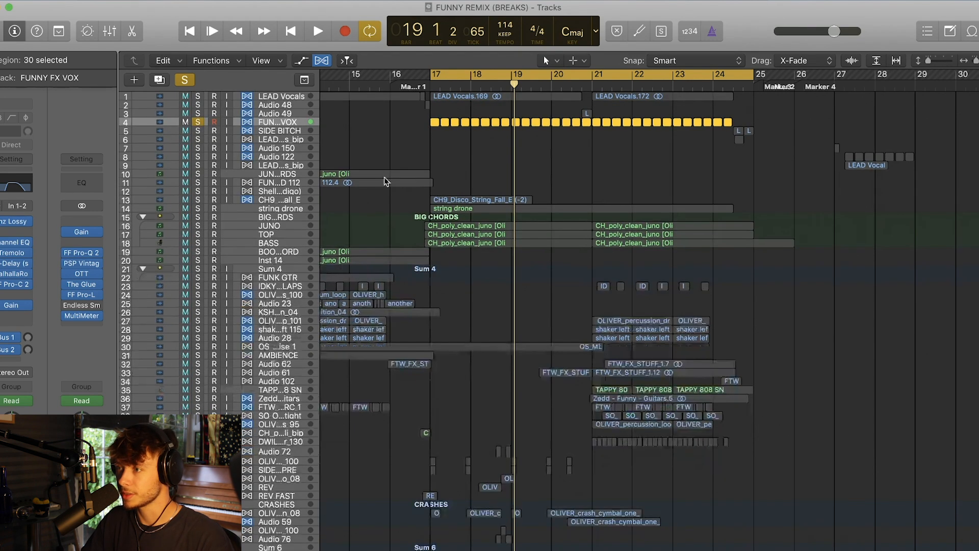
click(287, 200)
key(space)
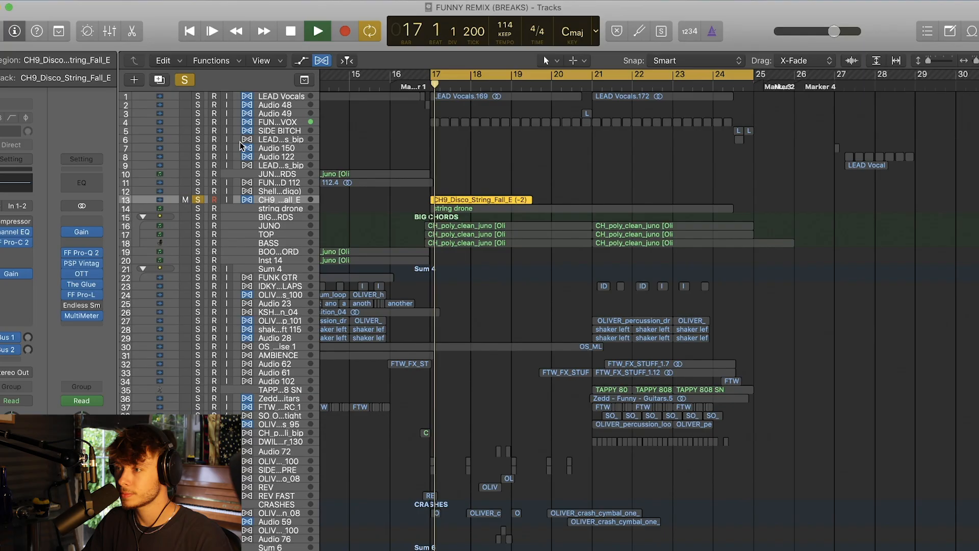
scroll(241, 146, down, 5)
key(space)
click(185, 80)
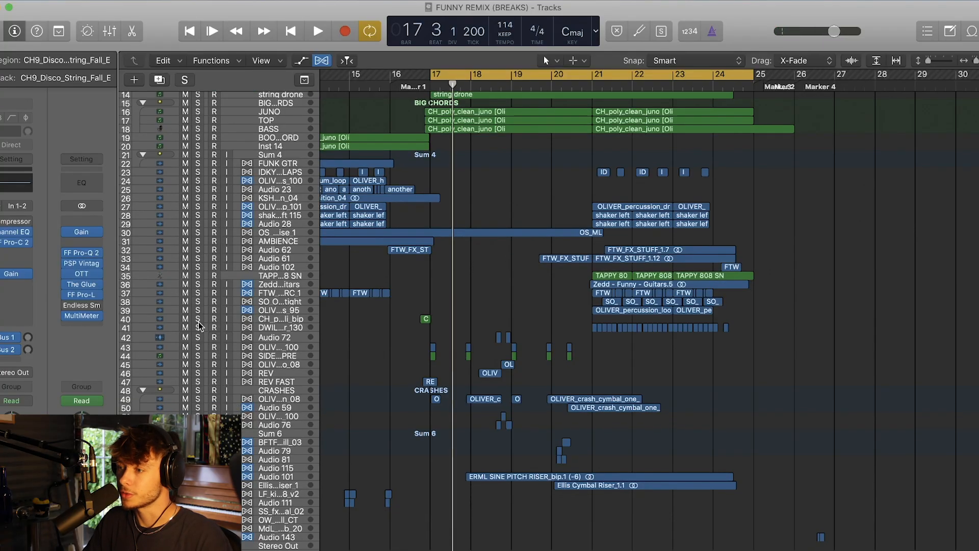
Step: Solo tracks 40 through 54, and play their drum hits and crashes in an enlarged view from bar 17
drag(199, 323, 198, 485)
key(space)
drag(975, 62, 935, 61)
scroll(738, 176, down, 2)
scroll(738, 179, down, 8)
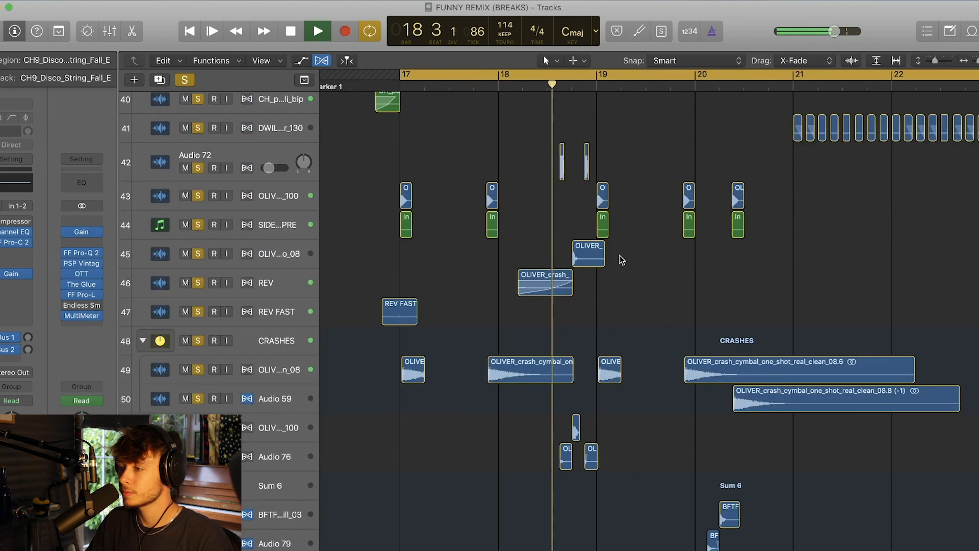
key(space)
Step: Select the REV track, and follow the soloed reverse, crash and fill regions in playback through bar 20
click(277, 281)
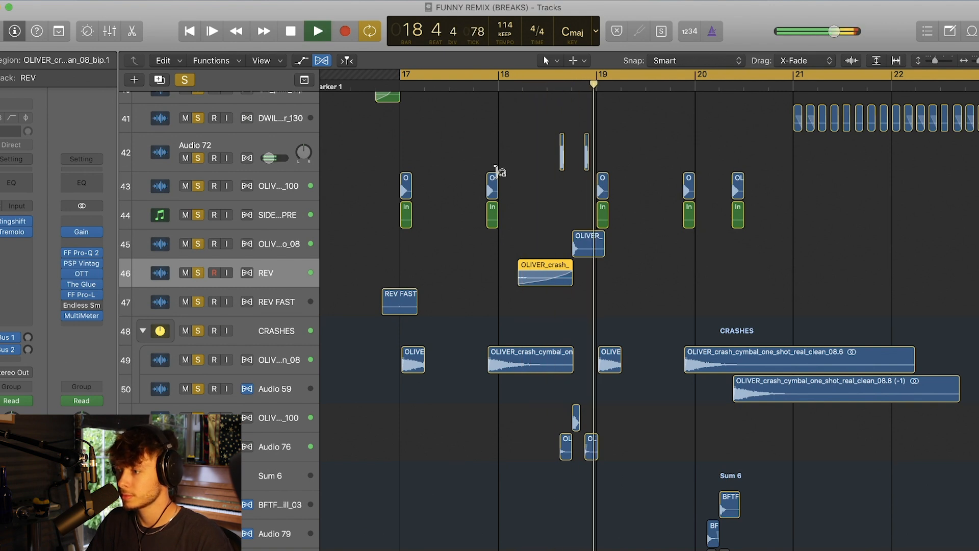
scroll(497, 172, right, 5)
scroll(590, 186, right, 4)
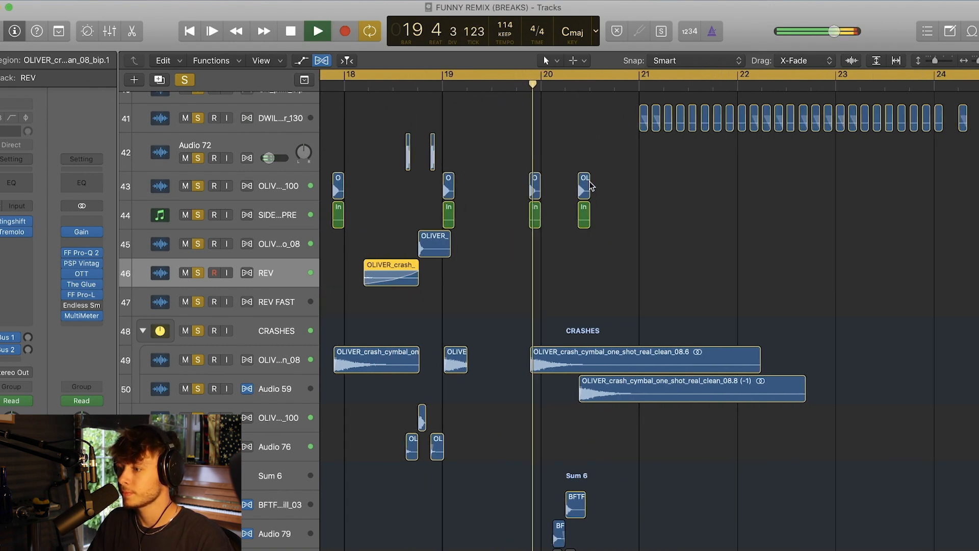
scroll(590, 183, down, 5)
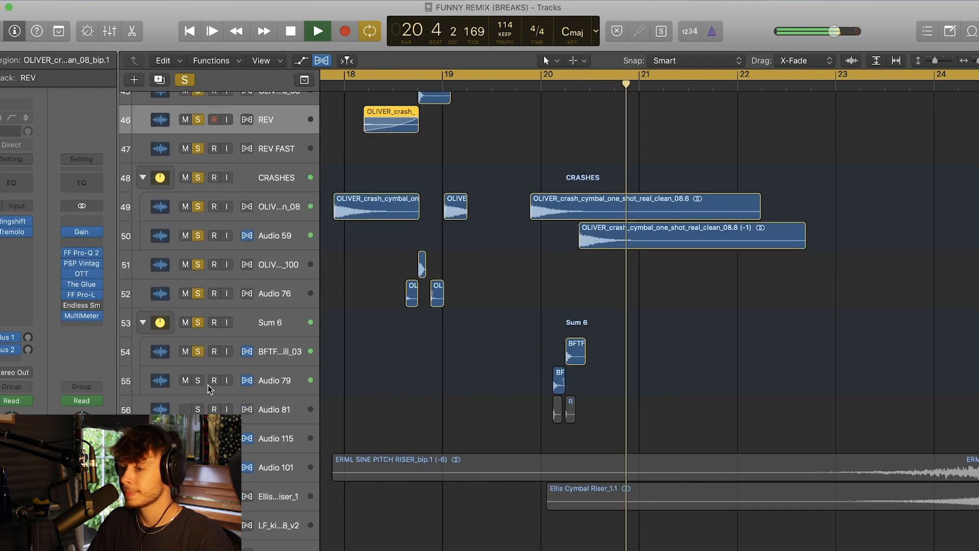
Step: Set the cycle range from bar 20 to past the middle of bar 22, play the soloed fill, and clear the solos
key(space)
drag(544, 71, 805, 75)
key(space)
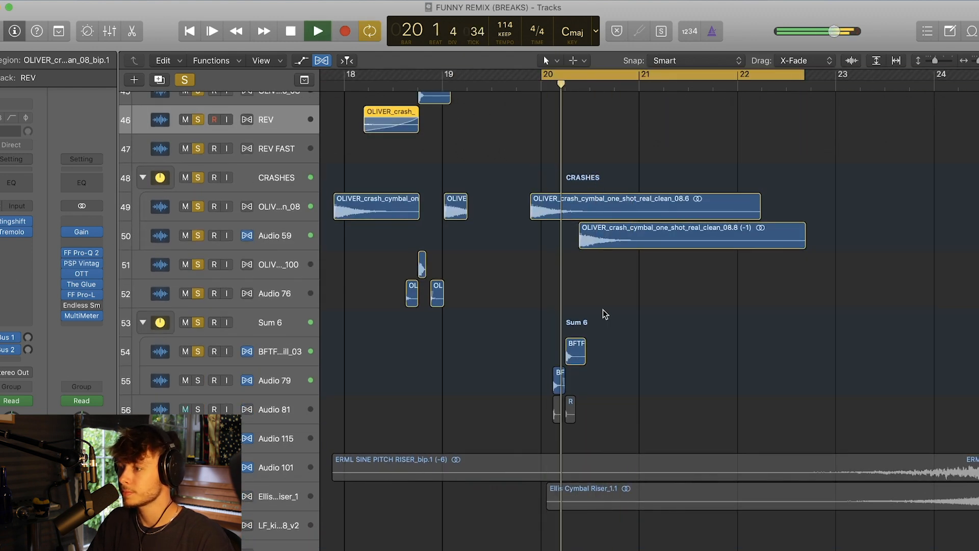
key(space)
click(186, 80)
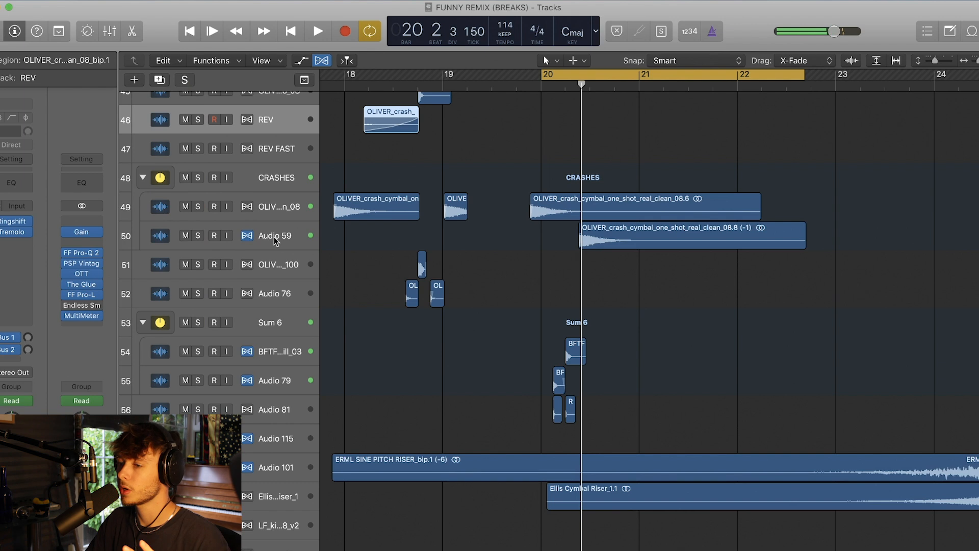
Step: Play Audio 81 soloed, add the Sum 6 stack to the solo for another playback, and clear the solos
click(284, 412)
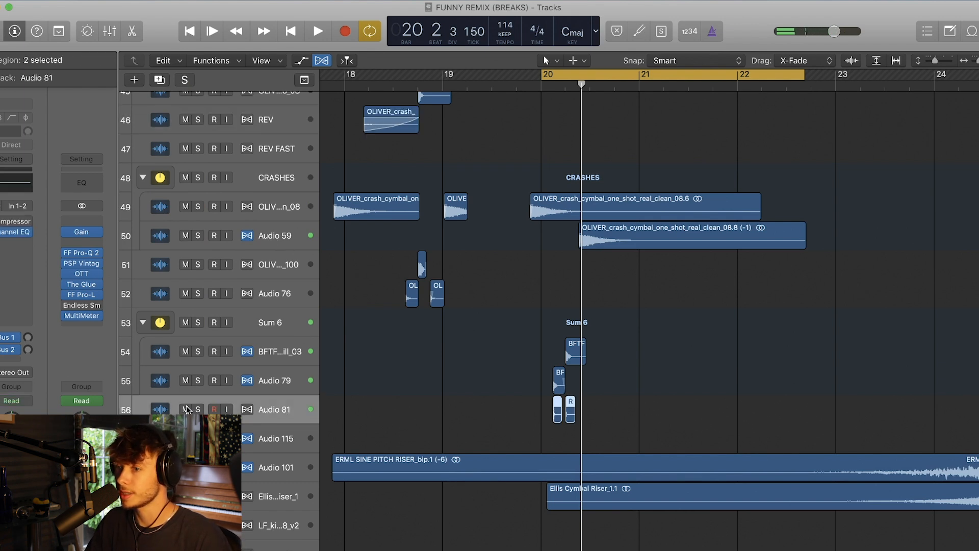
key(ctrl+s)
key(space)
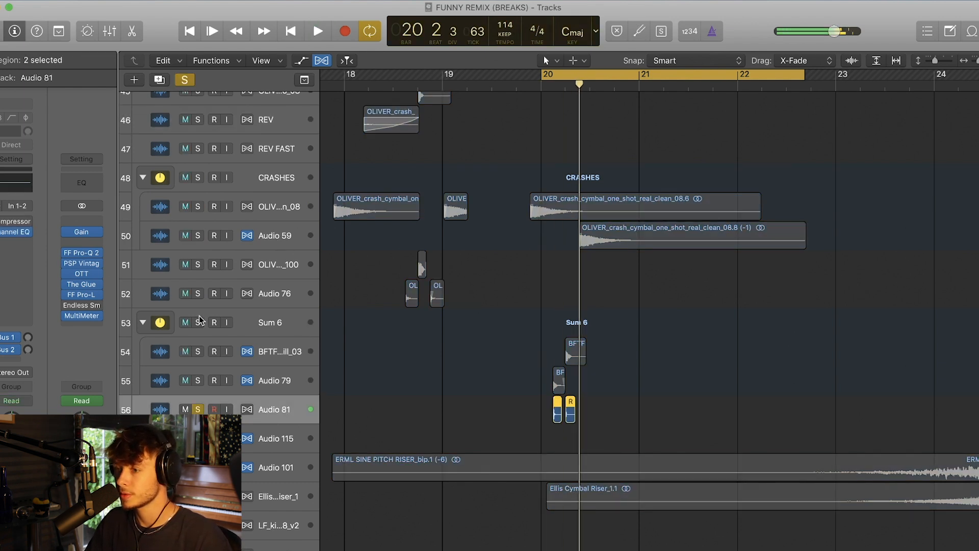
click(197, 323)
key(space)
key(space)
key(space)
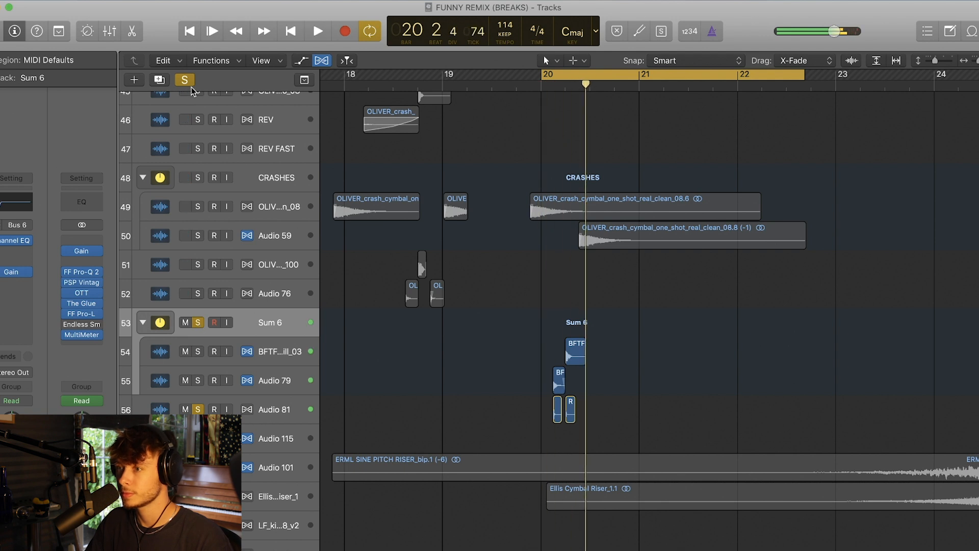
click(186, 81)
Step: Play the full mix in the compact overview into bar 21, and set the cycle range from bar 21 to late in bar 24
key(space)
drag(936, 60, 895, 62)
click(896, 62)
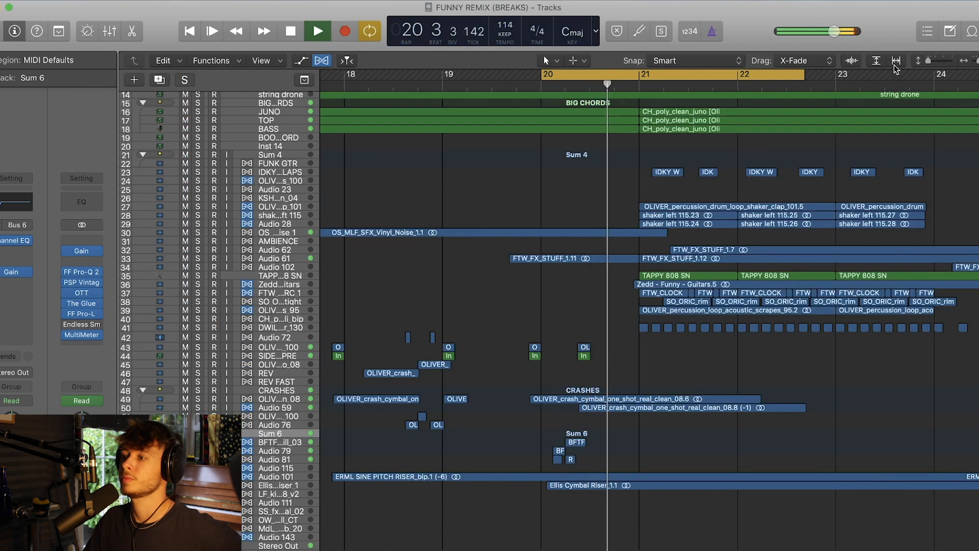
scroll(635, 74, right, 5)
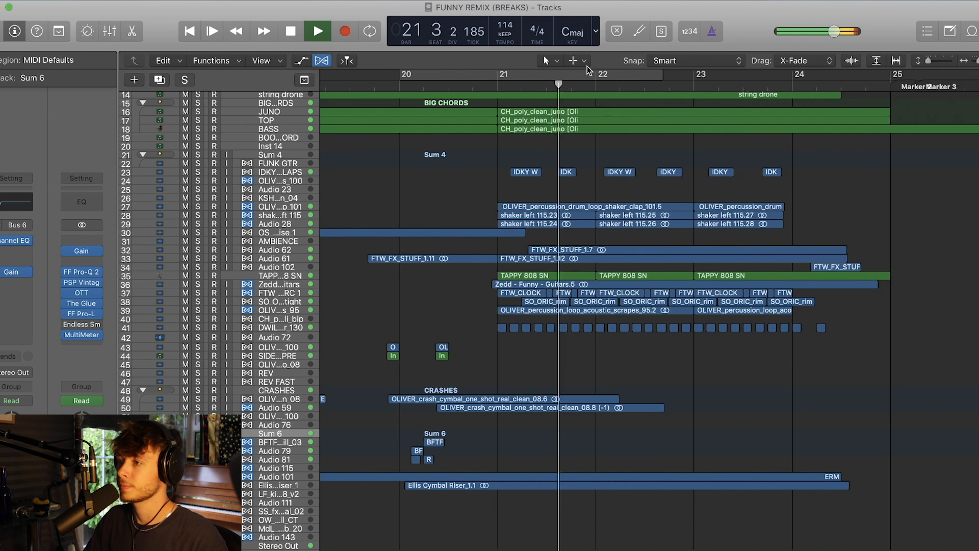
key(space)
drag(488, 75, 831, 132)
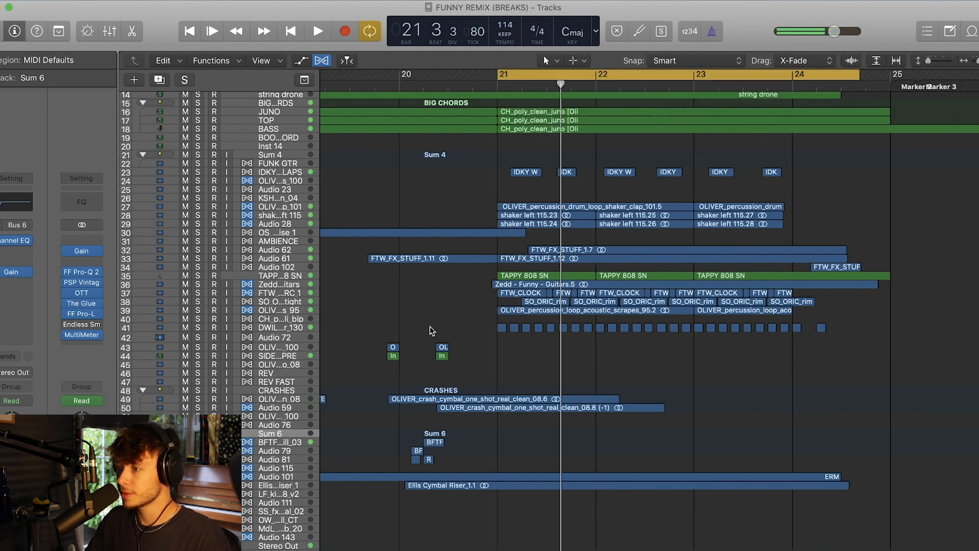
Step: Play the Zedd - Funny - Guitars track soloed, and extend the solo to tracks 21 through 42 during playback
scroll(189, 288, up, 1)
click(198, 295)
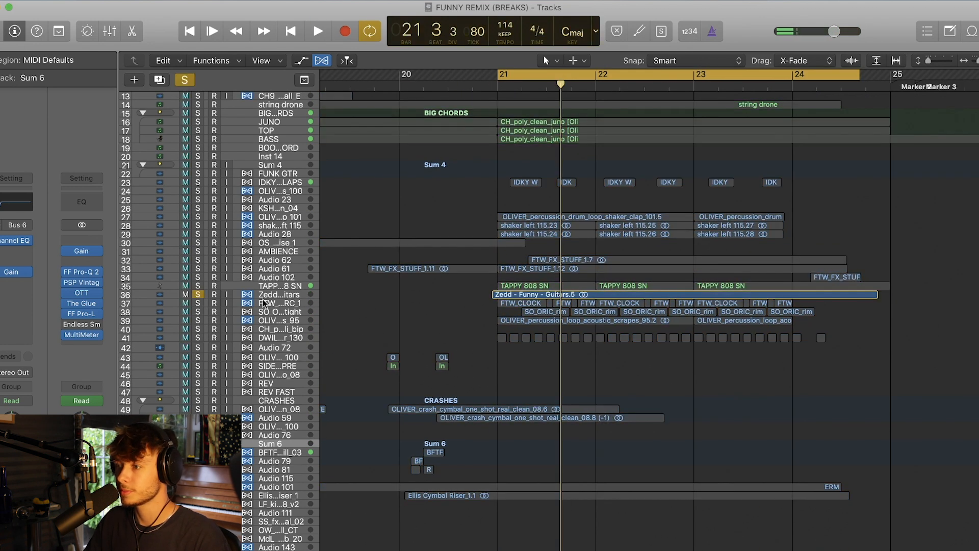
key(space)
click(280, 295)
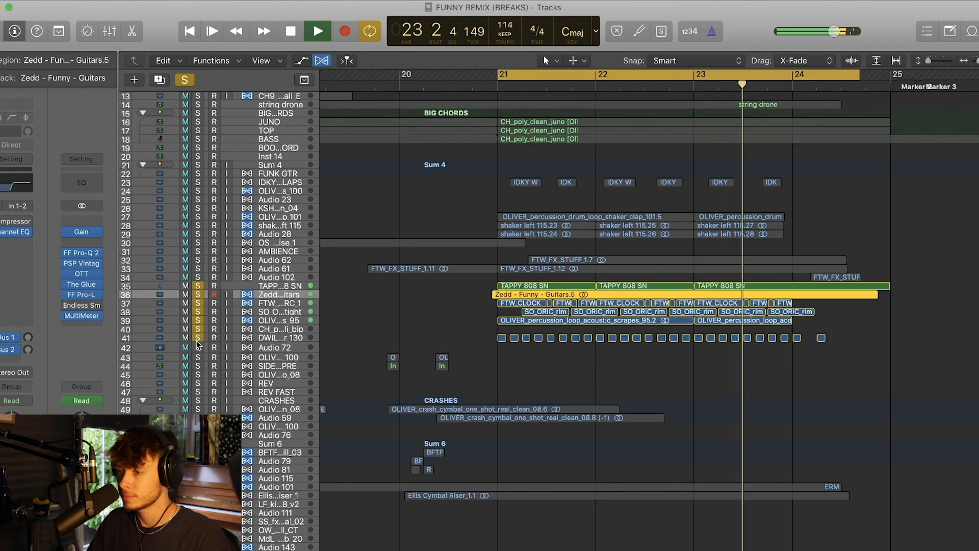
drag(198, 346, 198, 208)
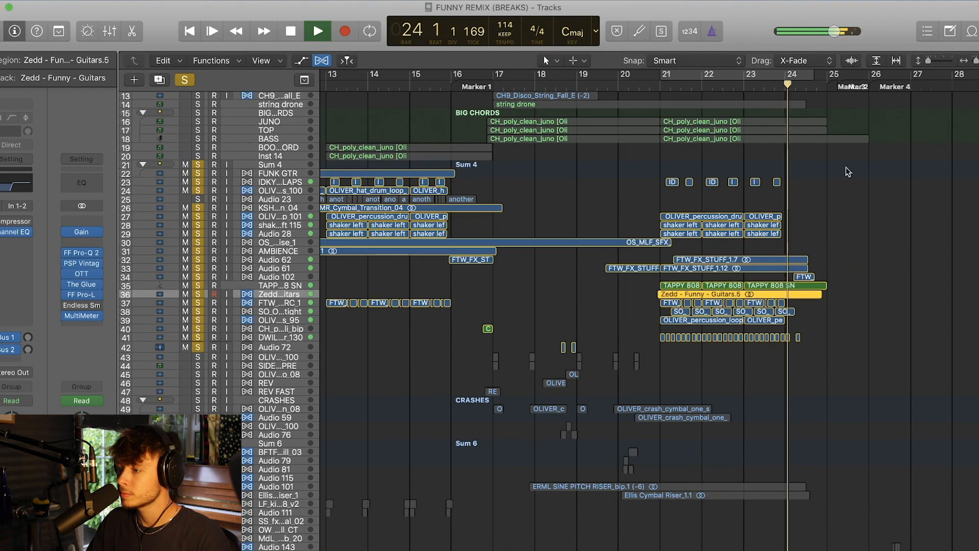
scroll(847, 172, right, 1)
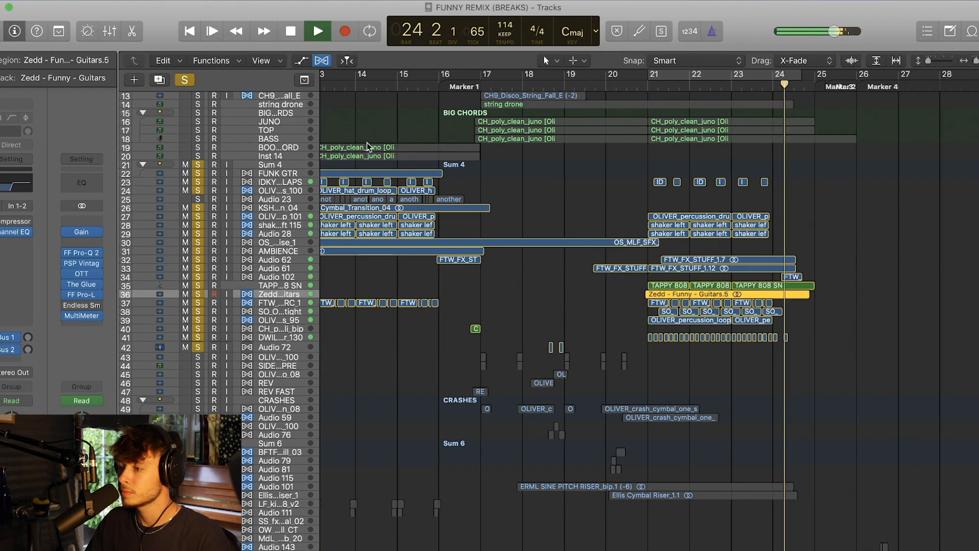
Step: Stop playback of the guitars section and clear all track solos
key(space)
click(187, 80)
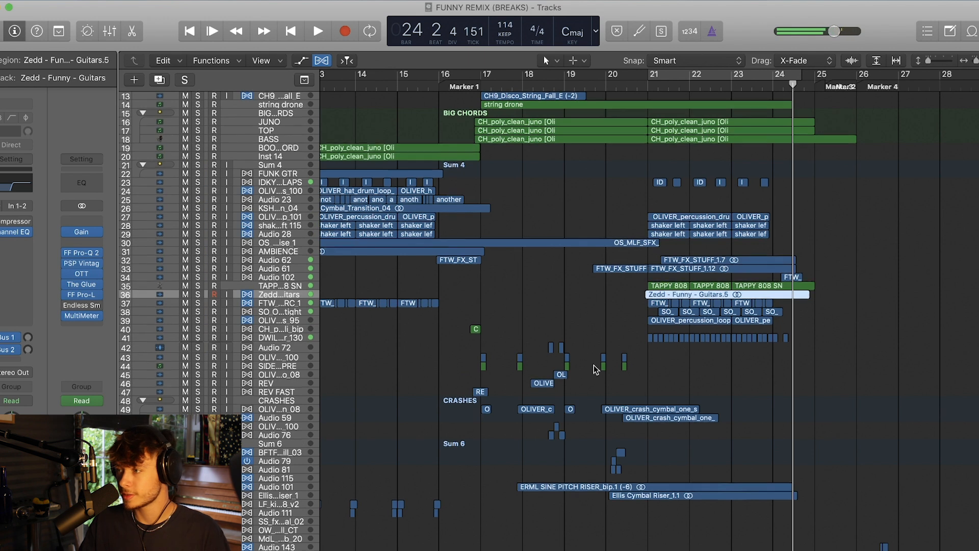
scroll(616, 350, up, 4)
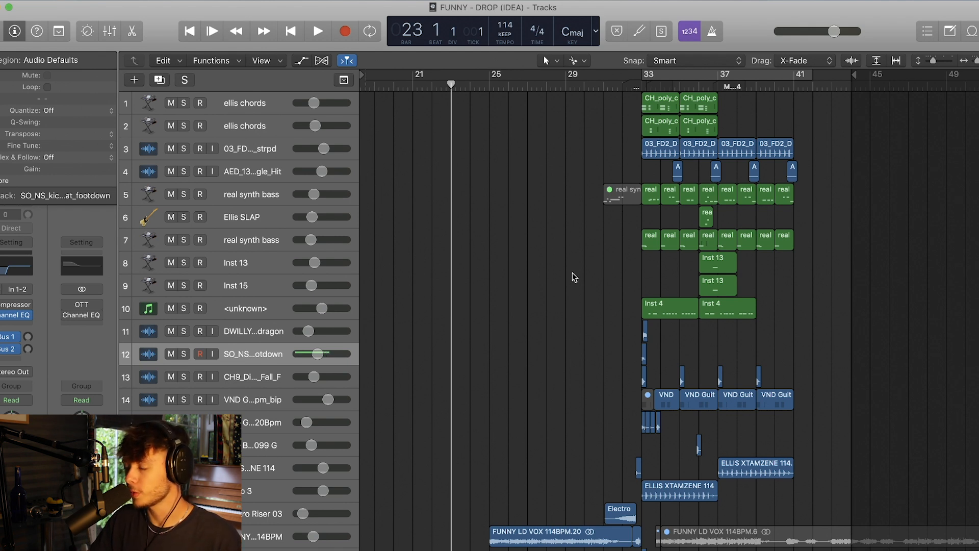
Step: Turn on the cycle range over the drop starting at bar 33 in the FUNNY - DROP (IDEA) project
scroll(572, 272, down, 3)
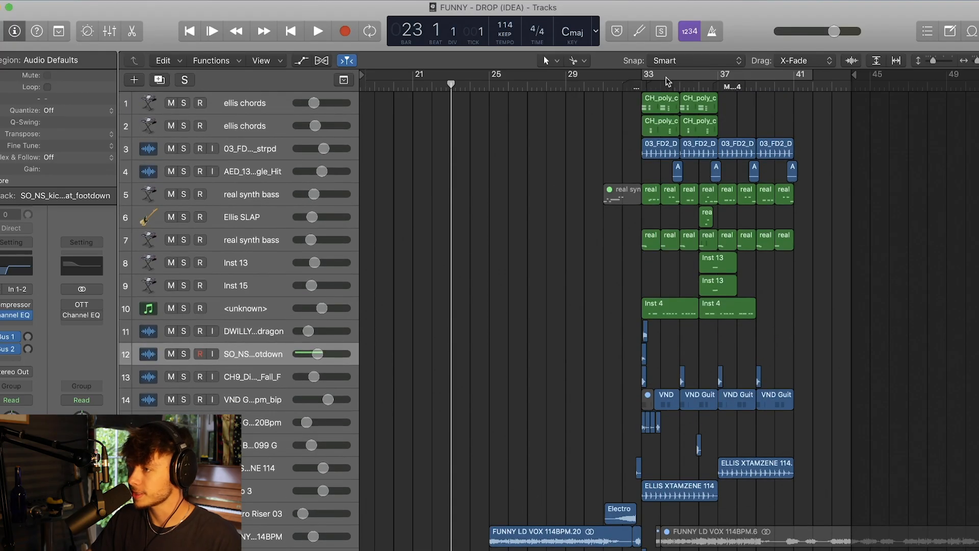
click(667, 77)
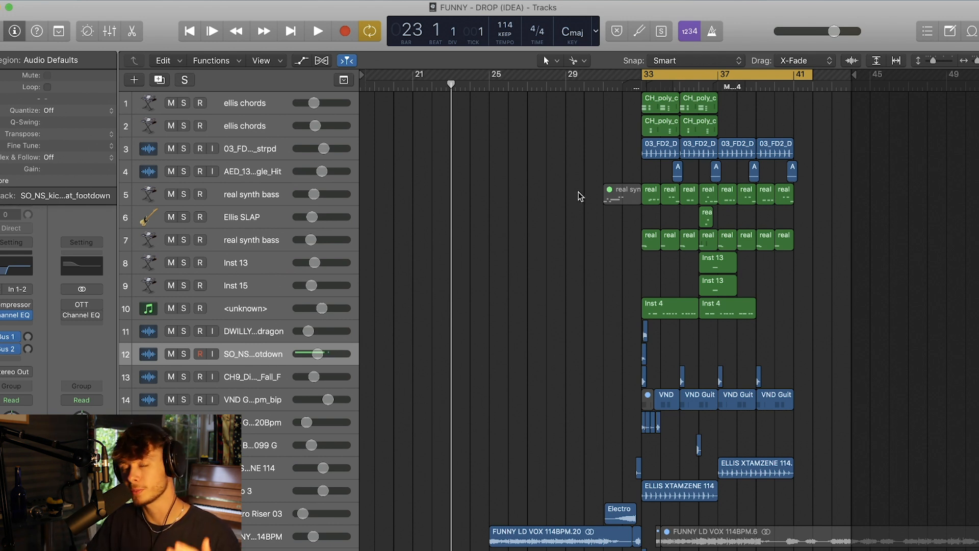
scroll(606, 279, down, 3)
scroll(612, 270, up, 3)
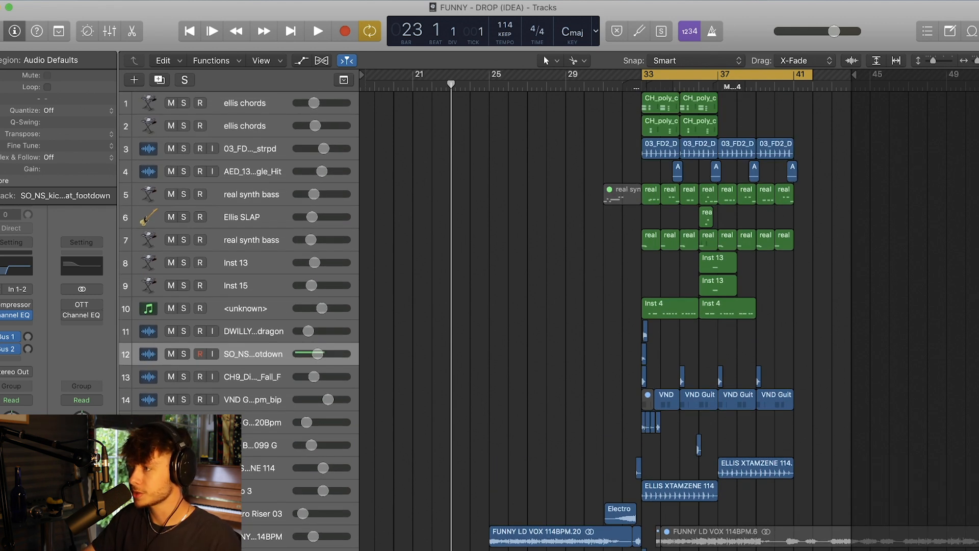
key(super+Right)
key(super+Right)
scroll(757, 200, right, 8)
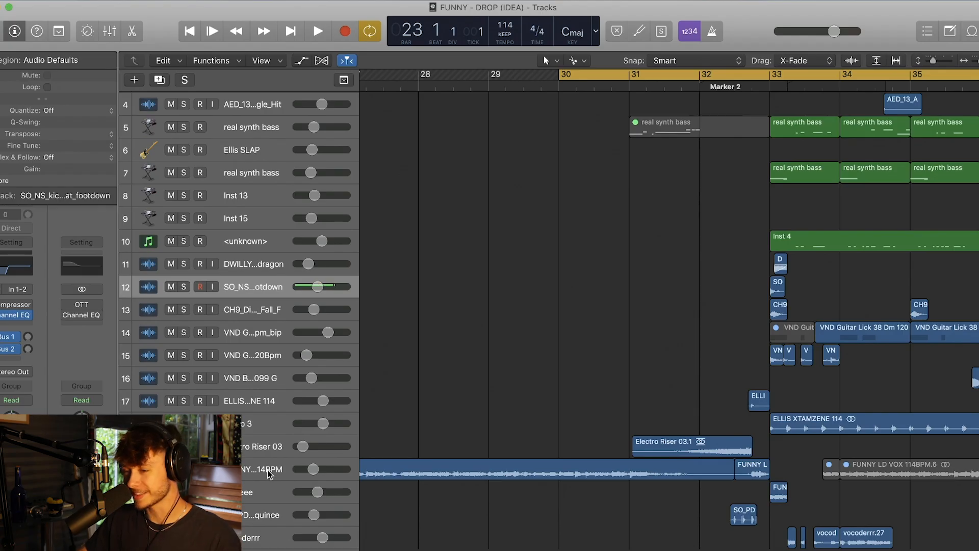
Step: Select the FUNNY LD VOX 114BPM track and set the cycle range from bar 33 to bar 39
click(268, 472)
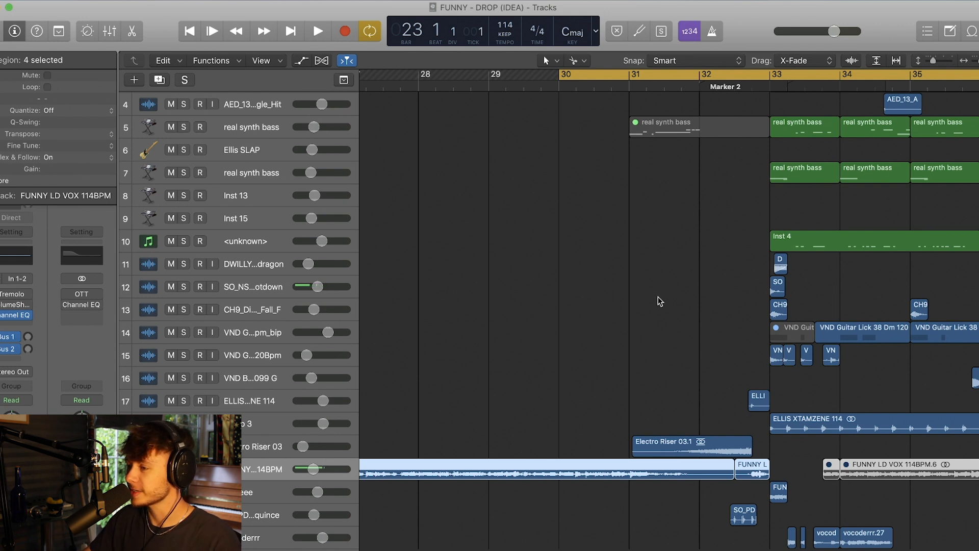
scroll(659, 296, right, 5)
scroll(528, 109, up, 3)
click(516, 72)
drag(512, 74, 977, 109)
drag(566, 75, 785, 193)
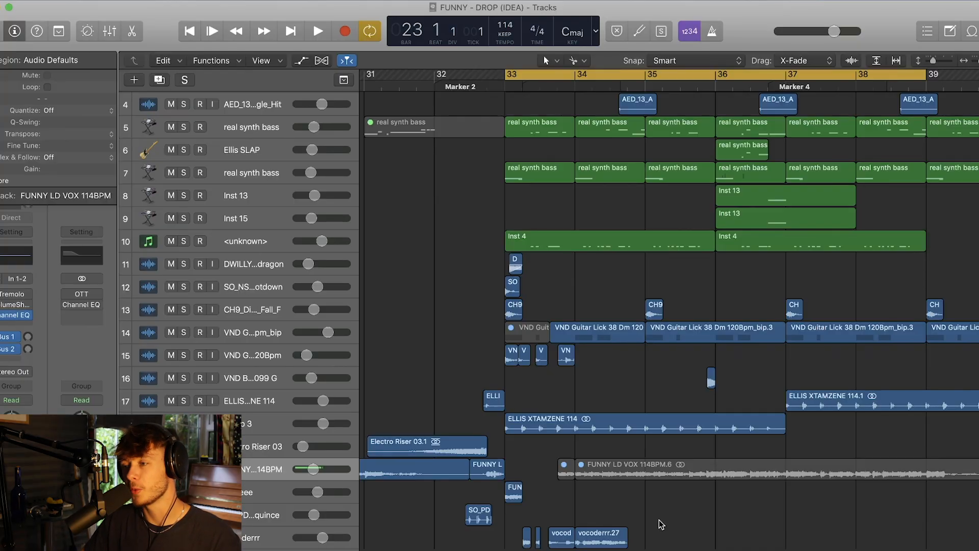
scroll(623, 380, up, 3)
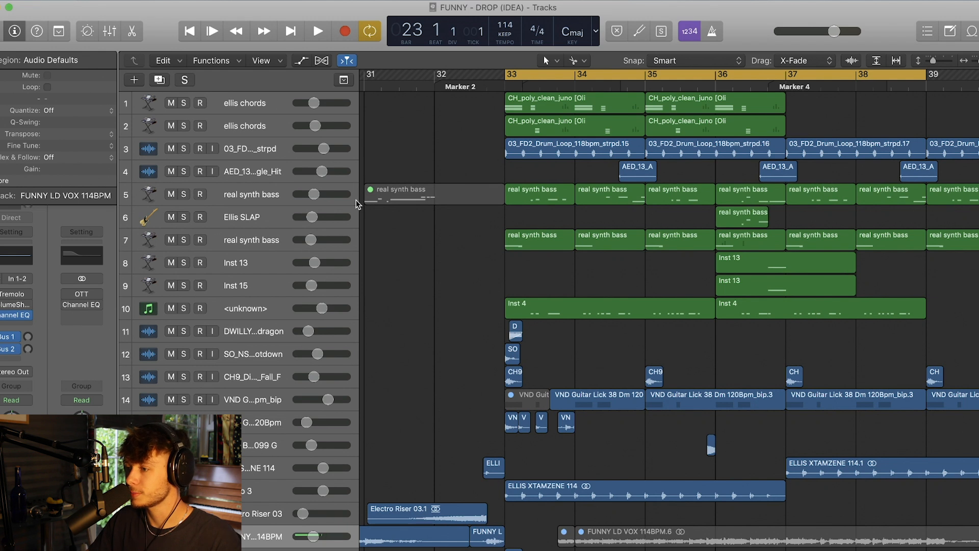
Step: Select the Audio 3 track, play the 03_FD2 drum loop track soloed, and clear the solo
click(261, 497)
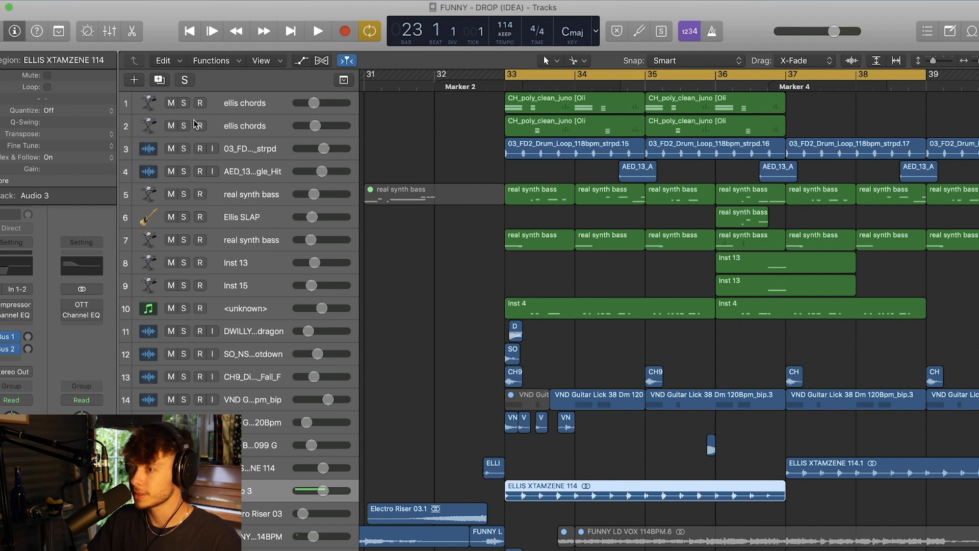
click(184, 149)
click(275, 149)
key(space)
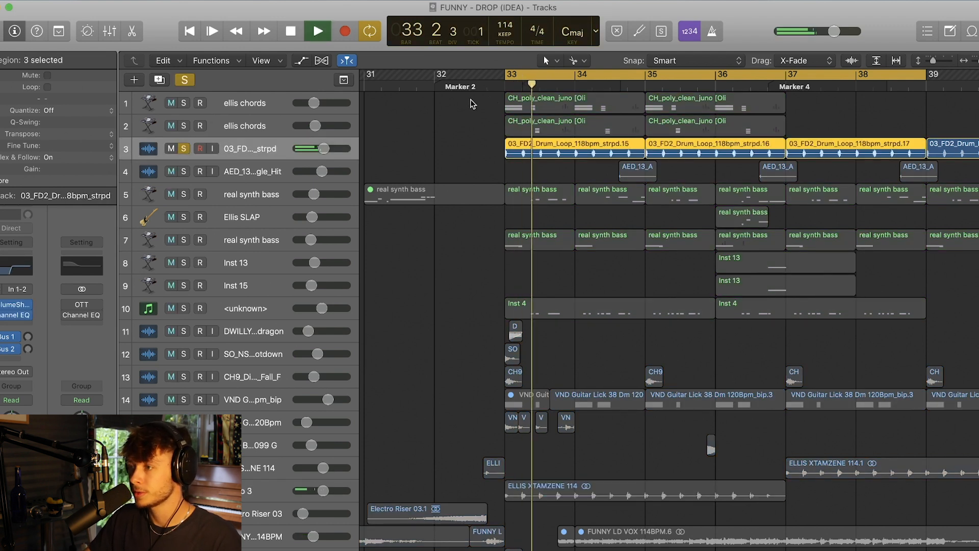
key(space)
click(185, 79)
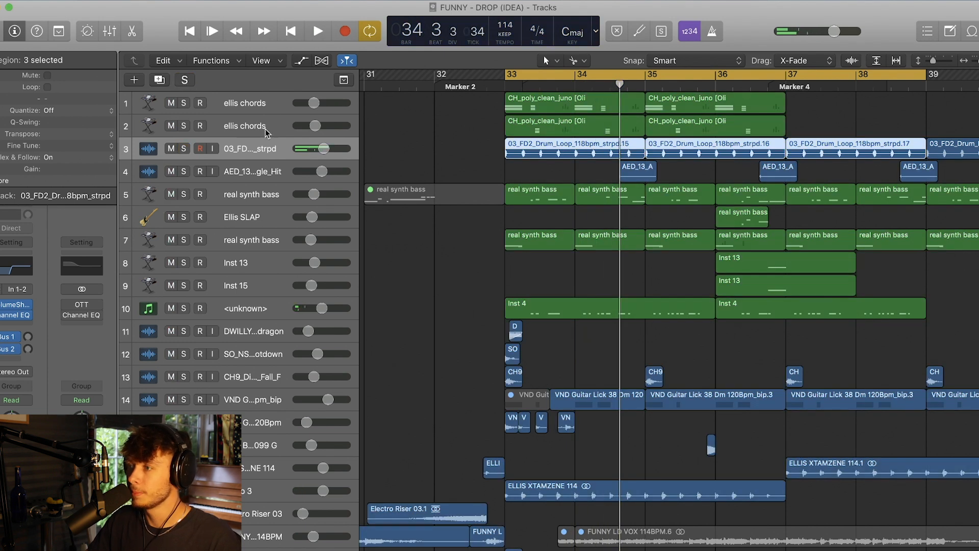
Step: Solo both ellis chords tracks, shorten the cycle range to bars 33 to 37, play them, and clear the solos
click(220, 112)
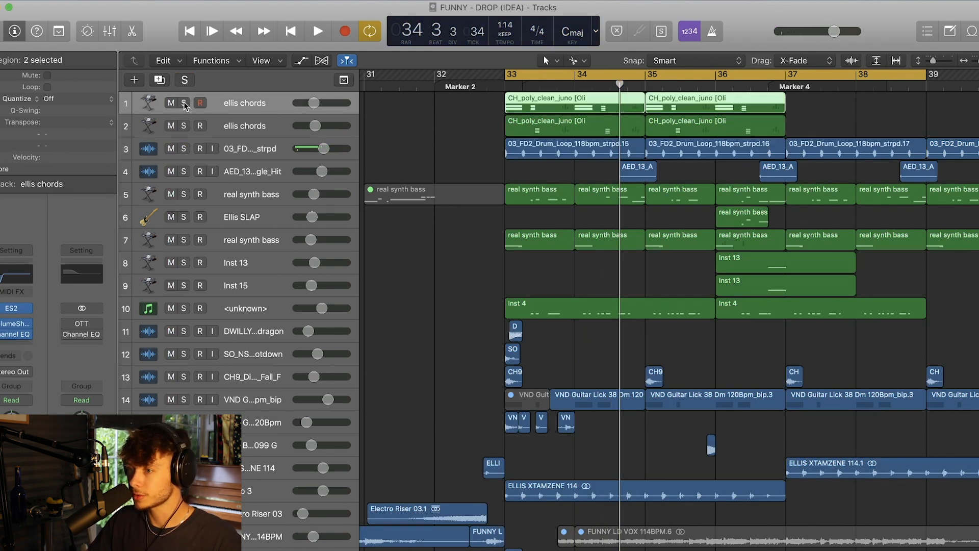
drag(185, 105, 184, 126)
drag(931, 60, 789, 113)
key(space)
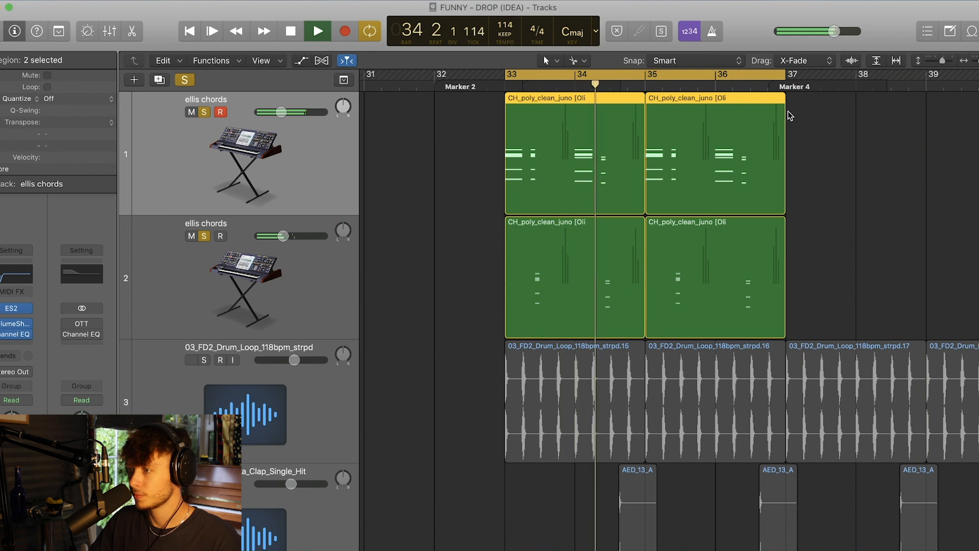
key(space)
click(184, 80)
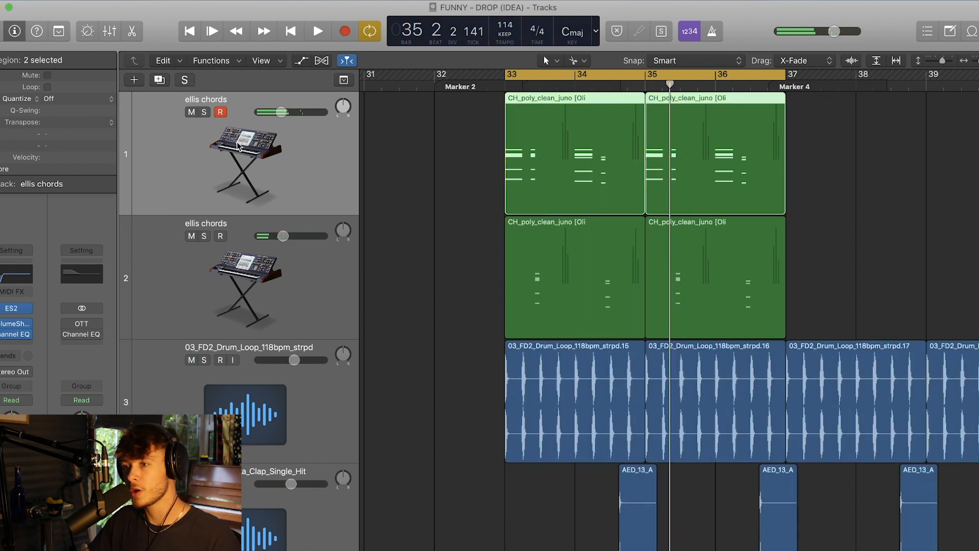
Step: Solo the first ellis chords track, examine its ES2 synth and envelope 2 decay, play it briefly, and close the synth
click(205, 113)
click(11, 308)
drag(364, 19, 574, 34)
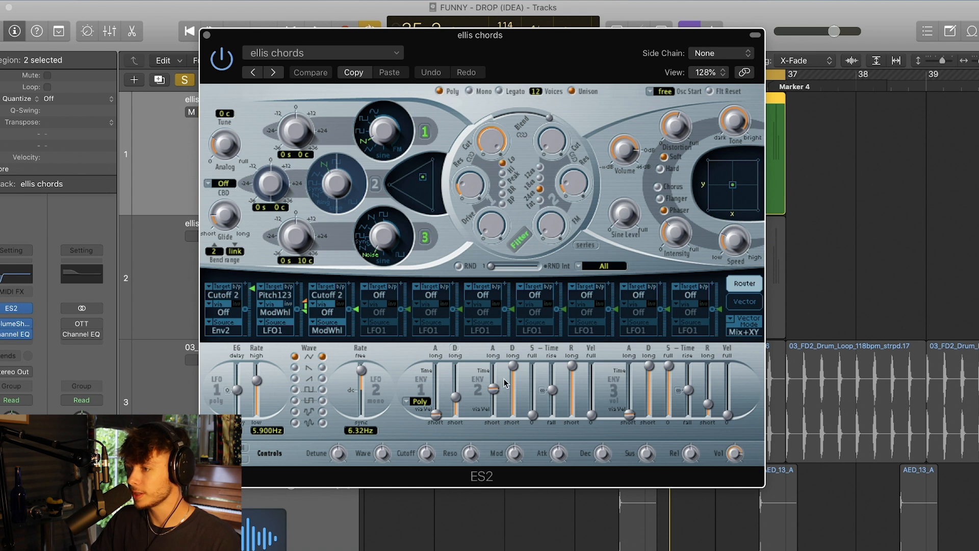
drag(513, 366, 514, 362)
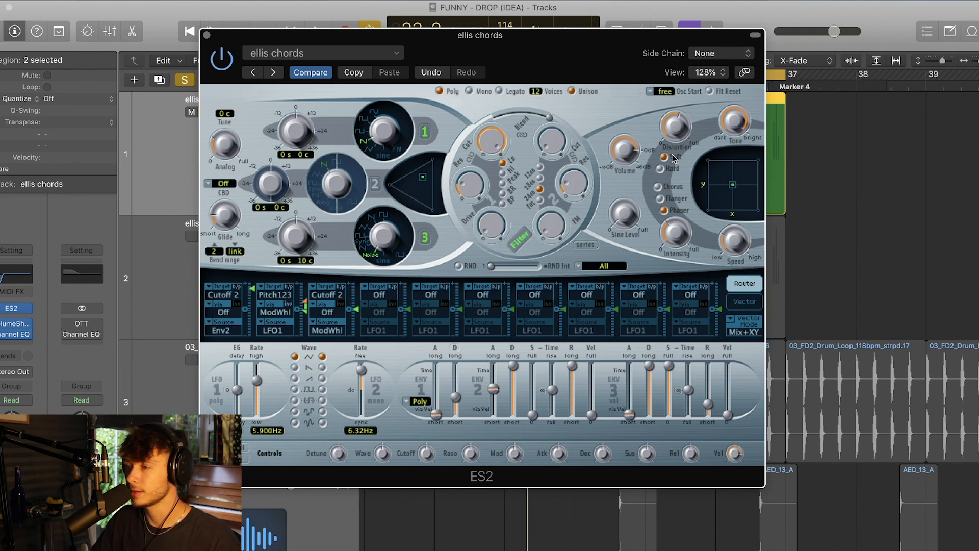
key(space)
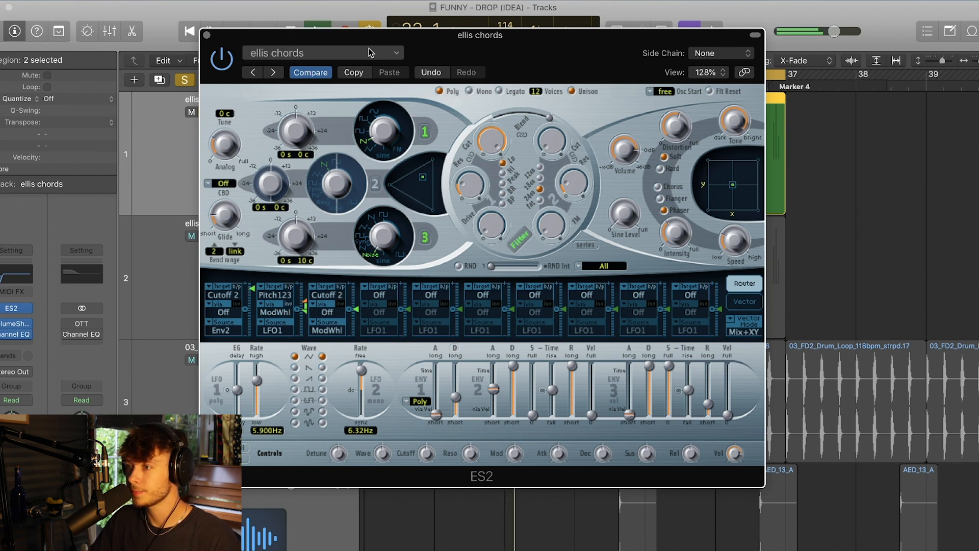
key(space)
click(207, 35)
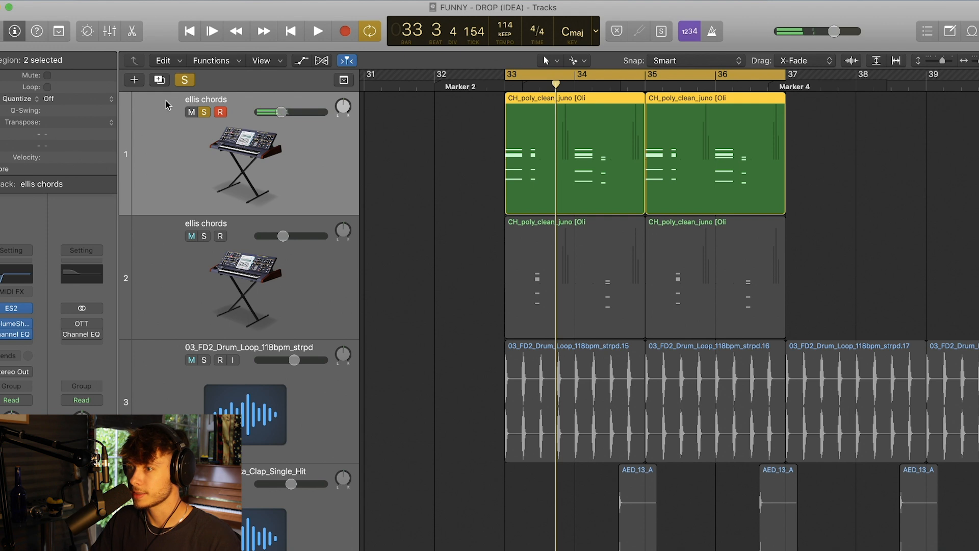
Step: Solo the second ellis chords track instead, play it while examining its ES2 envelope 2 attack and decay, and close the synth
click(253, 280)
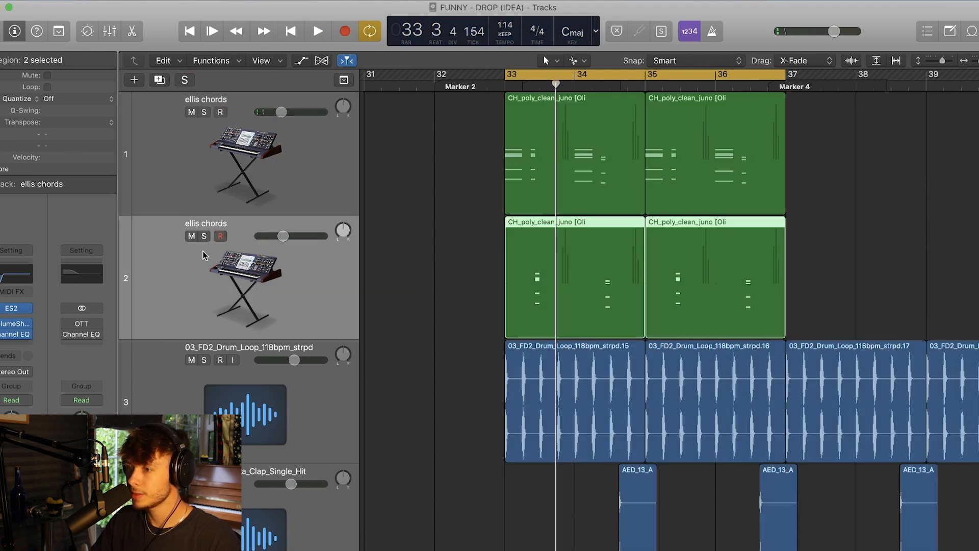
click(204, 236)
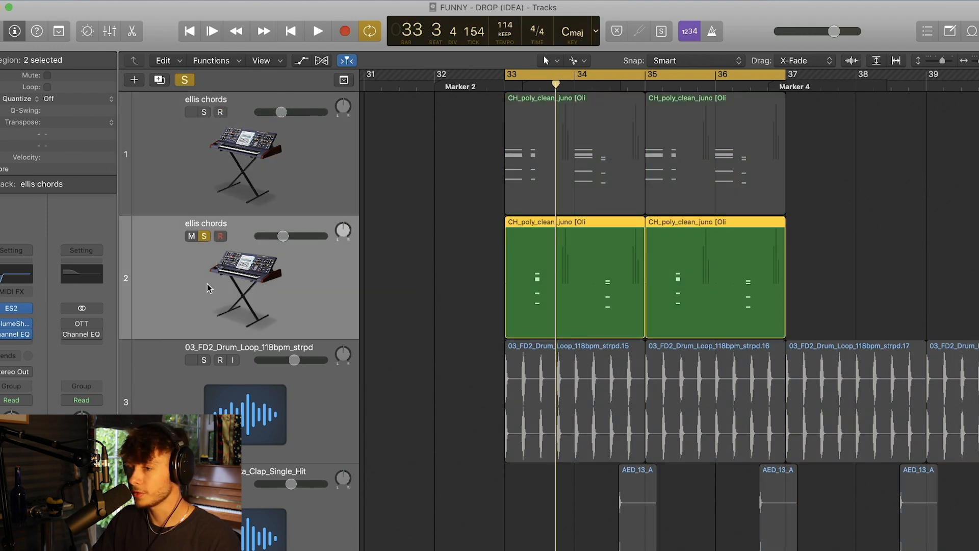
click(12, 309)
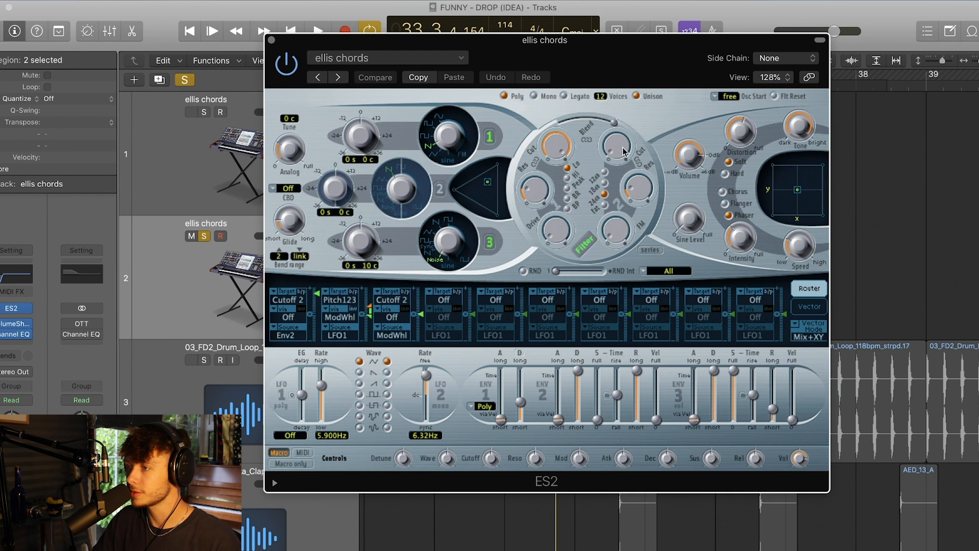
key(space)
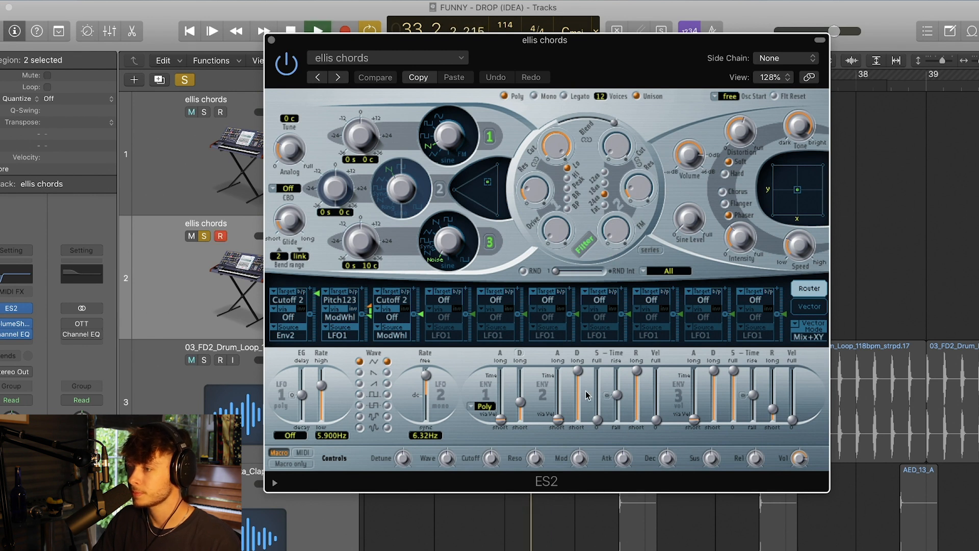
click(559, 420)
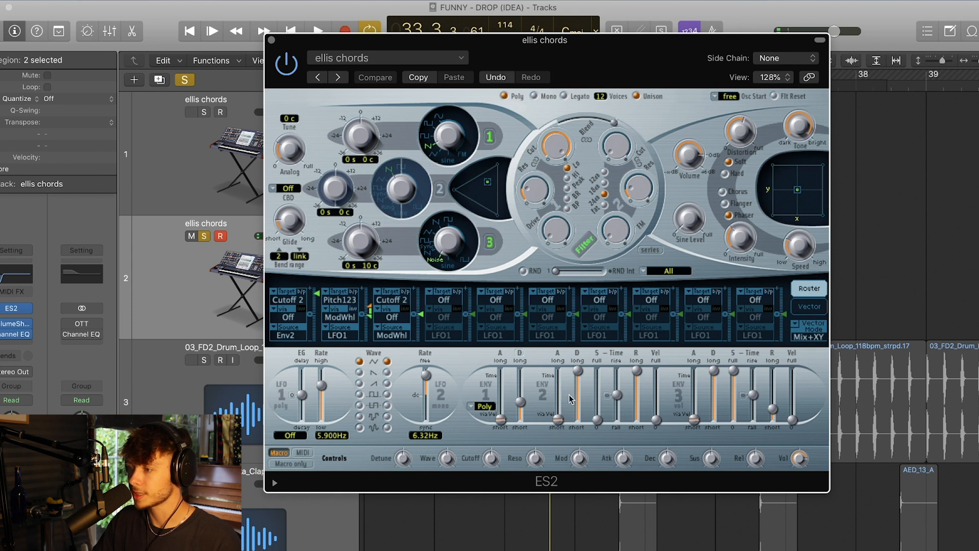
click(578, 374)
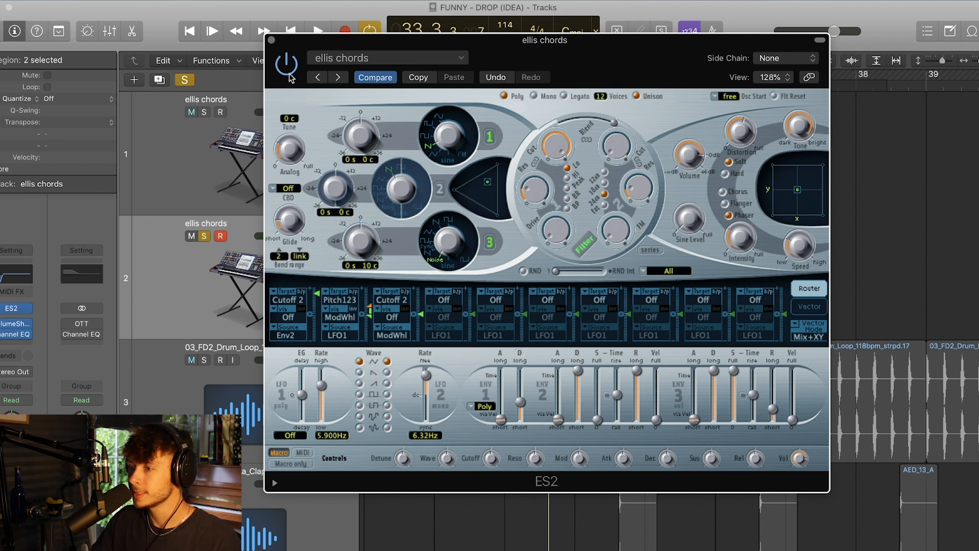
click(271, 40)
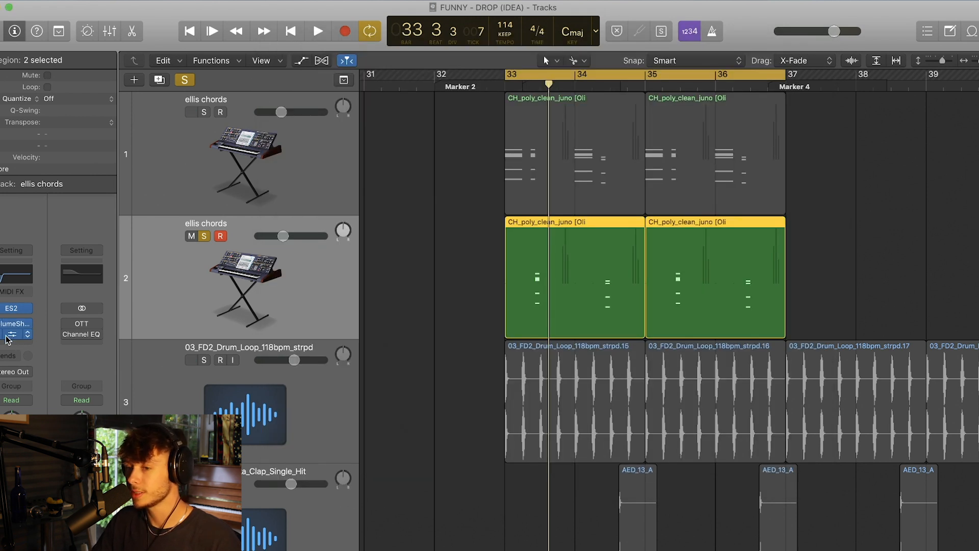
Step: Play the two ellis chords tracks together soloed in the compact overview, clear the solos, and select the first one
click(204, 111)
key(space)
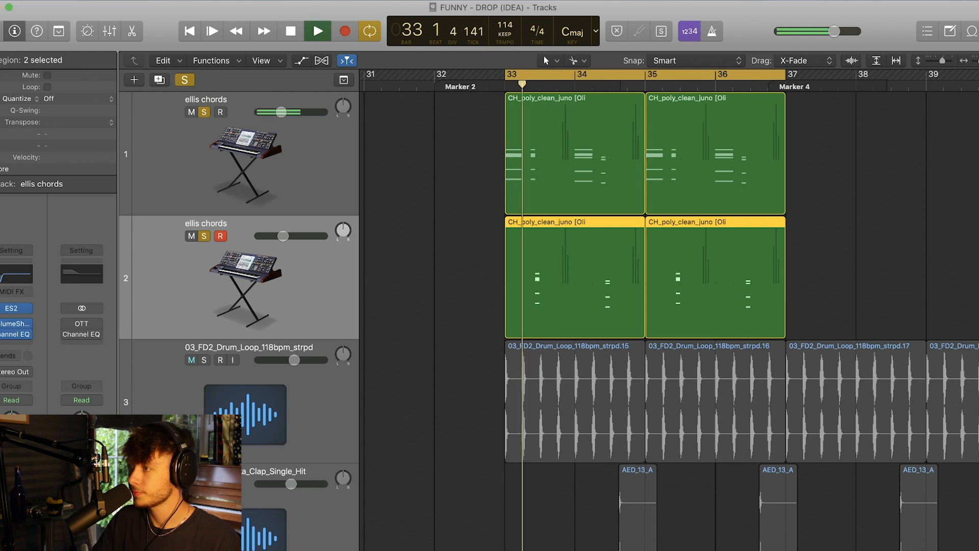
key(z)
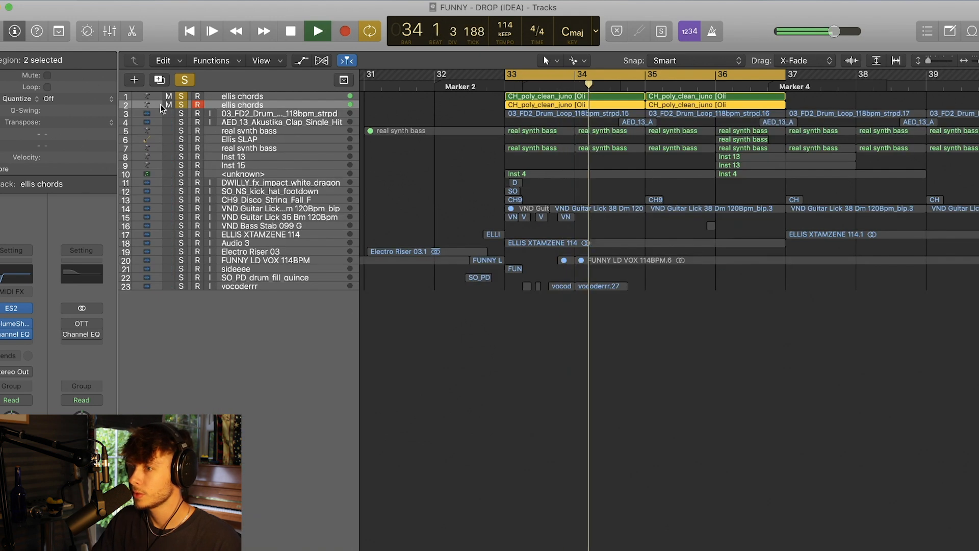
key(space)
click(184, 80)
click(248, 98)
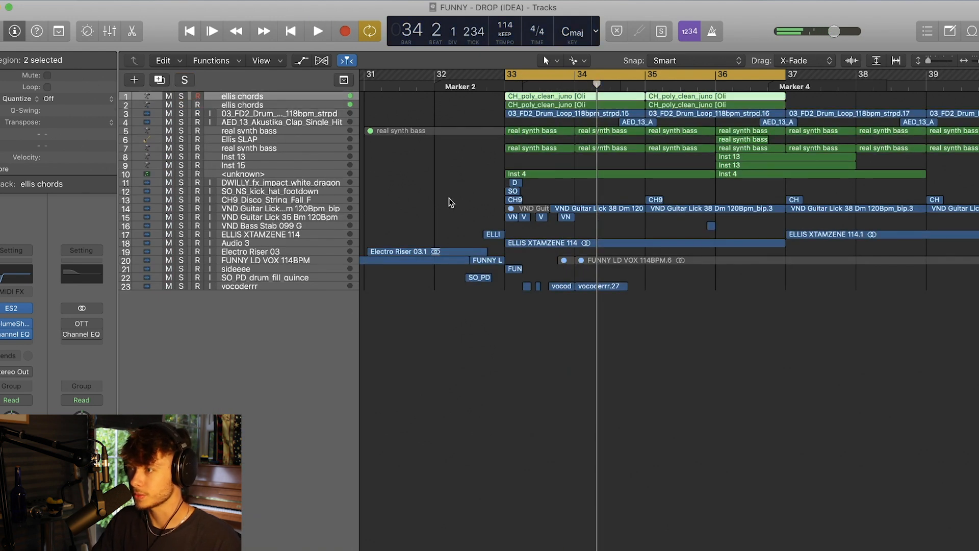
Step: Enlarge the track heights and play the real synth bass on track 7 soloed
drag(925, 61, 935, 60)
click(193, 310)
click(243, 306)
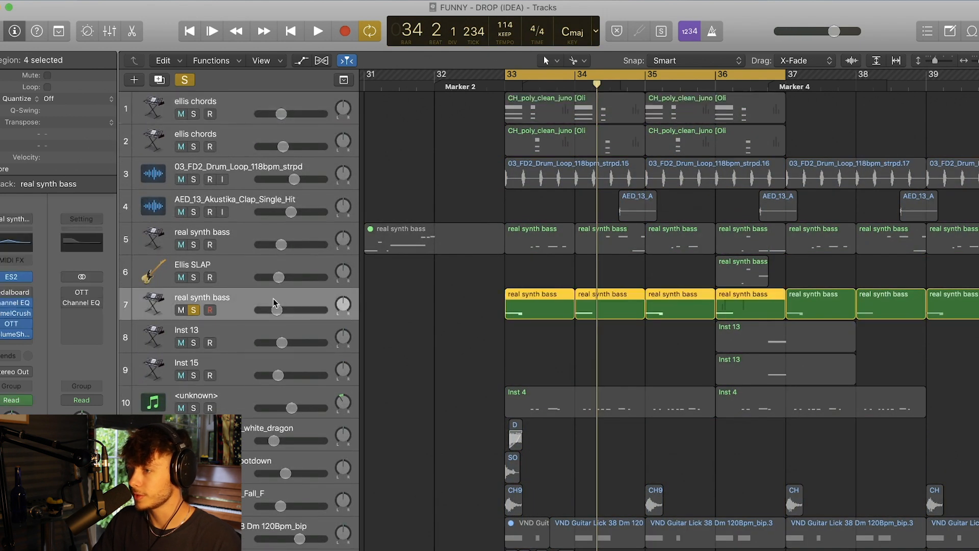
key(space)
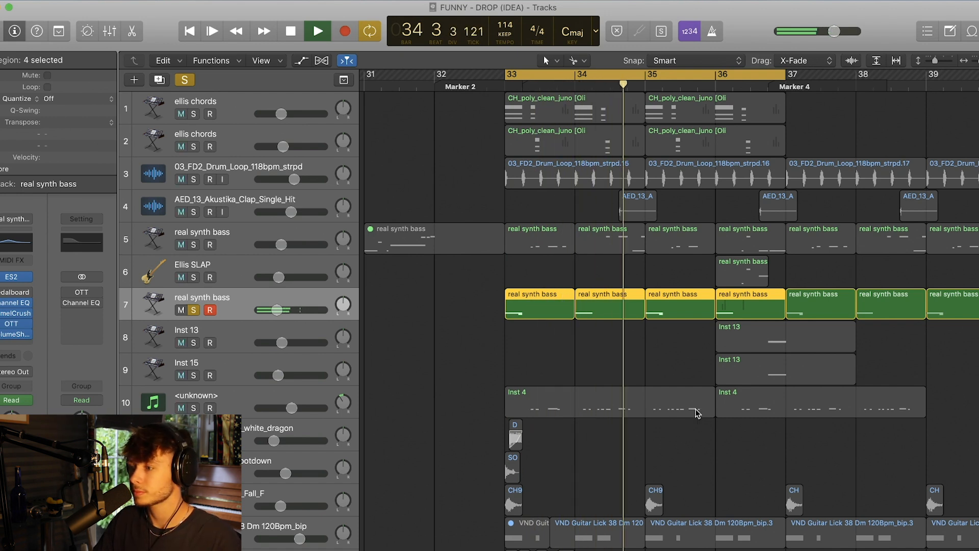
click(686, 360)
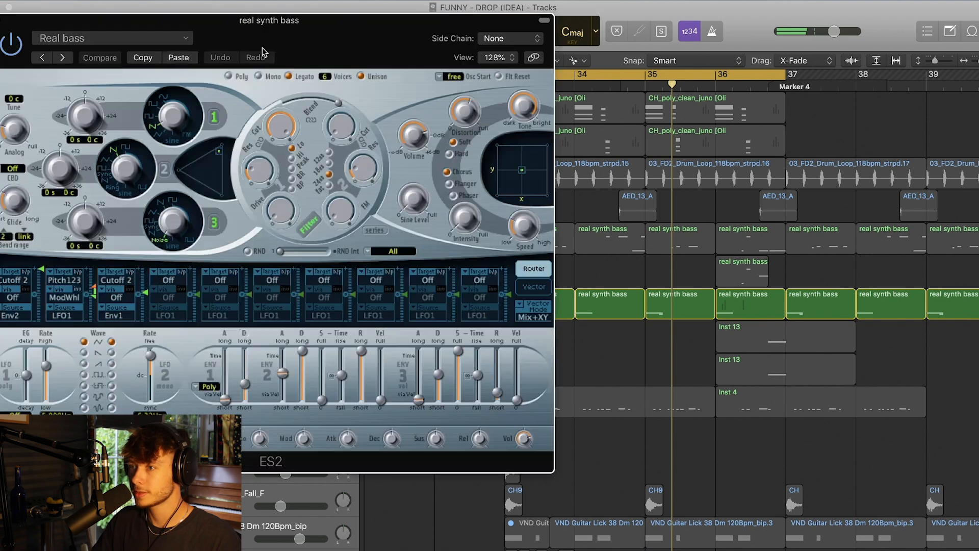
Step: Examine the ES2 settings of the real synth bass on track 7, play it briefly, and close the synth
click(15, 277)
drag(290, 36, 591, 82)
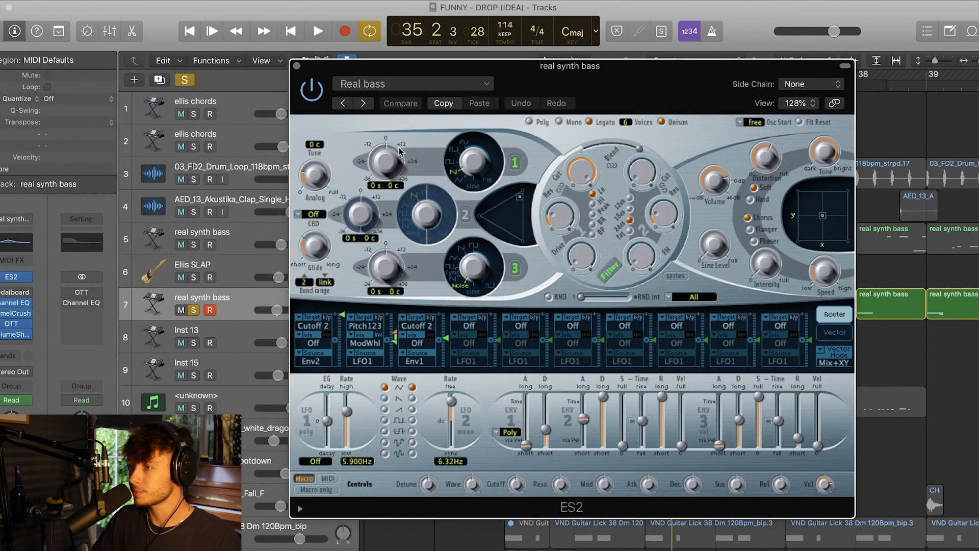
drag(645, 85, 727, 45)
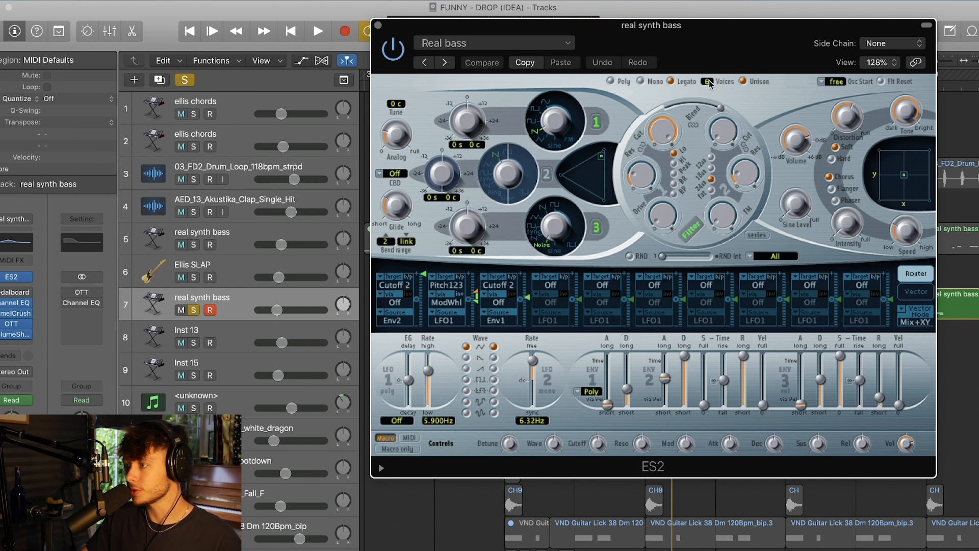
key(space)
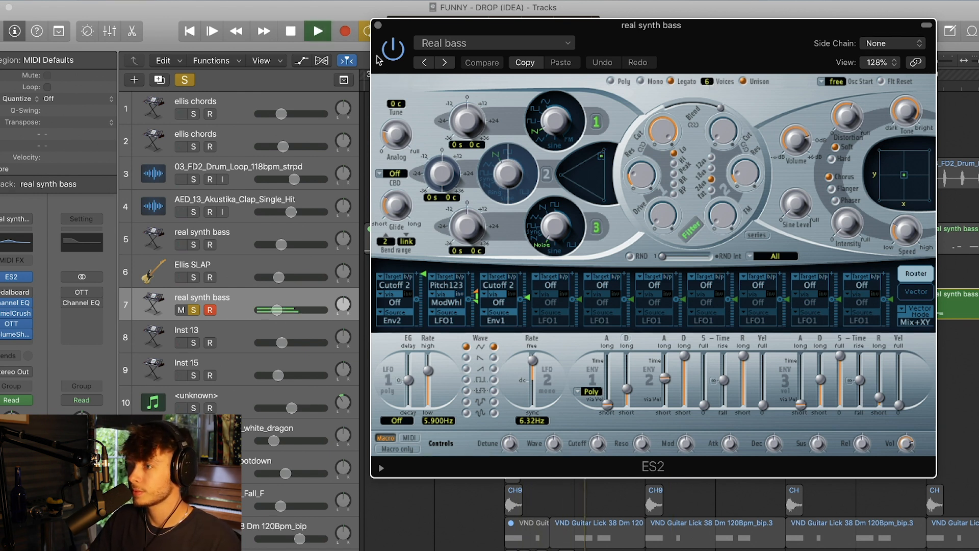
click(378, 25)
key(space)
Step: View the notes of track 7's first real synth bass region in the Piano Roll, close the editor, and play the bass
double_click(538, 306)
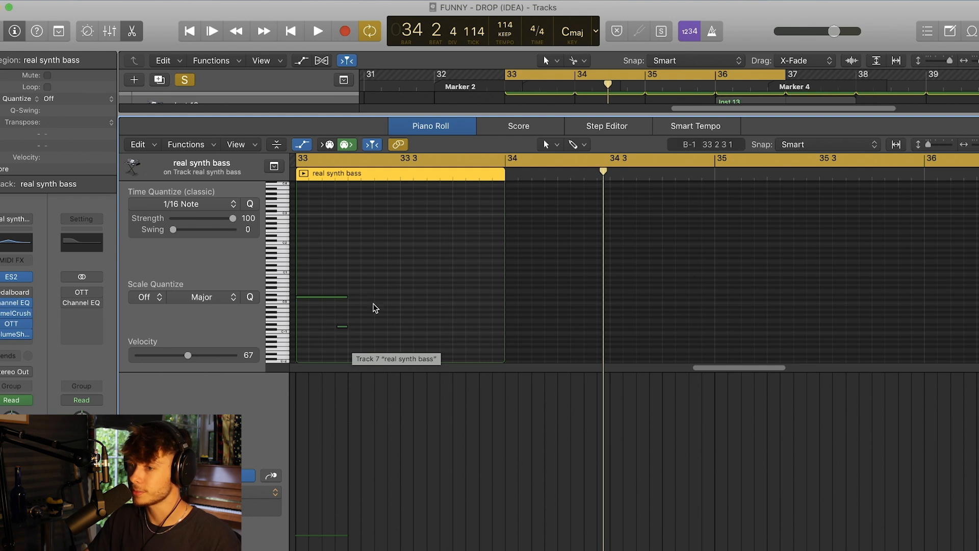
key(space)
key(e)
key(space)
scroll(326, 223, up, 5)
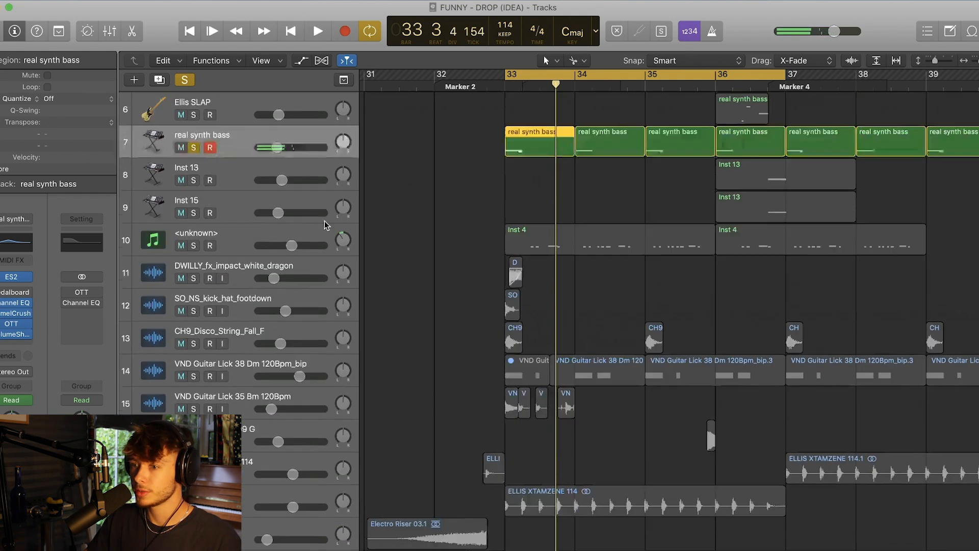
Step: Examine the Channel EQ curve on the track 7 real synth bass and close the EQ
click(76, 236)
drag(383, 48, 426, 102)
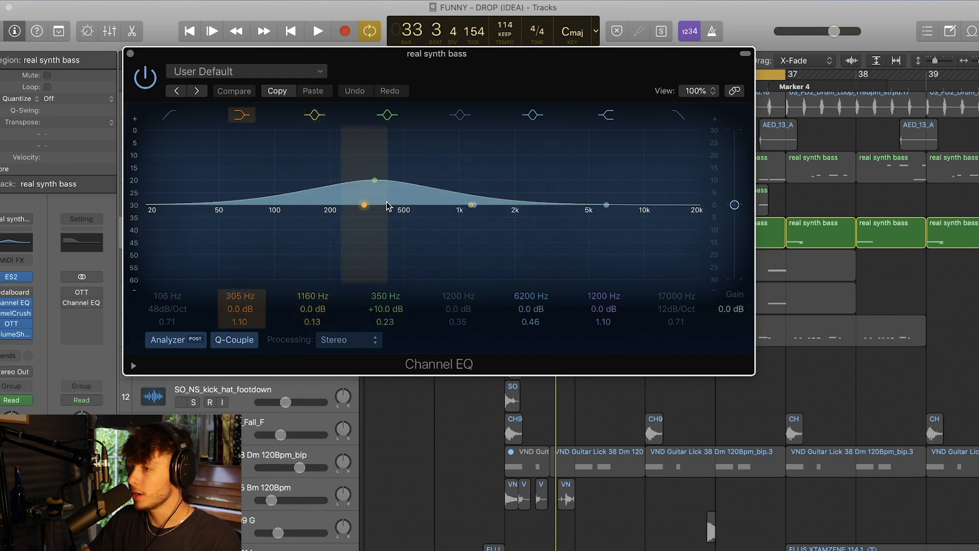
drag(428, 85, 555, 99)
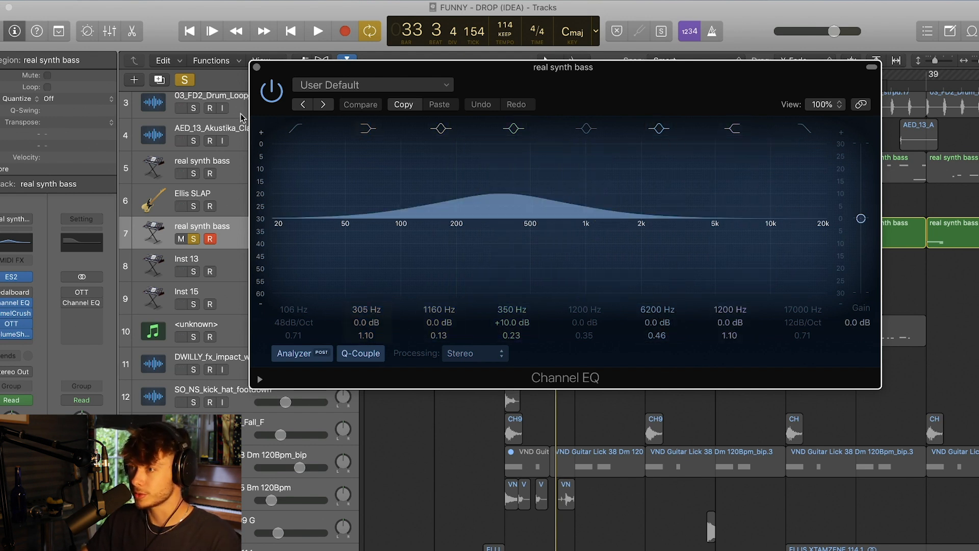
click(257, 68)
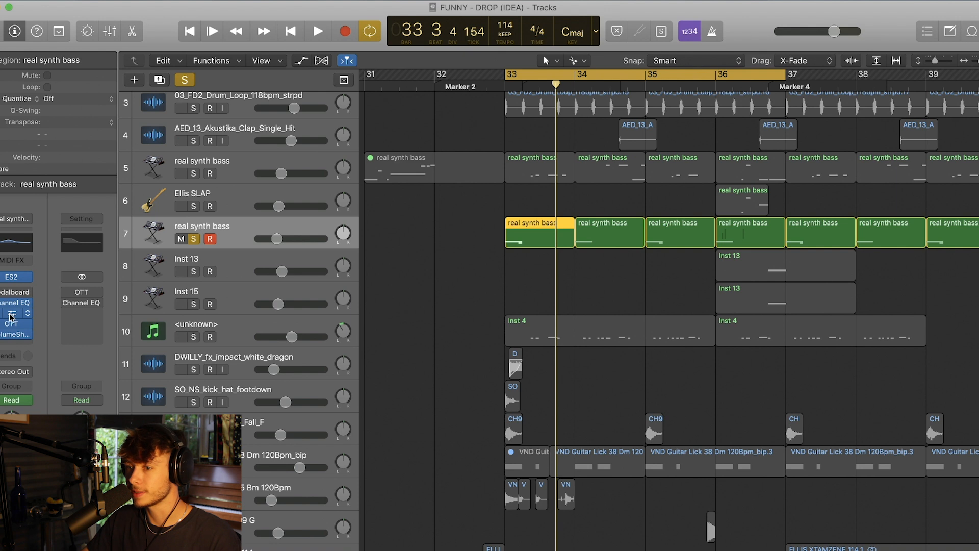
Step: Examine the CamelCrusher on the track 7 bass while playing the start of the loop, and close the plug-in
click(11, 315)
drag(186, 28, 704, 89)
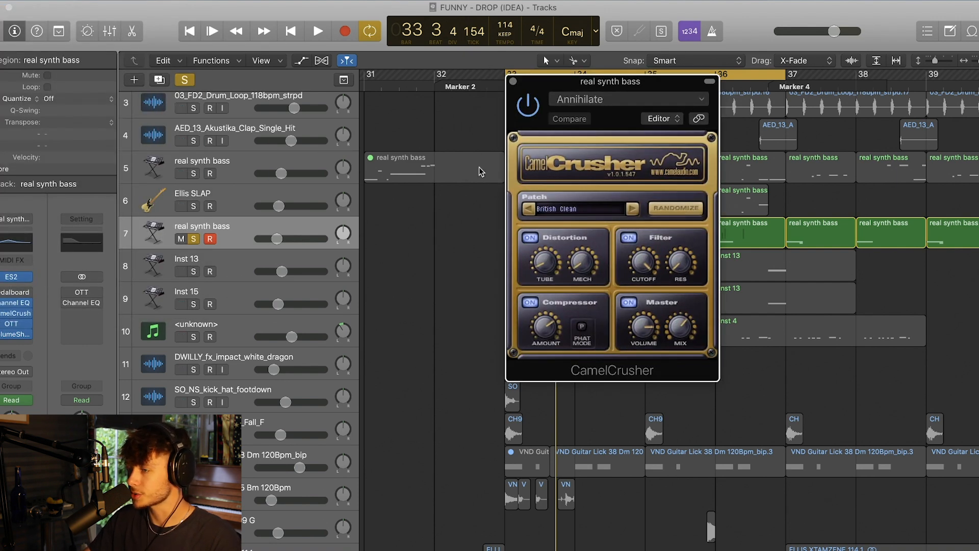
key(space)
key(space)
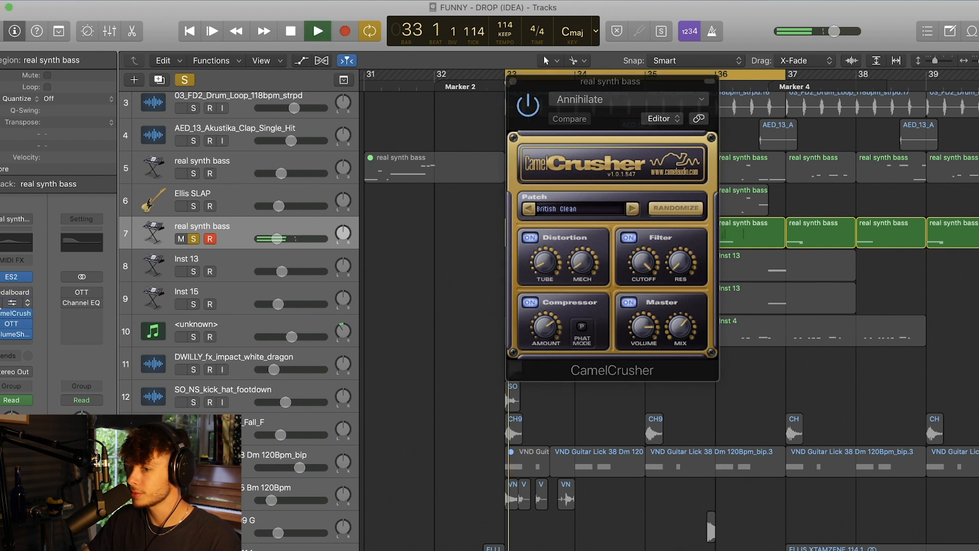
key(space)
key(space)
key(space)
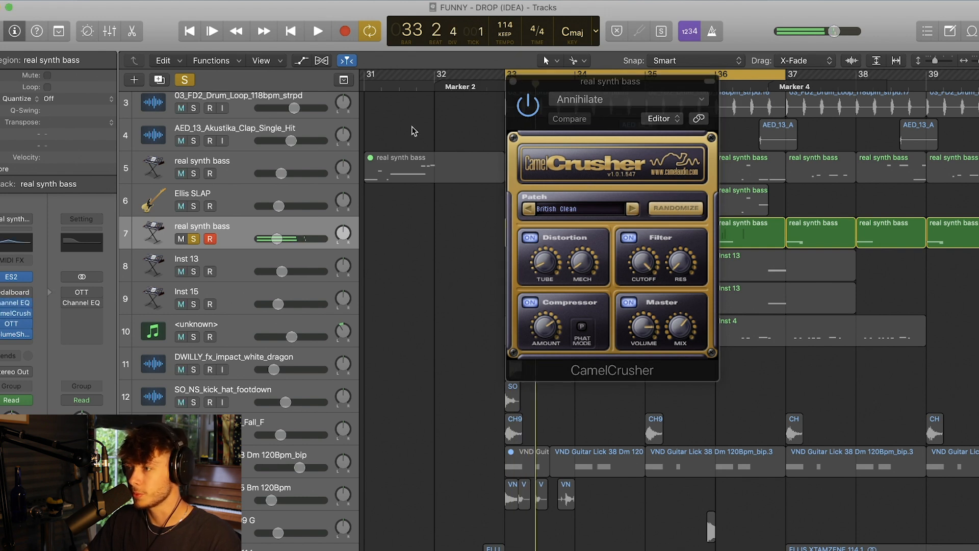
click(514, 81)
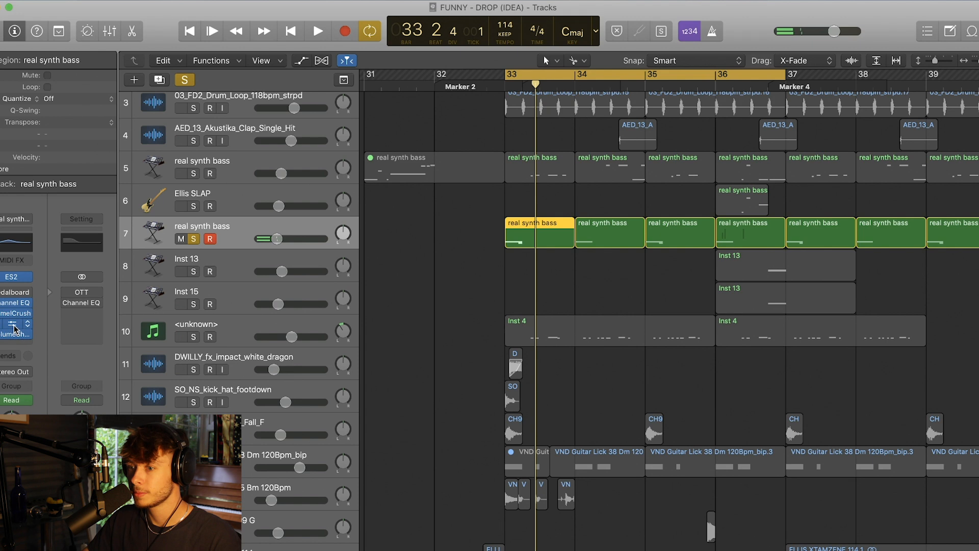
Step: Check the OTT on the track 7 bass, close it, play the bass once more, and clear its solo
click(15, 323)
click(0, 22)
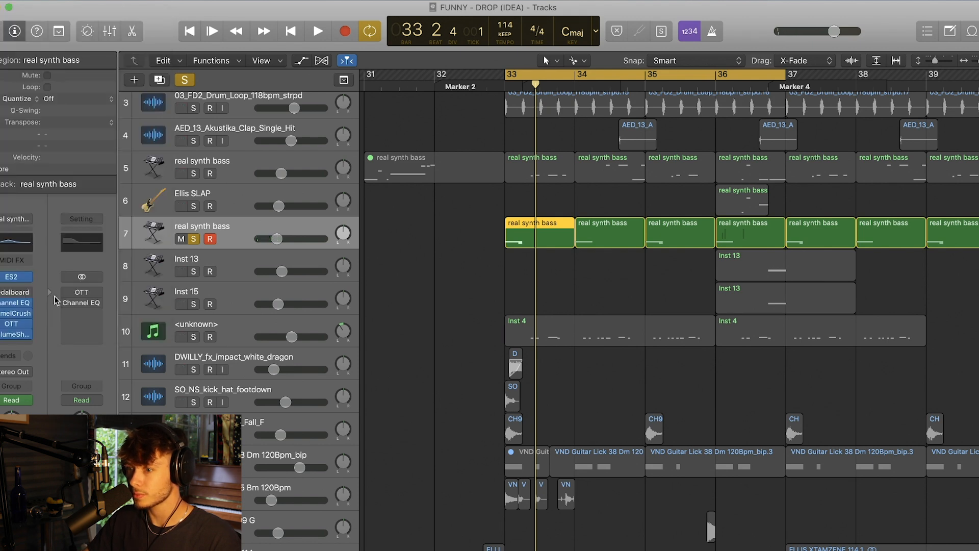
key(space)
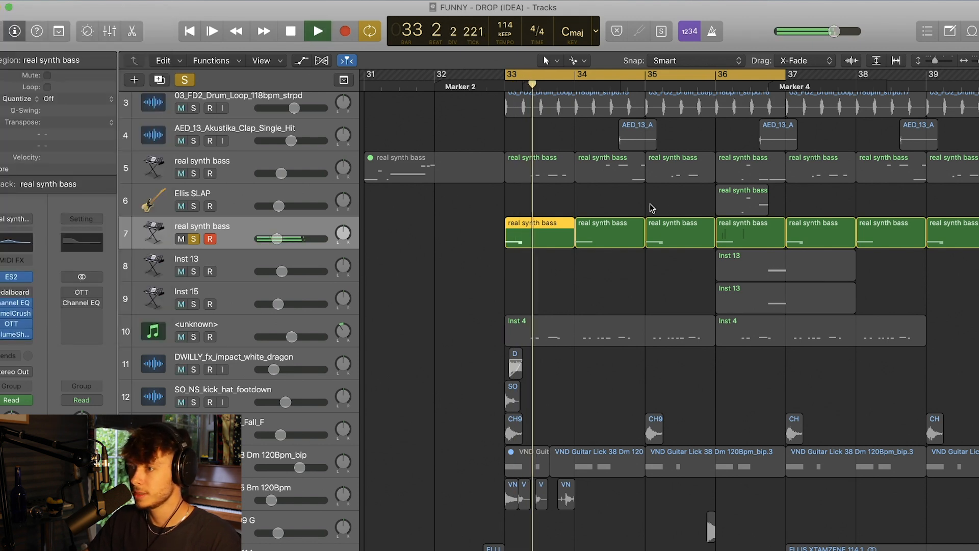
key(space)
key(s)
Step: Solo the real synth bass on track 5, examine its ES2 synth while it plays, and close the synth
click(220, 170)
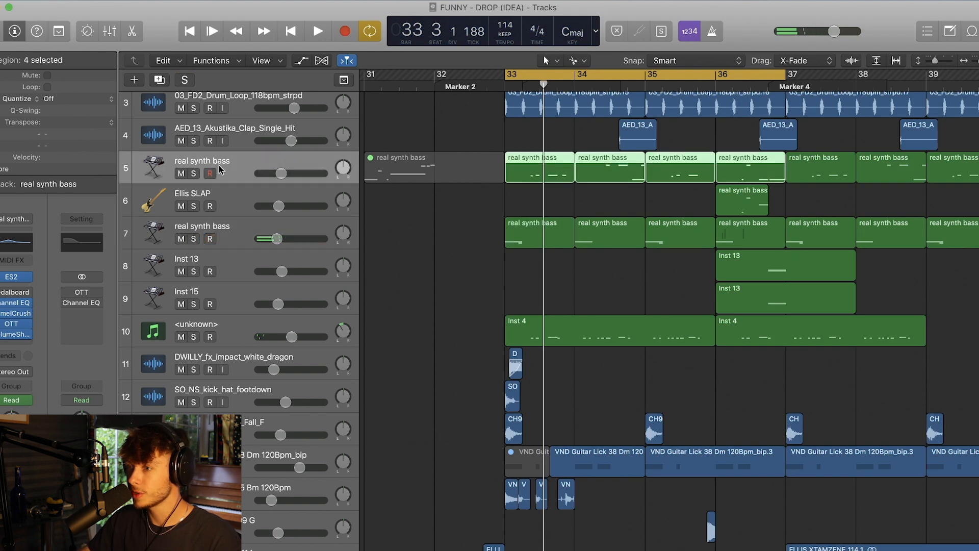
click(194, 174)
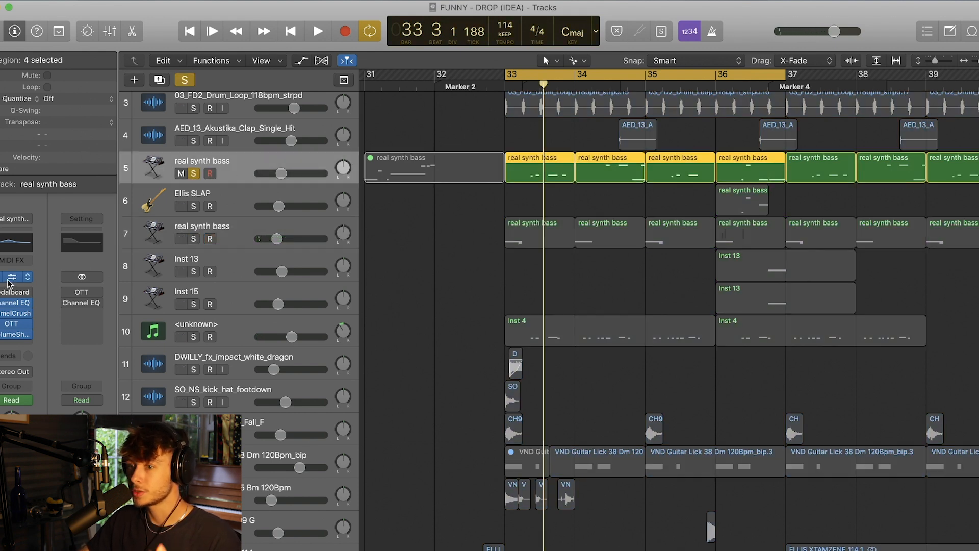
click(10, 278)
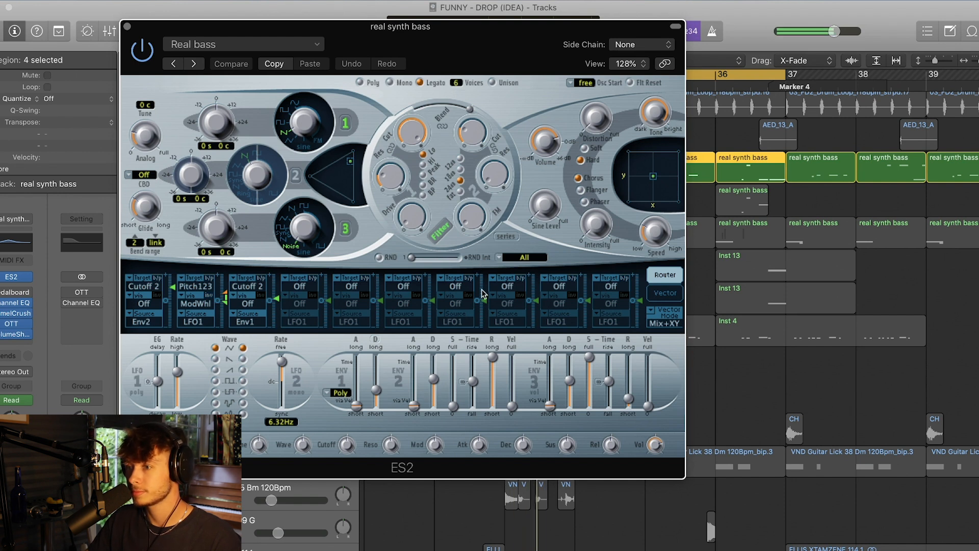
click(127, 27)
key(space)
scroll(565, 203, up, 3)
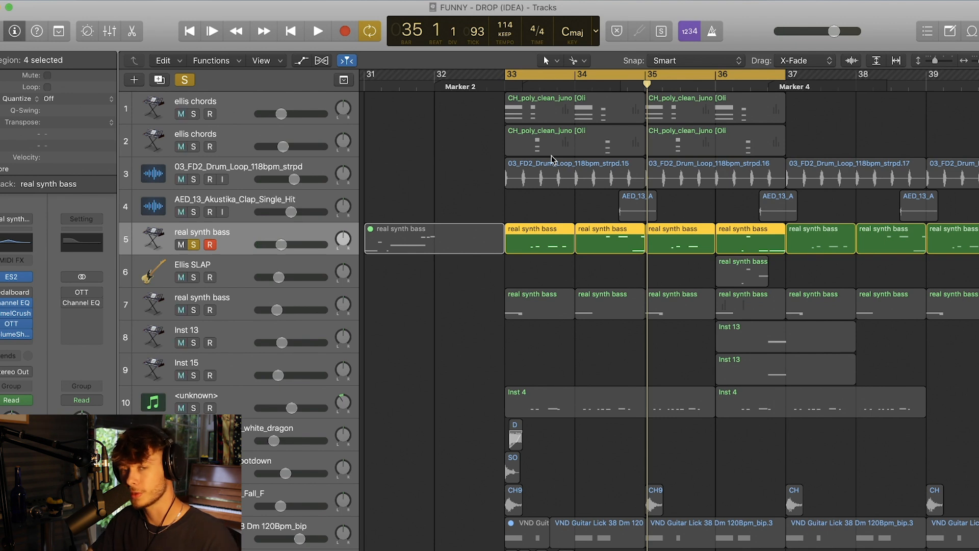
Step: Add Ellis SLAP and the track 7 real synth bass to the solo, play the three basses together, and select track 10
click(602, 280)
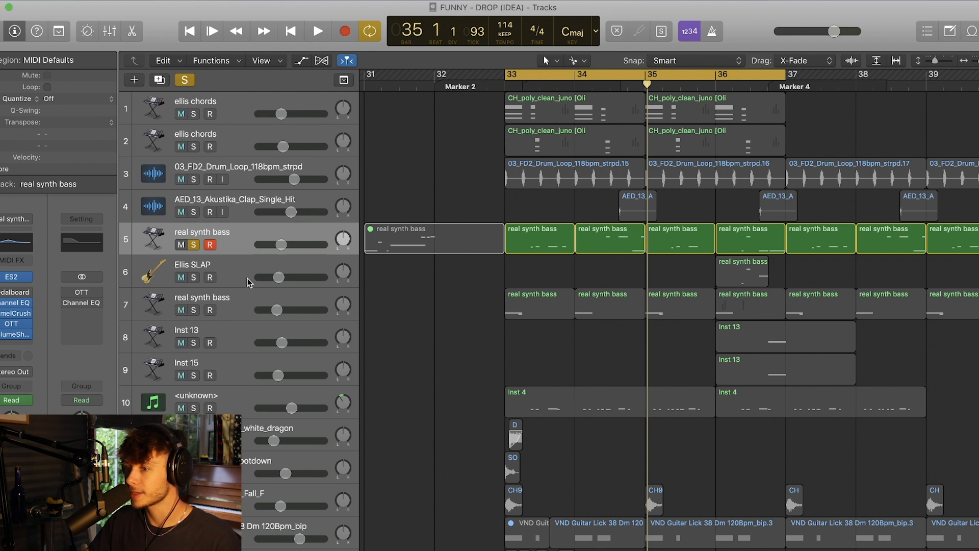
click(193, 277)
click(194, 310)
key(space)
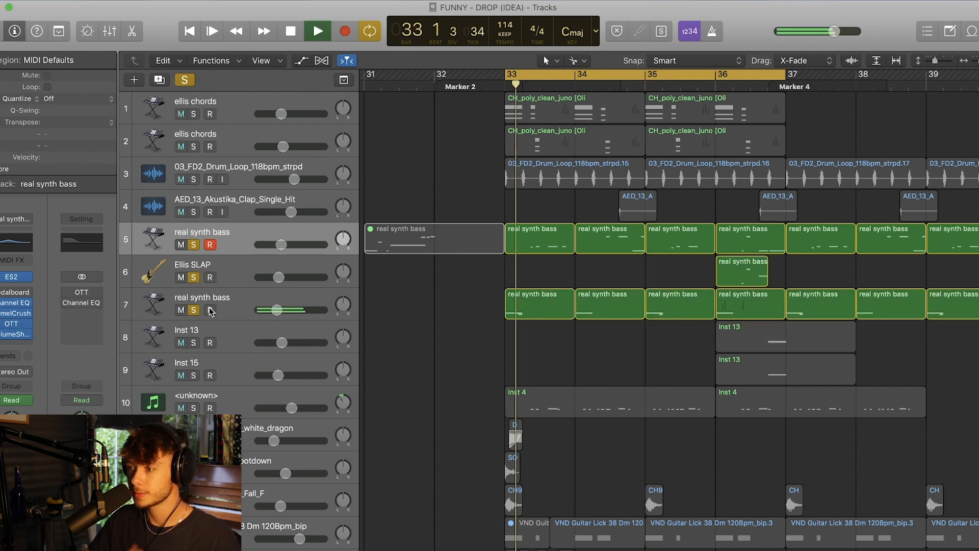
click(240, 400)
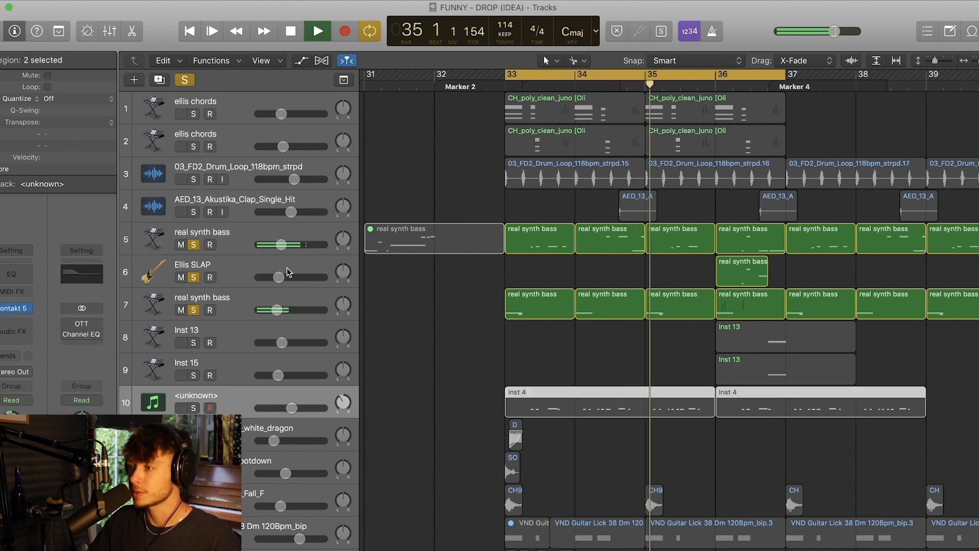
key(space)
Step: Add both ellis chords tracks to the soloed basses, play them together, and clear all solos
click(193, 146)
click(193, 114)
key(space)
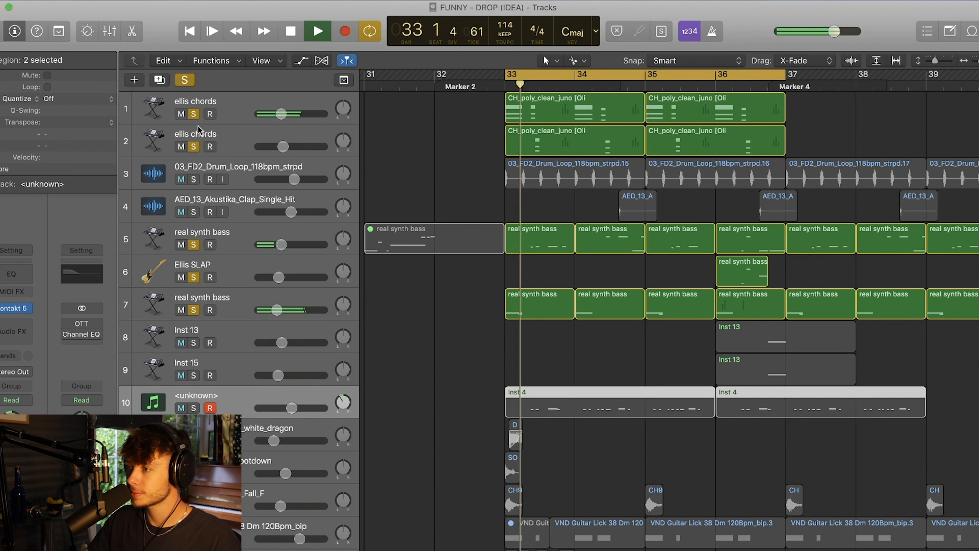
key(space)
click(185, 80)
Step: Solo the VND Guitar Lick 38 and 35 tracks, play them together, and briefly toggle the automation view
scroll(253, 387, down, 4)
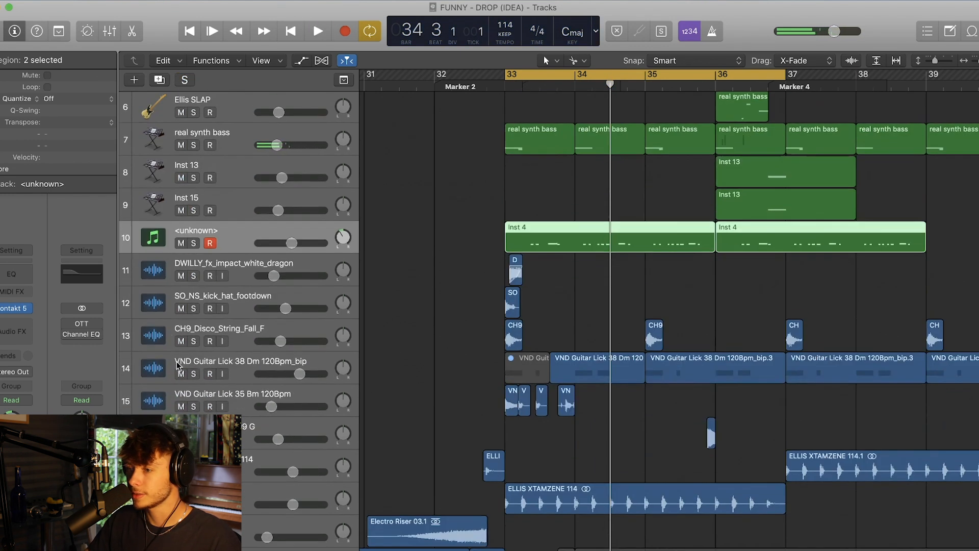
click(194, 374)
click(194, 407)
key(space)
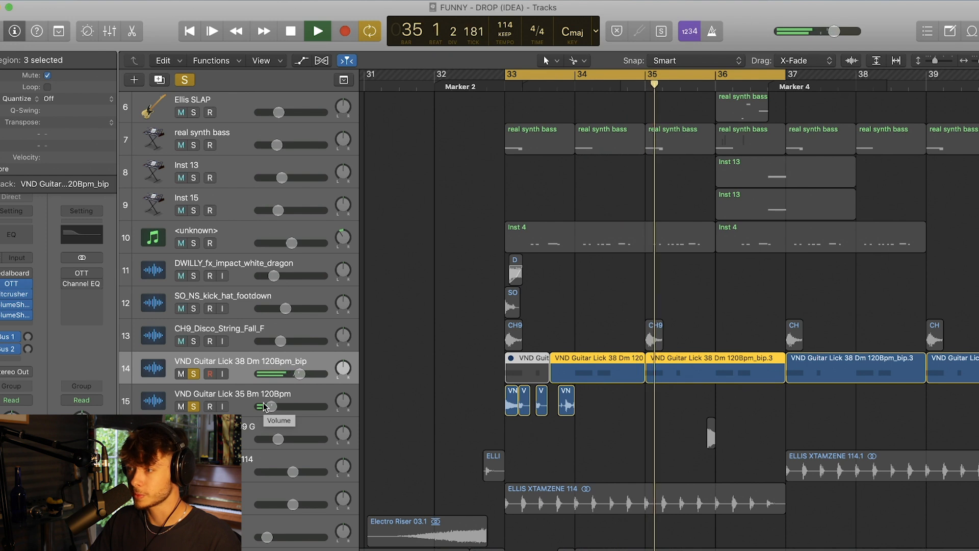
key(a)
key(a)
key(space)
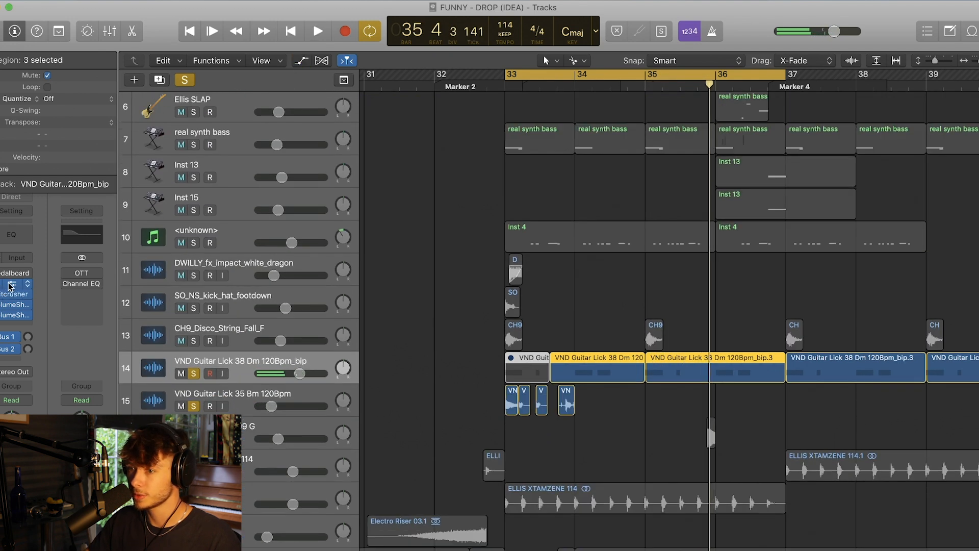
Step: Check the OTT and Bitcrusher on the VND Guitar Lick 38 track, close both plug-ins, and deselect the regions
click(9, 284)
click(1, 18)
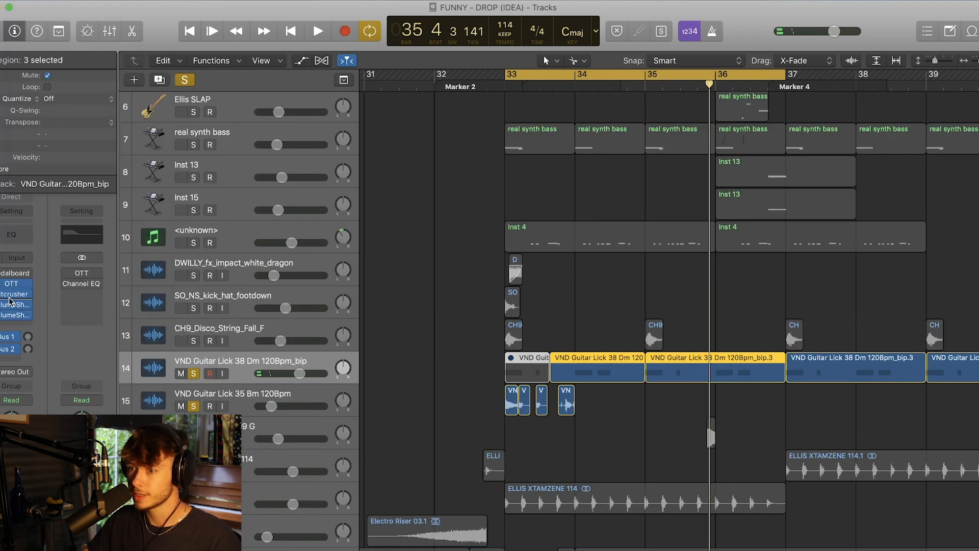
click(9, 296)
click(1, 21)
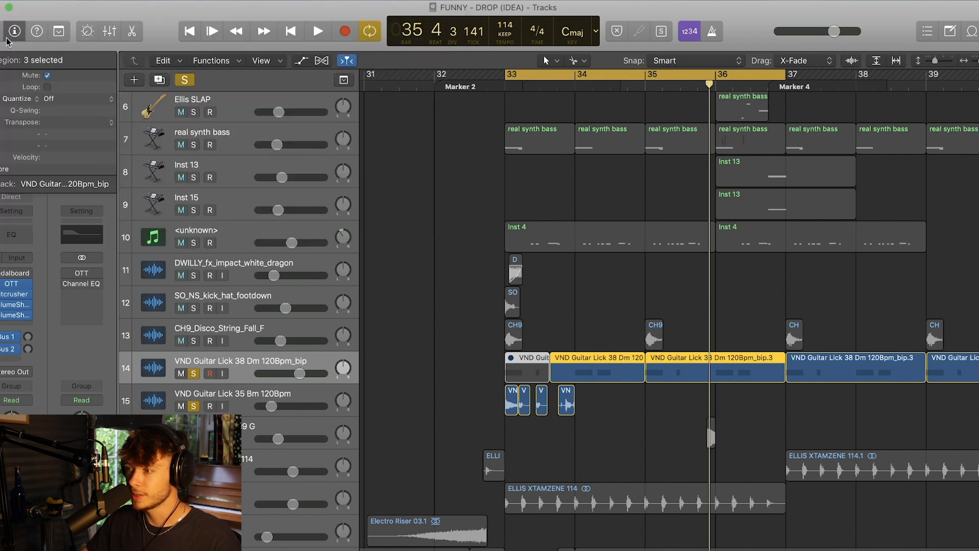
click(610, 445)
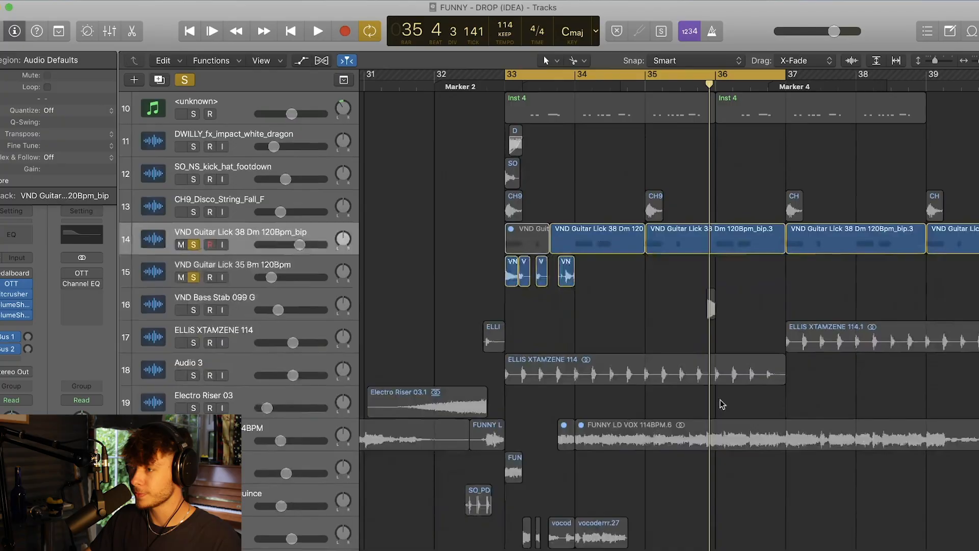
Step: Select the VND Guitar Lick 35 track, play CH9_Disco_String_Fall_F soloed, select that string track, and clear its solo
scroll(365, 312, up, 3)
click(250, 412)
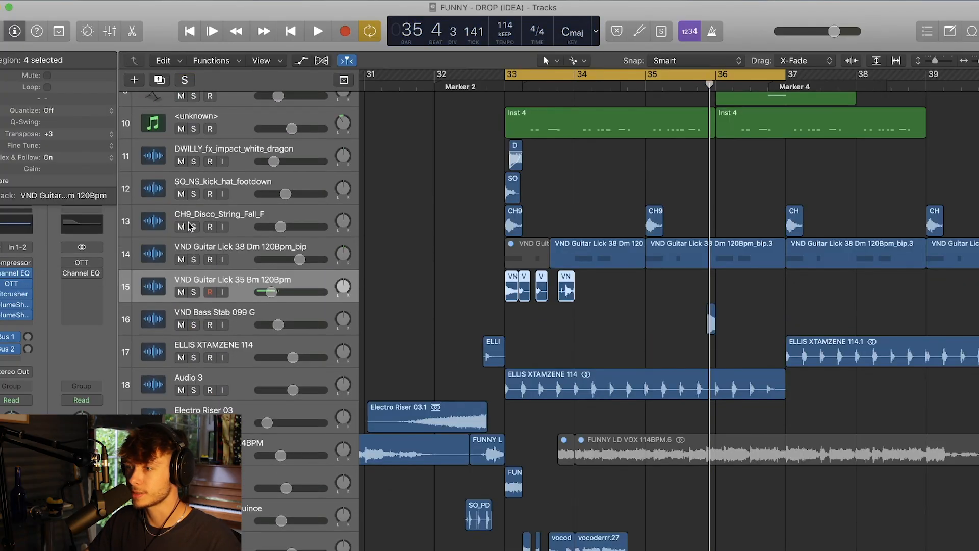
click(193, 228)
scroll(256, 221, down, 1)
key(space)
key(space)
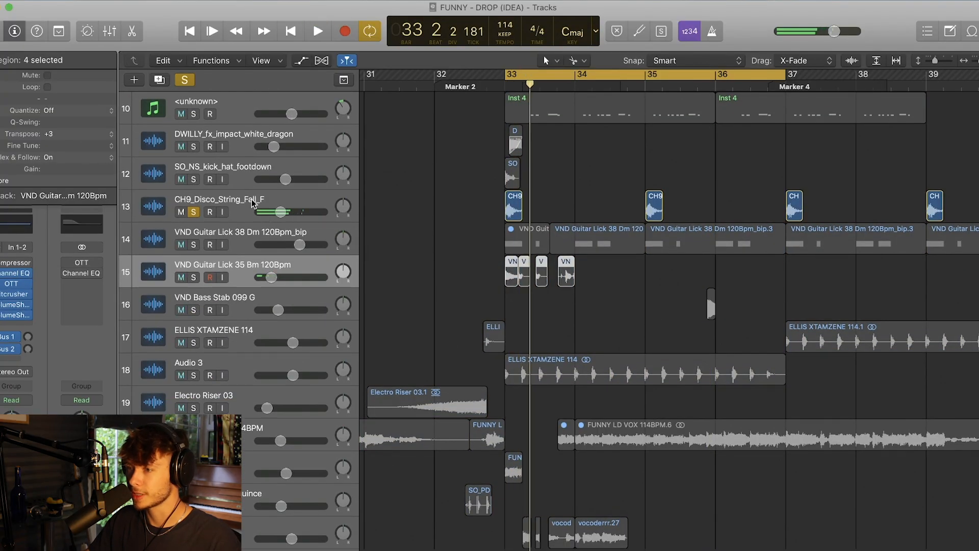
click(258, 202)
click(182, 85)
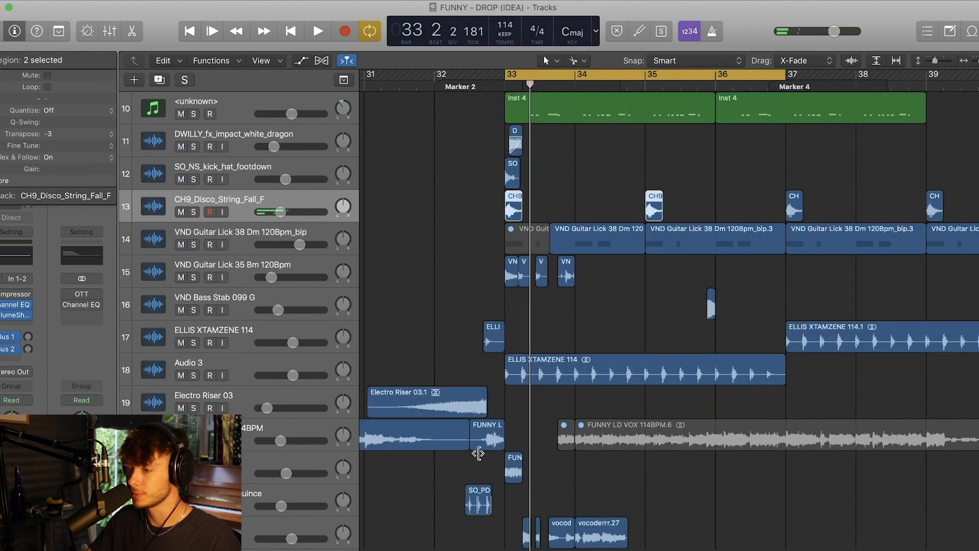
Step: Solo the short FUNNY LD vocal region at bar 33 on the sideeee track and play it twice
click(513, 470)
key(ctrl+s)
key(space)
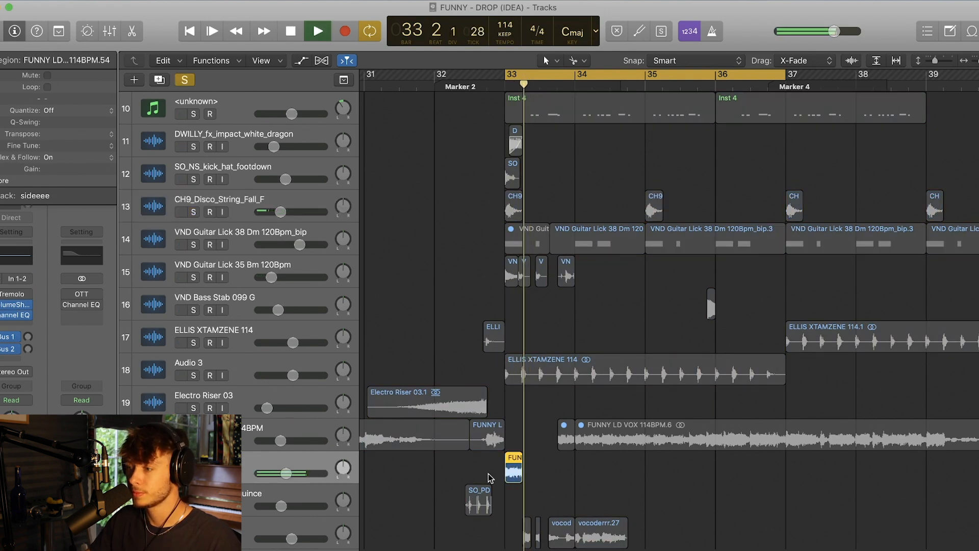
key(space)
key(space)
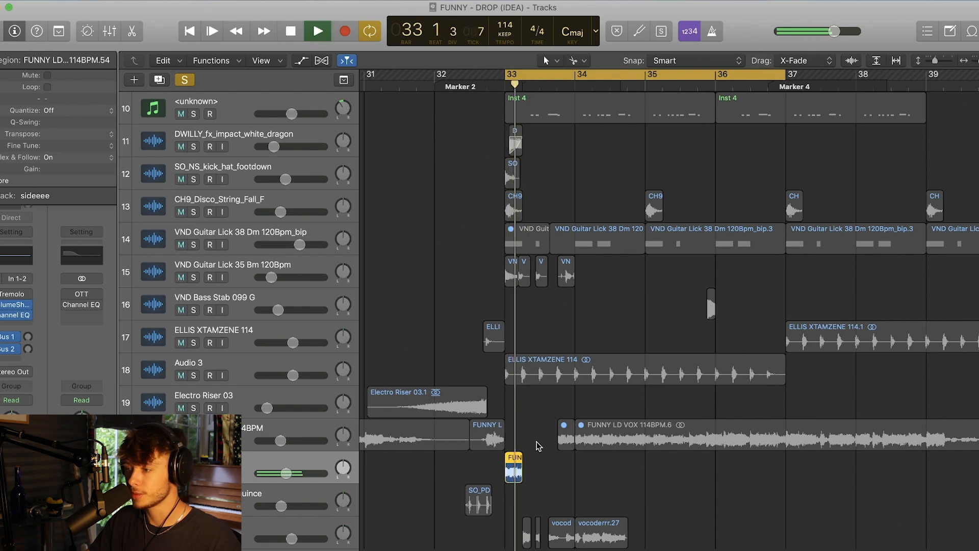
key(space)
Step: Clear the vocal region's solo and play the full drop from bar 33 with all tracks
click(182, 81)
key(space)
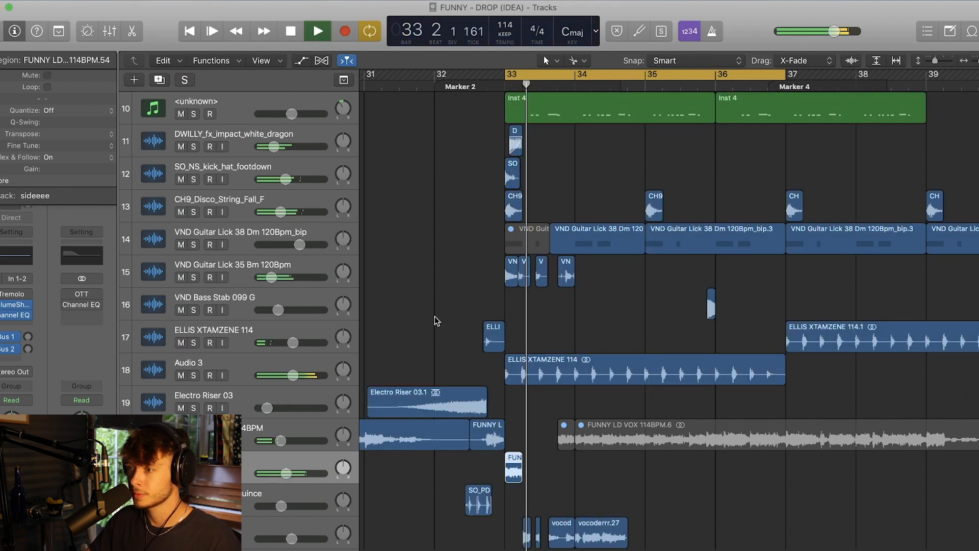
scroll(628, 329, up, 8)
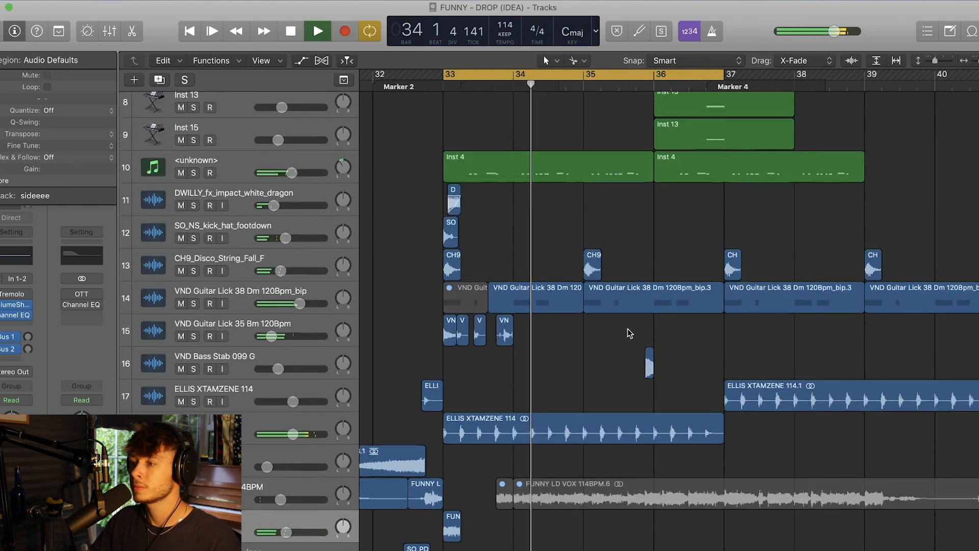
Step: Stop the full drop, solo and play the <unknown> track, and view its Kontakt 5 Drum Lab instrument
key(space)
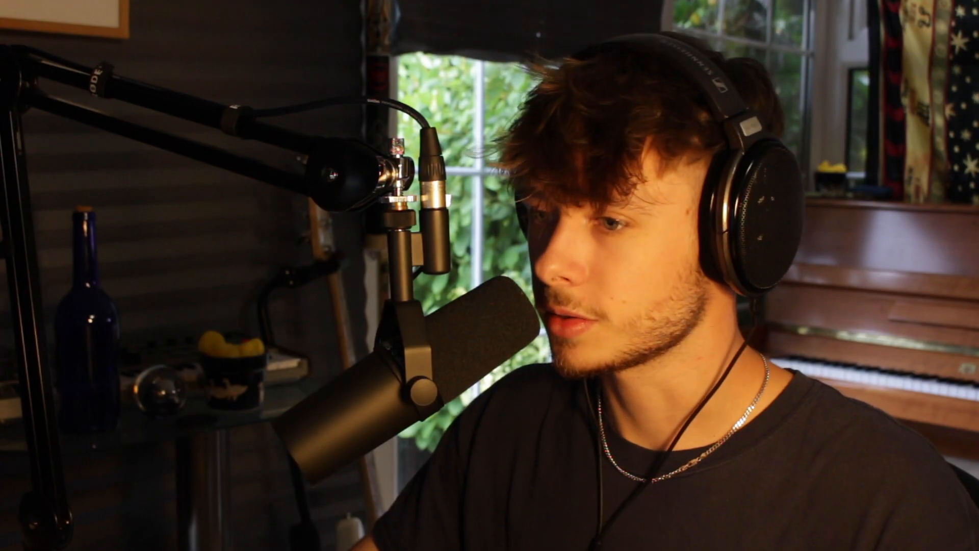
scroll(361, 382, down, 1)
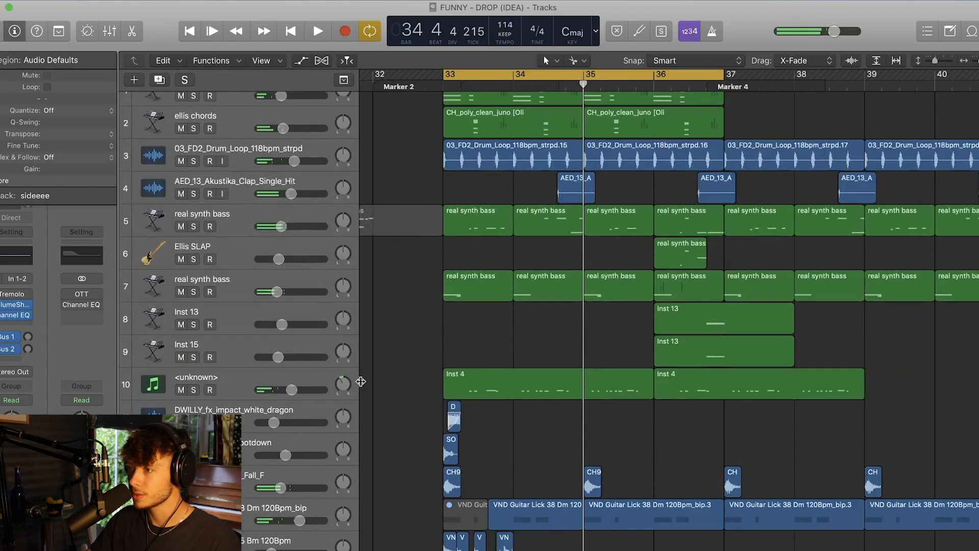
scroll(361, 381, up, 1)
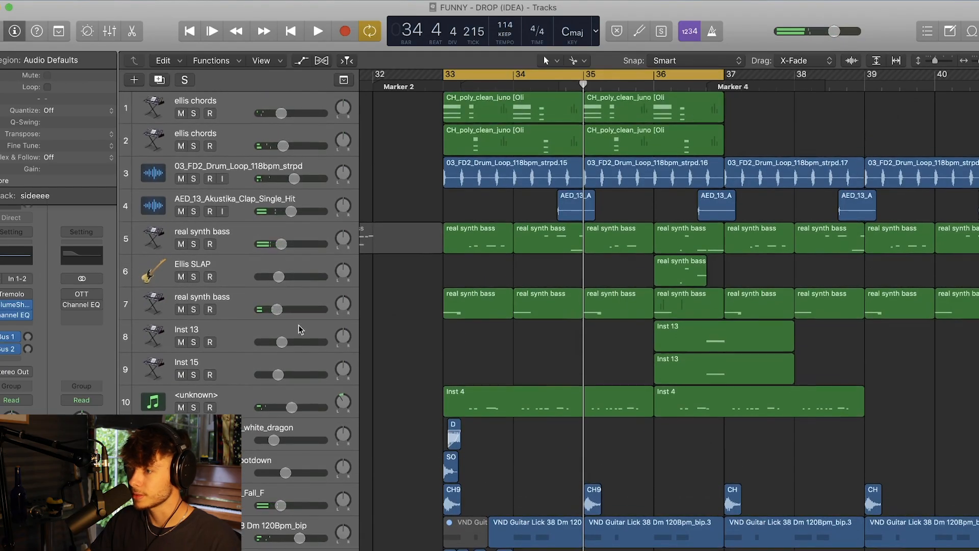
click(193, 407)
key(space)
click(227, 401)
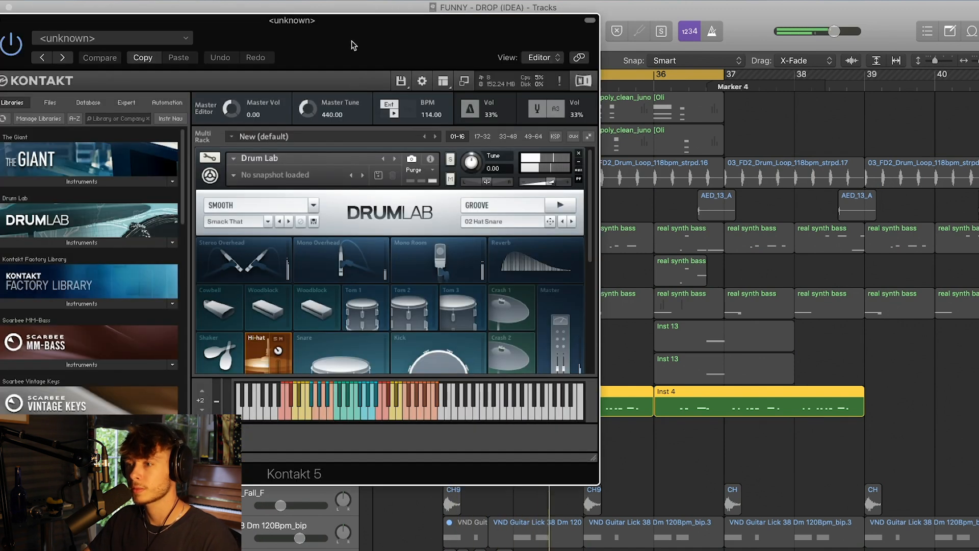
Step: Close the Kontakt 5 window, stop playback, and clear the solo on the <unknown> track
drag(351, 31, 488, 39)
click(134, 30)
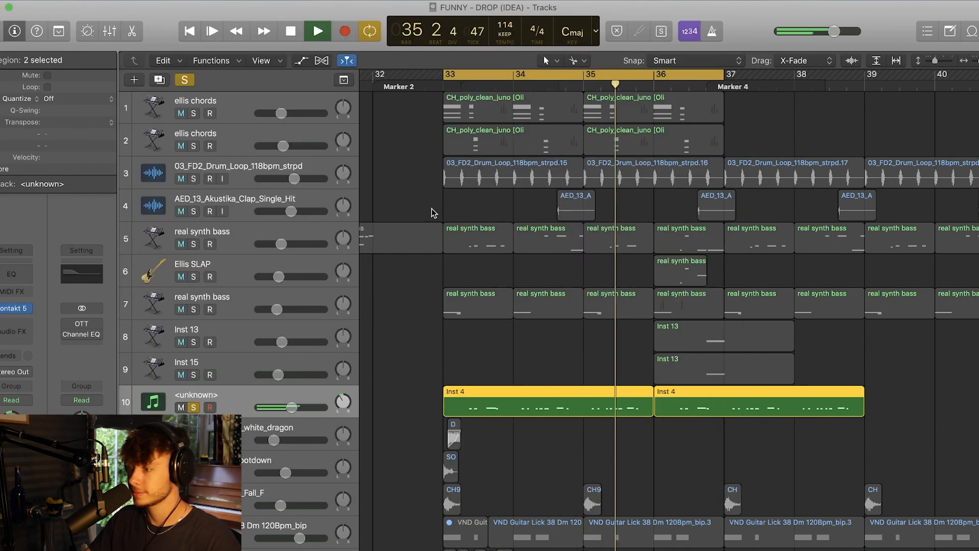
key(space)
click(185, 79)
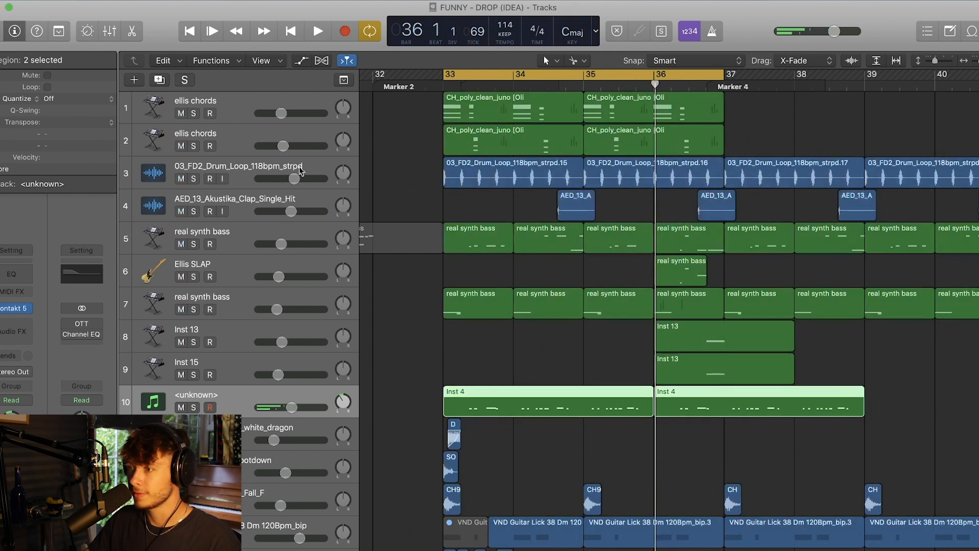
Step: Select and solo the vocoderrr track, and zoom in on its regions from bar 33
scroll(495, 285, down, 8)
scroll(495, 284, up, 8)
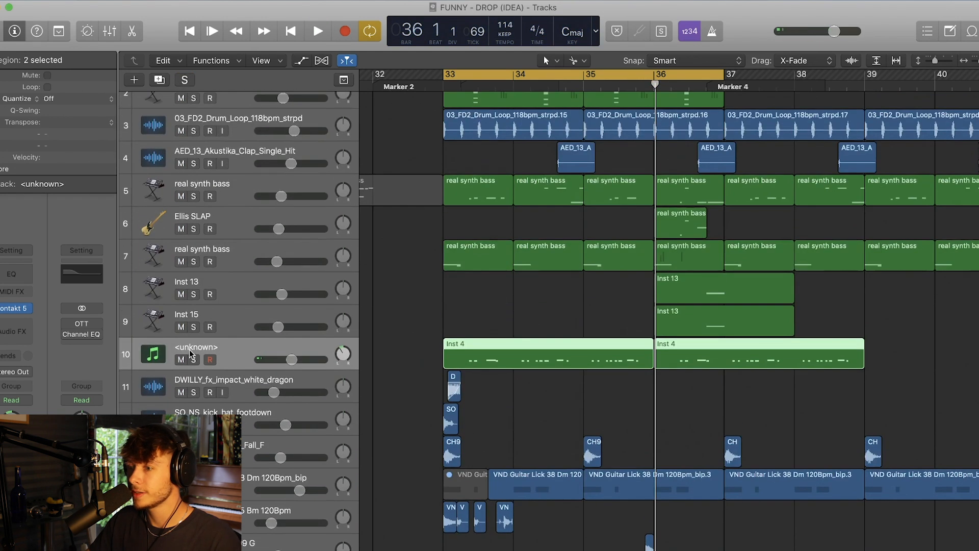
scroll(394, 291, up, 2)
scroll(408, 293, down, 9)
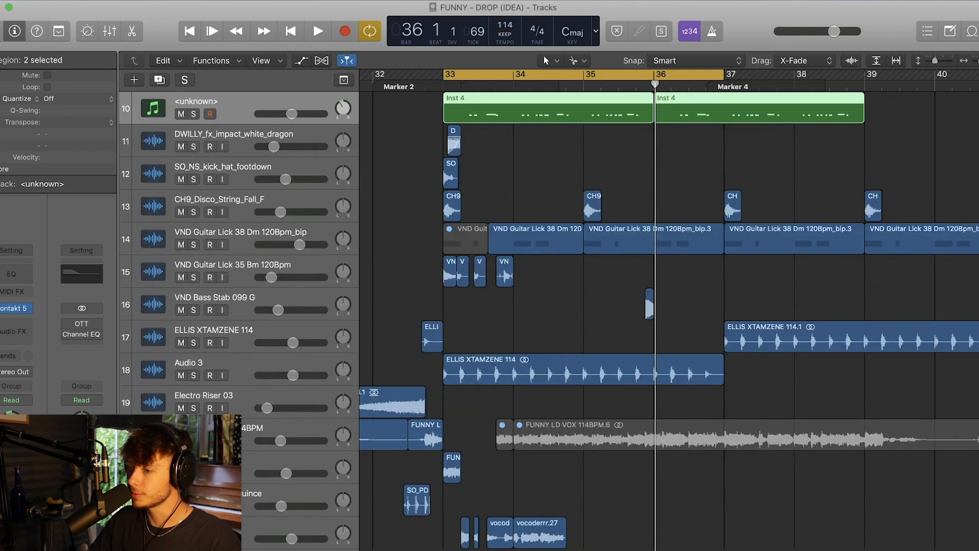
click(248, 533)
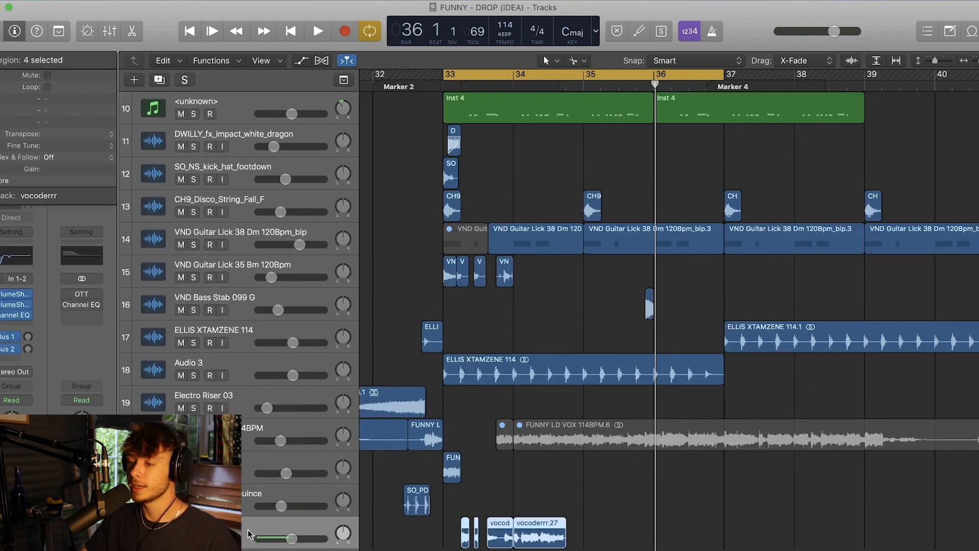
key(s)
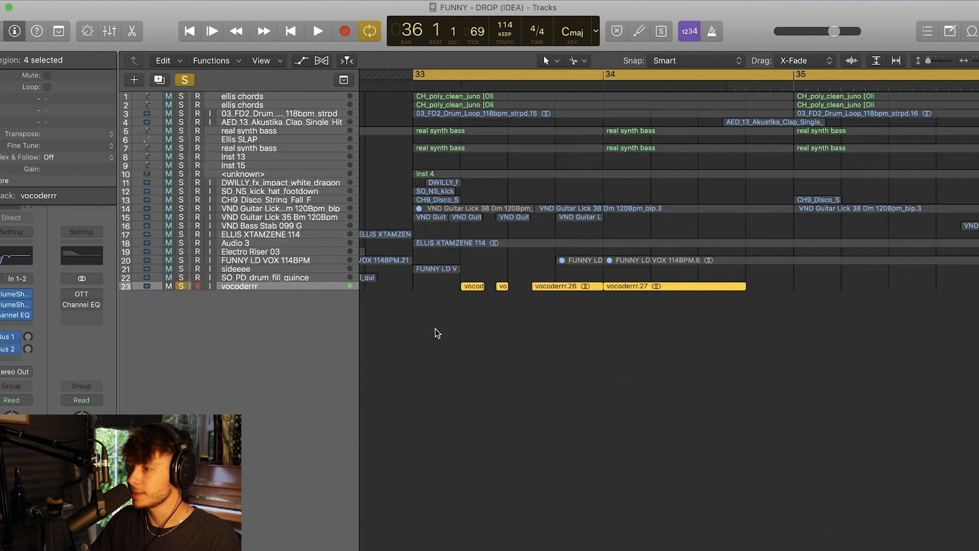
click(437, 334)
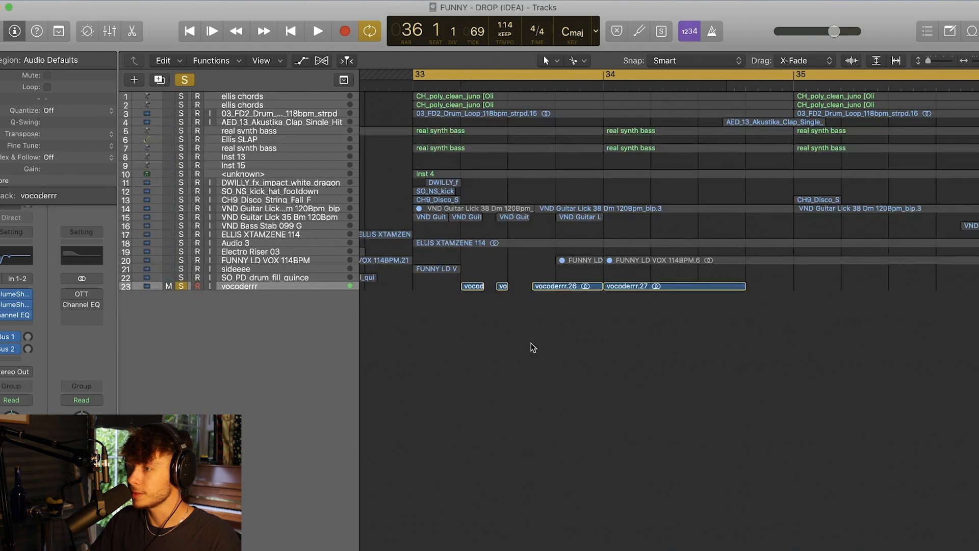
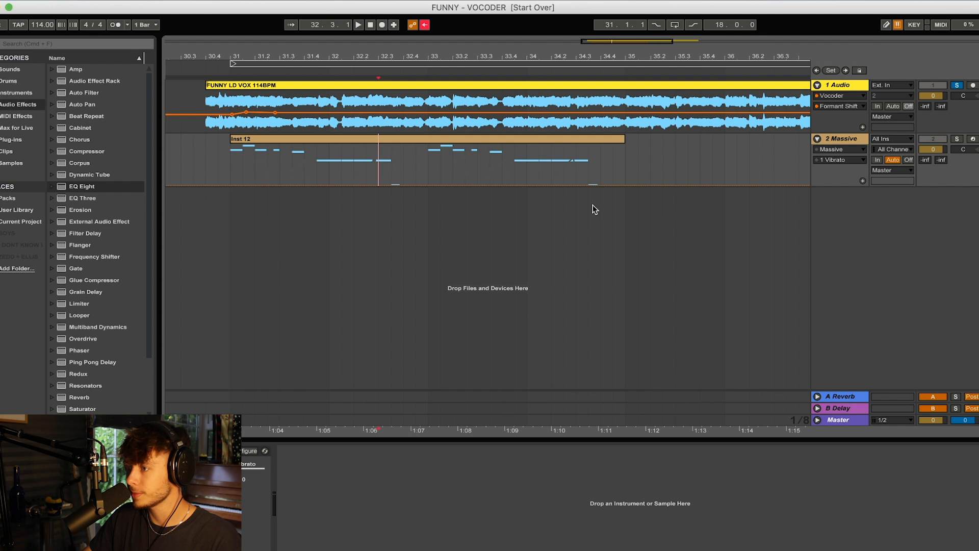
Step: In Ableton Live's FUNNY - VOCODER project, bypass the 1 Audio track's Vocoder, OTT, EQ Eight and Ping Pong Delay, and play the dry vocal
click(850, 87)
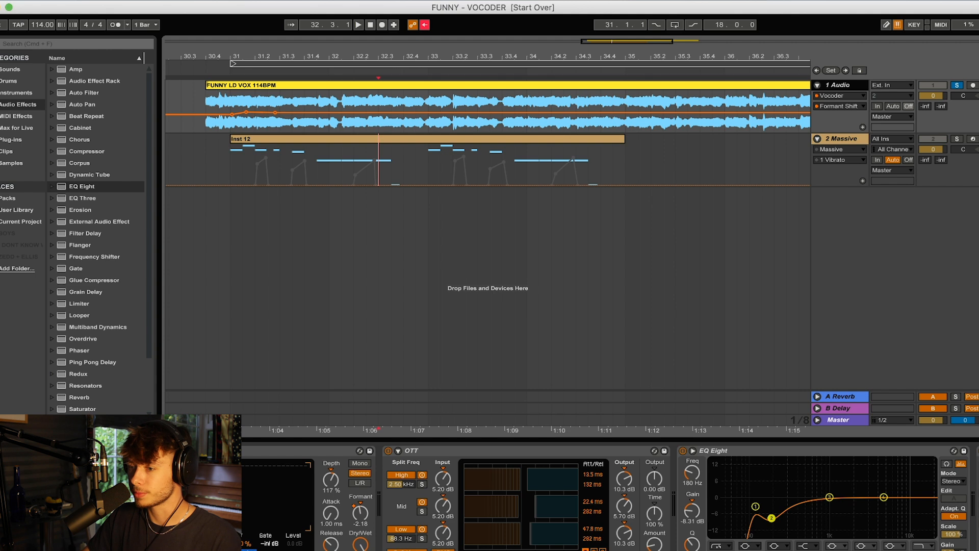
click(389, 451)
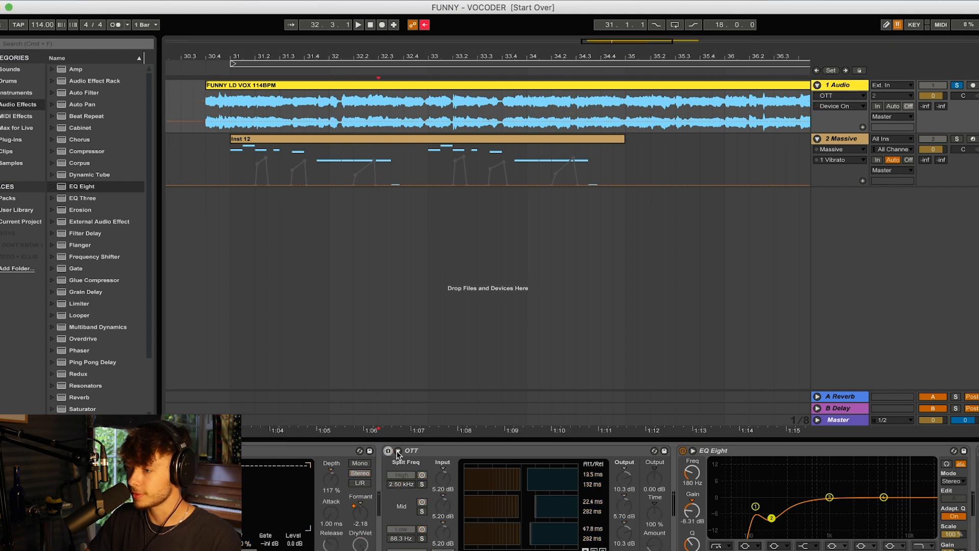
click(684, 452)
click(875, 452)
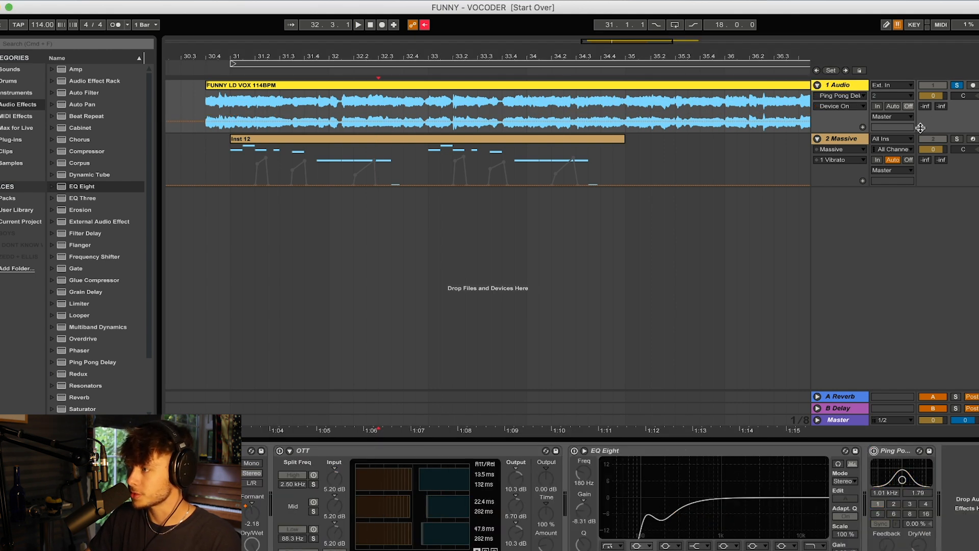
key(space)
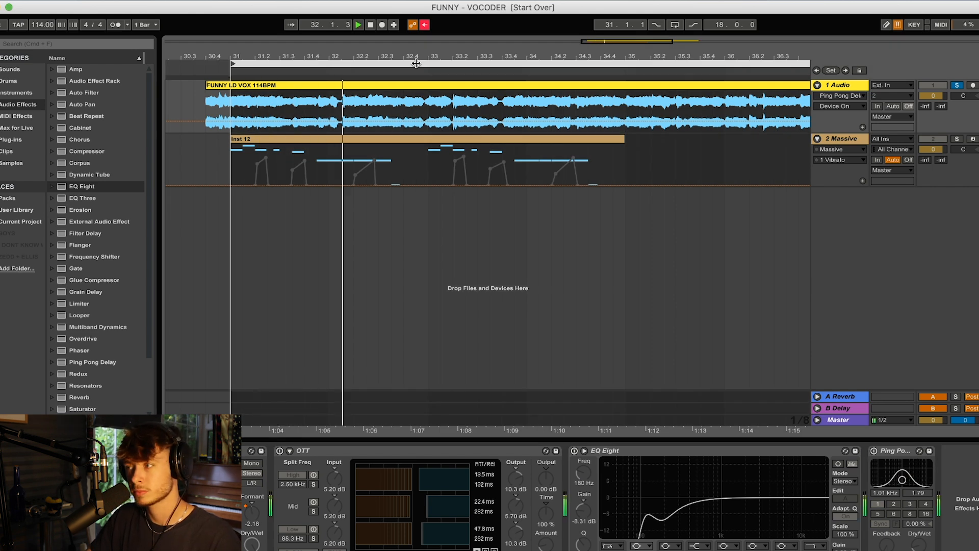
Step: Solo the 2 Massive track, show its devices, and play its Inst 12 clip from bar 31
click(961, 87)
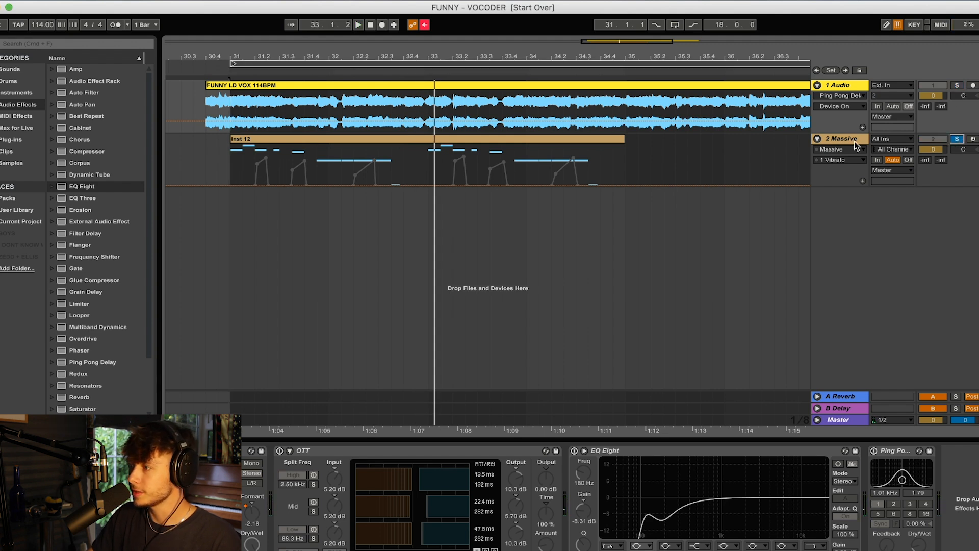
click(837, 141)
key(space)
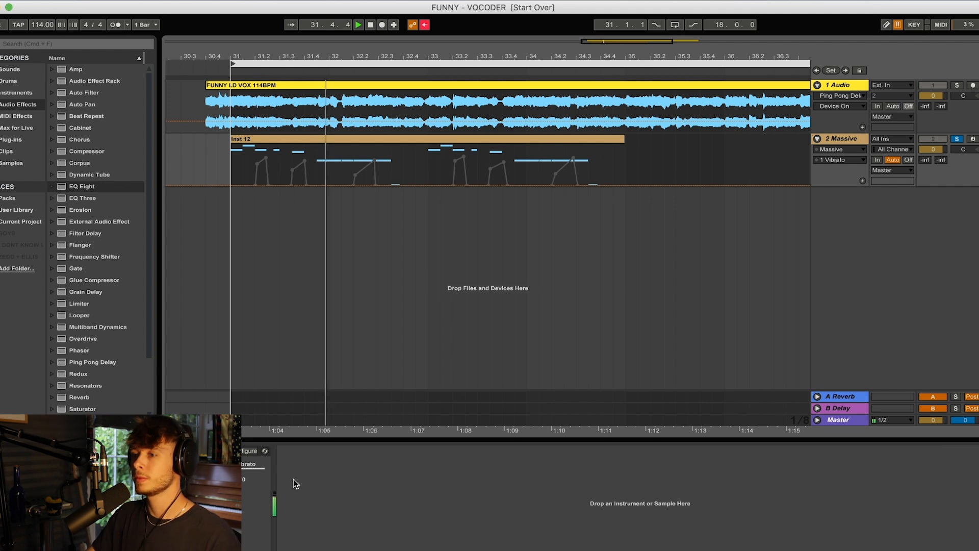
Step: Re-enable the 2 Massive track's Vibrato automation, play the clip again, and clear the track's solo
key(space)
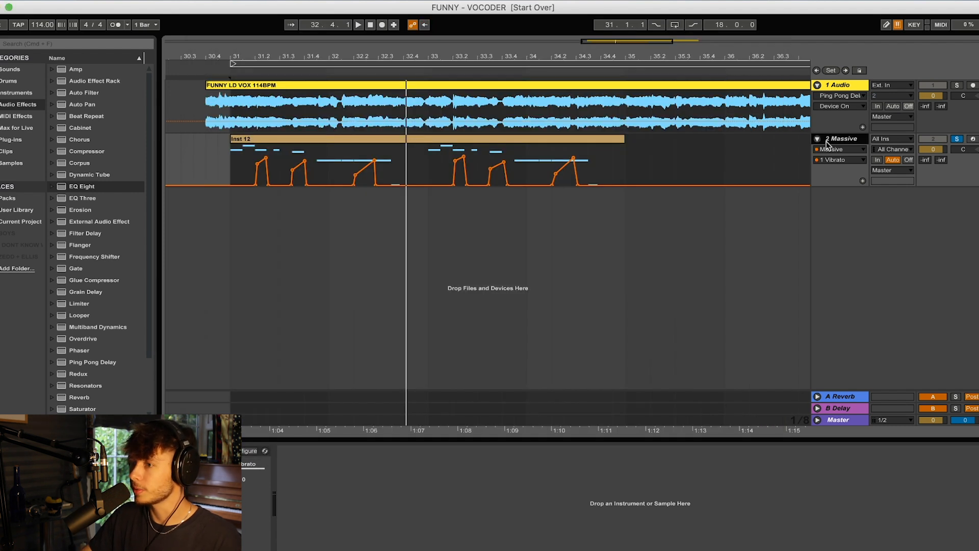
key(space)
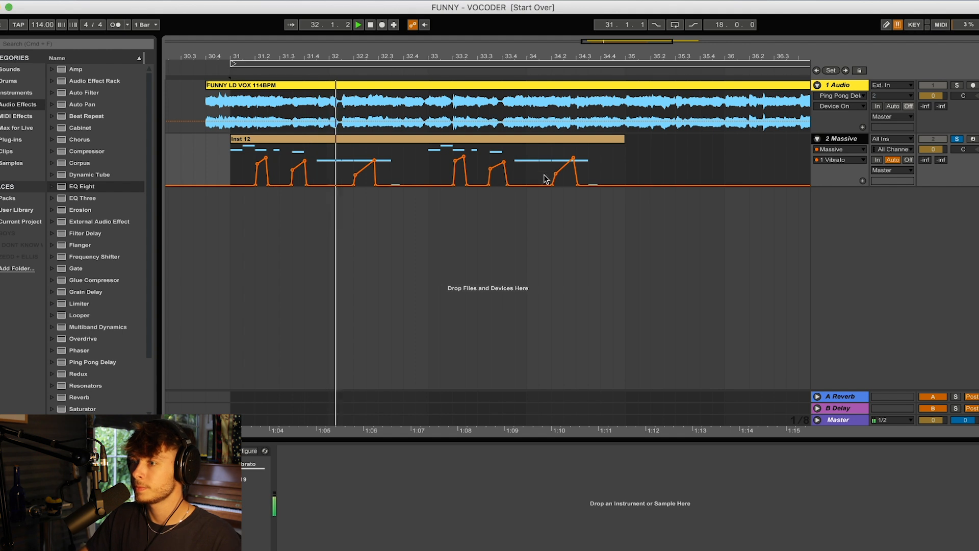
click(959, 140)
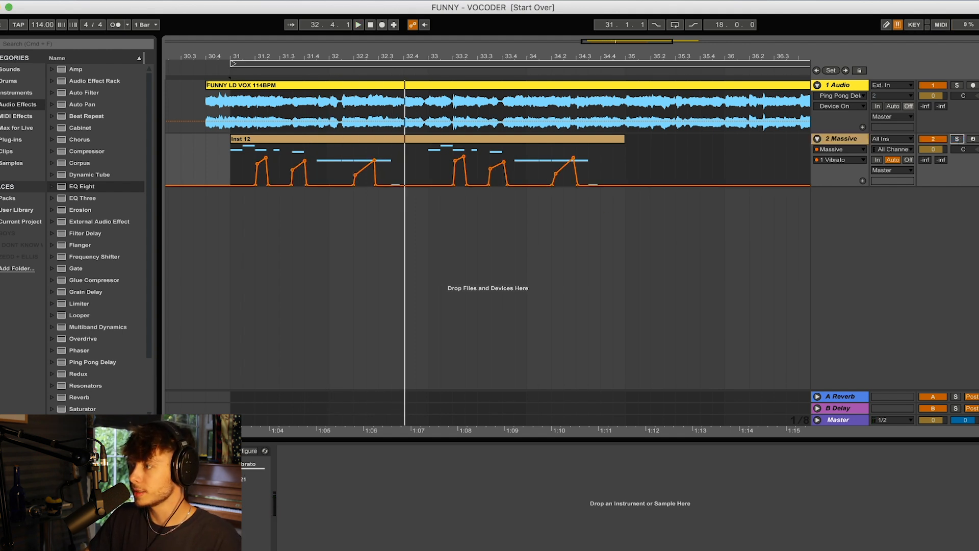
Step: Solo the 1 Audio track, turn its Vocoder back on, and play the vocoded vocal from bar 31
click(839, 85)
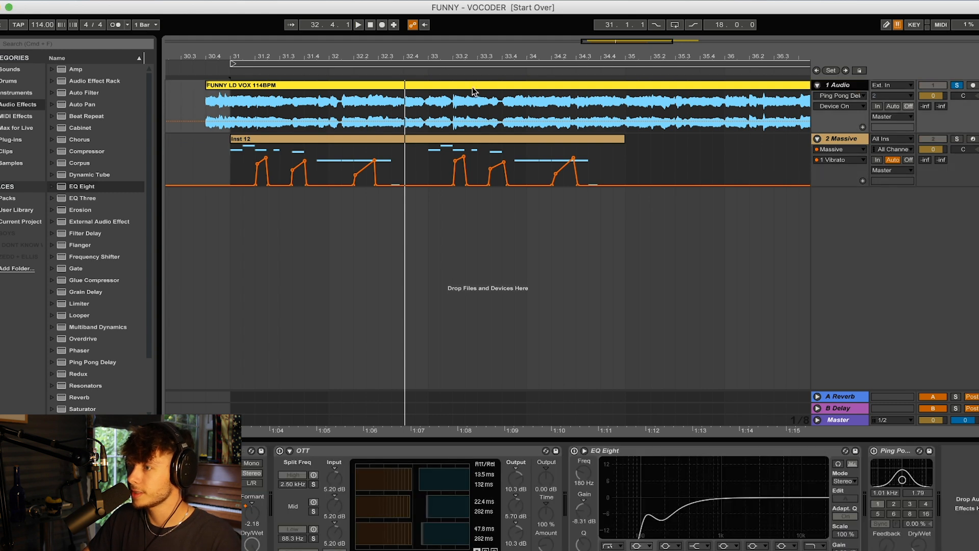
click(455, 61)
scroll(264, 487, left, 3)
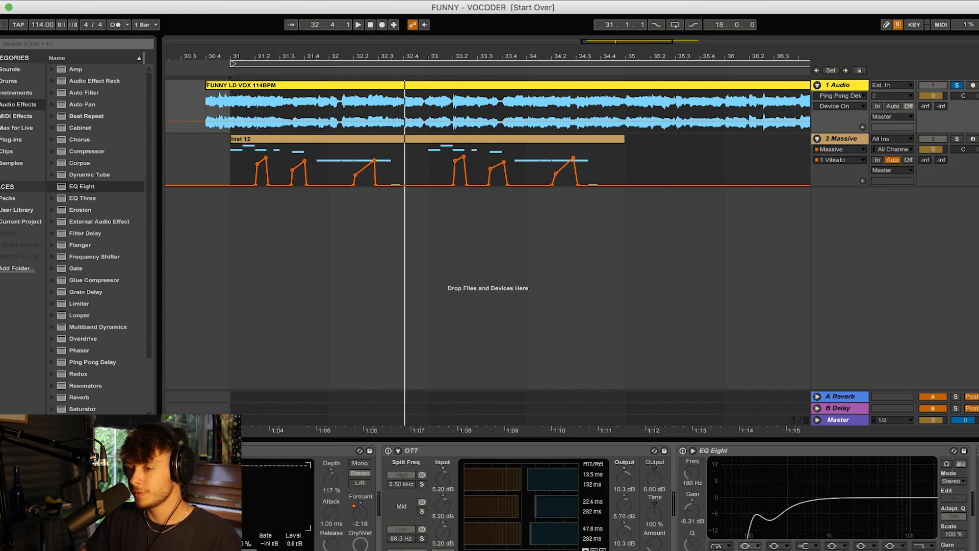
click(87, 451)
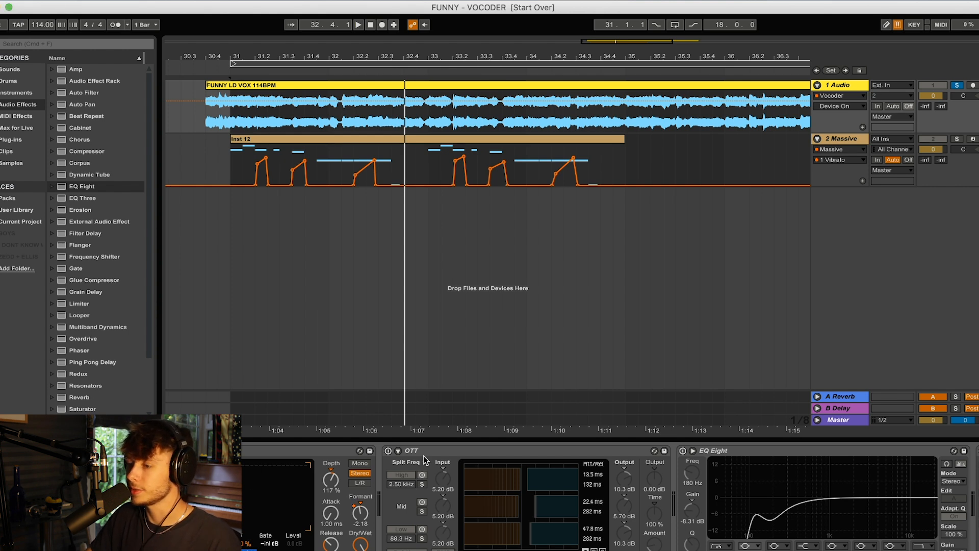
key(space)
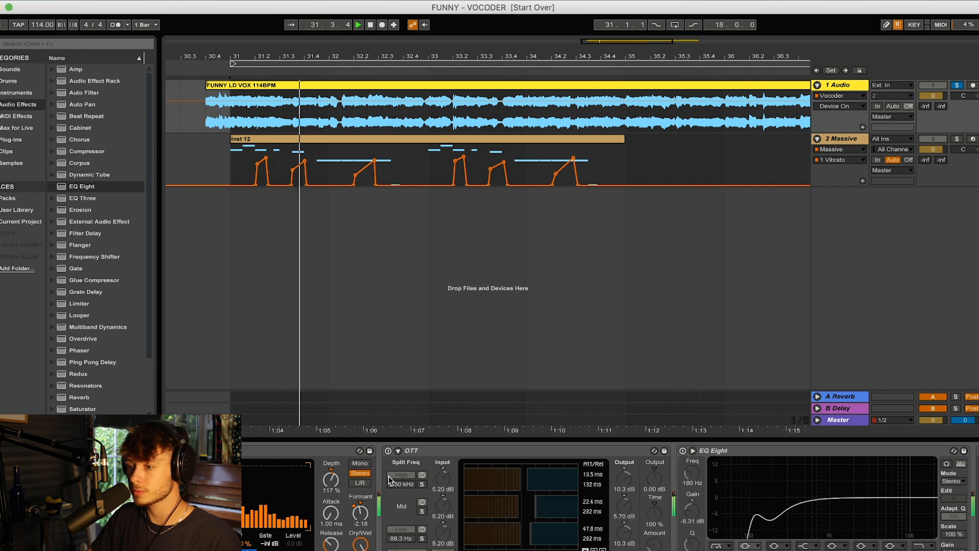
key(space)
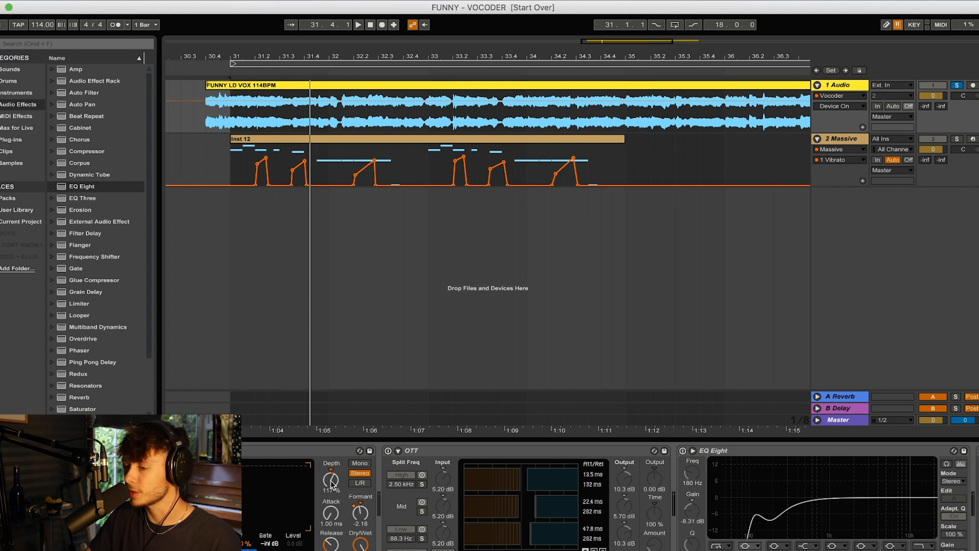
Step: Turn the OTT back on for the 1 Audio track and play the vocal with it
click(389, 451)
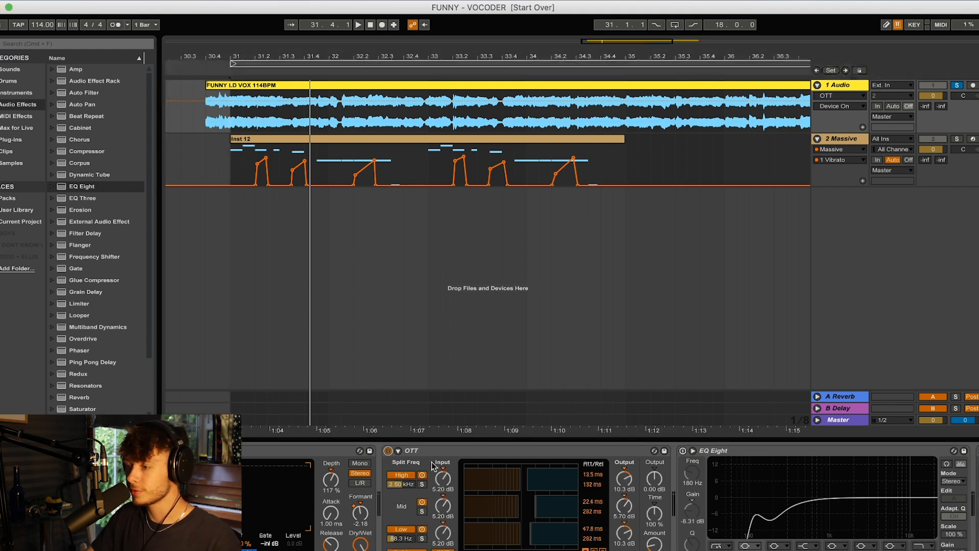
scroll(599, 517, right, 5)
key(space)
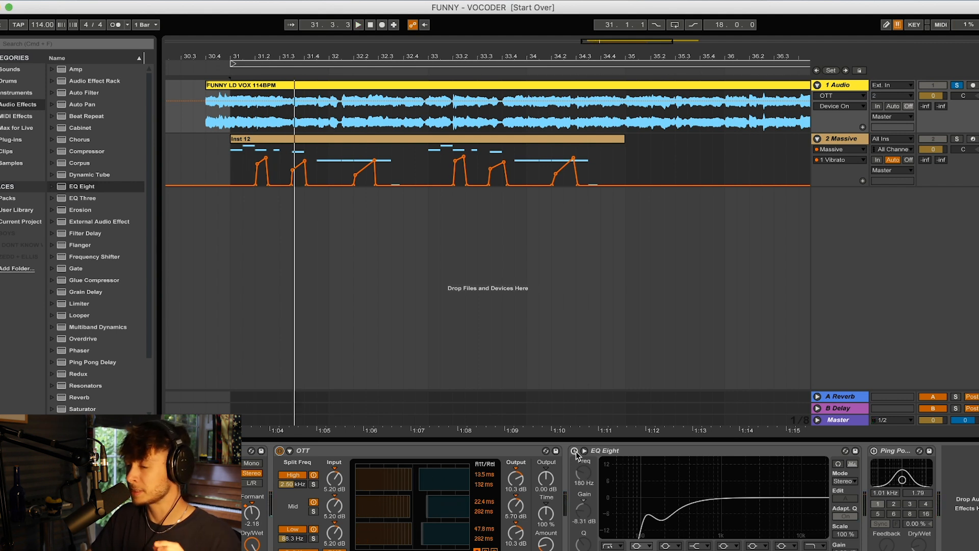
Step: Turn on the 1 Audio track's EQ Eight and Ping Pong Delay, playing the vocal after each
click(575, 451)
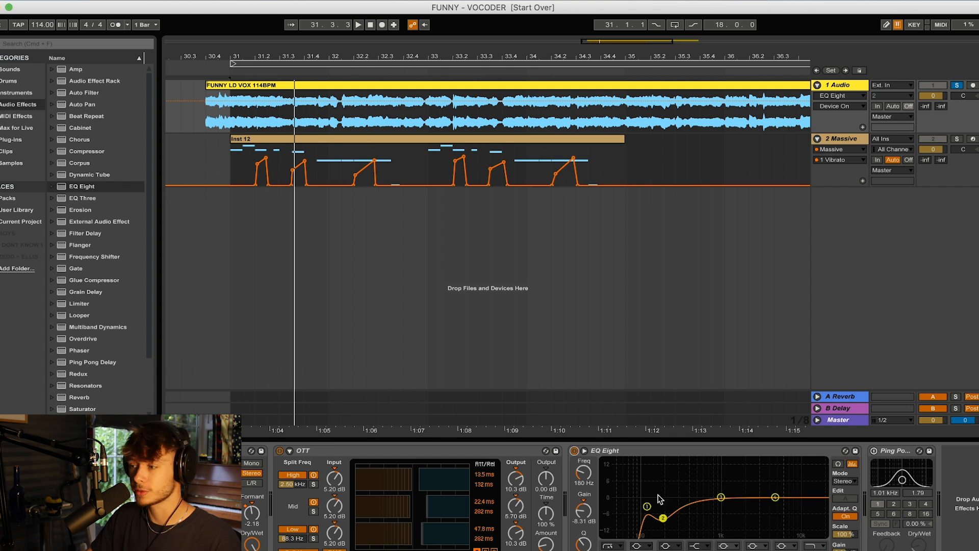
key(space)
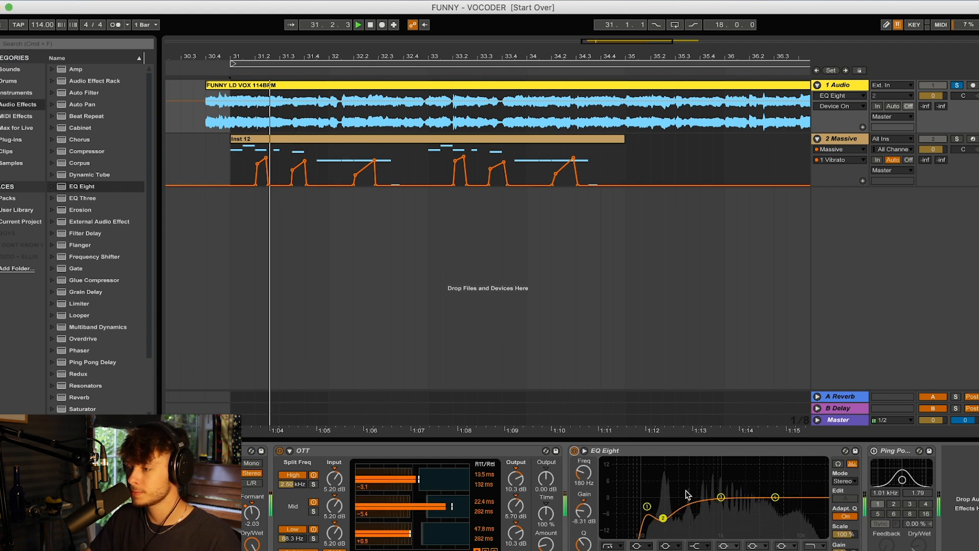
click(874, 451)
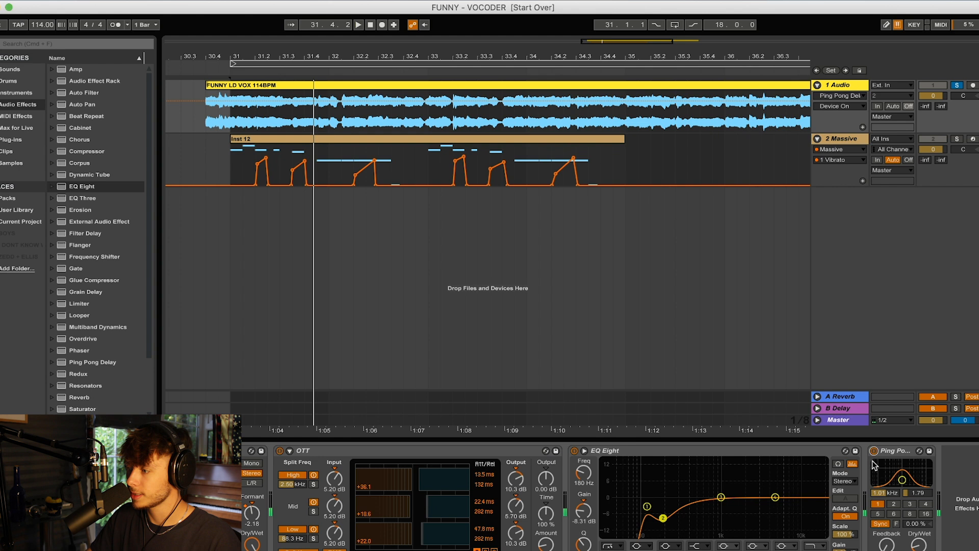
key(space)
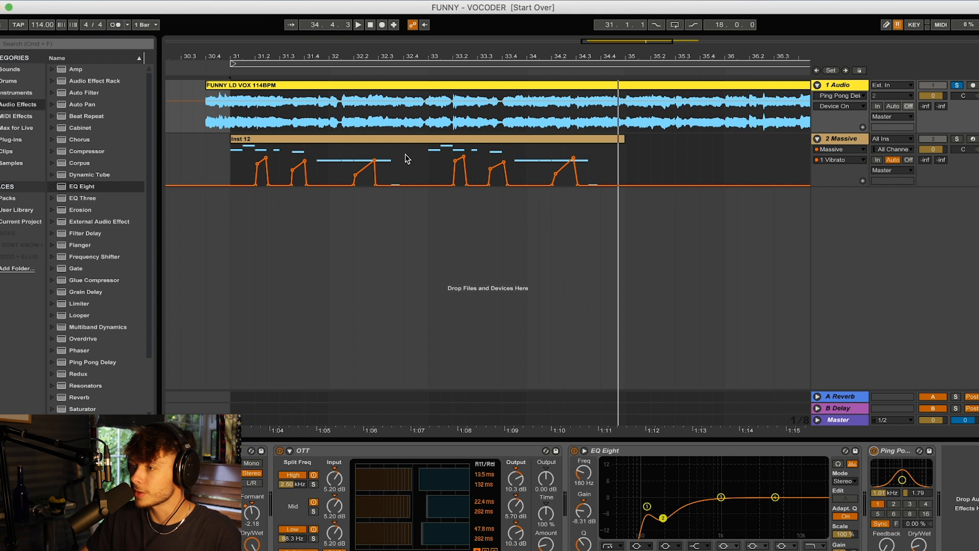
Step: Switch to the FUNNY (ELLIS REMIX) [STRAIGHT RIDDIMS] project in Logic Pro and look through its full track arrangement
click(608, 260)
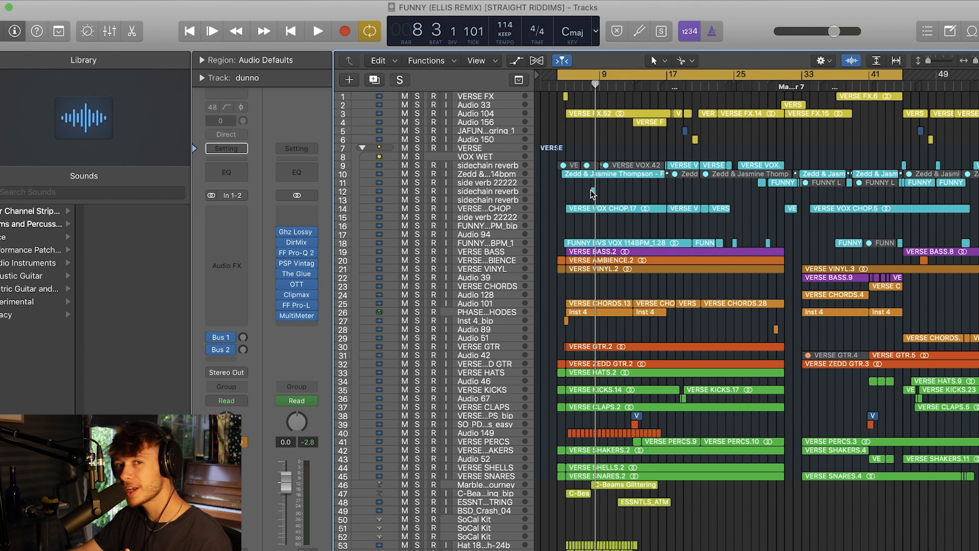
scroll(690, 236, down, 20)
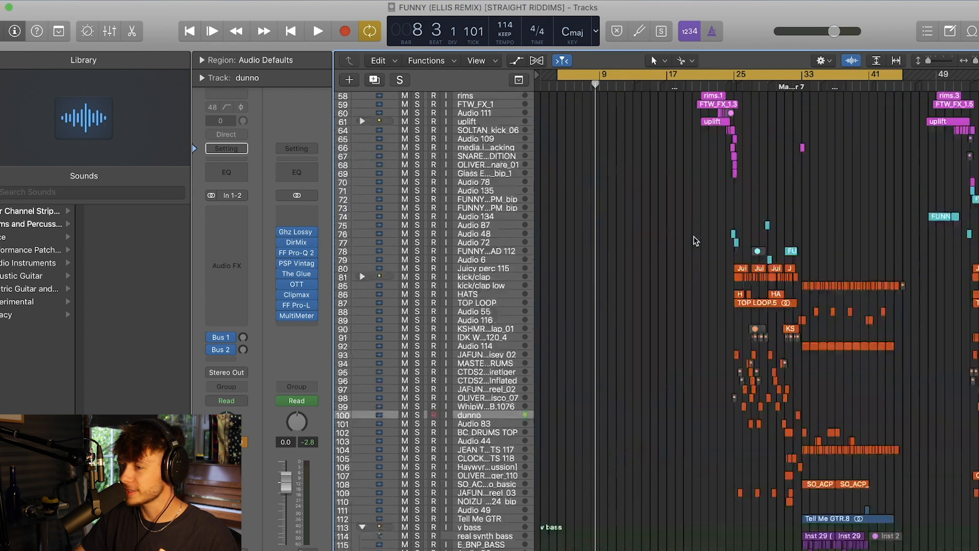
scroll(569, 460, up, 20)
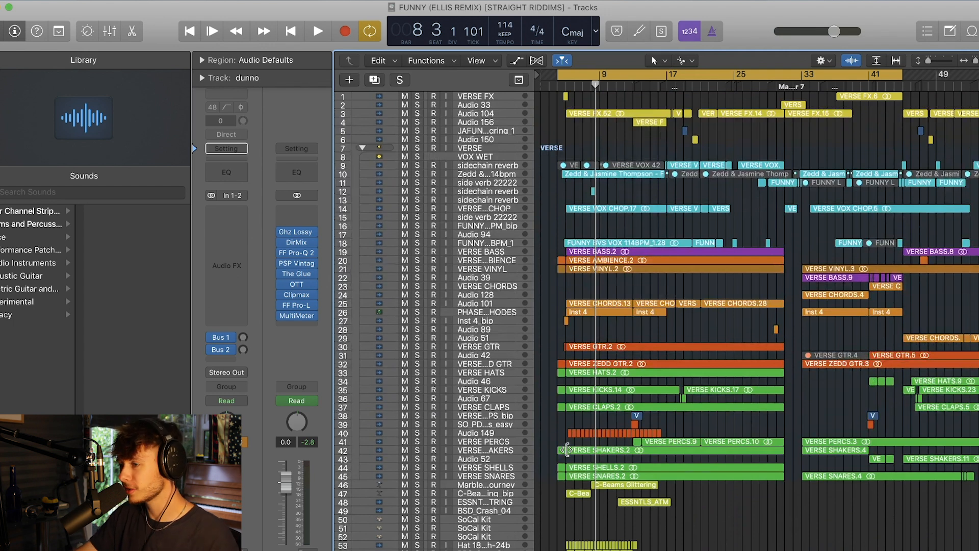
Step: Find the BASS track among the enlarged track rows, select it and show its regions across bars 25 to 31
drag(929, 61, 934, 60)
scroll(754, 219, up, 5)
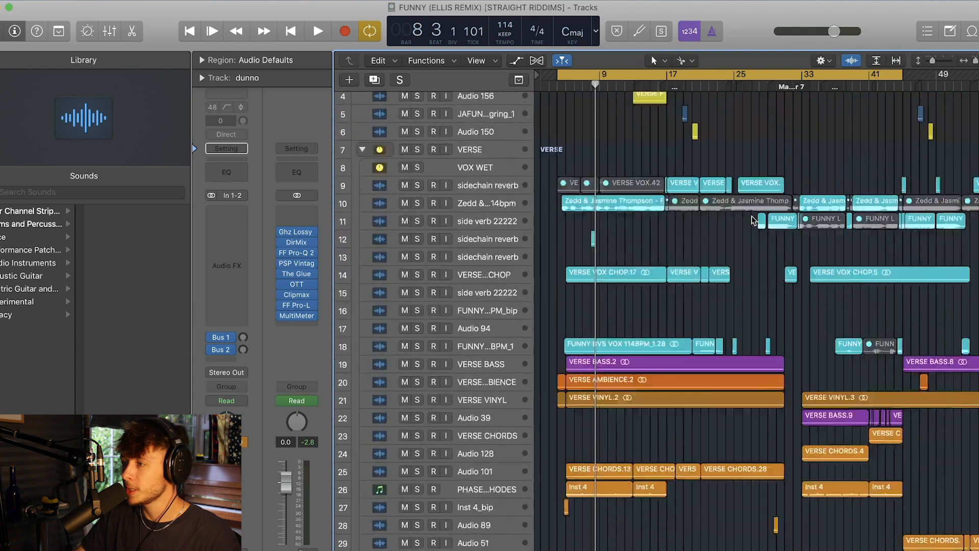
scroll(724, 250, up, 2)
scroll(753, 206, down, 20)
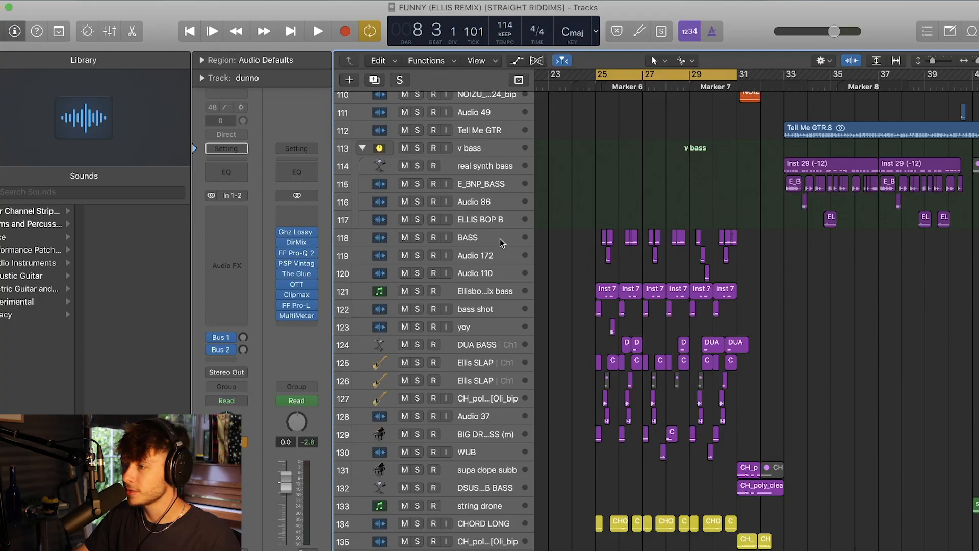
click(500, 239)
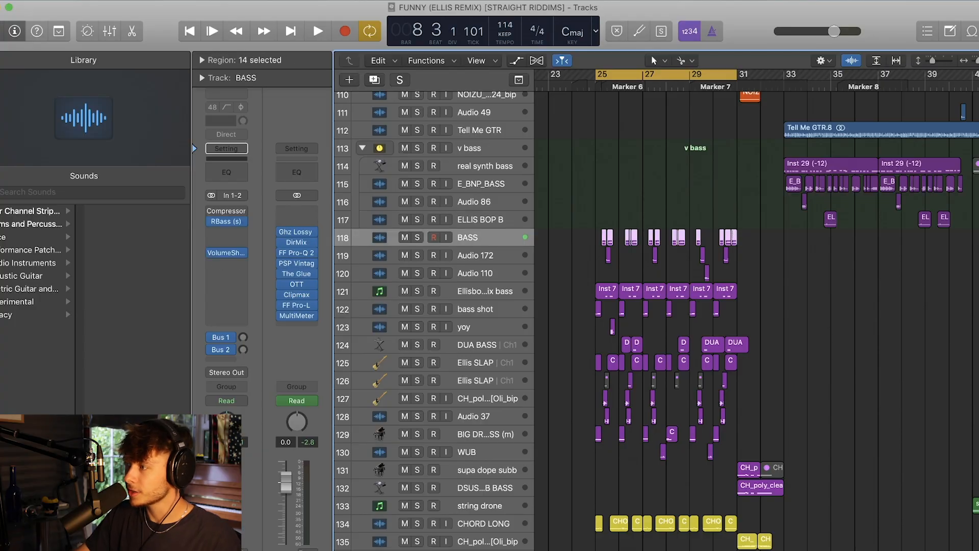
key(super+Right)
key(super+Right)
key(super+Right)
key(super+Right)
key(super+Left)
key(super+Left)
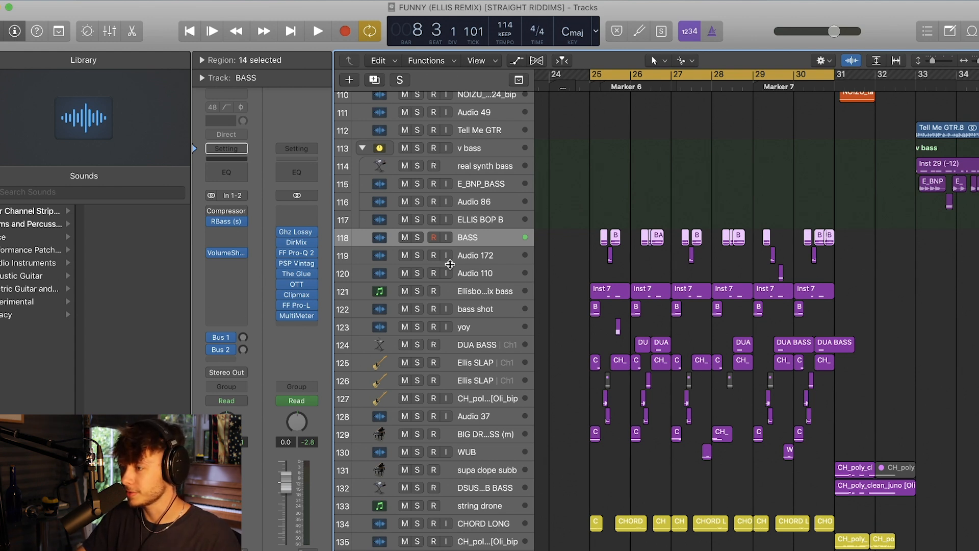
Step: Solo all the bass tracks from 118 to 132 and play them together from bar 25
drag(418, 240, 424, 493)
key(space)
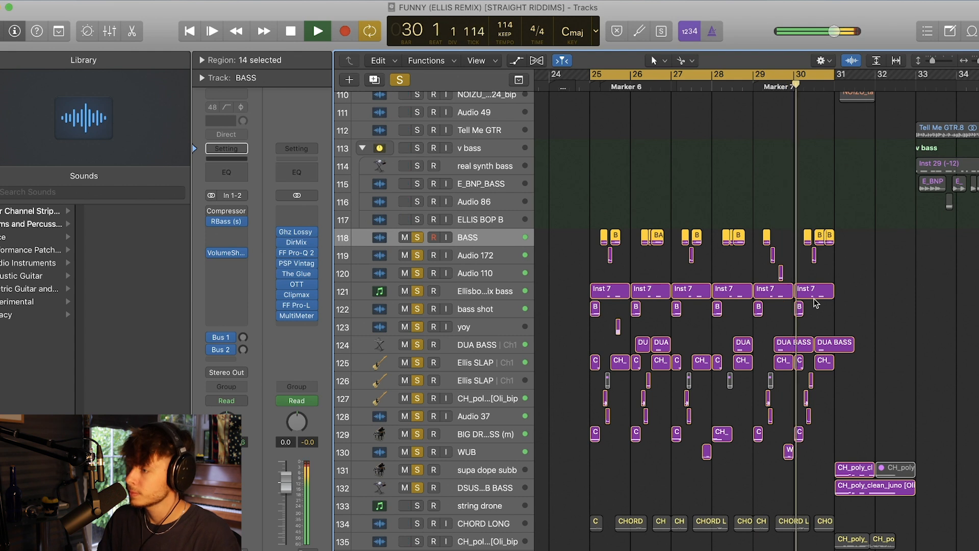
key(space)
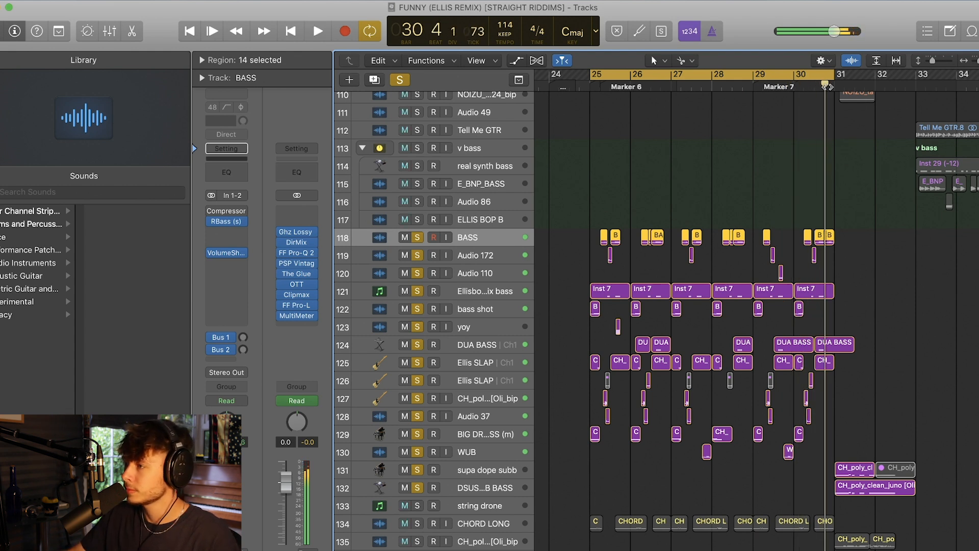
Step: Keep only the BASS and Audio 172 tracks soloed and play their regions from bar 25
key(space)
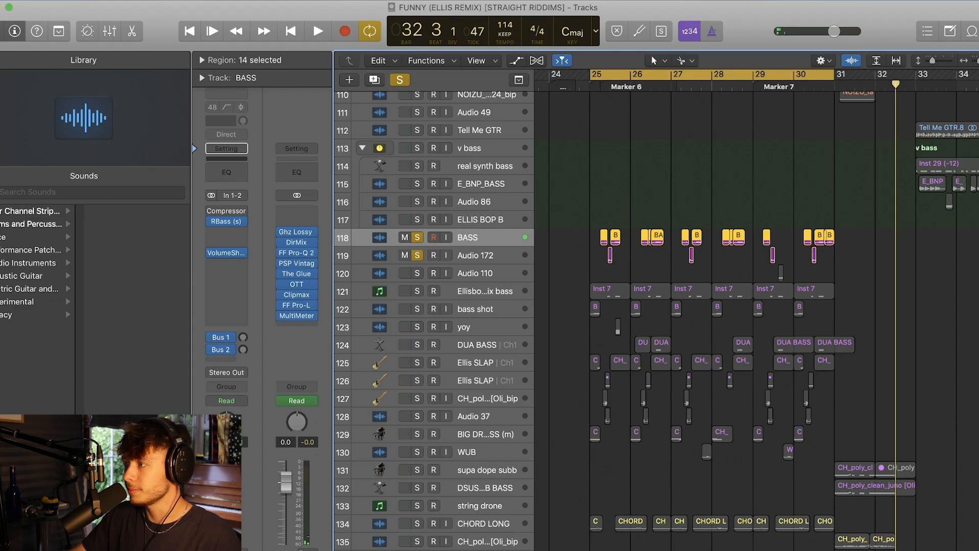
key(super+Right)
key(super+Right)
key(super+Right)
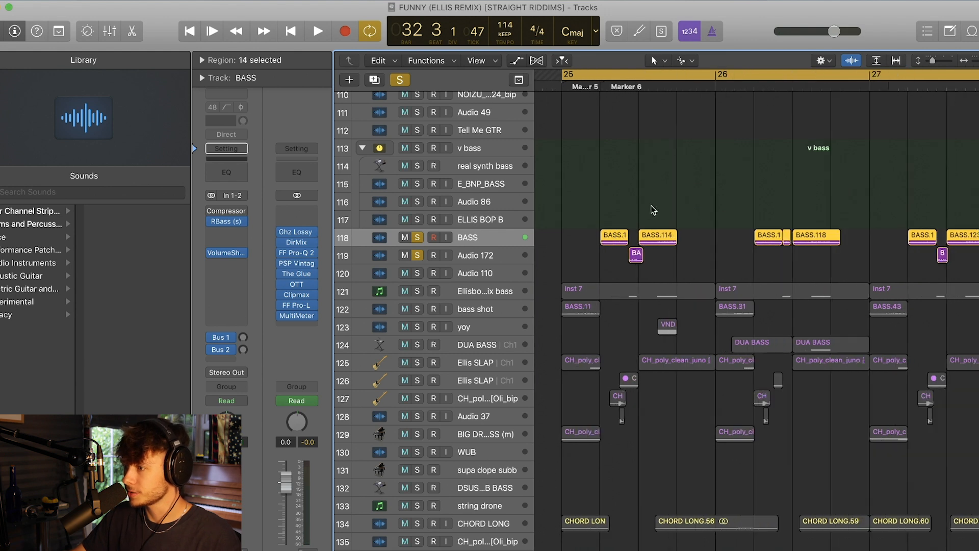
scroll(652, 204, left, 2)
key(space)
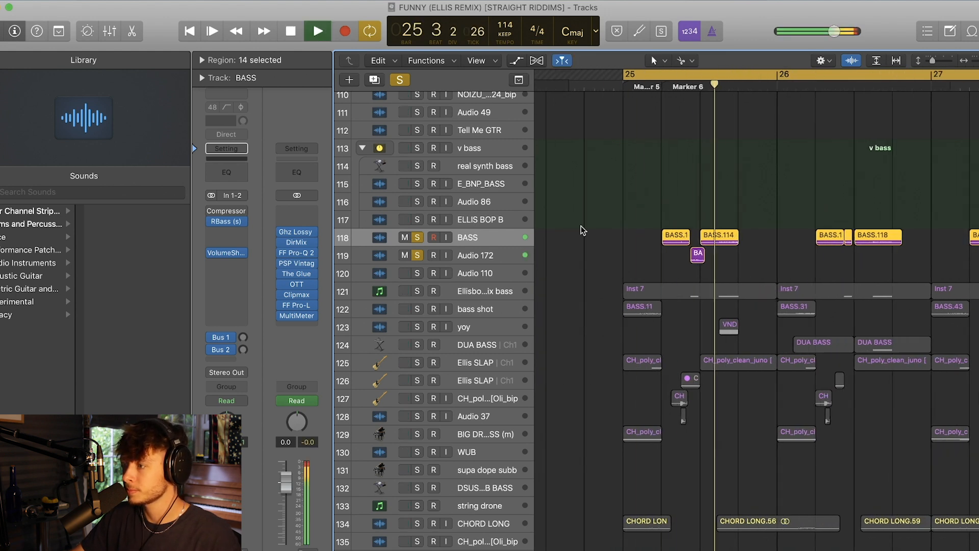
key(space)
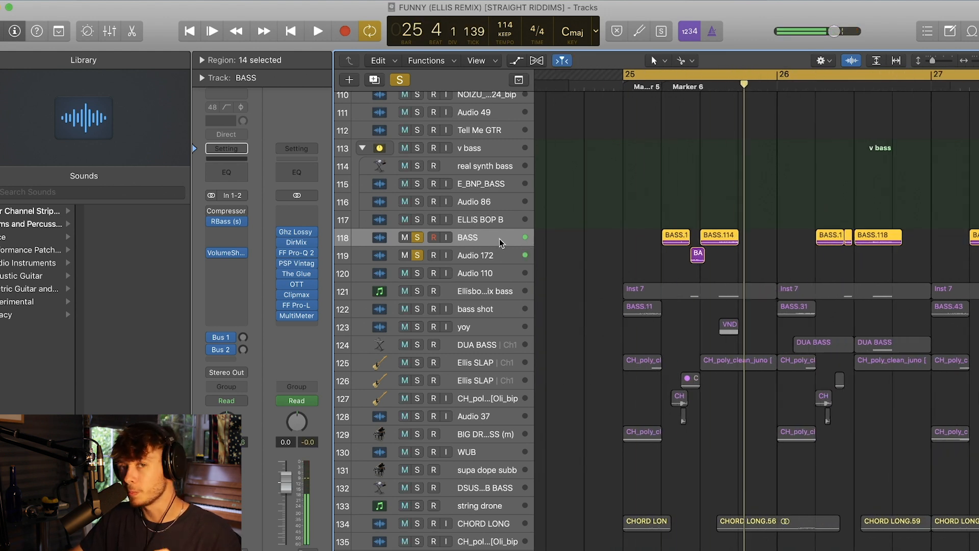
Step: Show the BASS track's RBass plug-in and toggle its bypass during playback to compare the sound
click(226, 221)
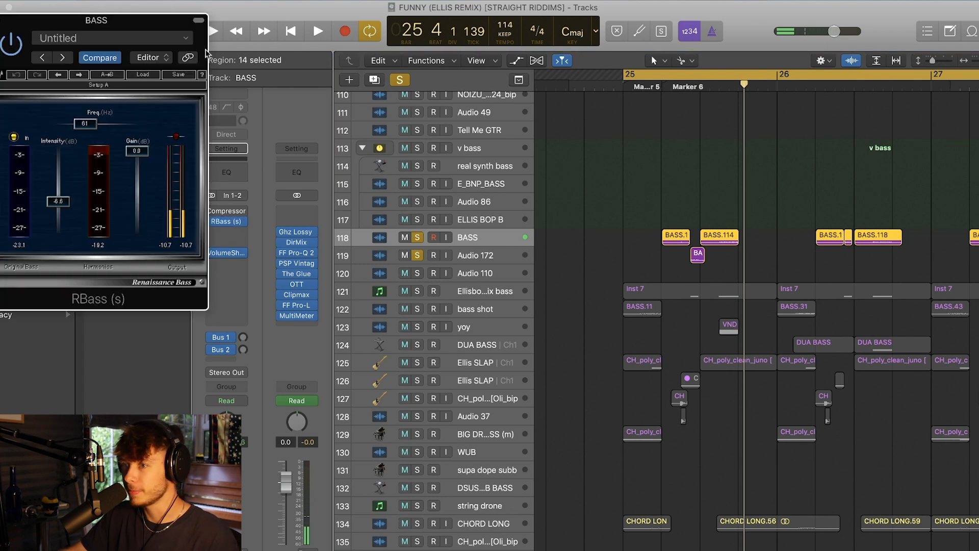
drag(147, 24, 515, 102)
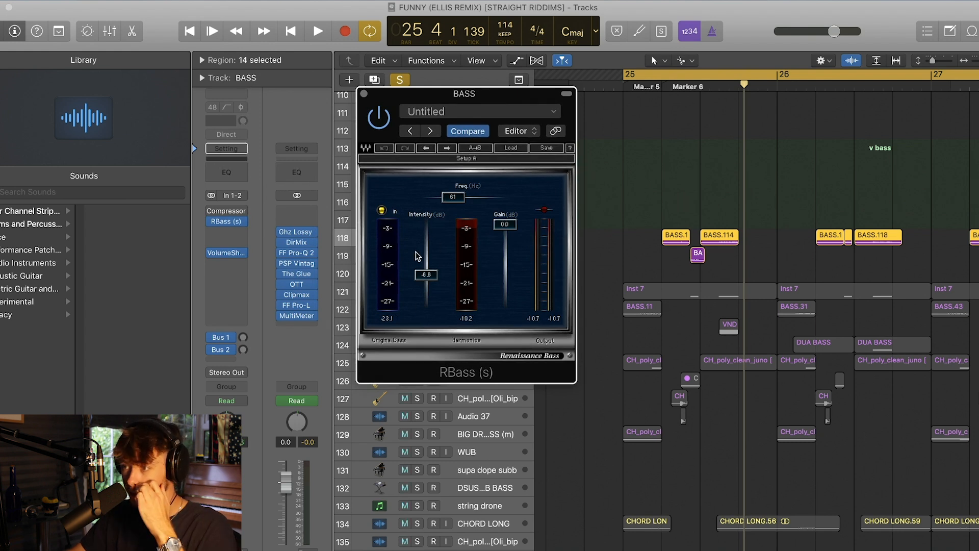
drag(484, 106, 574, 129)
key(space)
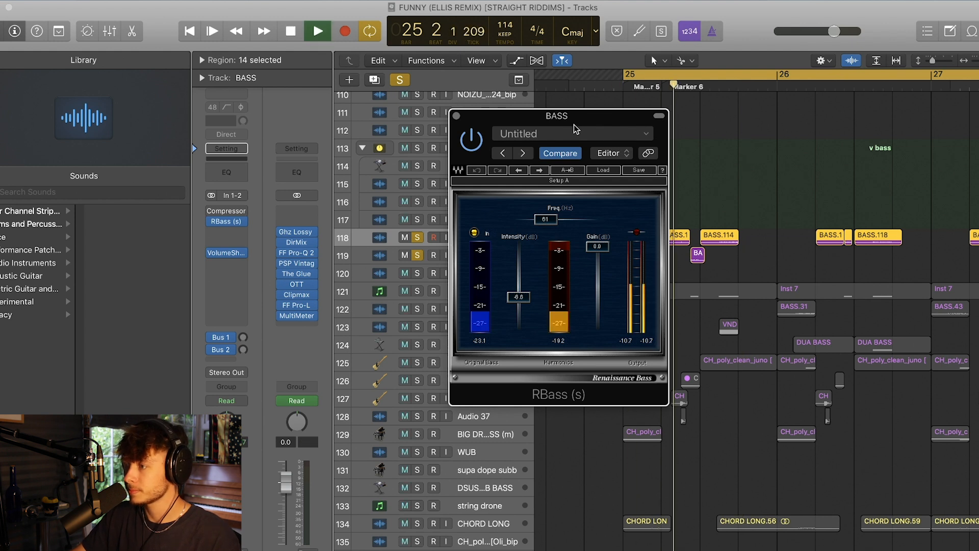
click(472, 139)
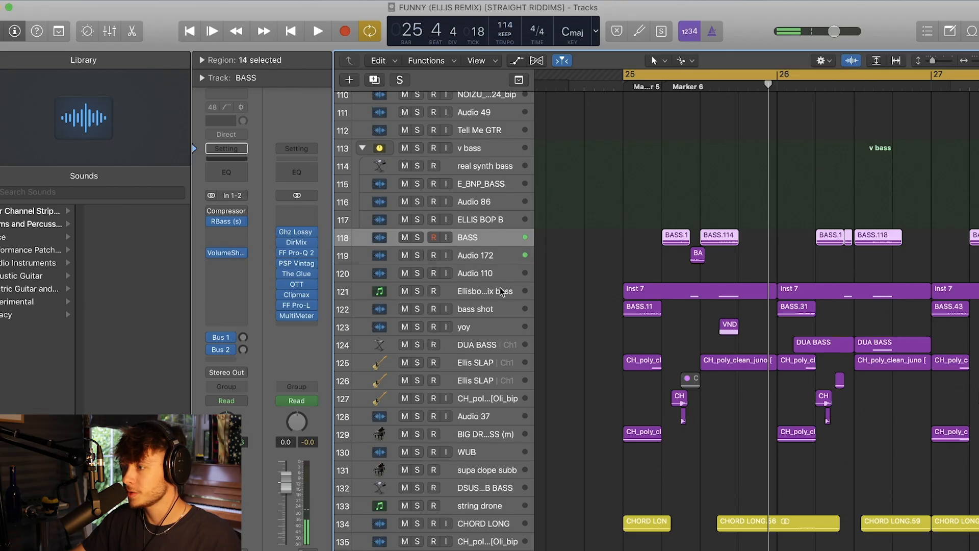
Step: Solo the Ellisbounce mix bass track in place of the previous solos and play it from bar 25
click(500, 289)
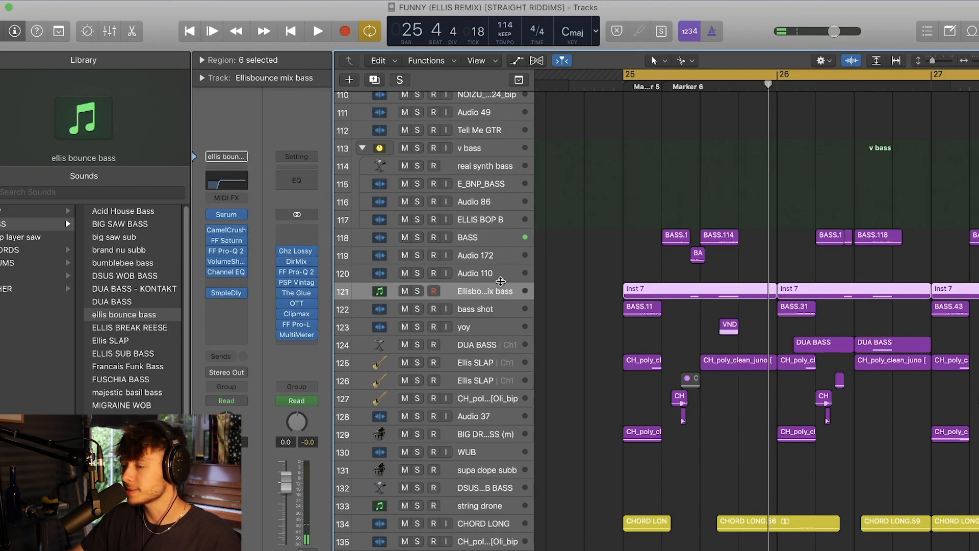
click(418, 291)
scroll(686, 204, right, 3)
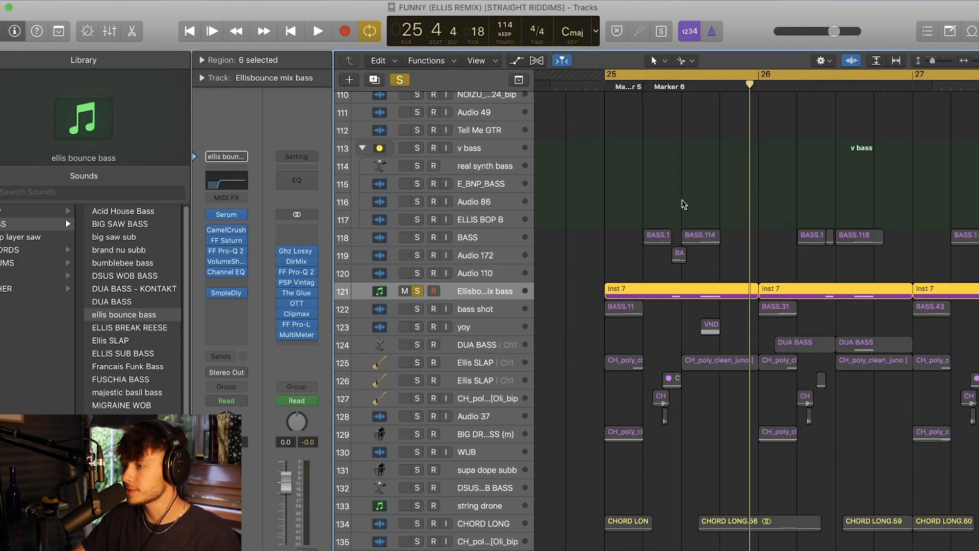
scroll(748, 207, right, 2)
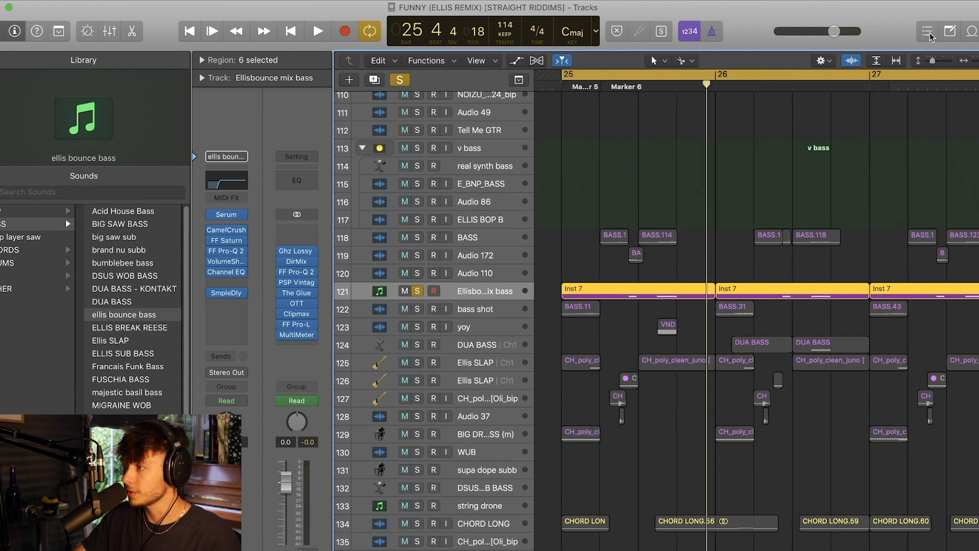
key(space)
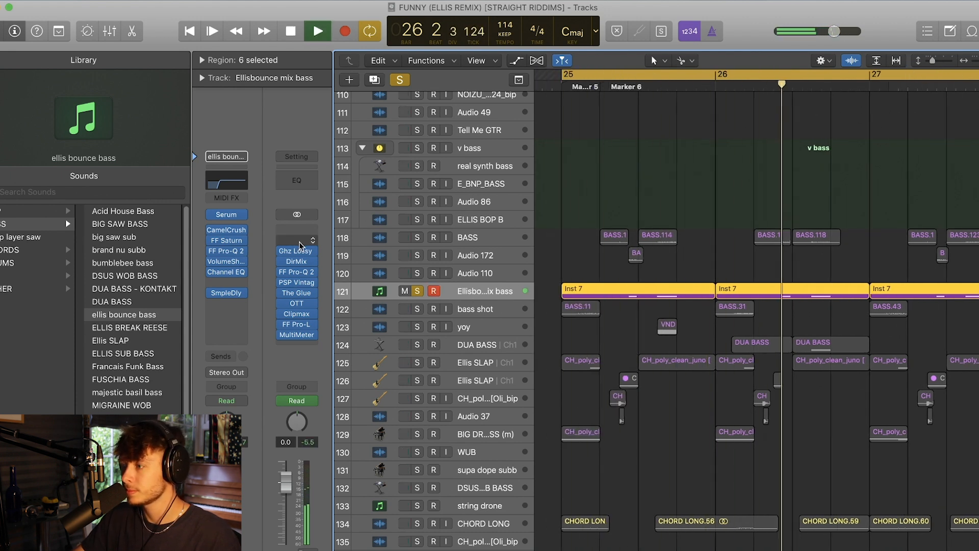
Step: Inspect the Ellisbounce mix bass patch in Serum while the track plays, and close the synth
key(space)
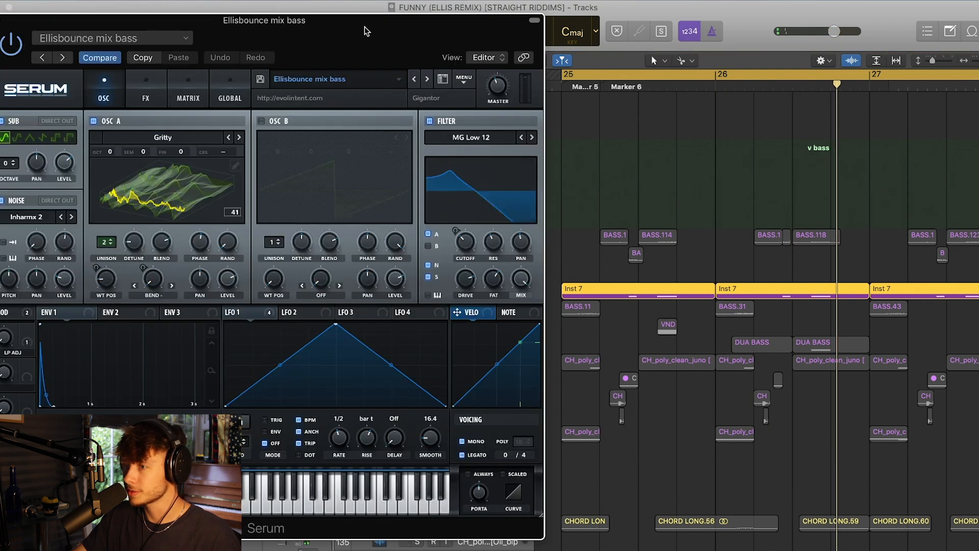
drag(347, 24, 649, 25)
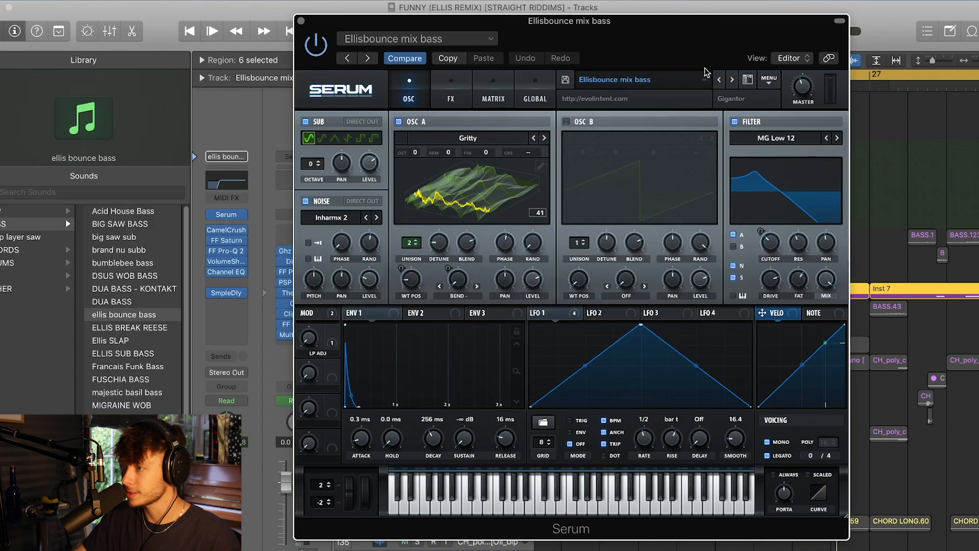
key(space)
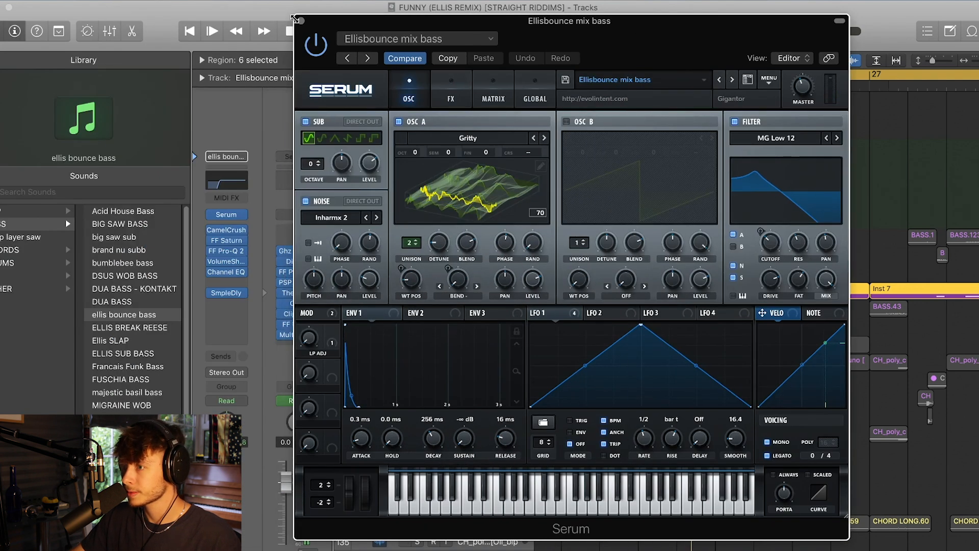
click(301, 21)
Step: Look at the CamelCrusher and FabFilter Saturn distortion settings on the Ellisbounce mix bass track
click(227, 231)
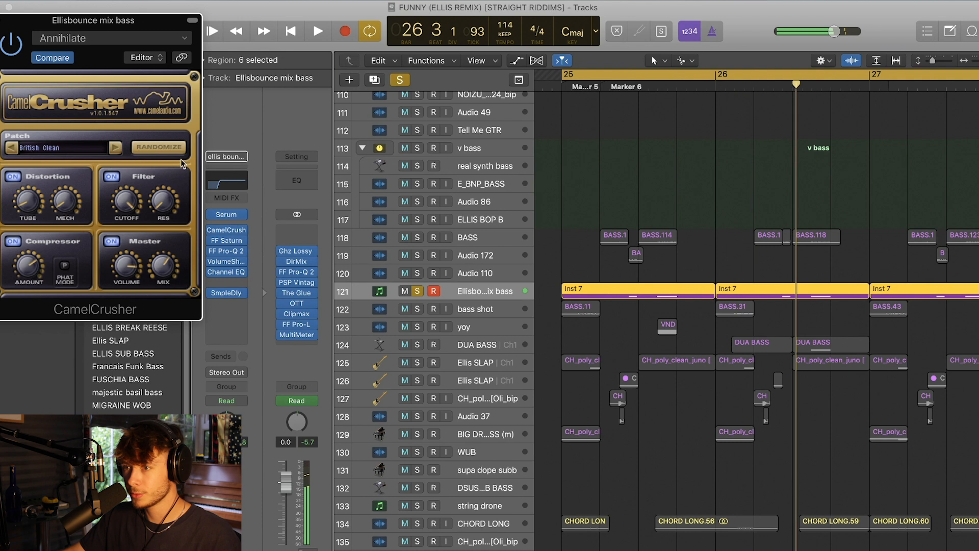
click(227, 230)
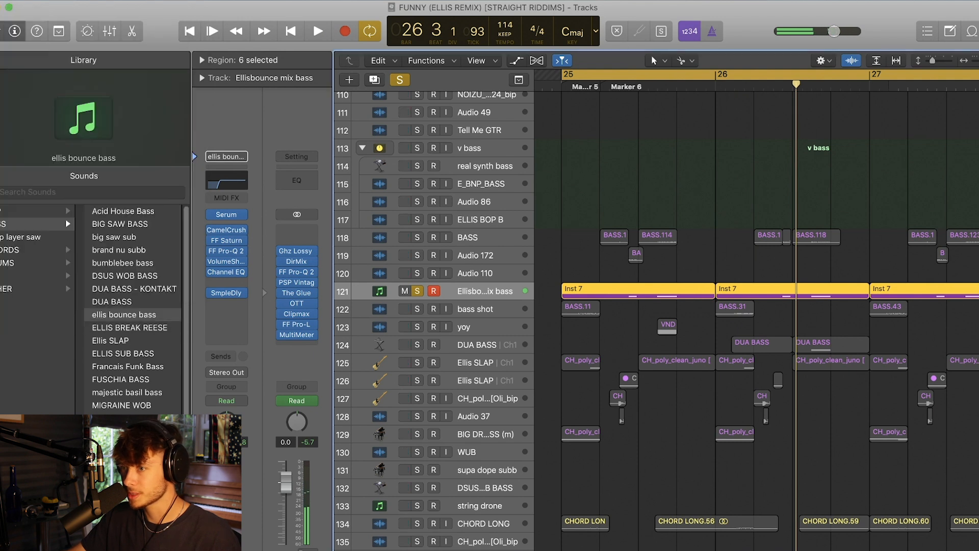
click(229, 240)
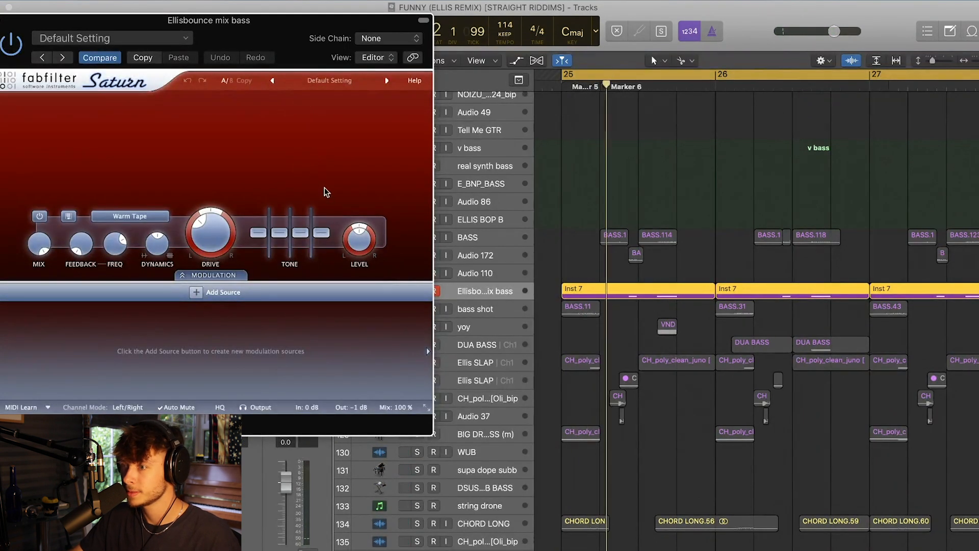
click(1, 20)
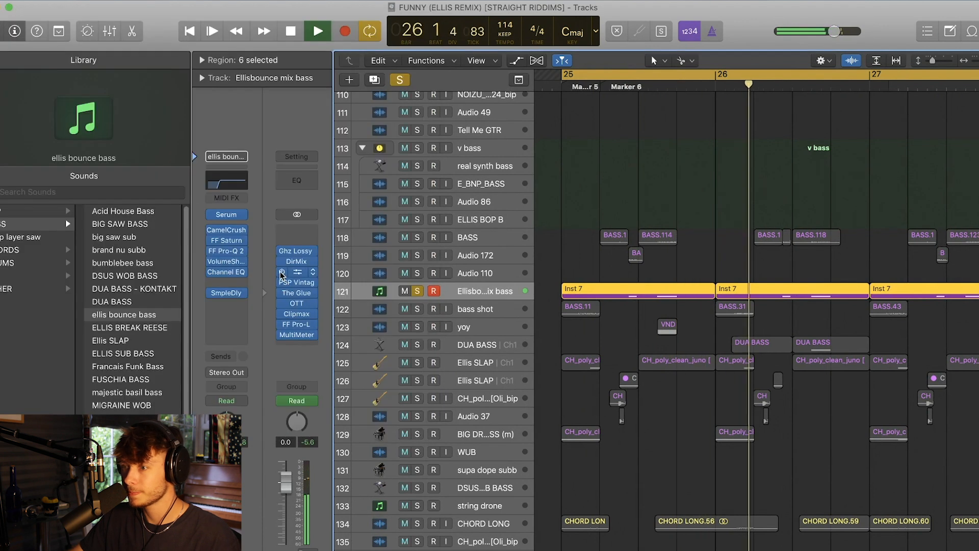
Step: Check the Ellisbounce mix bass track's FF Pro-Q 2 low cut during playback and show its Sample Delay
click(226, 251)
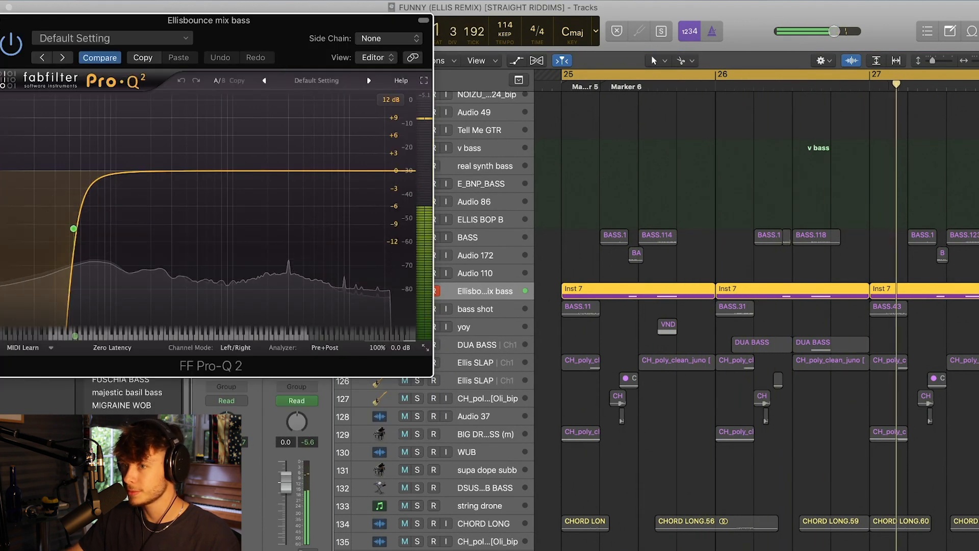
click(1, 20)
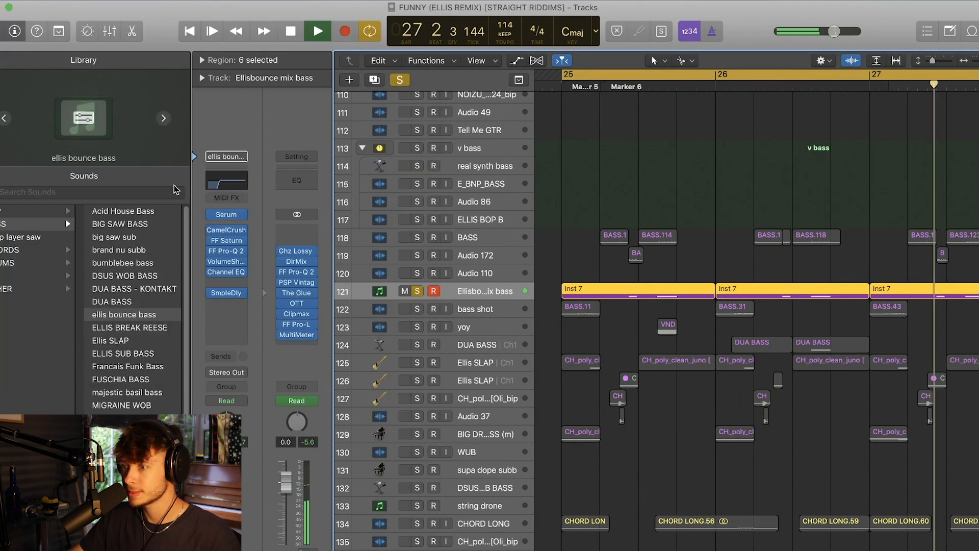
click(225, 295)
key(space)
drag(205, 34, 488, 154)
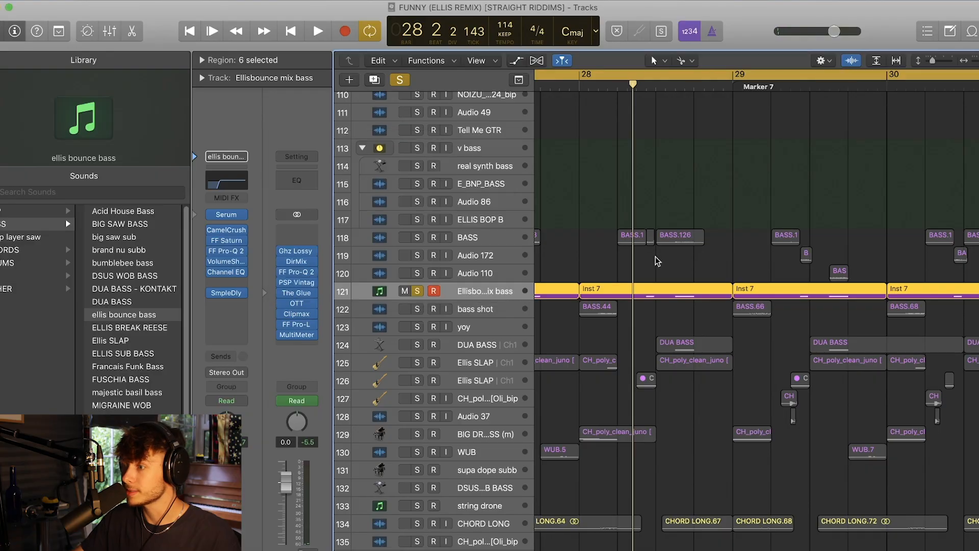
Step: Add the BASS and Audio 172 tracks to the soloed Ellisbounce mix bass, and clear all solos
drag(416, 240, 417, 257)
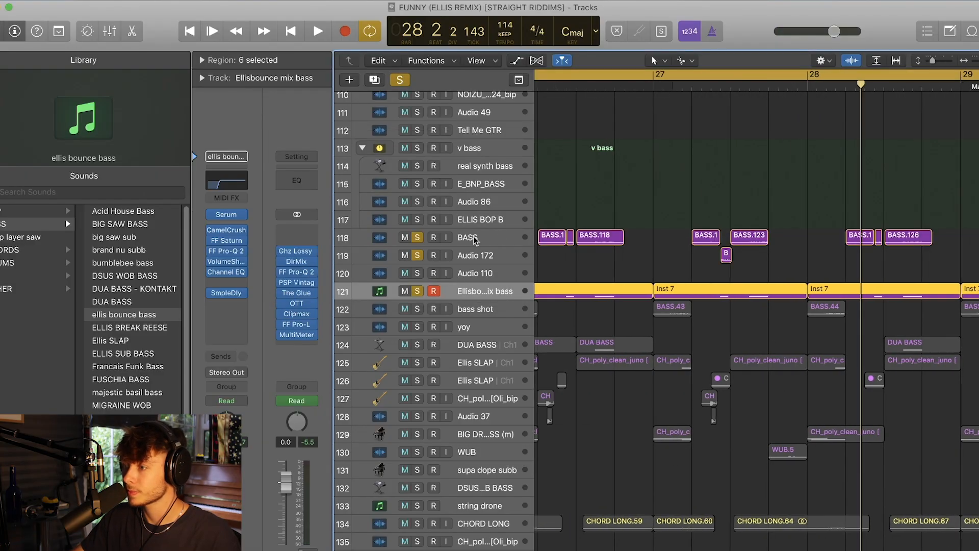
scroll(542, 229, left, 10)
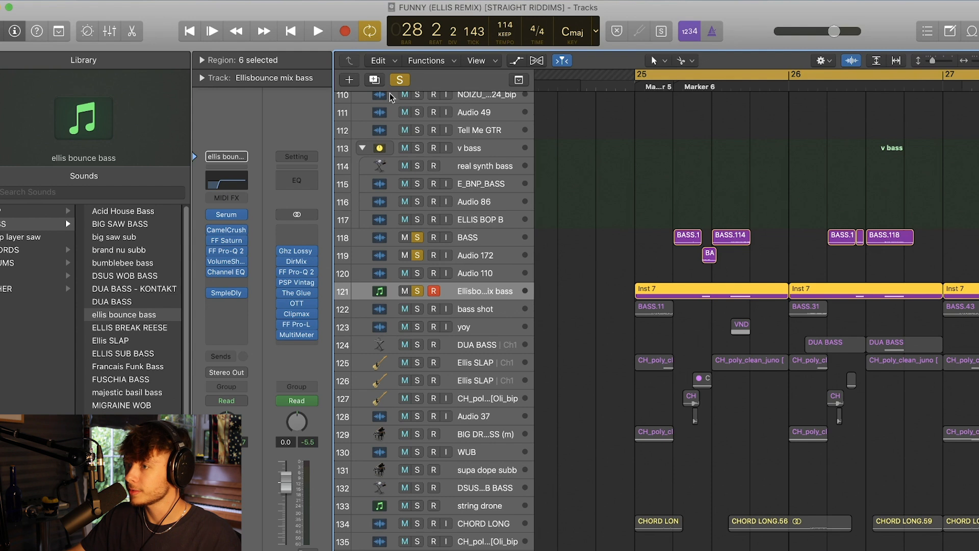
click(400, 80)
Step: Solo the bass shot track and play its regions from bar 25
click(481, 317)
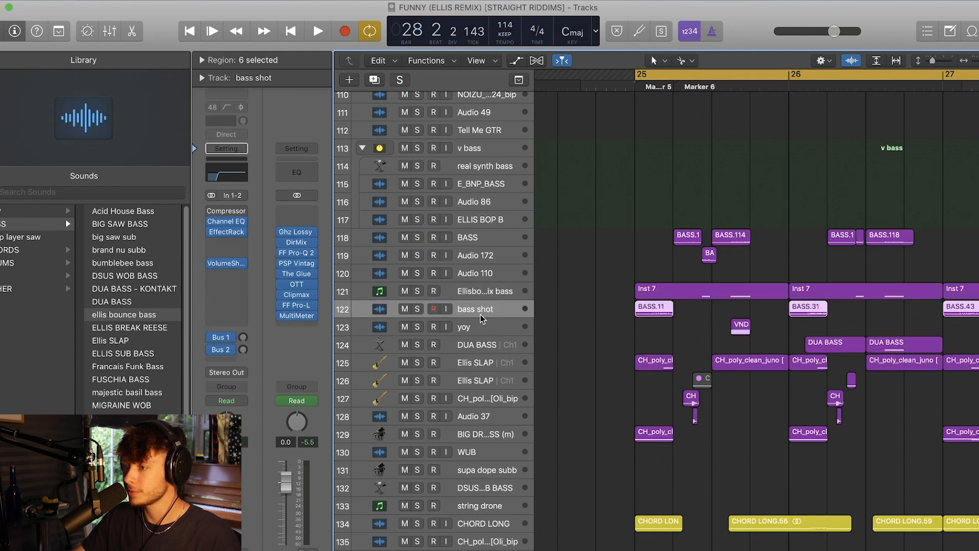
click(417, 309)
key(space)
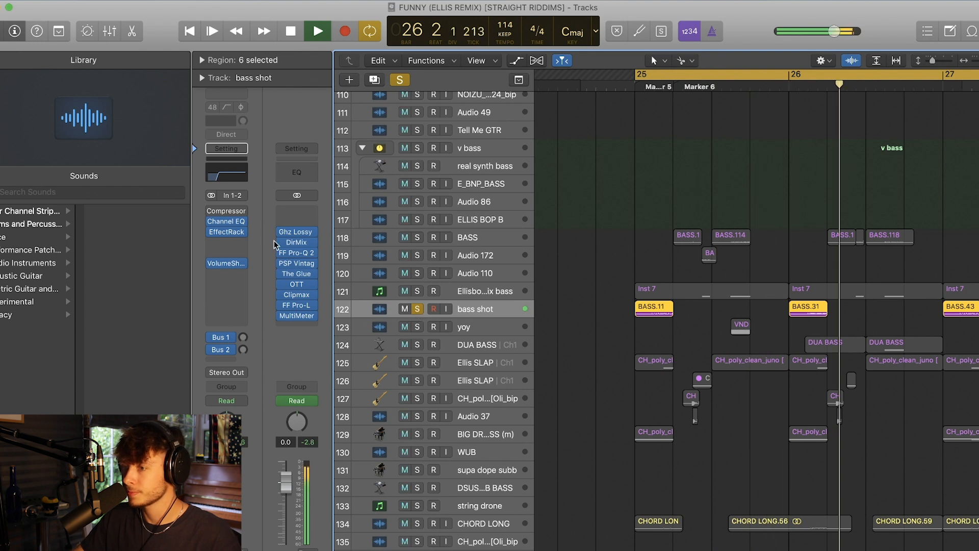
Step: Examine the PrimalTap delay in the bass shot track's Soundtoys EffectRack and close the plug-in
click(299, 173)
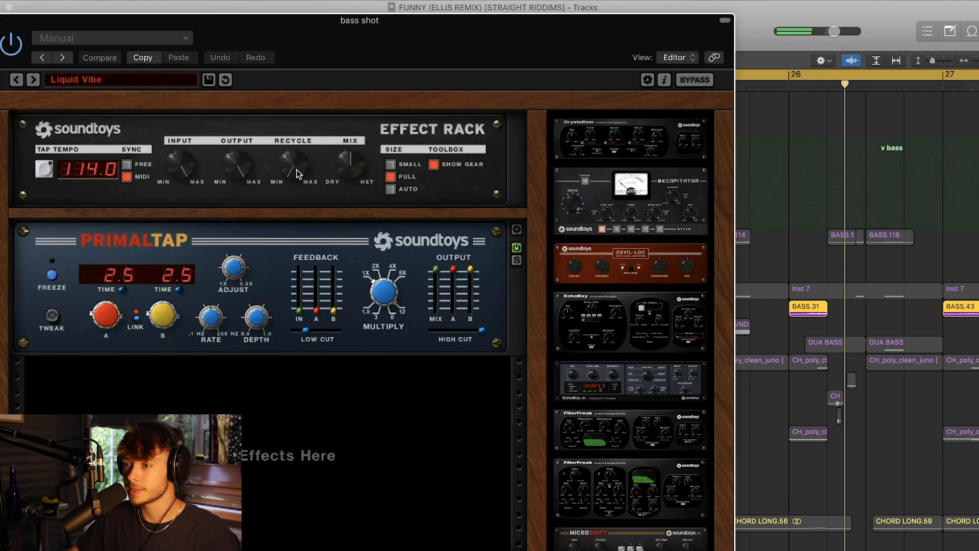
drag(345, 44, 478, 50)
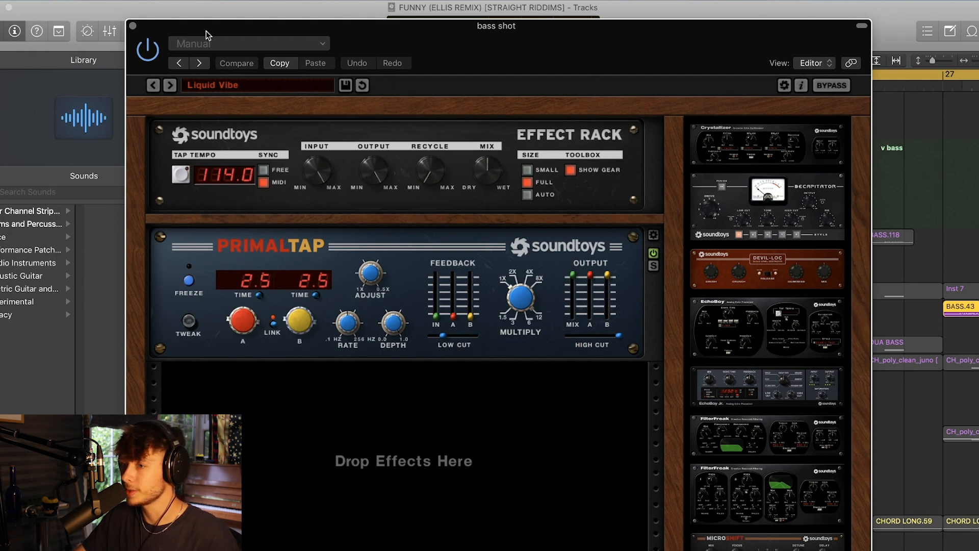
click(133, 26)
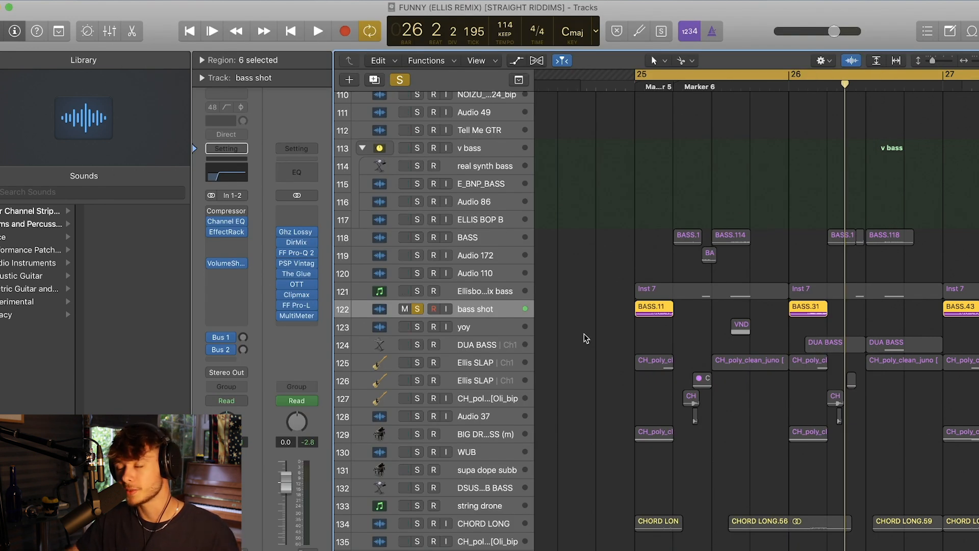
Step: Check the bass shot track's Channel EQ, close it, and clear the track's solo
click(227, 222)
click(6, 22)
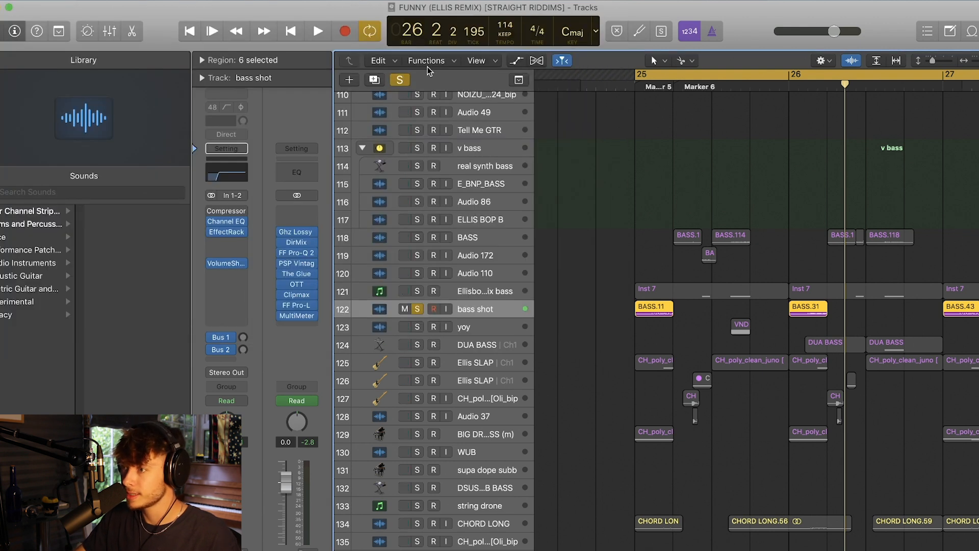
click(399, 79)
Step: Solo and select the BIG DROP BASS (m) track, and play its regions from bar 25
scroll(449, 276, down, 3)
click(417, 376)
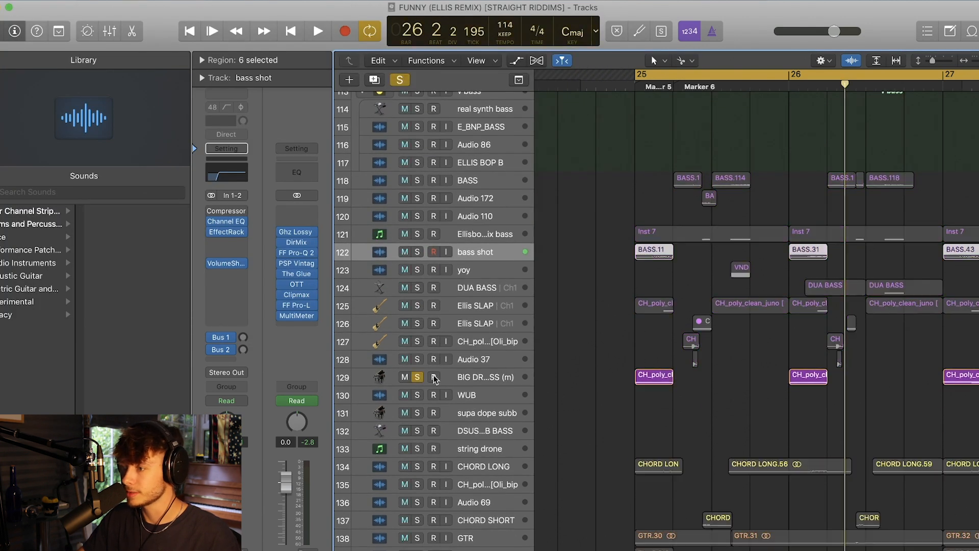
click(499, 376)
key(space)
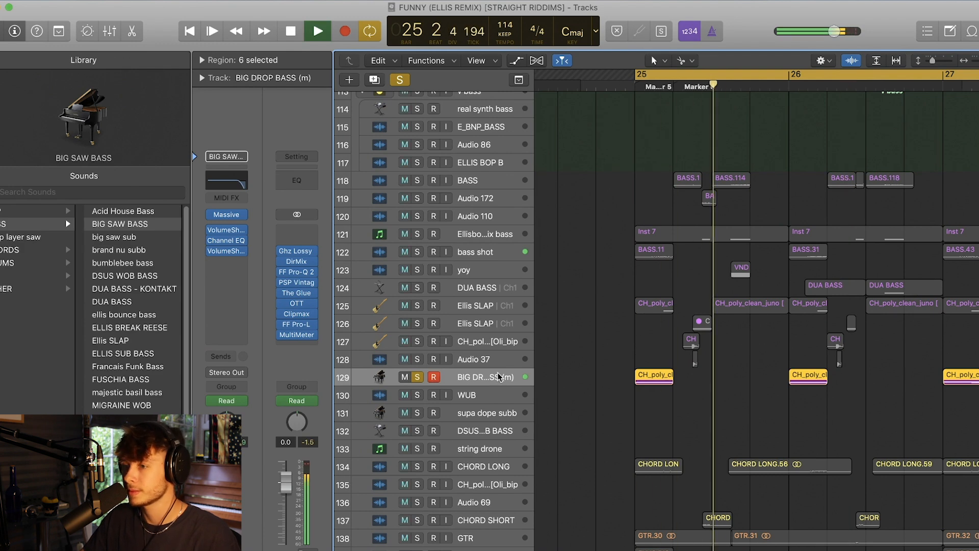
Step: Show track automation, stop playback, and examine the BIG DROP BASS (m) track's High Cut Frequency curve around bars 25 and 26
key(a)
key(space)
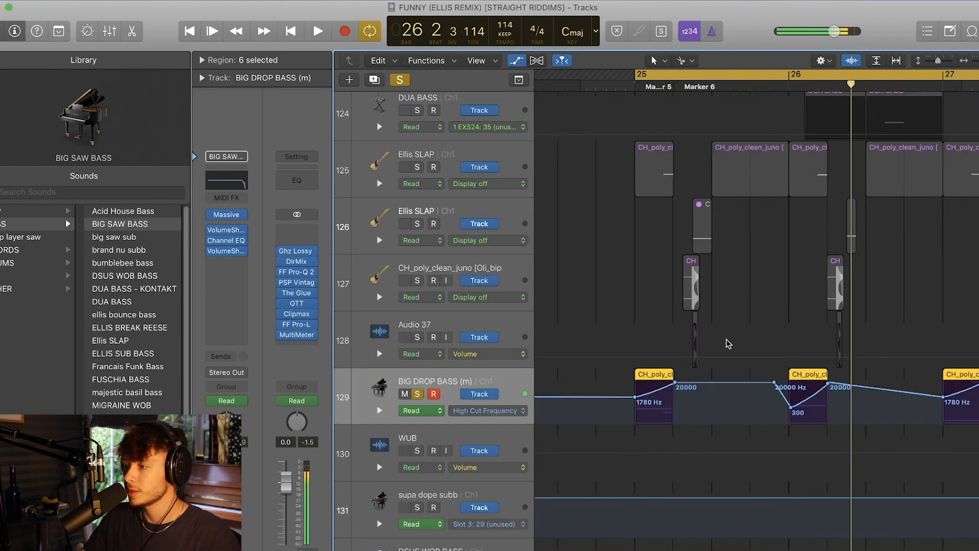
scroll(685, 318, right, 5)
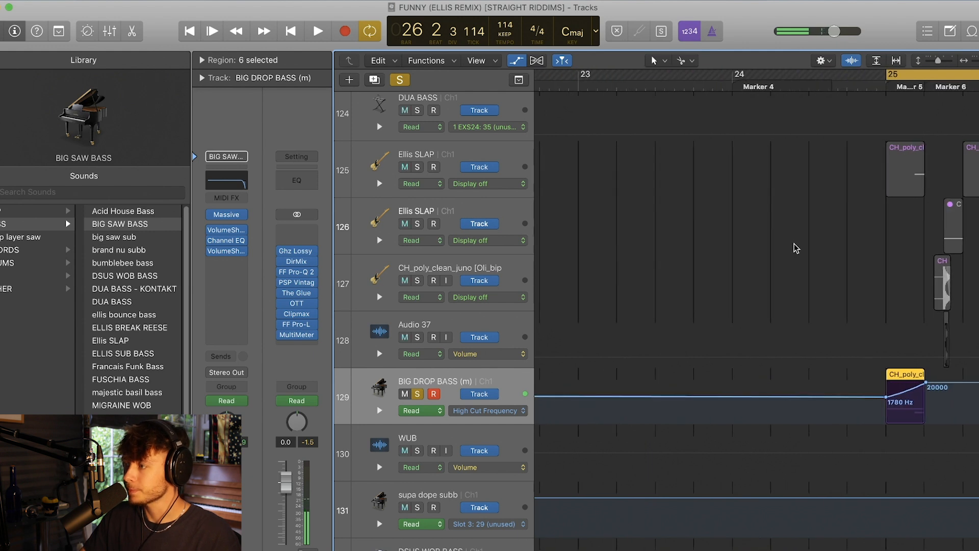
scroll(729, 323, left, 8)
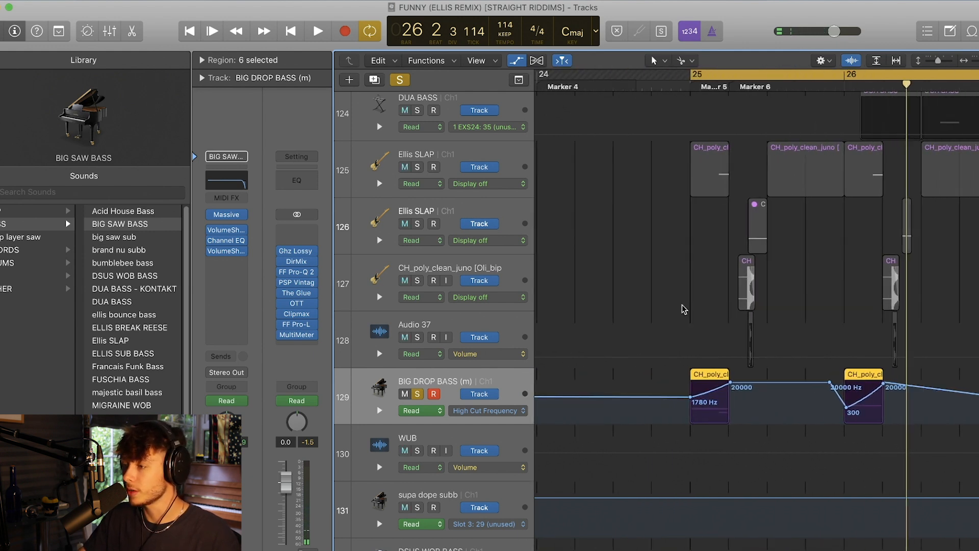
Step: Play the soloed BIG DROP BASS track and briefly view its Channel EQ
scroll(658, 396, right, 1)
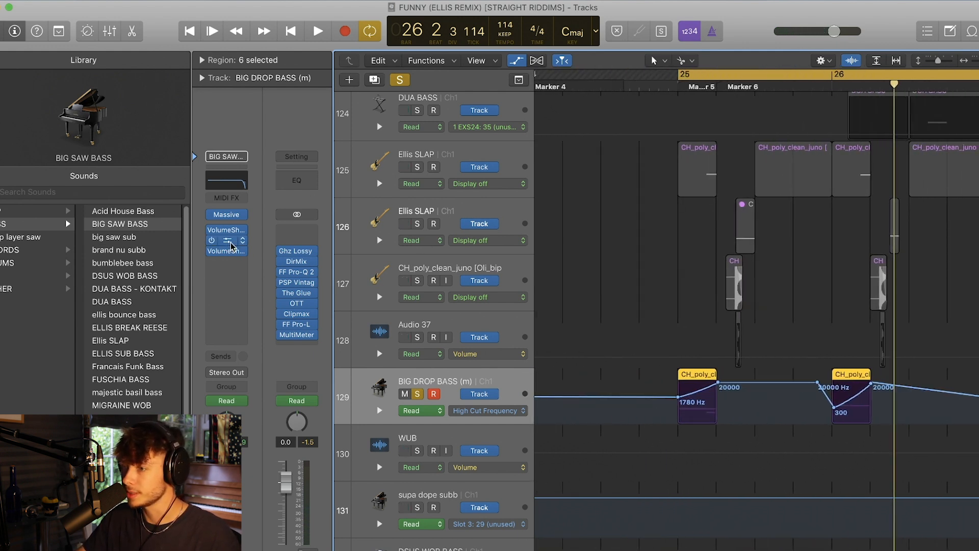
click(231, 244)
key(space)
key(super+w)
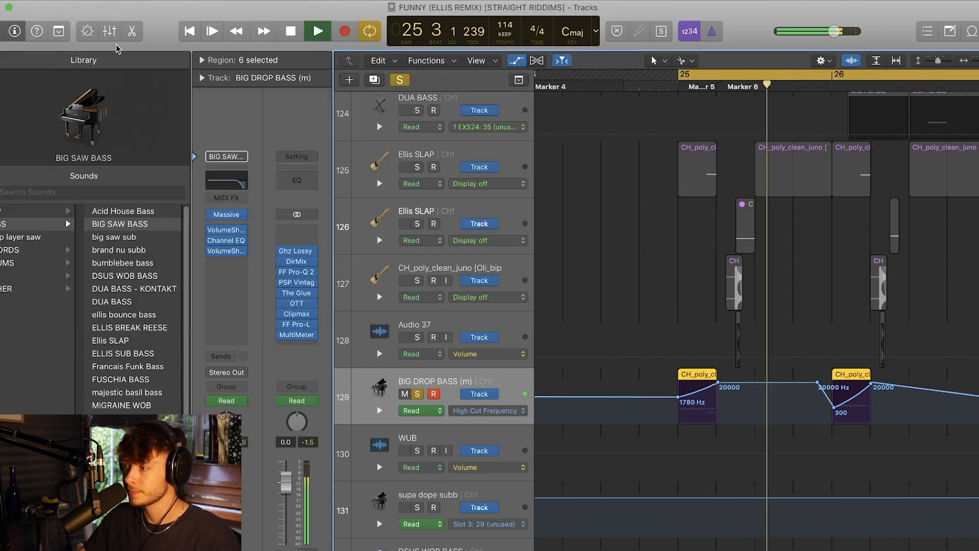
scroll(680, 284, right, 14)
scroll(703, 273, left, 16)
key(space)
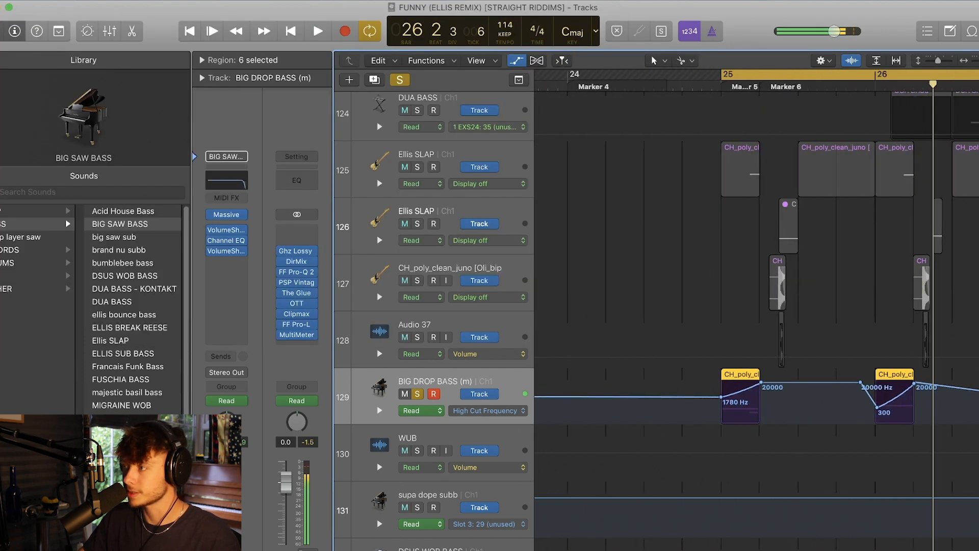
Step: Reduce the track heights, solo the bass shot track alongside BIG DROP BASS and play them together
click(930, 60)
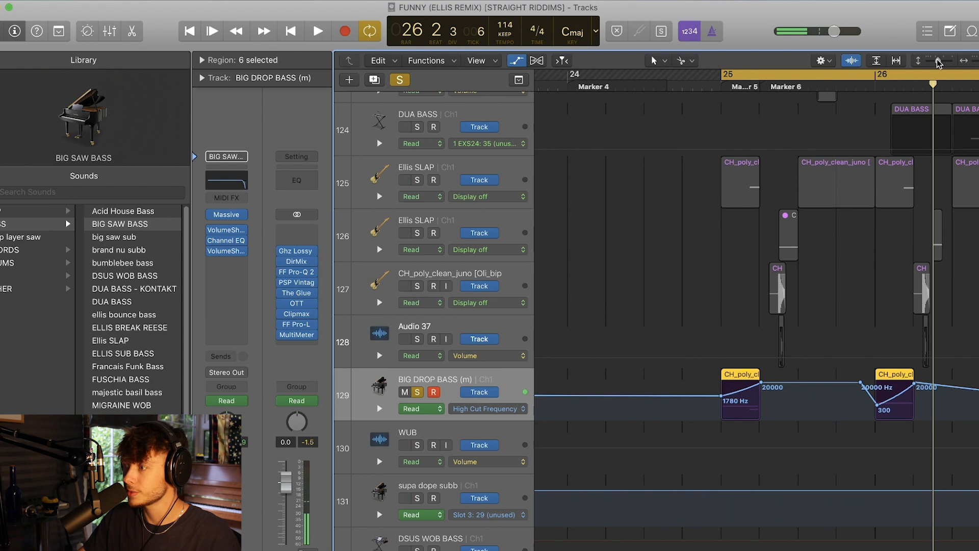
drag(939, 62, 928, 60)
click(417, 312)
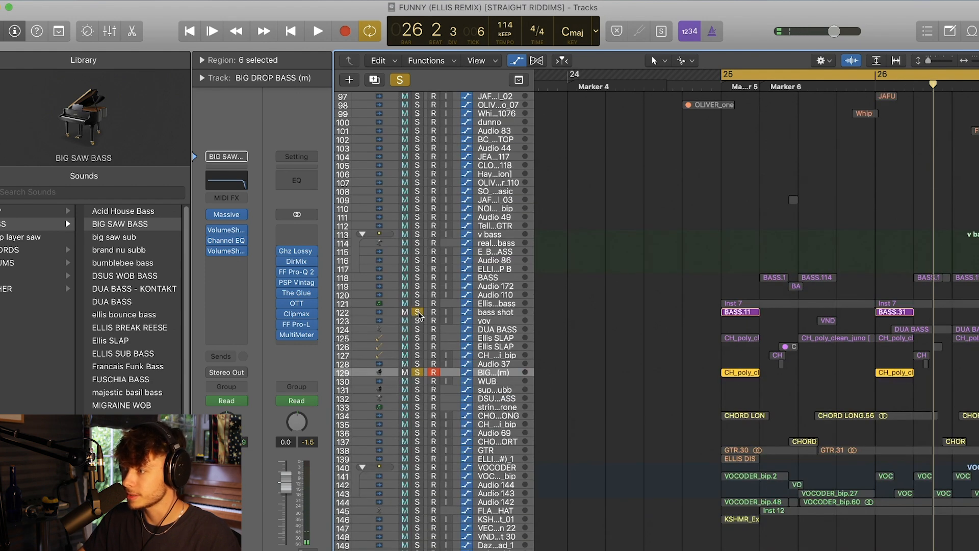
key(space)
click(931, 61)
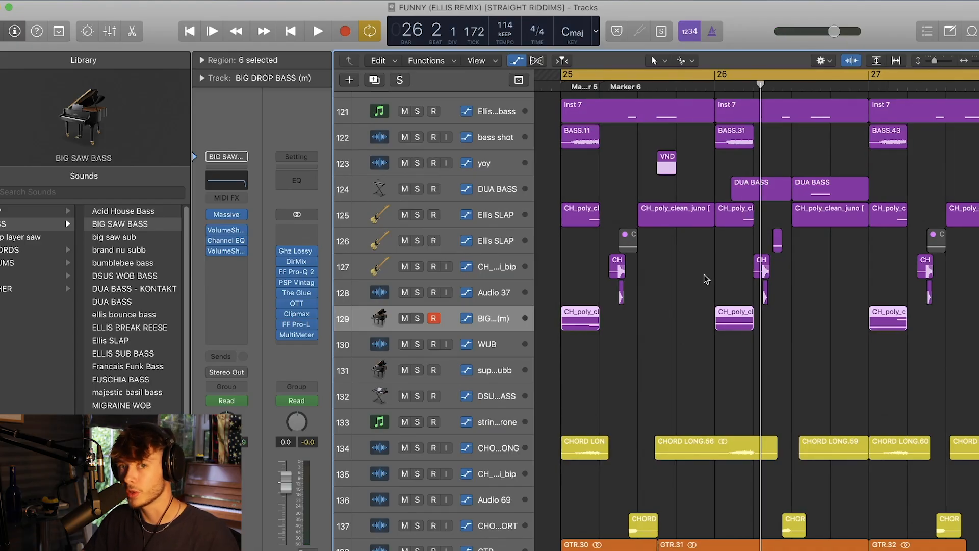
Step: Solo tracks 123 to 128, from yoy through Audio 37, and play the layered basses
scroll(712, 287, up, 5)
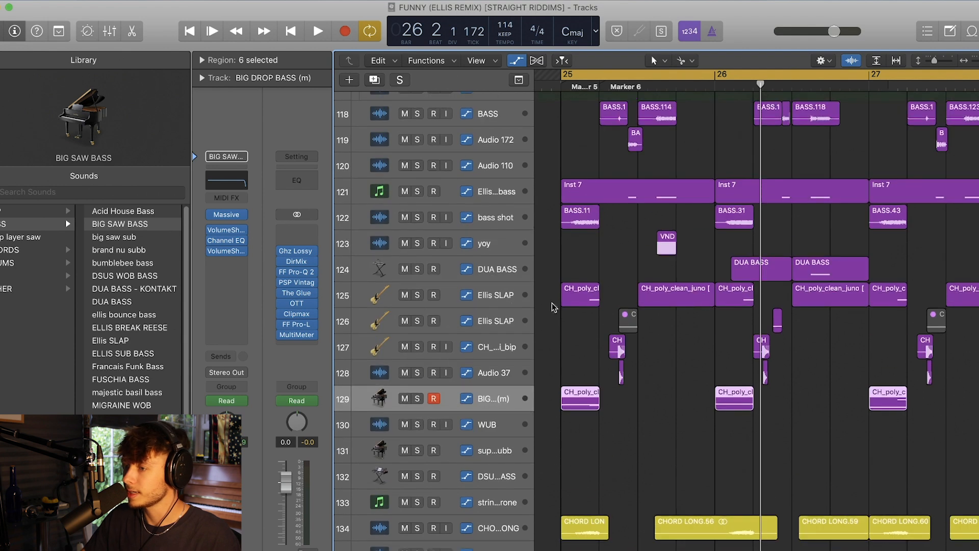
drag(417, 373, 422, 239)
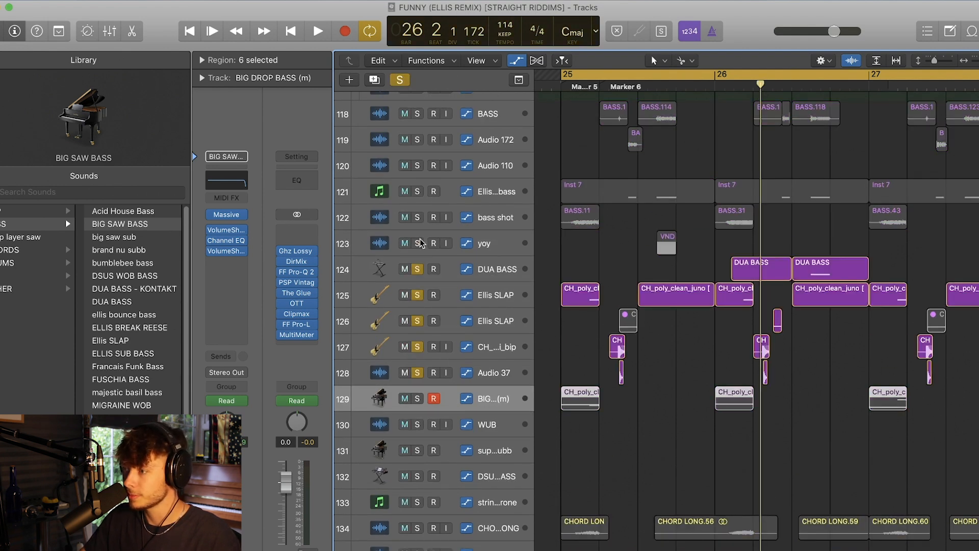
scroll(679, 196, up, 5)
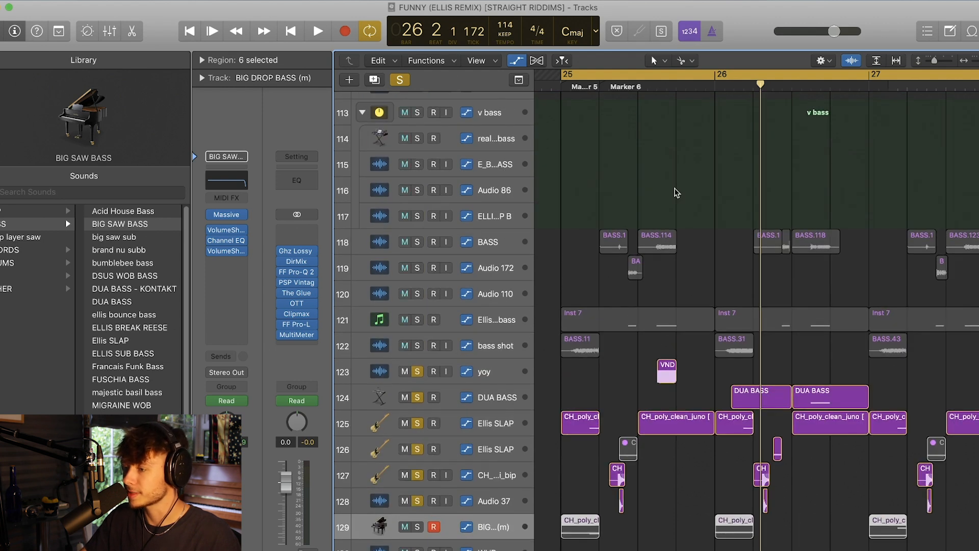
key(space)
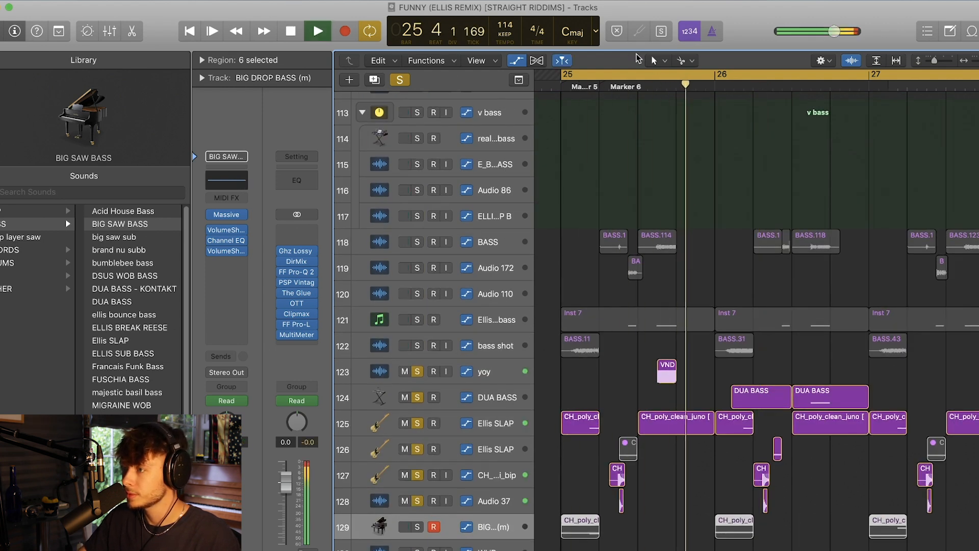
key(space)
Step: Move the cycle range to start at 25 2 and enlarge the timeline around it
click(603, 76)
drag(602, 76, 976, 75)
key(super+Right)
key(super+Right)
key(super+Right)
key(super+Right)
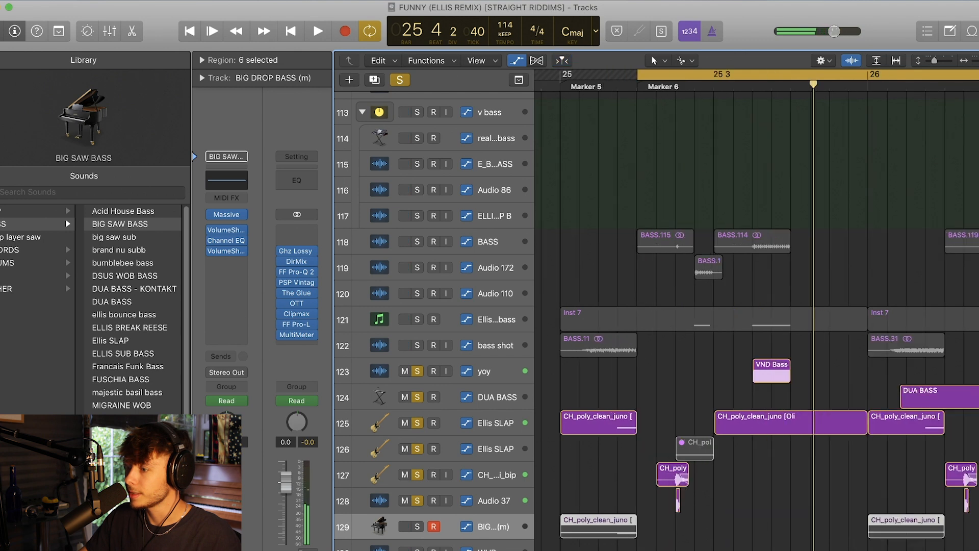
scroll(682, 439, right, 1)
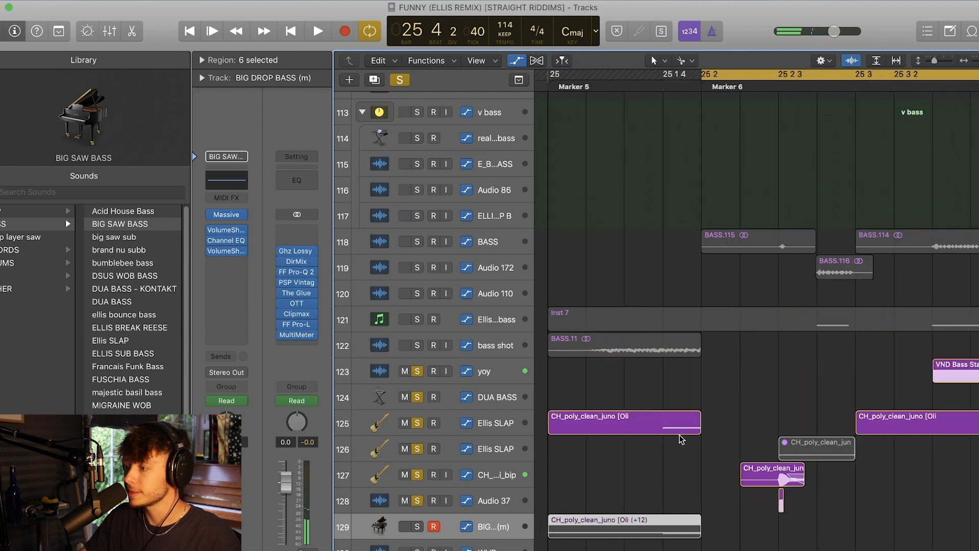
Step: Clear all solos, then solo and play the bounced CH_poly_clean_juno track 127 together with Audio 37
click(406, 78)
click(418, 474)
click(487, 476)
key(space)
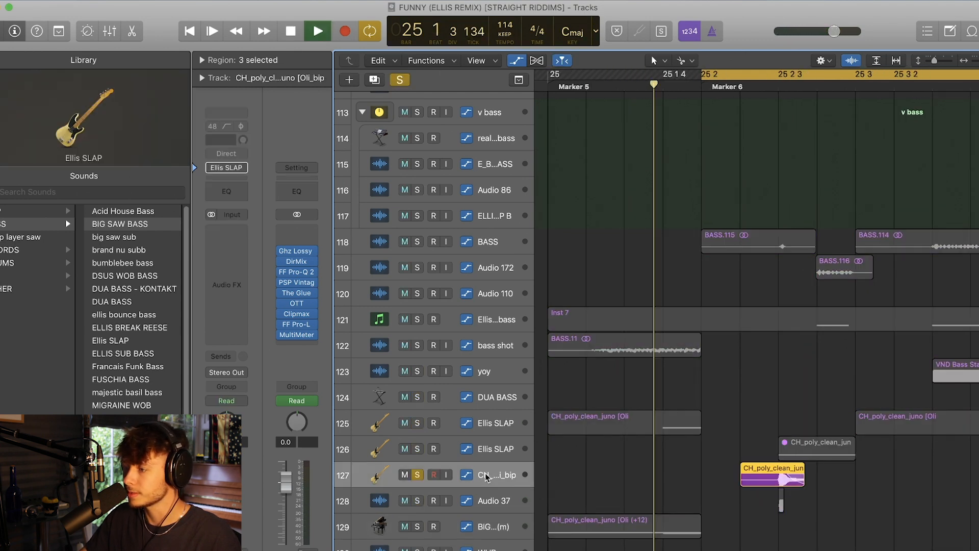
click(418, 500)
click(491, 497)
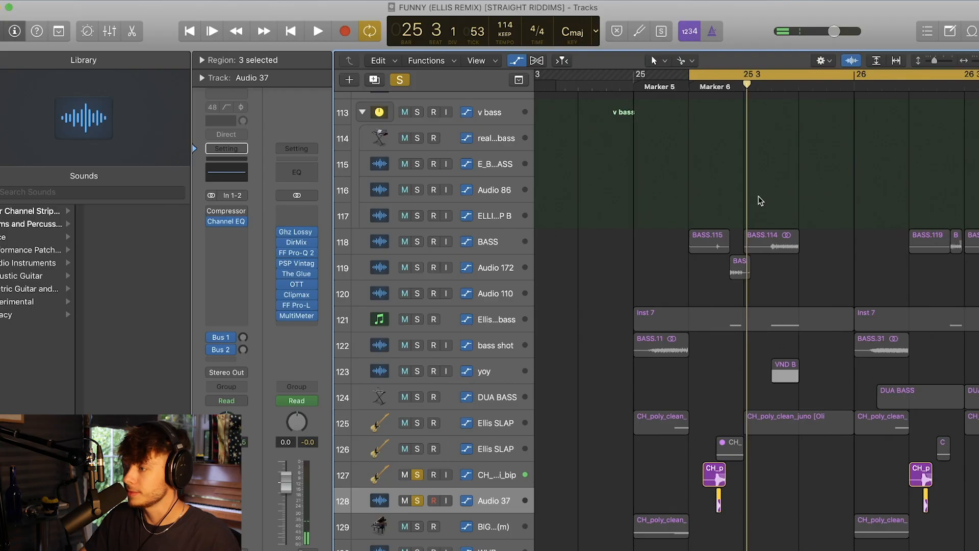
Step: Add the yoy track to the solos, move the cycle range to start at 25 3 and play it
click(487, 304)
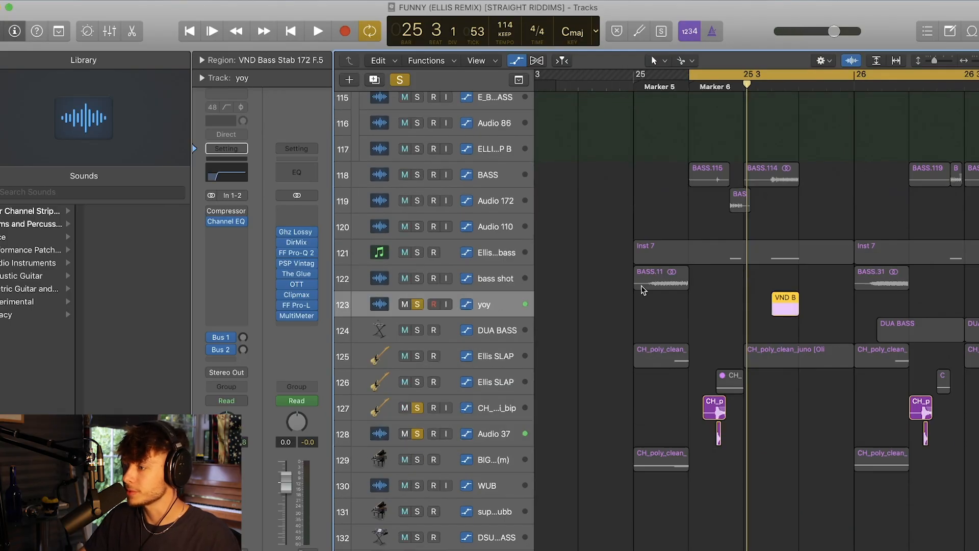
key(space)
drag(753, 77, 972, 78)
key(space)
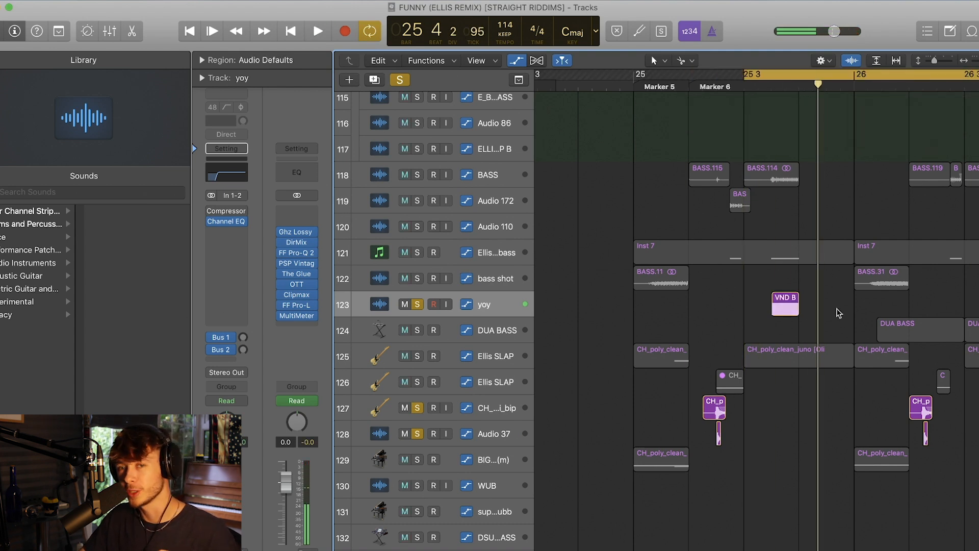
drag(933, 61, 932, 59)
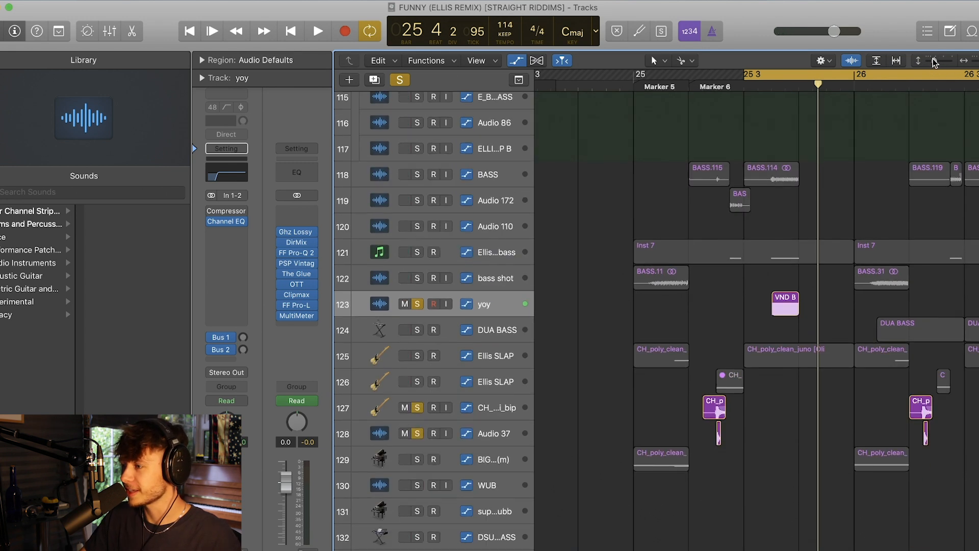
key(space)
key(space)
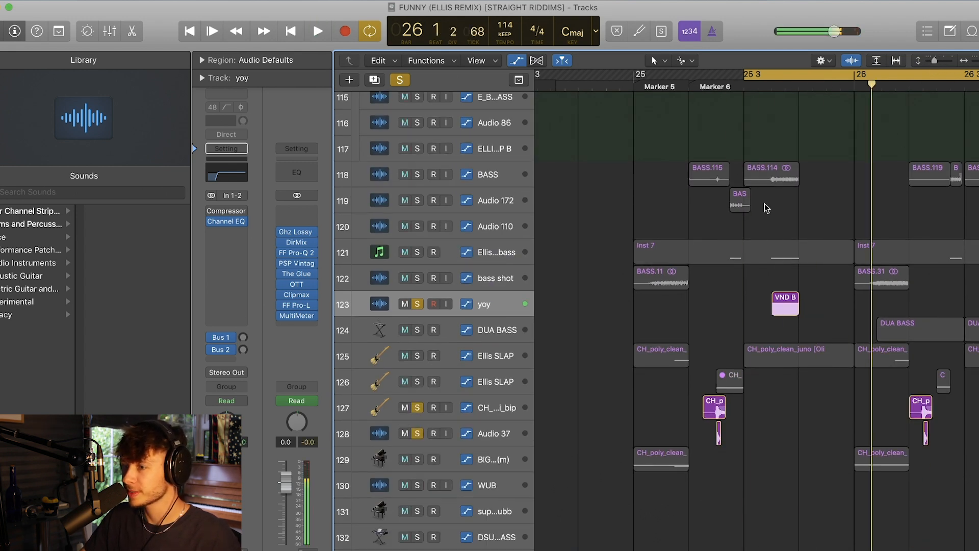
Step: Loop the soloed DUA BASS part from 26 3 and view its EXS24 sampler settings during playback
scroll(763, 210, right, 3)
scroll(653, 231, down, 5)
scroll(693, 226, down, 3)
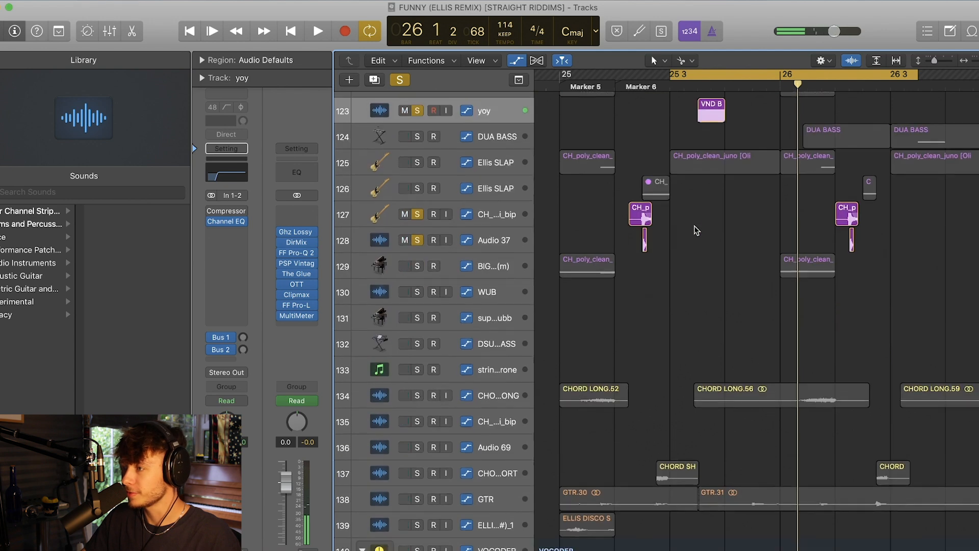
scroll(694, 225, up, 5)
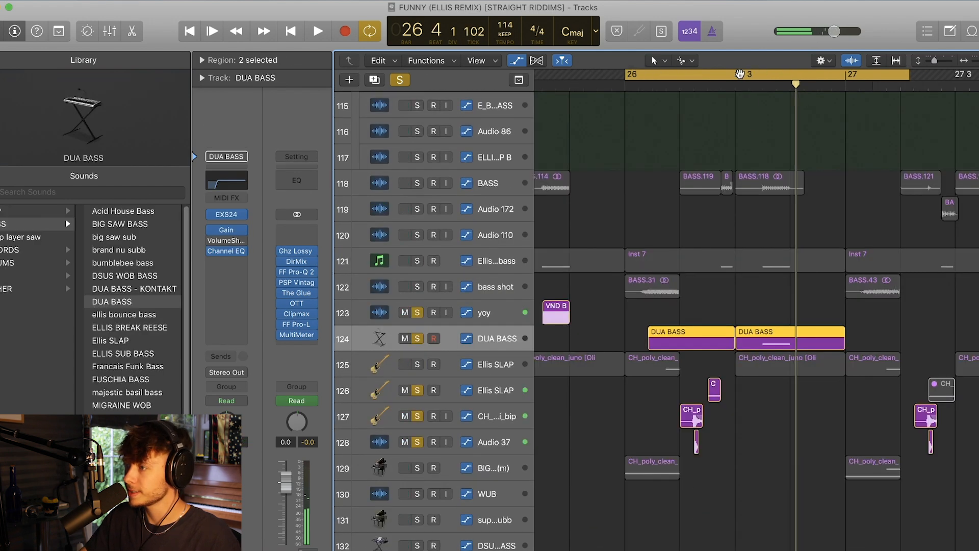
drag(740, 74, 849, 74)
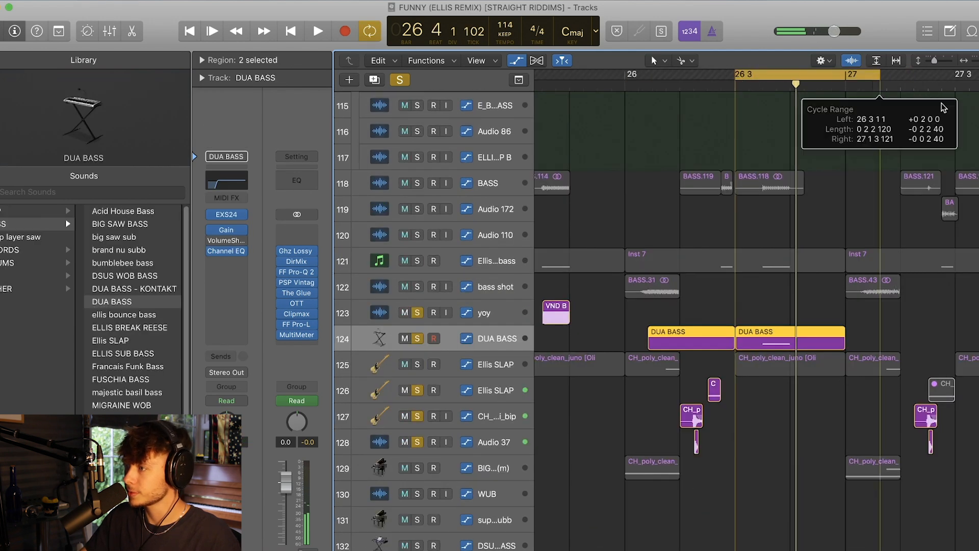
key(space)
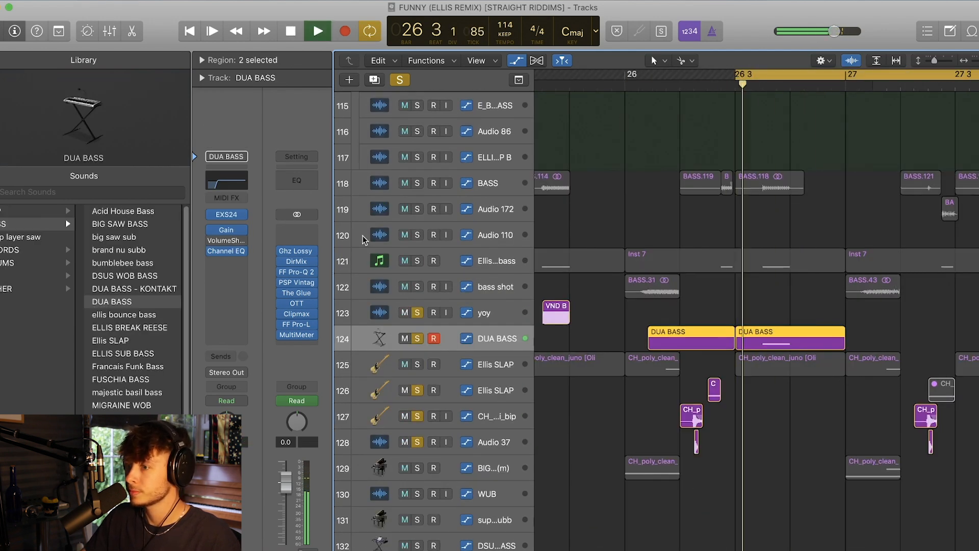
click(226, 214)
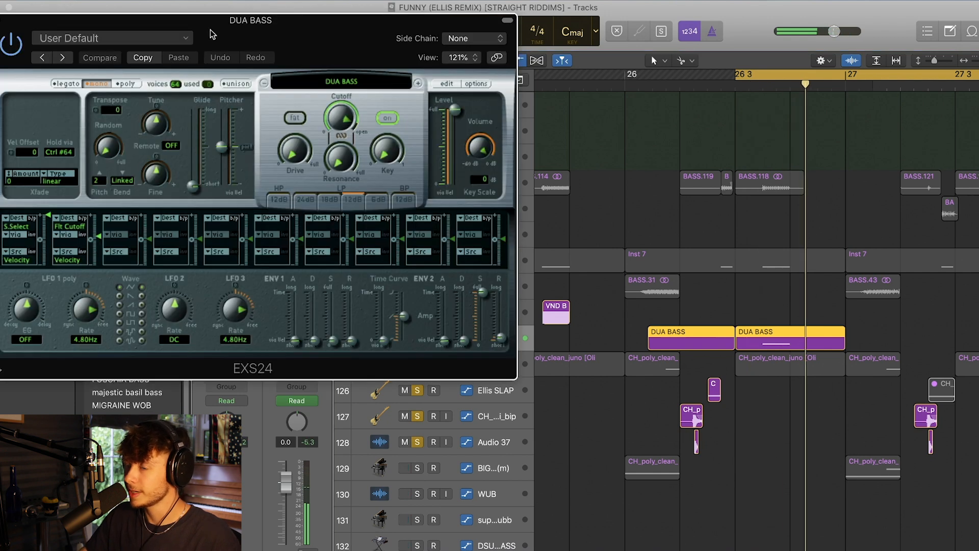
click(1, 15)
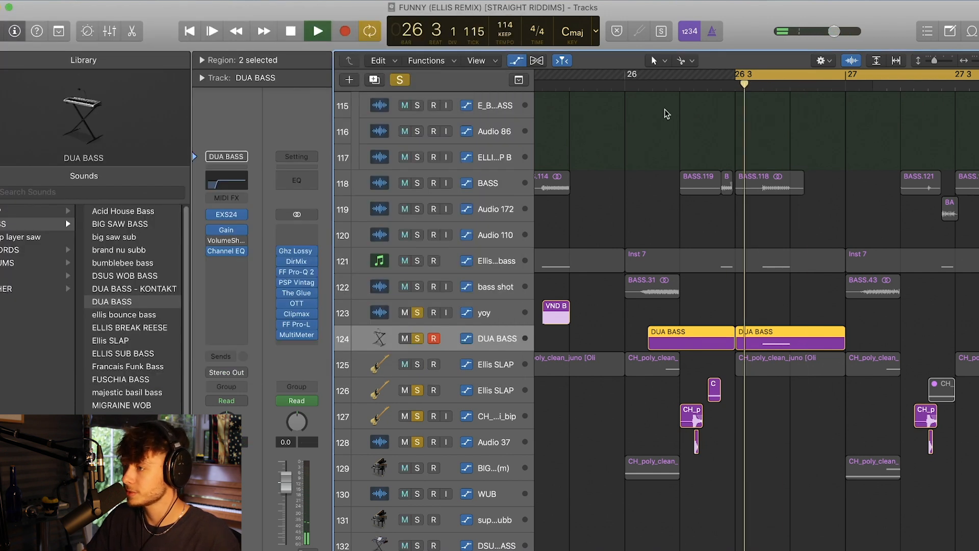
Step: Solo tracks 117 to 122 and the WUB track, and play the combined bass arrangement from 27 2
drag(417, 157, 418, 209)
drag(417, 252, 417, 287)
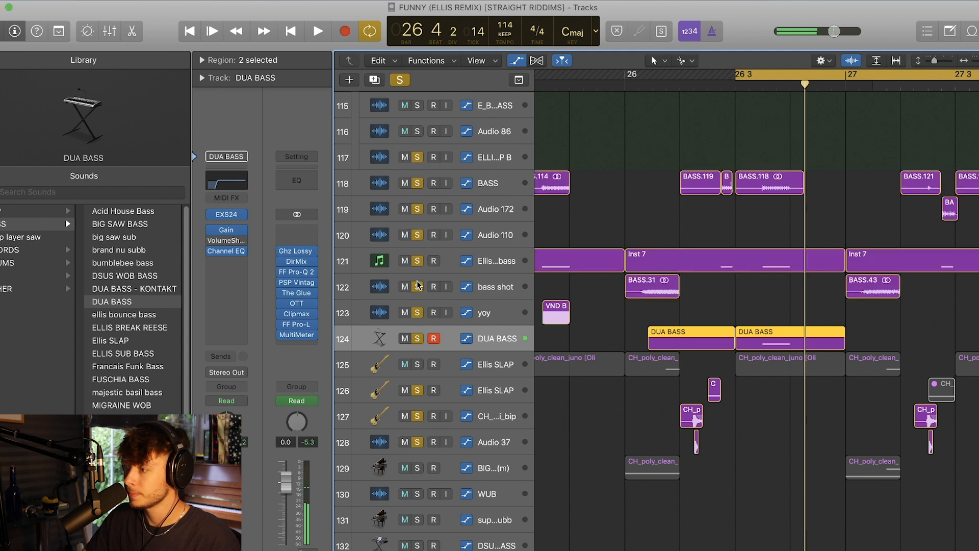
key(space)
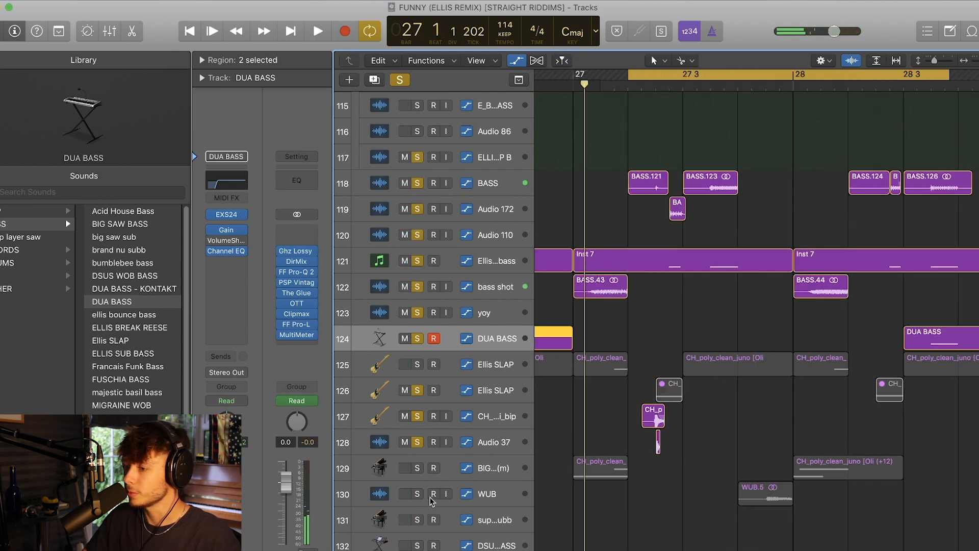
click(497, 492)
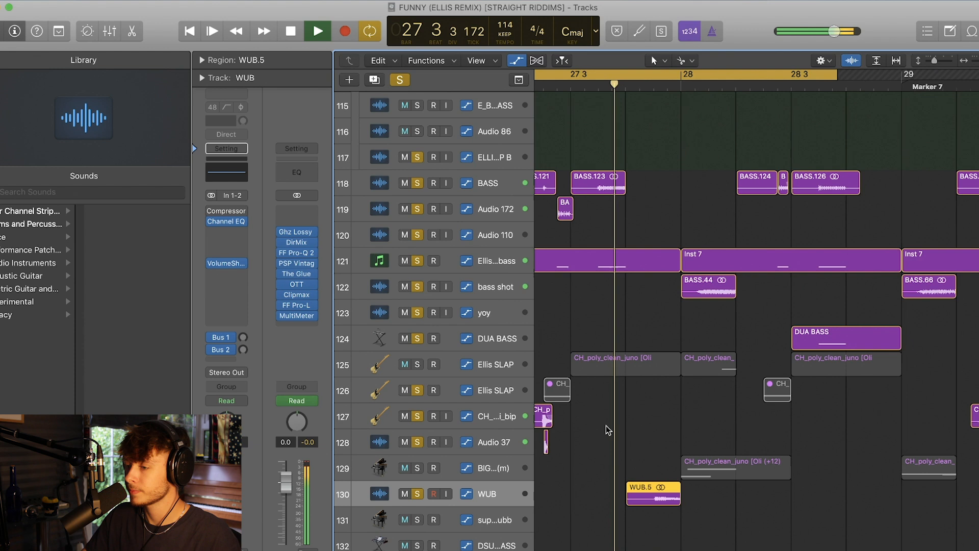
scroll(655, 236, right, 2)
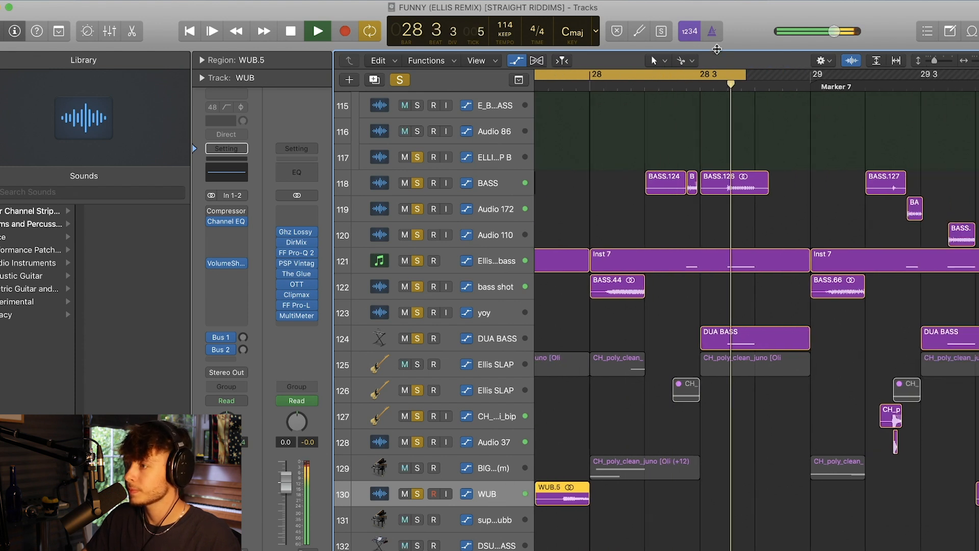
key(space)
Step: Set the cycle range from bar 31 to bar 33, over the supa dope subb and DSUS WOB BASS regions
click(722, 73)
drag(978, 60, 973, 60)
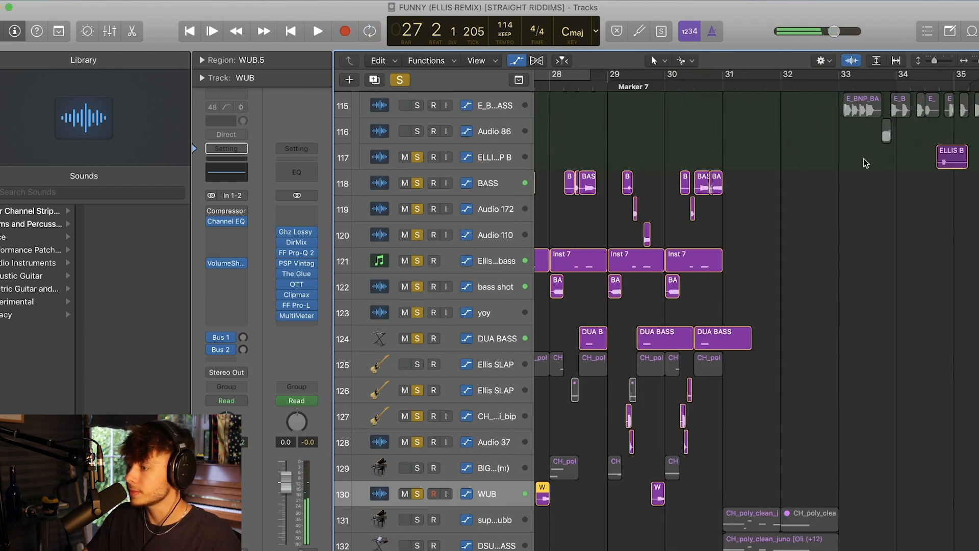
scroll(660, 109, down, 5)
drag(721, 78, 826, 77)
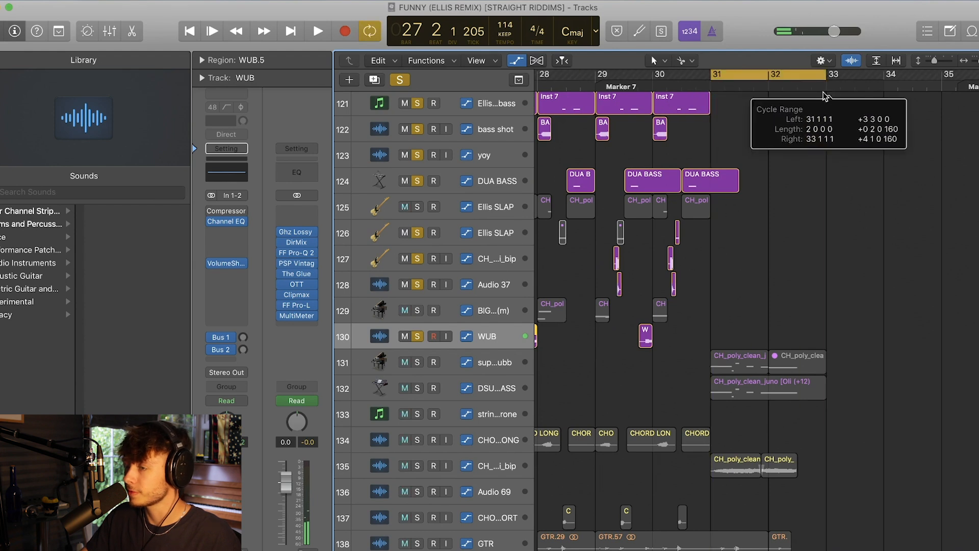
Step: Clear all solos, then solo the DSUS WOB BASS track and play it
click(392, 81)
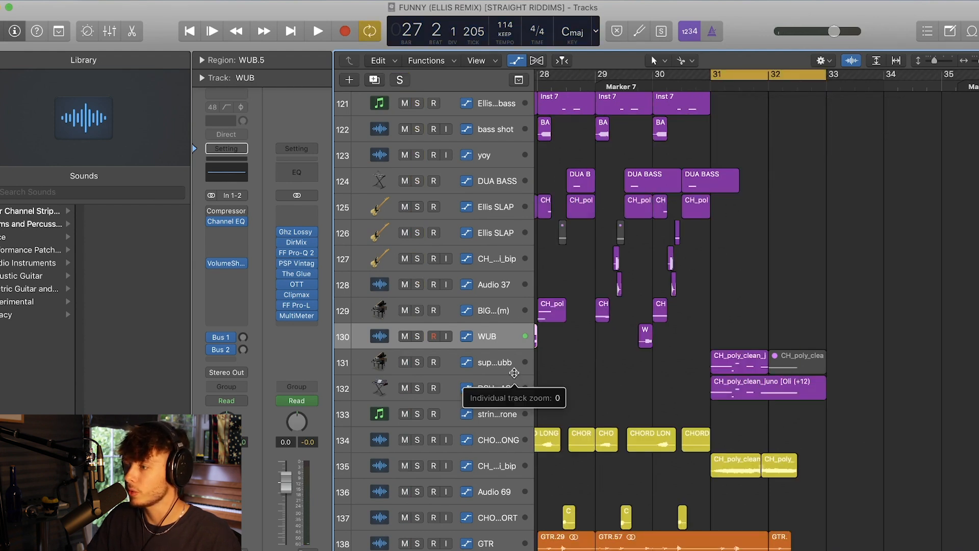
click(510, 356)
right_click(510, 355)
click(499, 364)
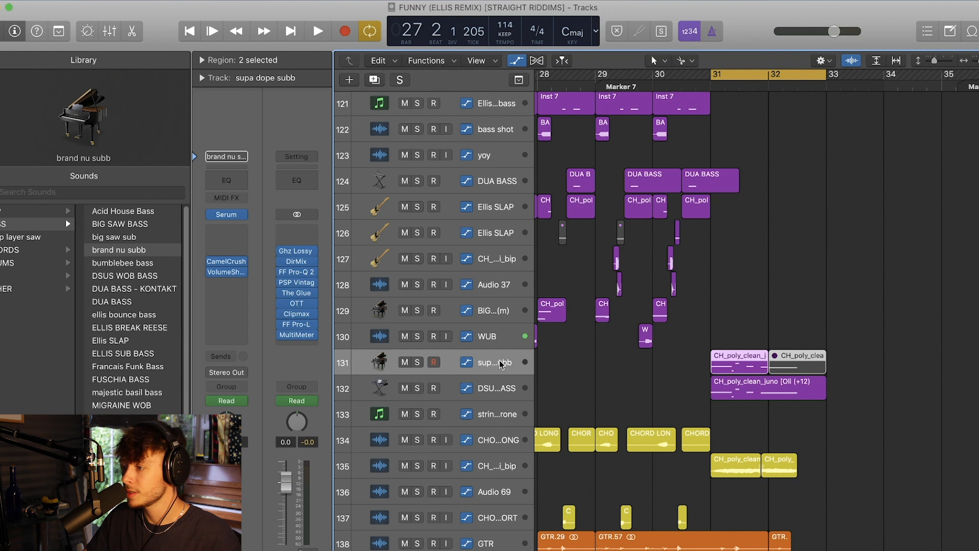
click(418, 389)
click(526, 391)
key(space)
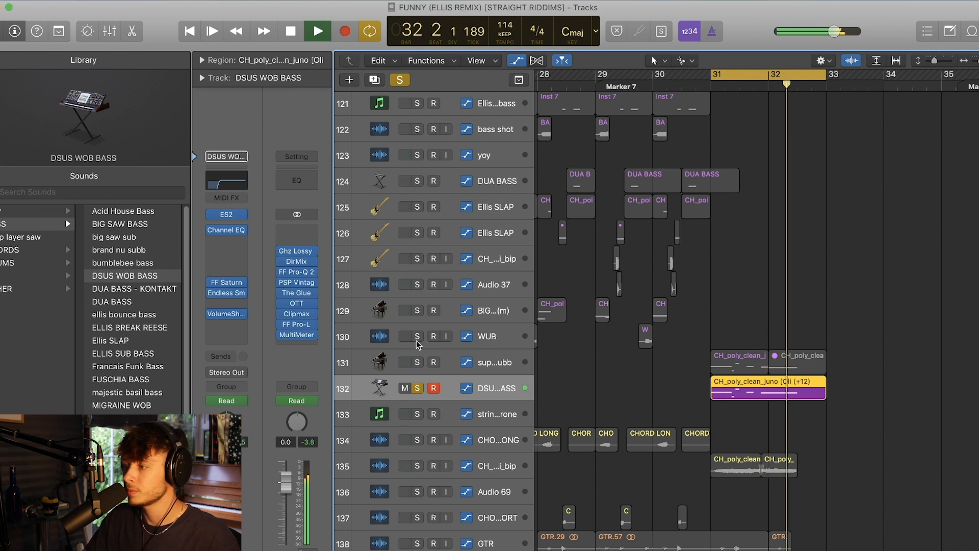
Step: Open the DSUS WOB BASS track's ES2 synthesizer and reposition its window so all controls are in view
click(226, 214)
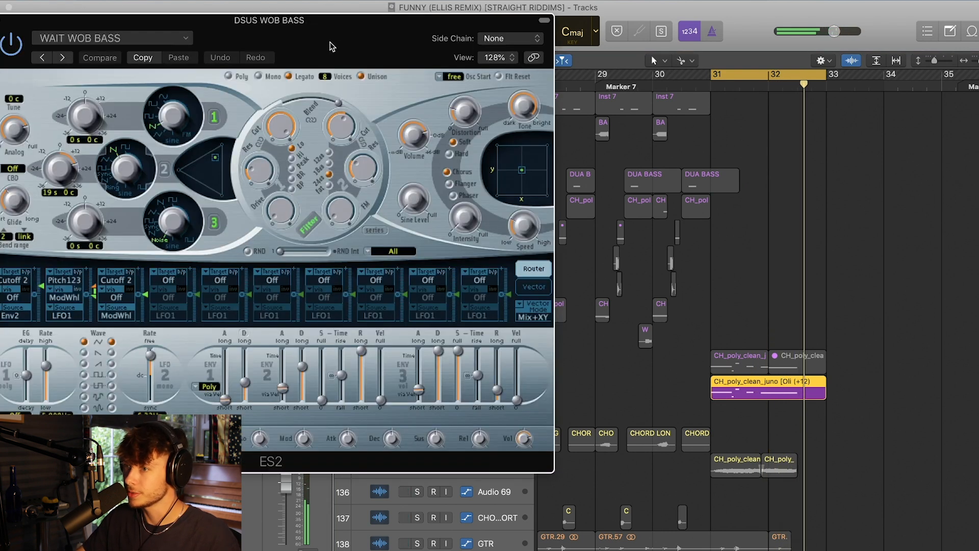
drag(329, 46, 469, 62)
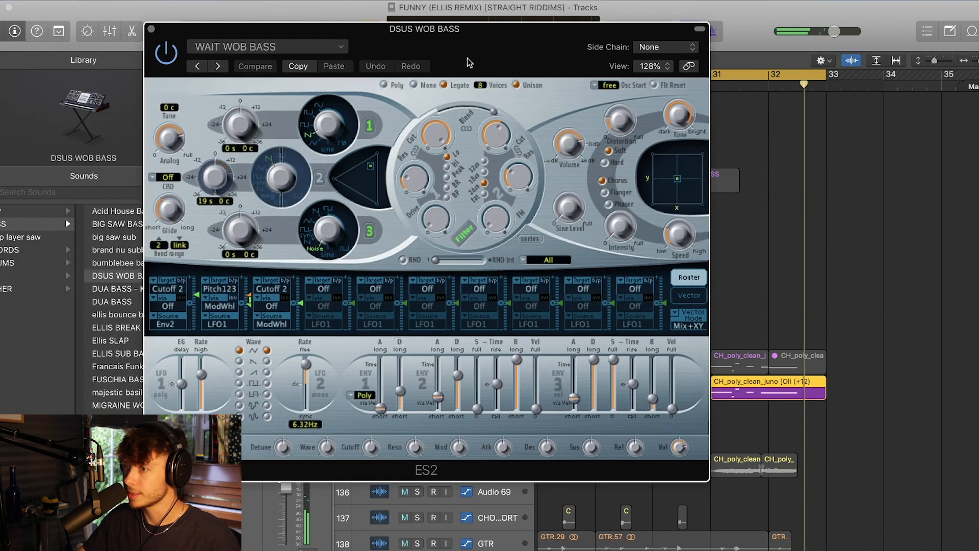
Step: Close the ES2 window and play the supa dope subb track in solo
click(151, 29)
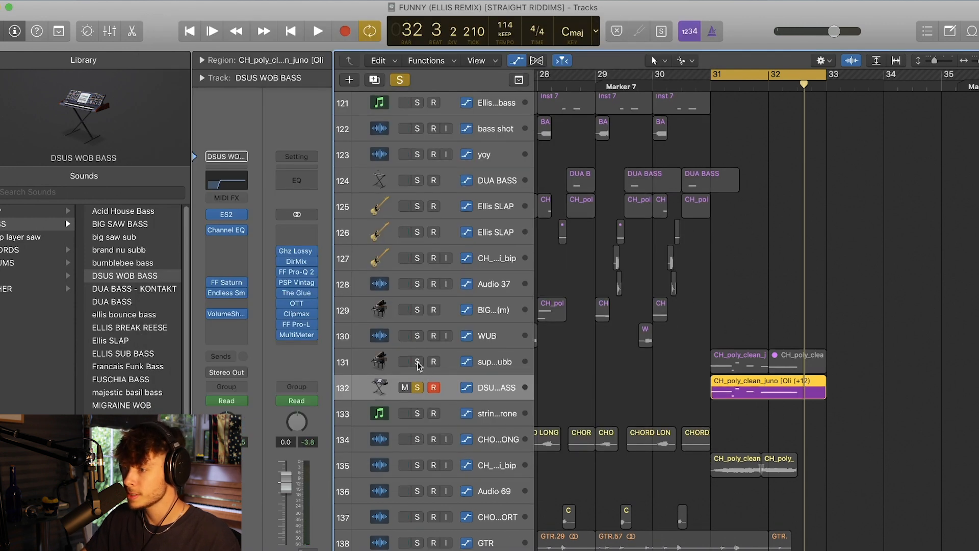
click(528, 361)
key(space)
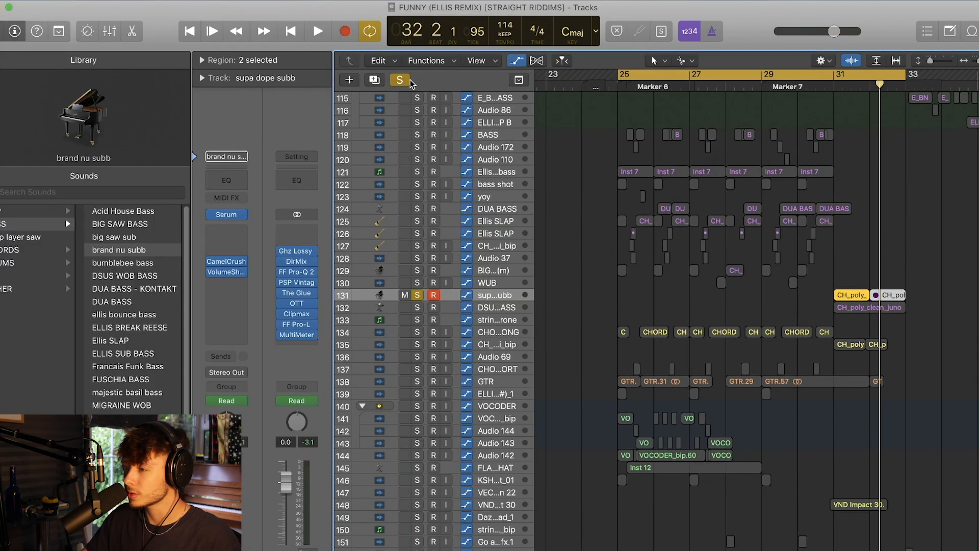
Step: Clear all solos, solo the chord tracks from CHORD LONG to CHORD SHORT, and play them from bar 25
click(407, 80)
scroll(451, 163, down, 1)
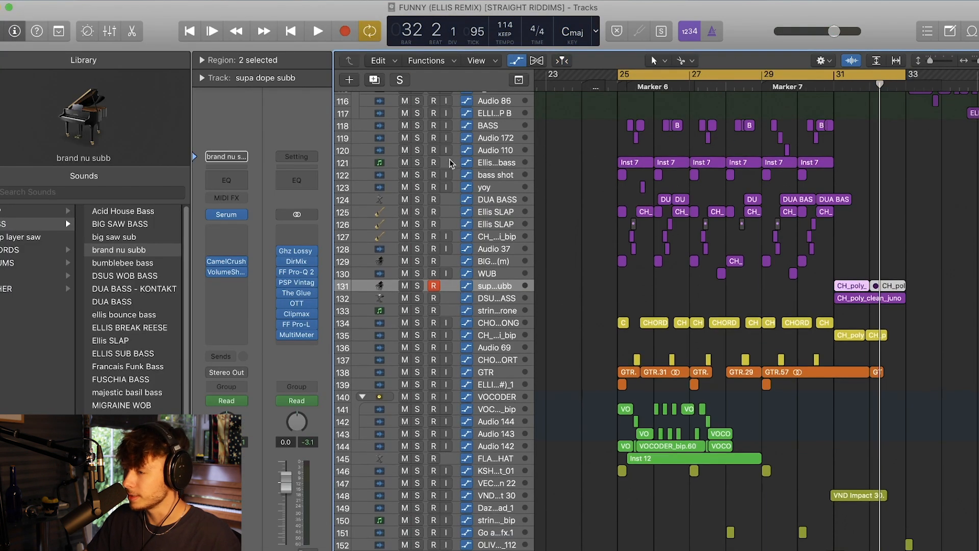
drag(414, 324, 426, 366)
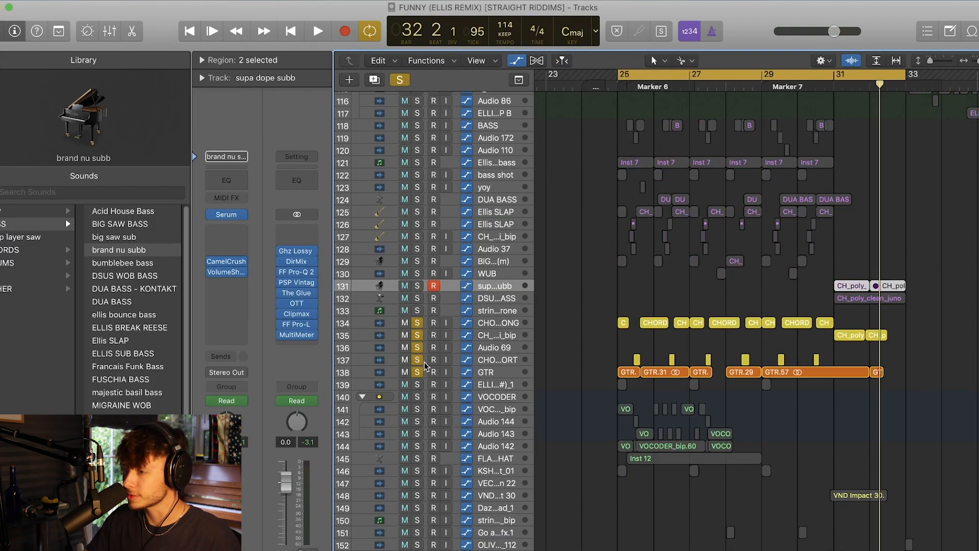
click(509, 327)
key(space)
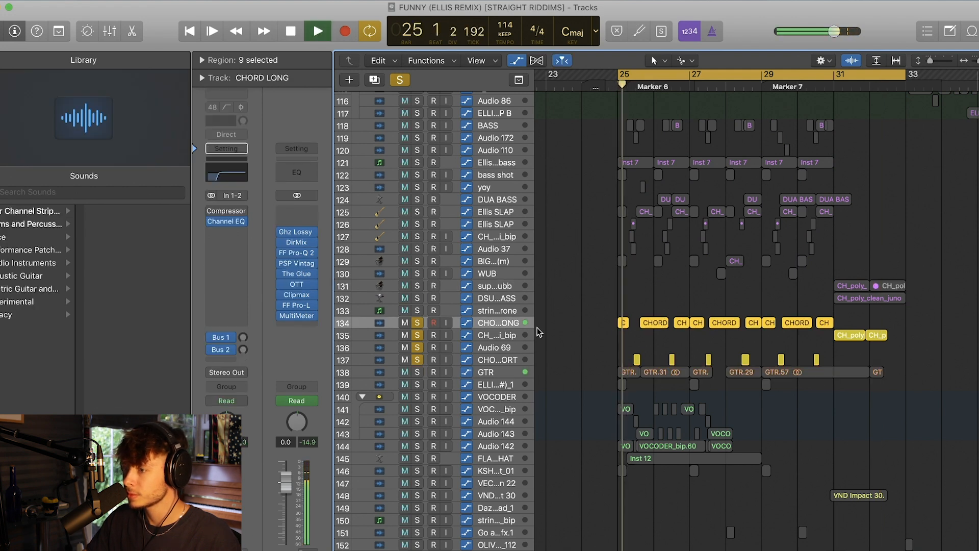
click(508, 361)
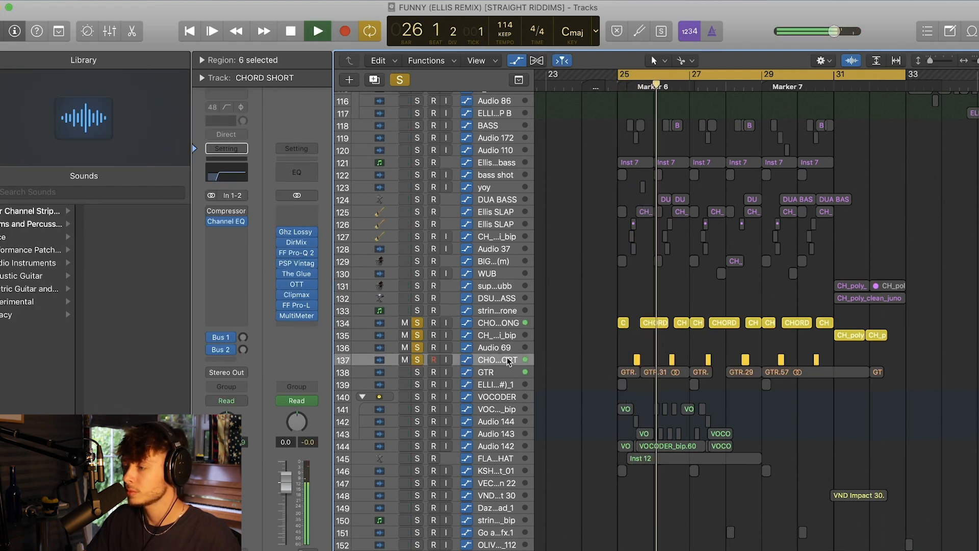
key(space)
Step: Clear all solos, then solo the GTR track and play its regions from bar 25
click(405, 80)
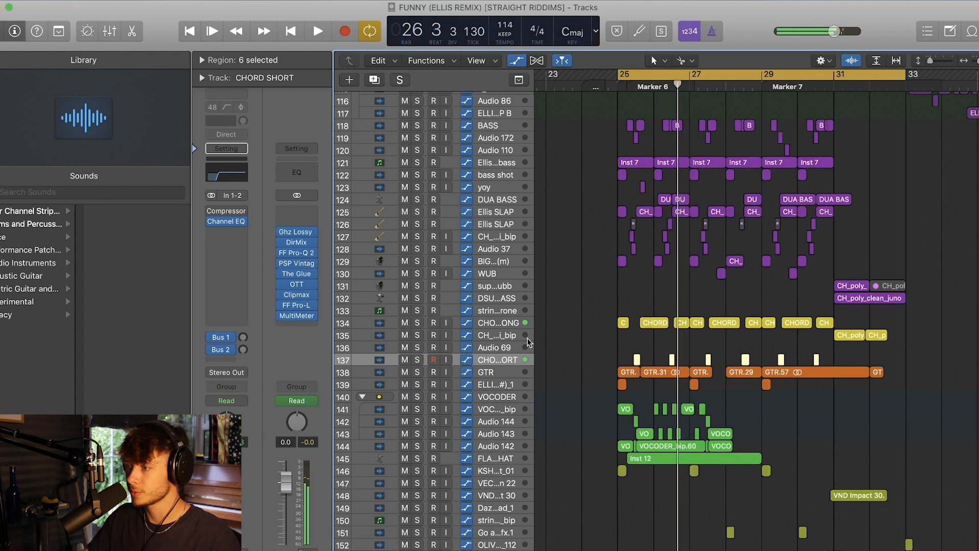
scroll(529, 343, down, 1)
click(485, 364)
click(419, 363)
key(space)
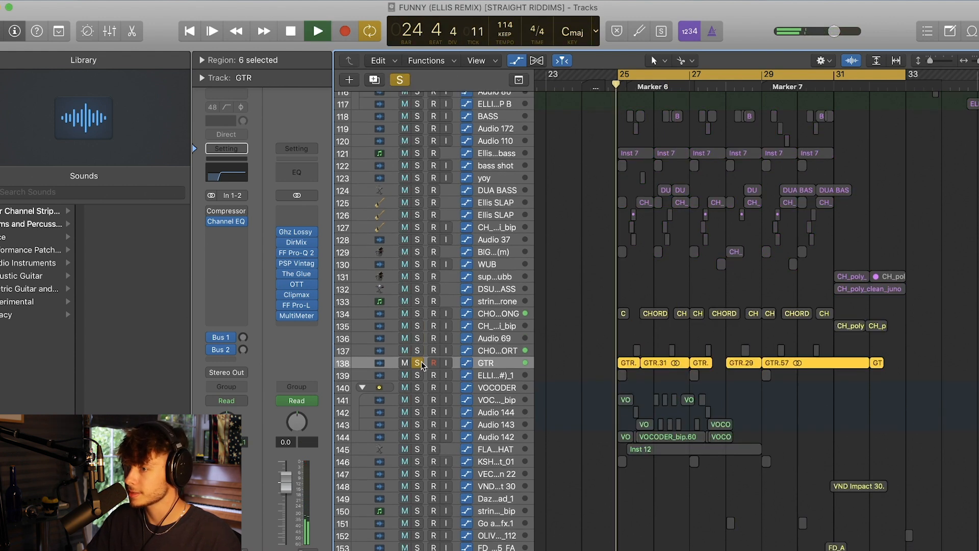
key(super+Down)
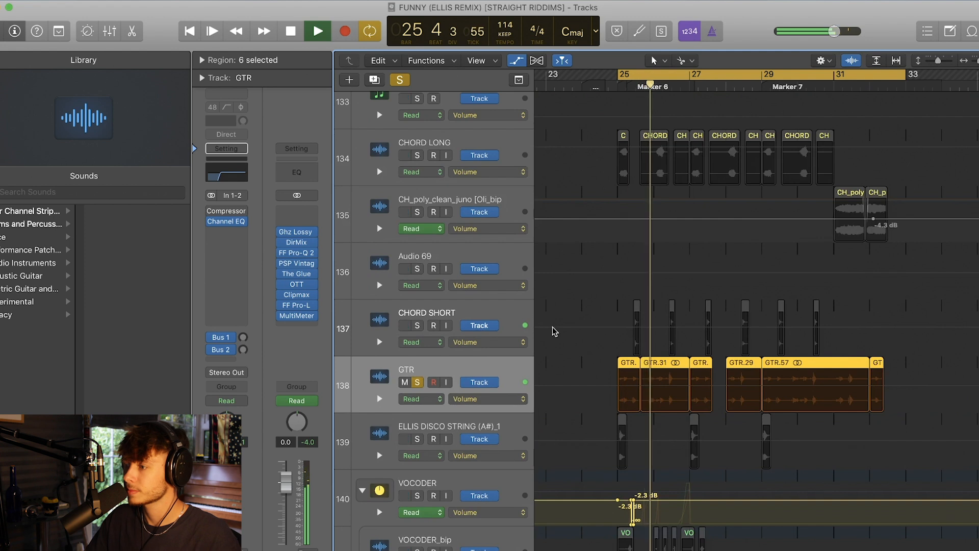
key(super+Up)
key(space)
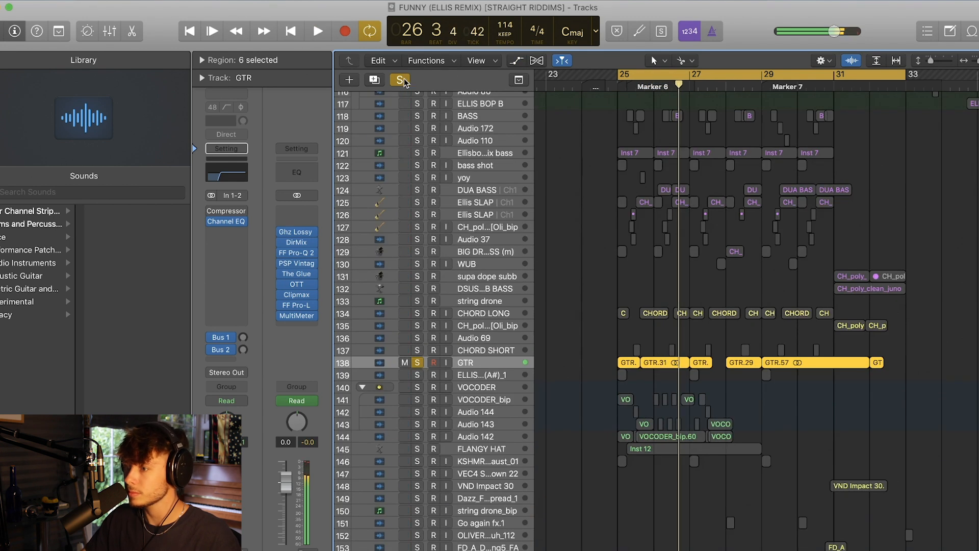
Step: Solo the ELLIS DISCO STRING track in place of GTR, play it briefly, and clear the solo
click(400, 80)
click(480, 374)
click(419, 375)
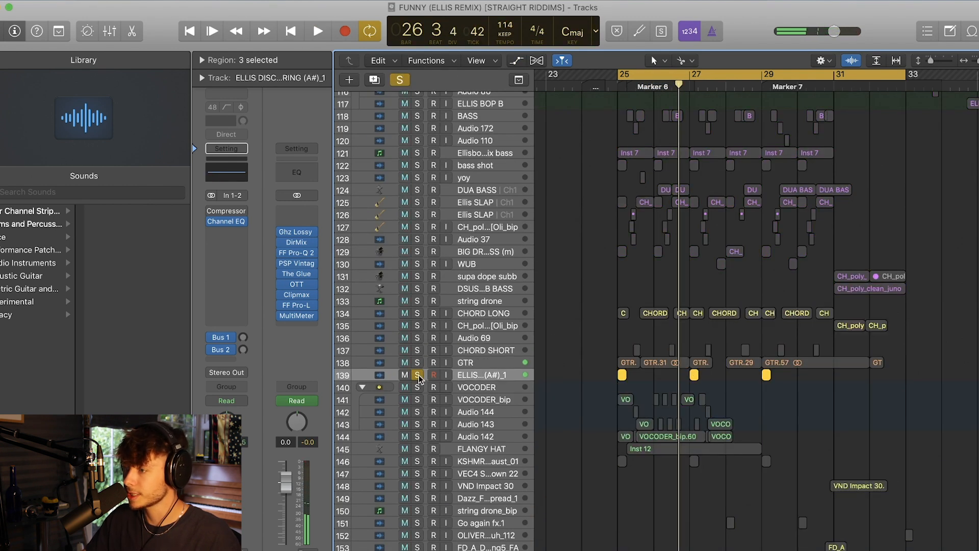
key(space)
key(space)
click(401, 80)
scroll(510, 260, down, 5)
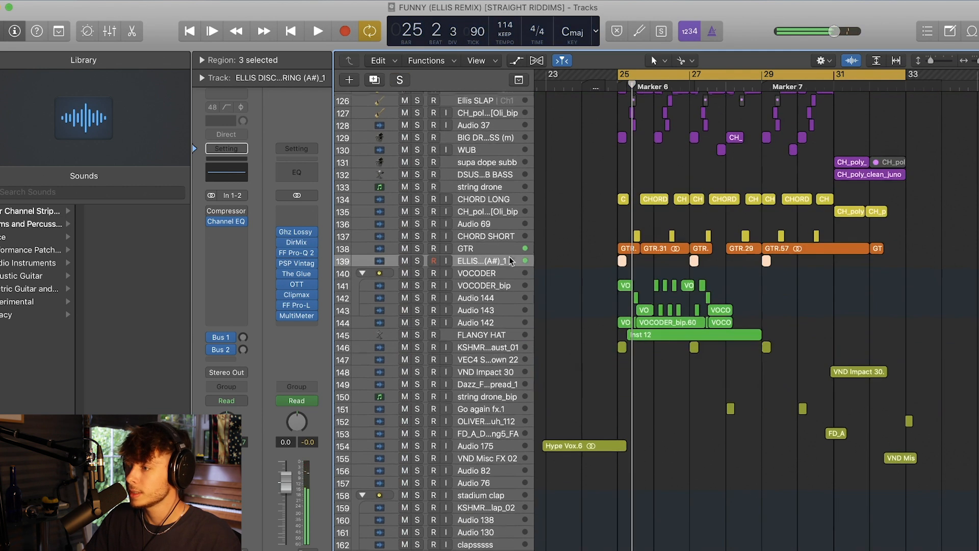
Step: Select the VOCODER track stack and examine its chopped regions and waveforms across bars 25 to 27
click(485, 274)
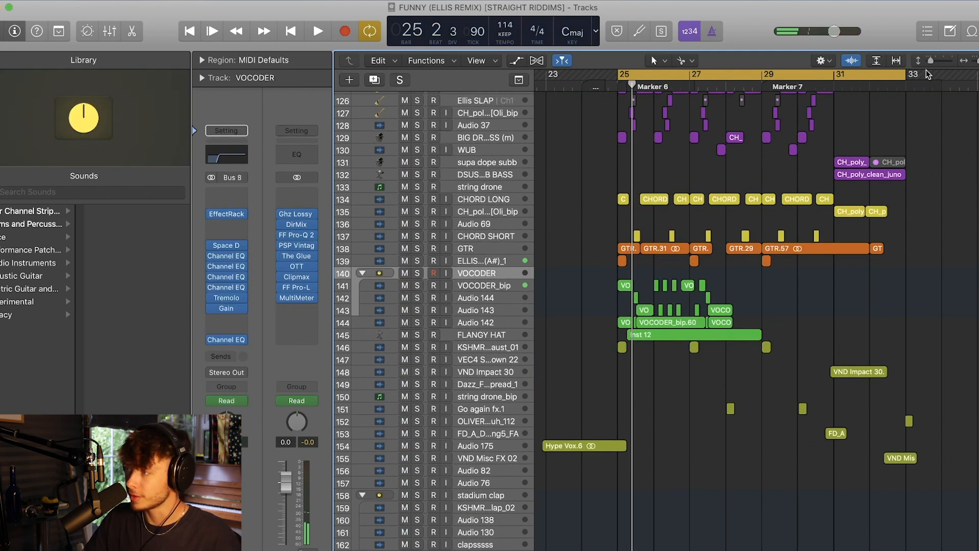
key(super+Right)
key(super+Right)
key(super+Right)
key(super+Right)
key(super+Right)
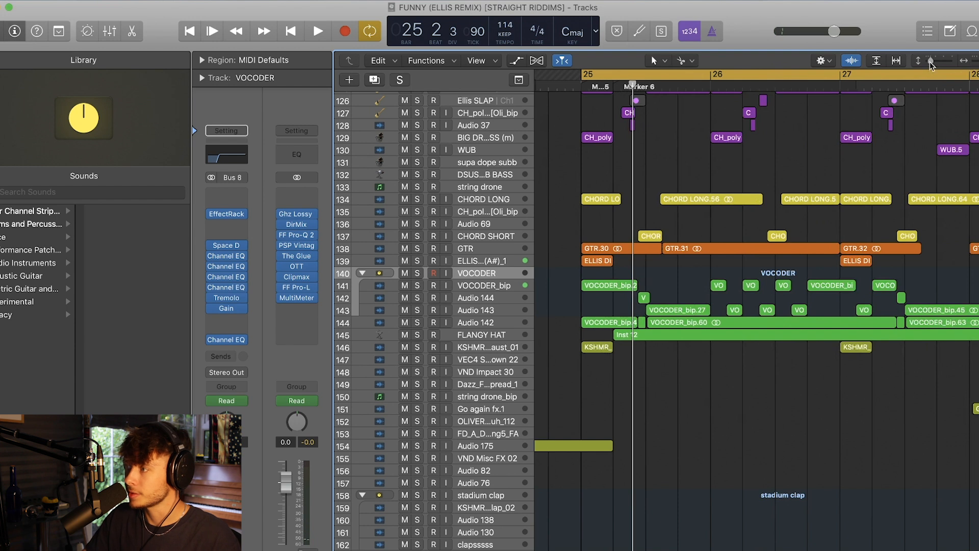
drag(929, 62, 935, 59)
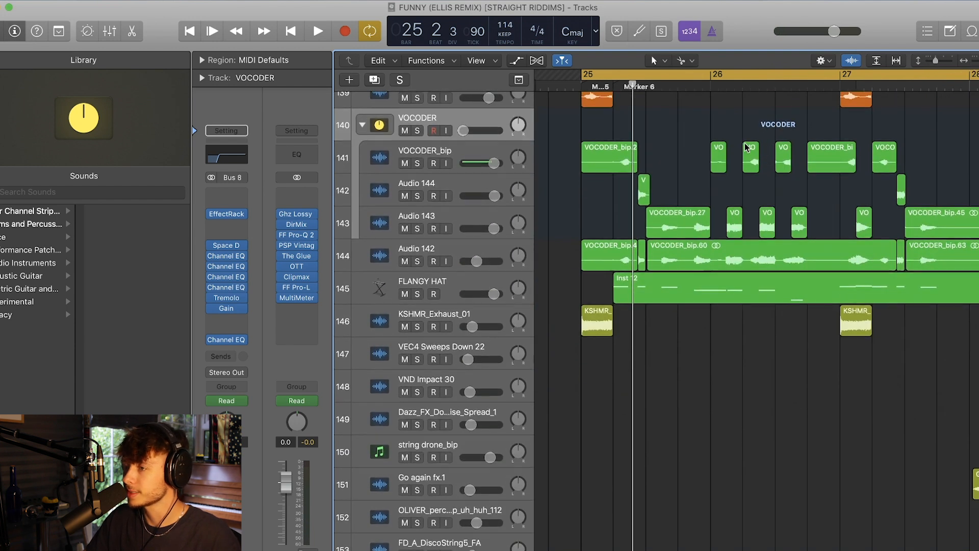
Step: Solo and play the VOCODER track stack, first alone and again with Audio 142 and FLANGY HAT added to the solo
click(477, 155)
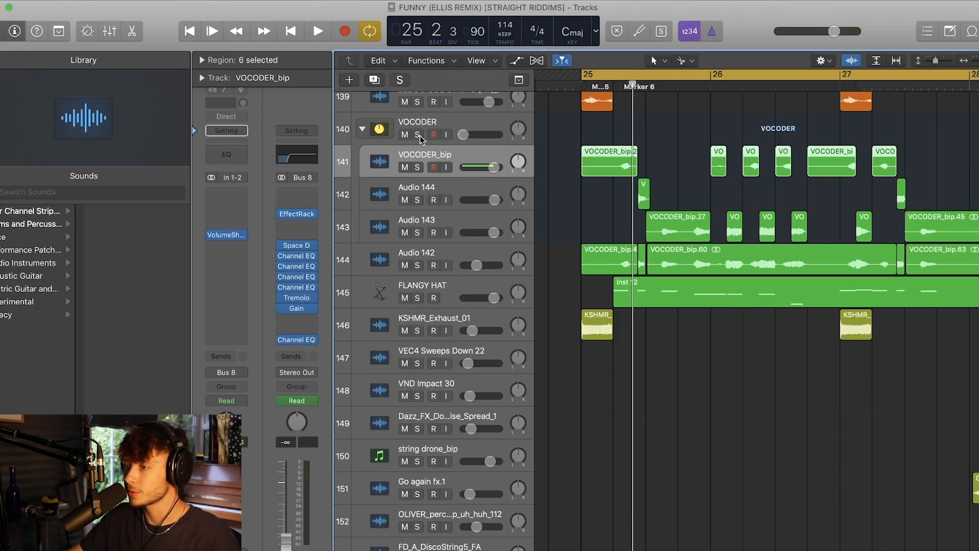
click(418, 135)
click(704, 134)
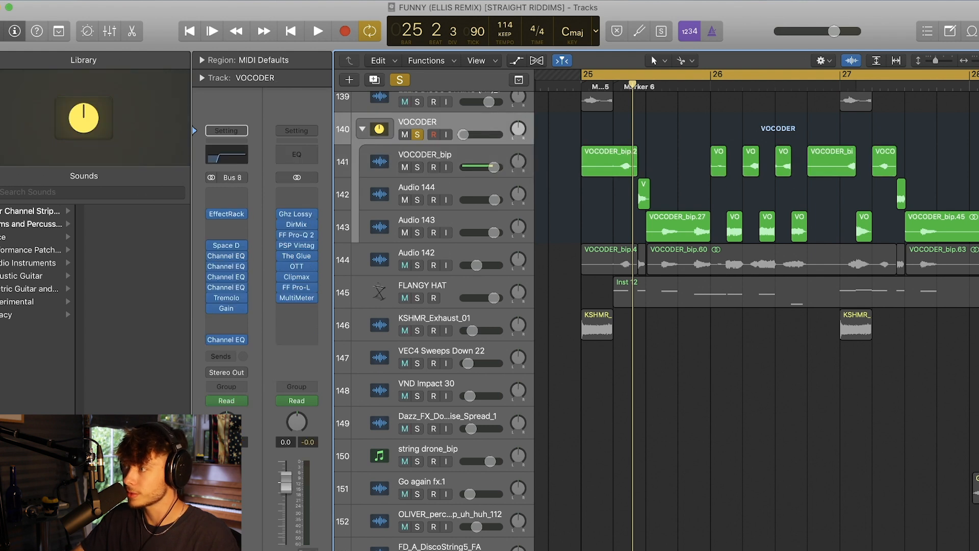
key(super+Left)
key(super+Left)
key(super+Left)
key(super+Left)
key(space)
key(space)
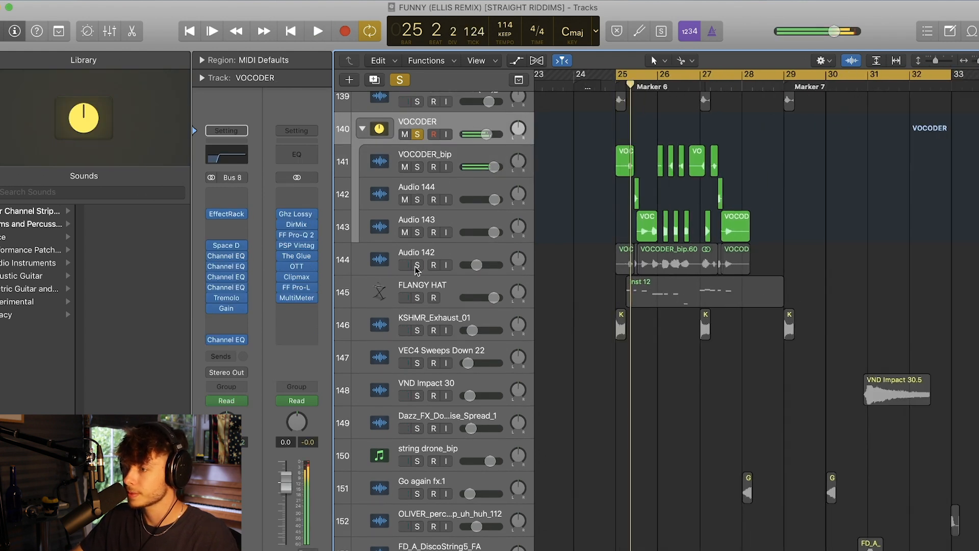
drag(418, 266, 417, 298)
key(space)
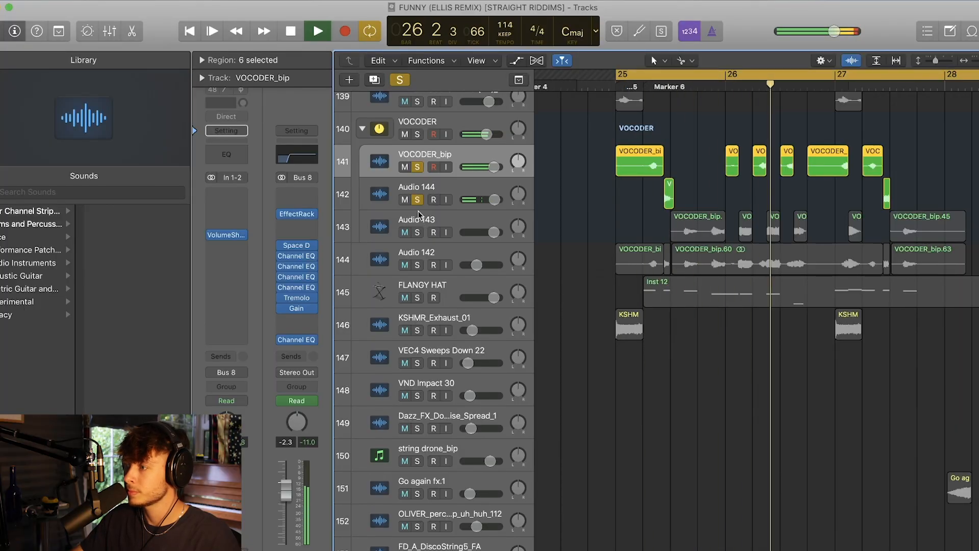
Step: Add Audio 143 to the soloed VOCODER_bip and Audio 144 tracks, and play them with track automation shown
click(417, 233)
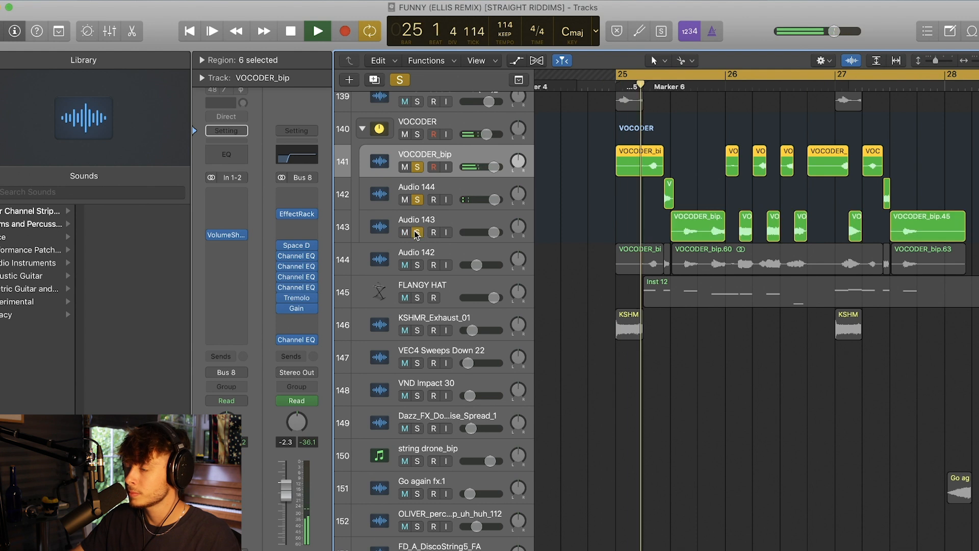
key(a)
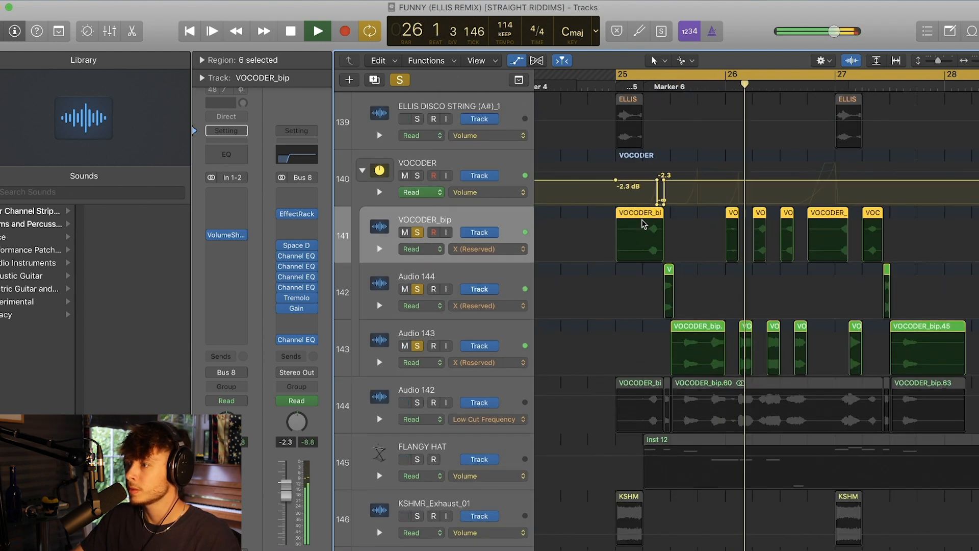
key(space)
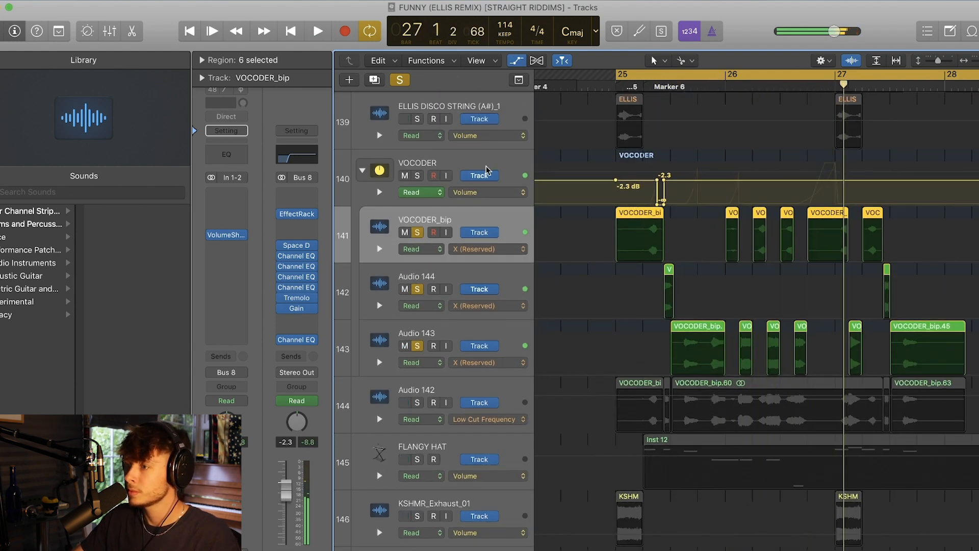
Step: Display the Space D Wet Output automation on the VOCODER track and play the vocoder layers through it
click(487, 170)
key(space)
click(228, 329)
click(228, 329)
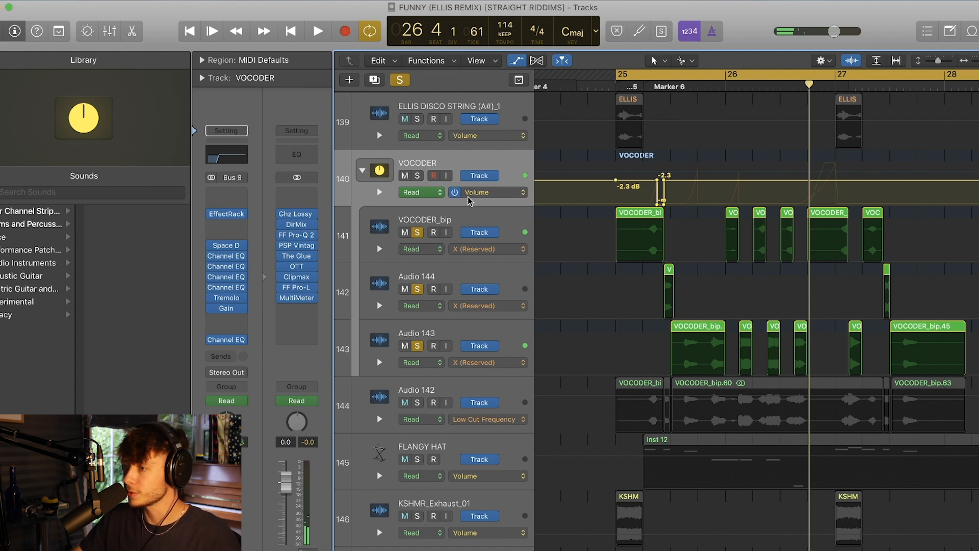
click(484, 193)
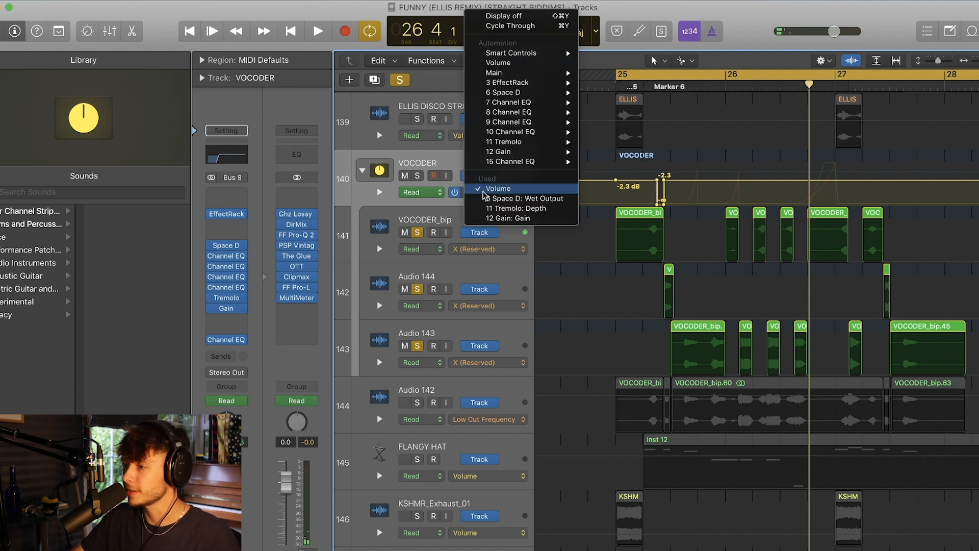
click(510, 202)
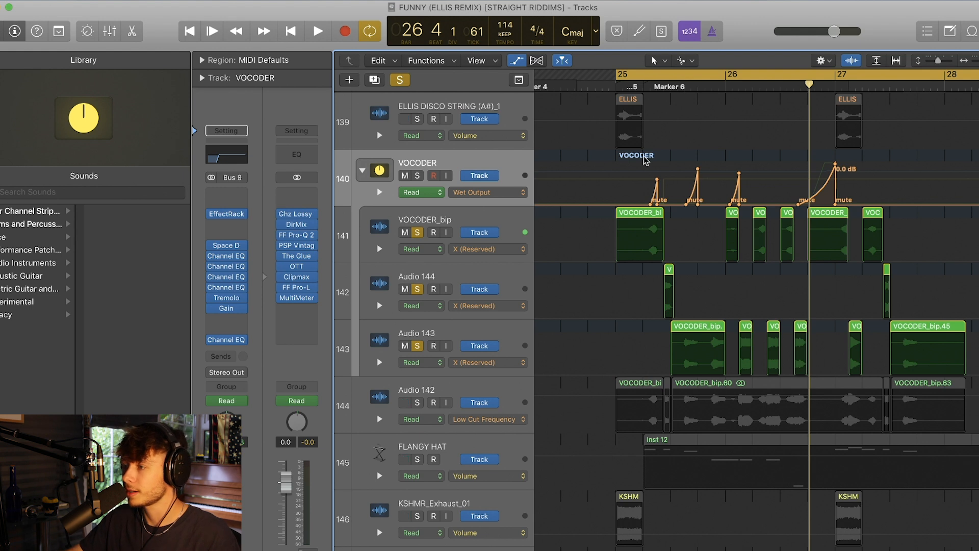
key(space)
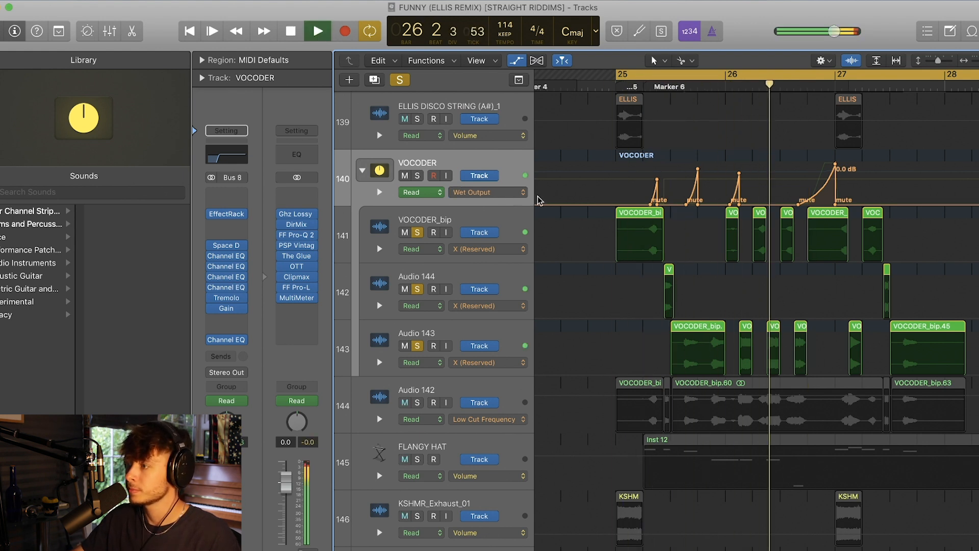
key(space)
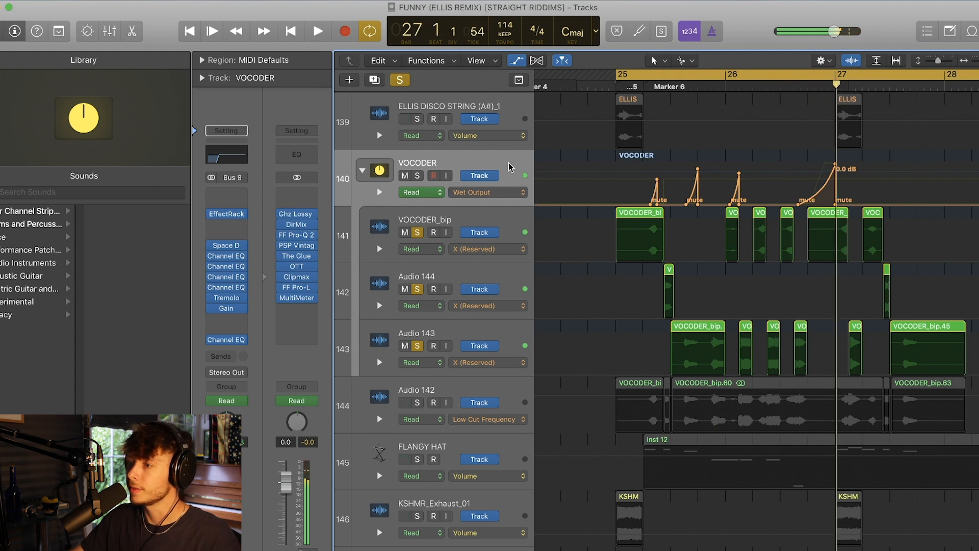
Step: Inspect the VOCODER track's Tremolo, display its Depth automation, and play the passage leading into bar 27
click(227, 298)
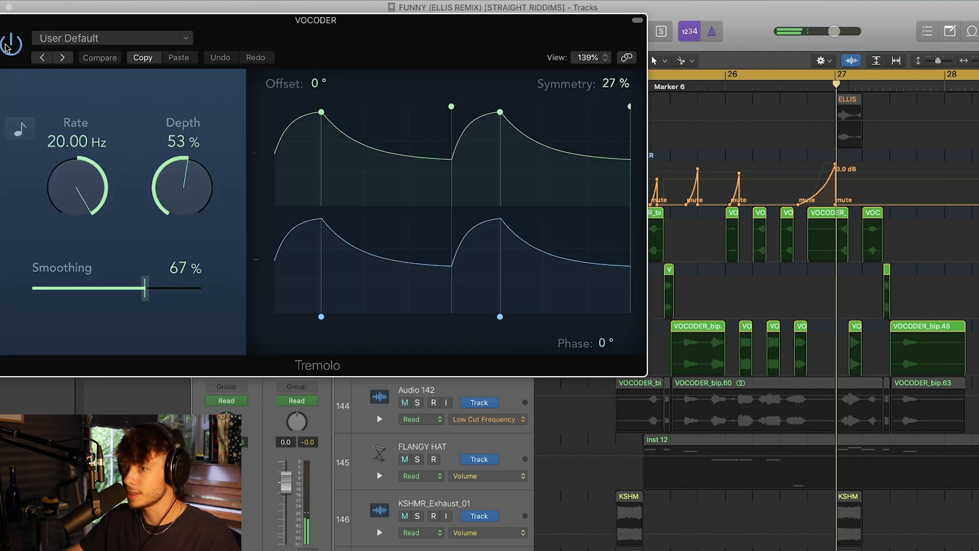
click(8, 8)
click(493, 194)
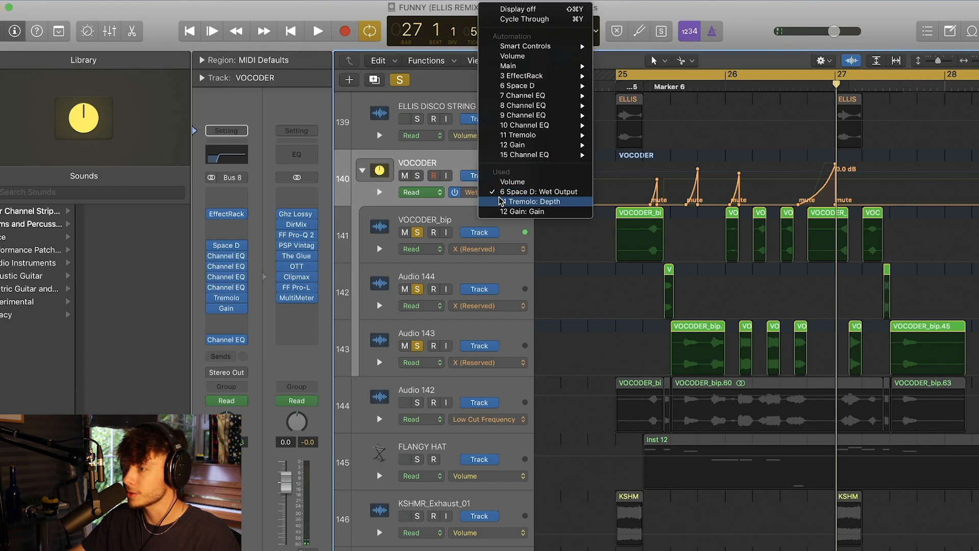
key(Return)
double_click(804, 87)
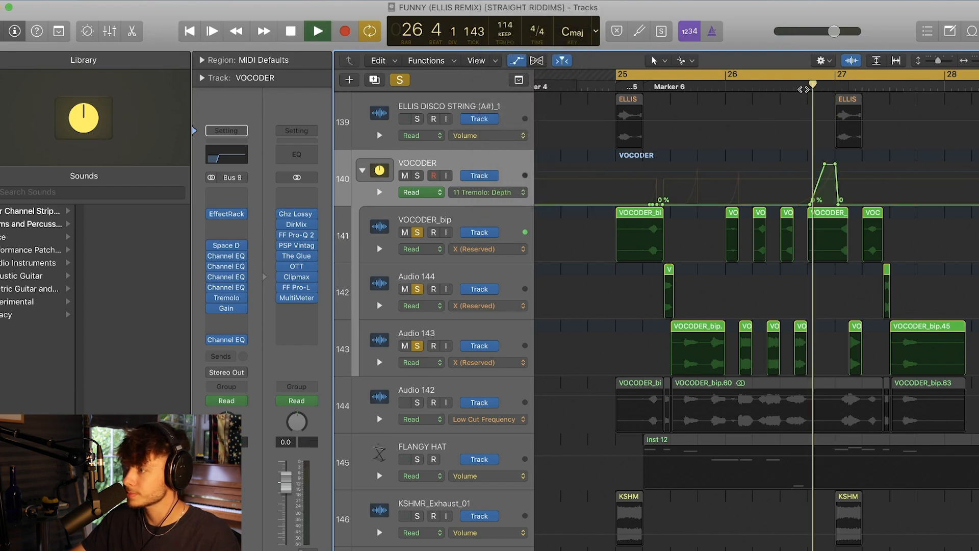
click(785, 88)
key(space)
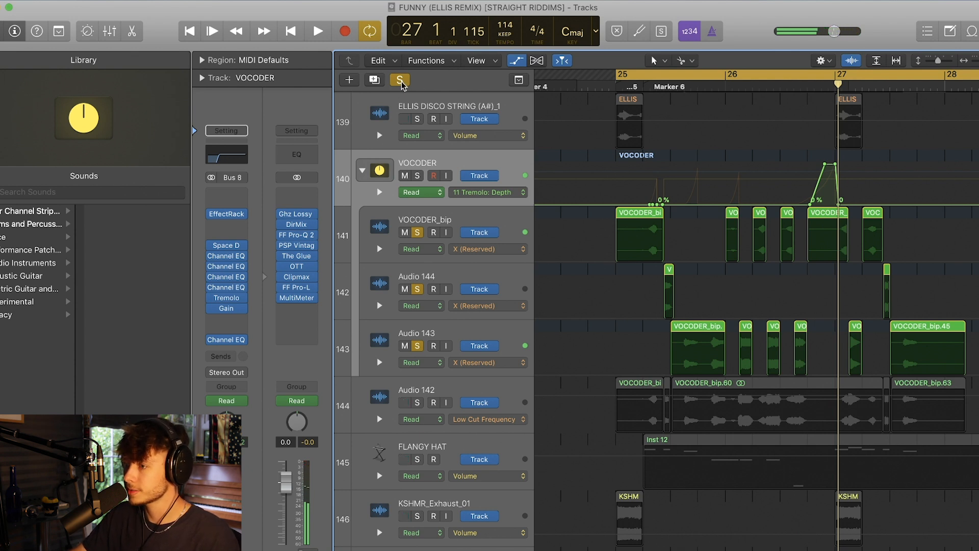
Step: Inspect the VOCODER track's EffectRack during playback, close it, and open the first Channel EQ below Space D
mouse_move(237, 220)
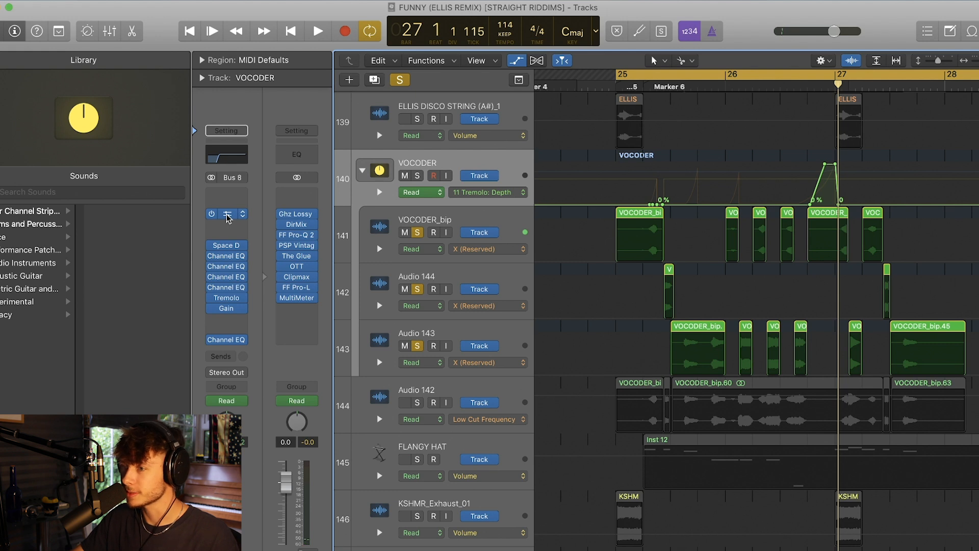
click(227, 215)
drag(342, 40, 608, 70)
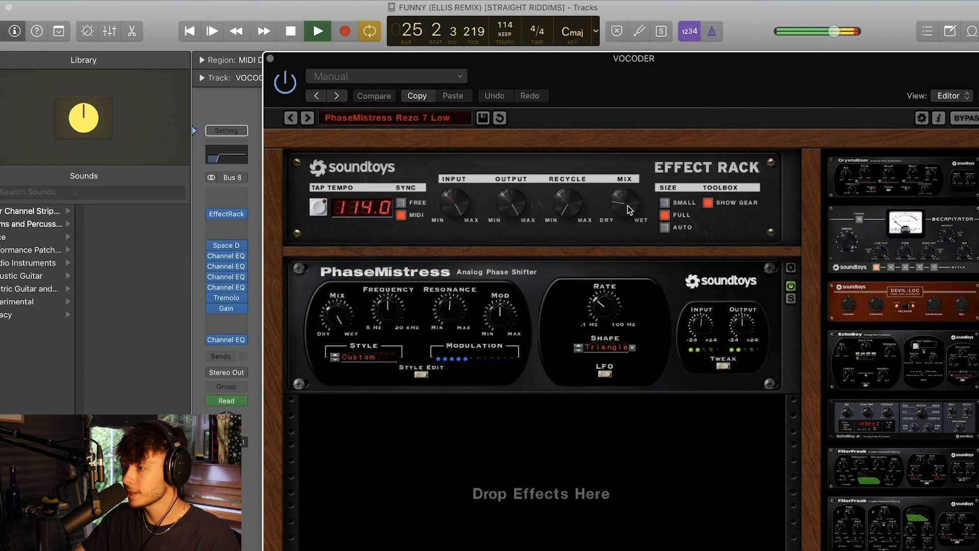
click(270, 58)
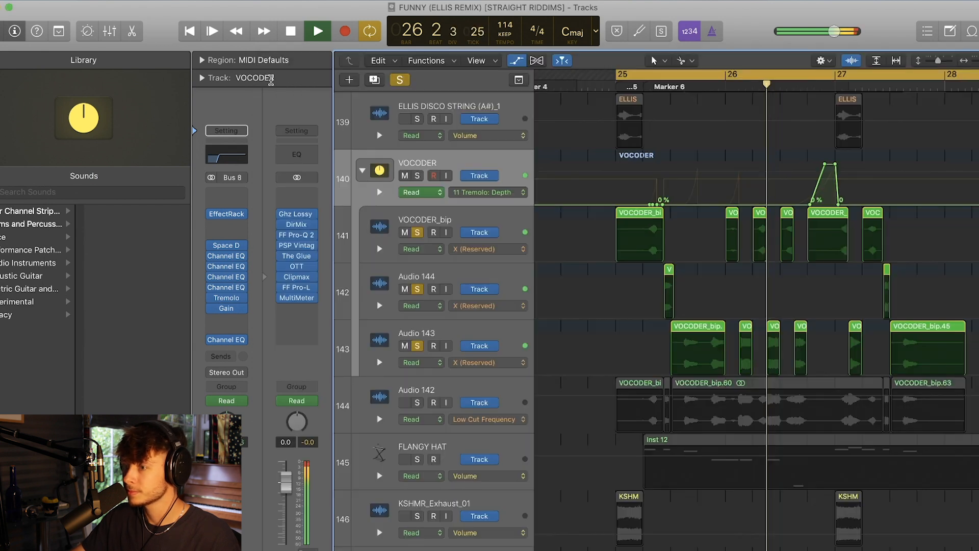
key(space)
click(230, 257)
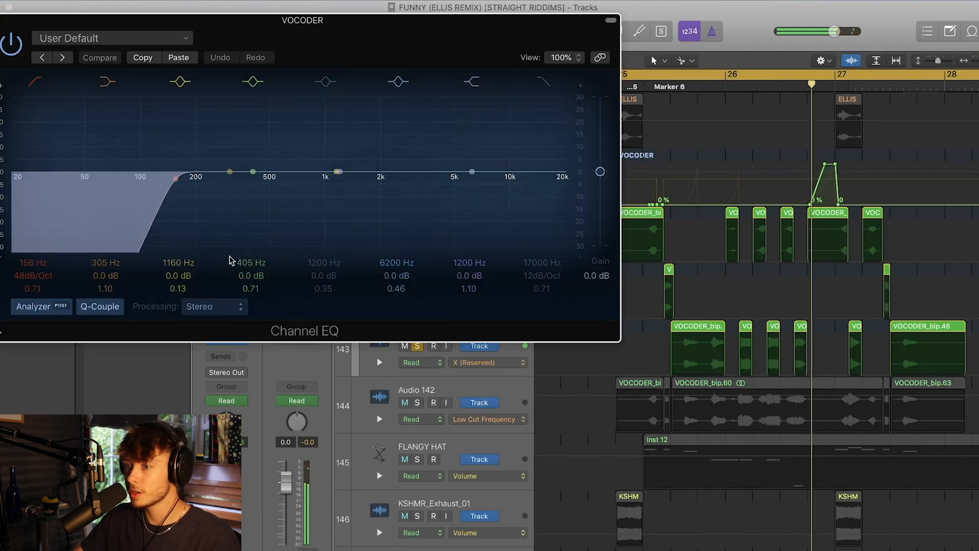
Step: Inspect the settings of the VOCODER track's successive Channel EQs below Space D, closing each one after viewing
drag(394, 26, 611, 36)
click(213, 30)
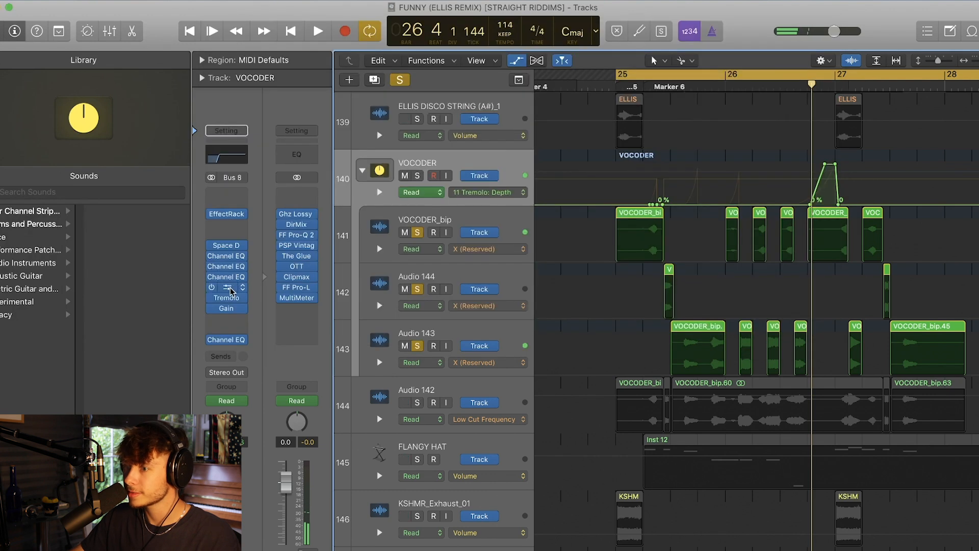
click(231, 268)
drag(357, 20, 410, 21)
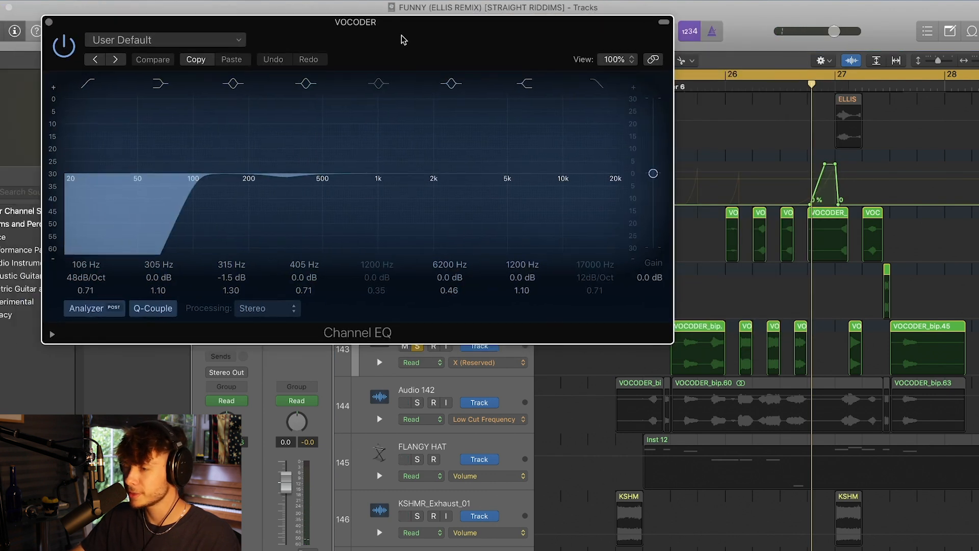
click(49, 23)
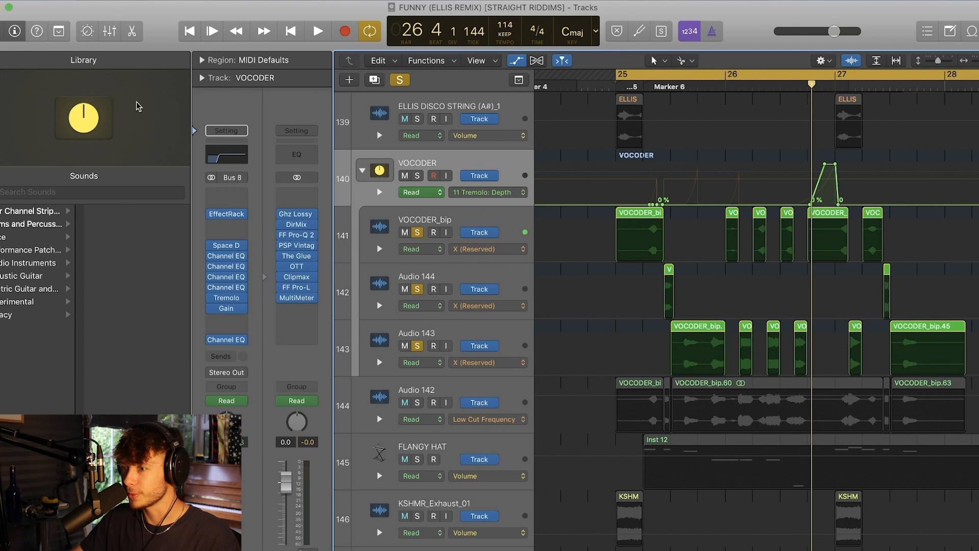
click(228, 278)
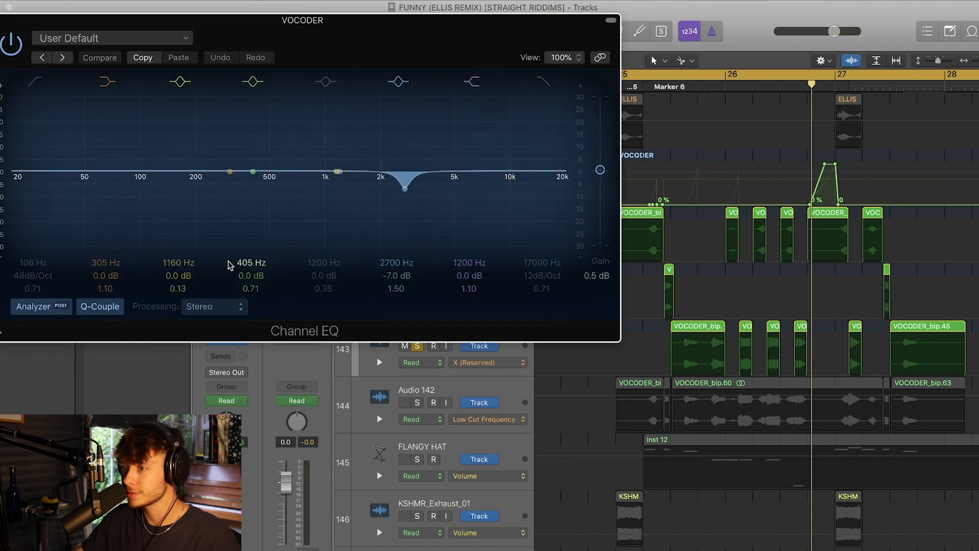
click(0, 21)
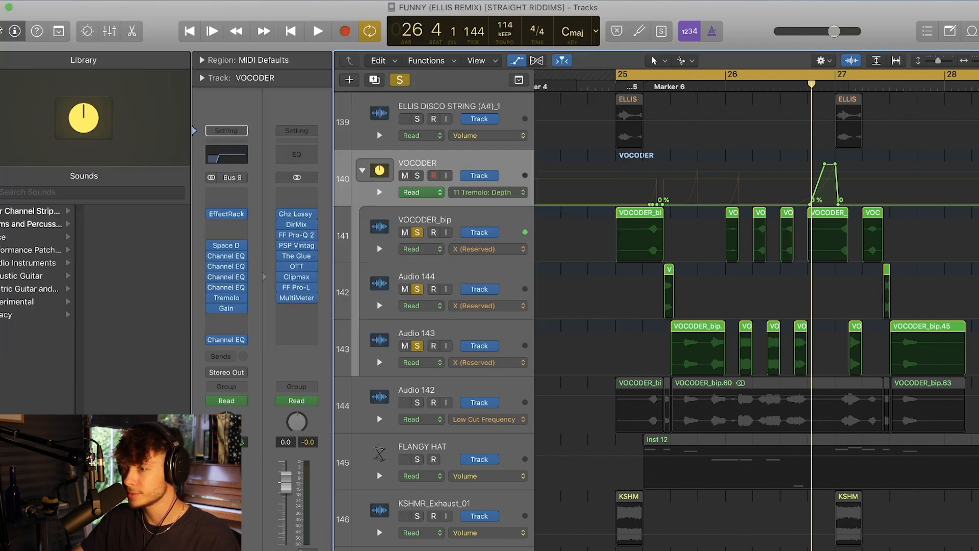
Step: Inspect the VOCODER track's Gain plug-in and close it
click(227, 287)
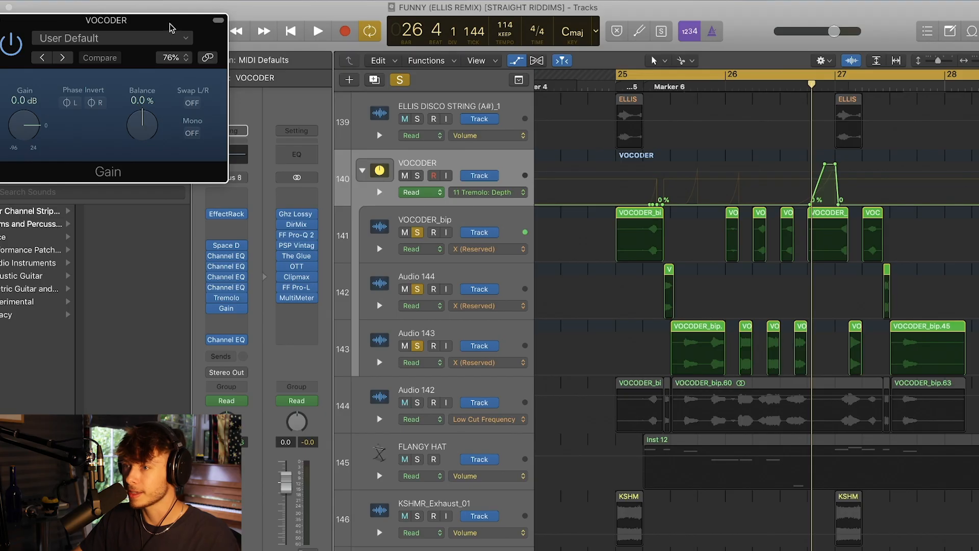
drag(196, 30, 479, 53)
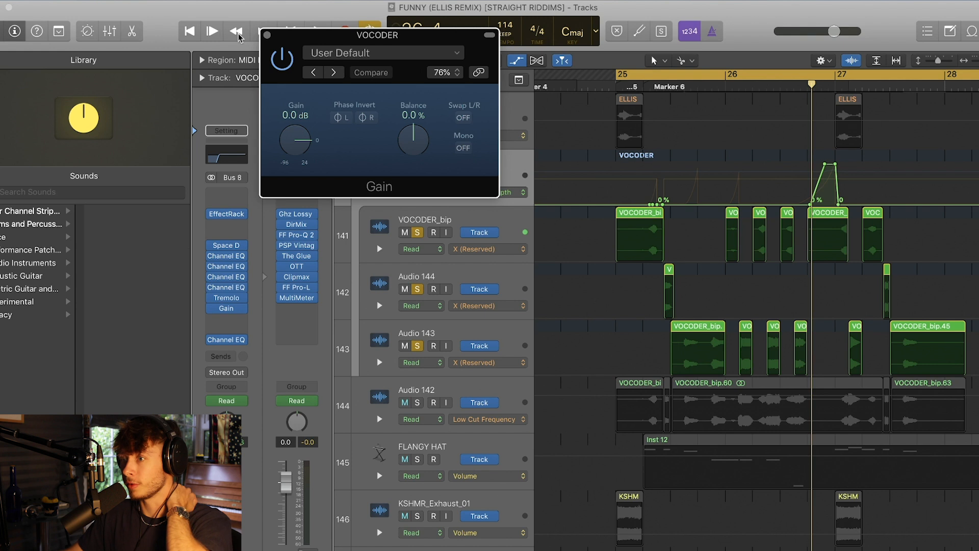
click(267, 37)
Step: Display the Volume automation on the VOCODER track and play the soloed vocoder layers through it
click(510, 192)
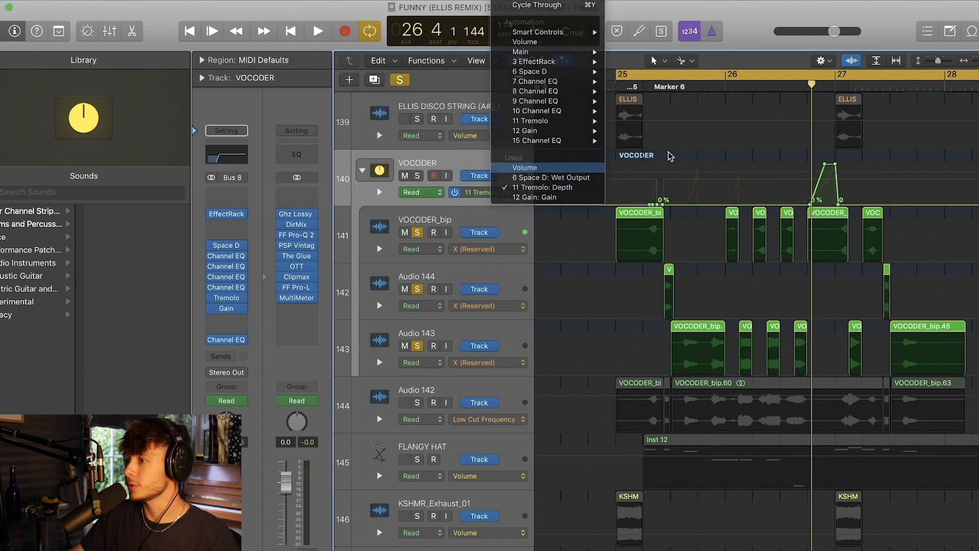
click(526, 165)
key(space)
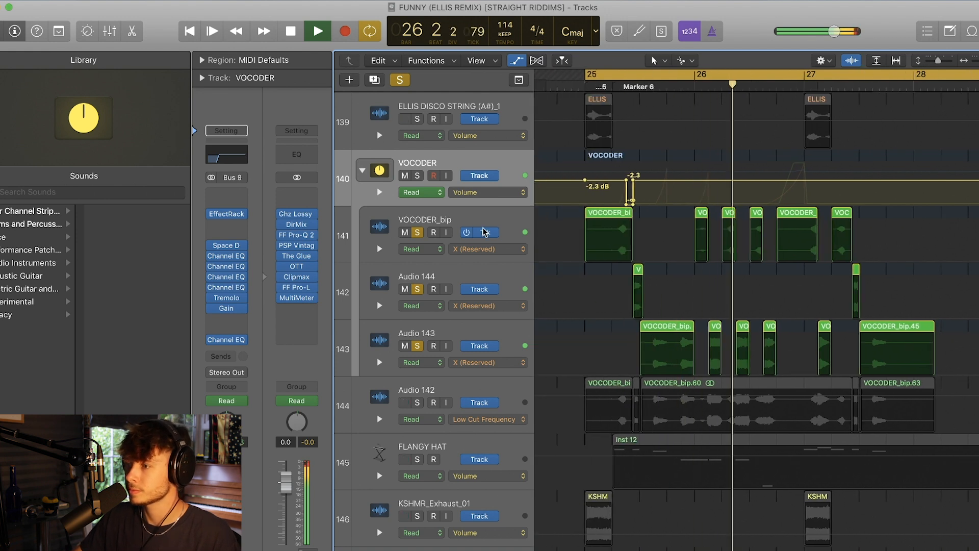
key(space)
Step: Clear the existing solos, select the Audio 142 track below the vocoder stack, and solo it
click(401, 81)
scroll(483, 212, down, 5)
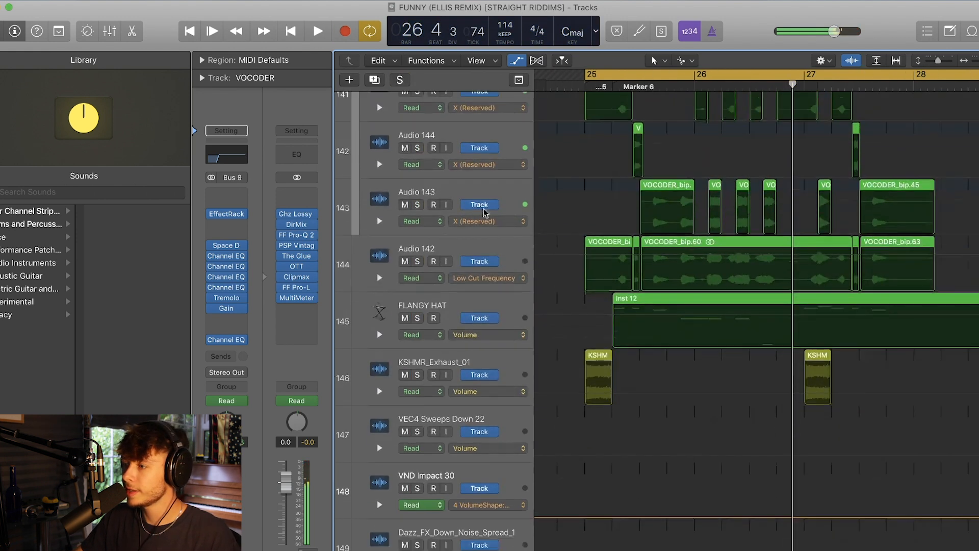
click(463, 248)
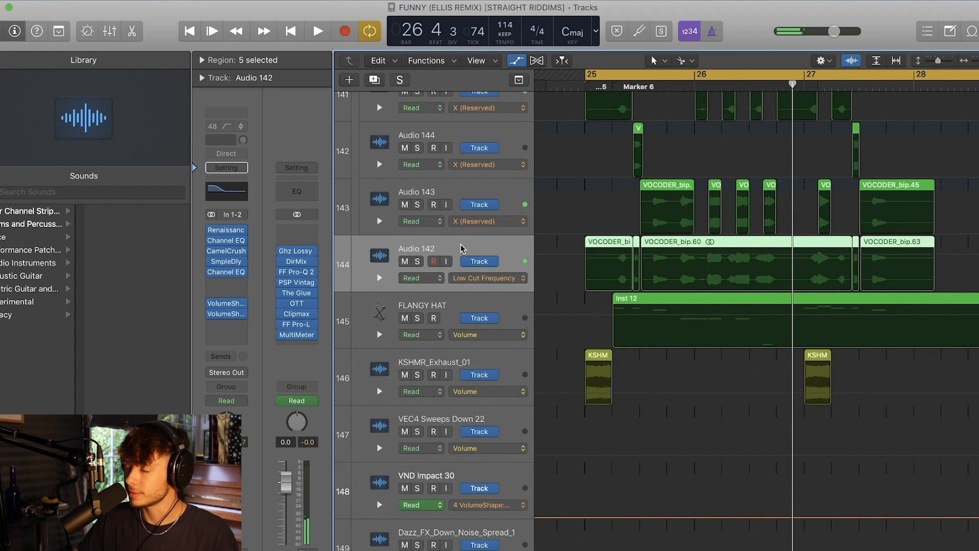
scroll(462, 249, up, 8)
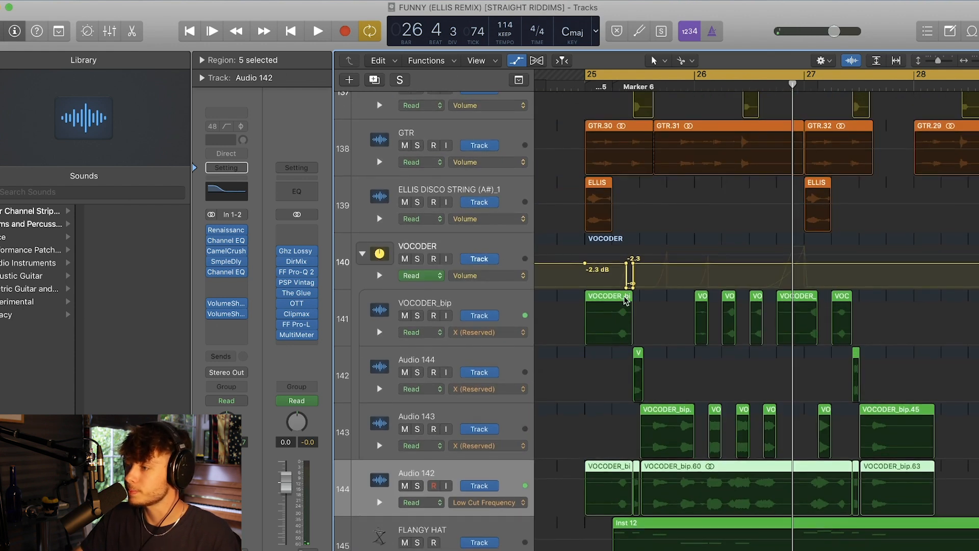
click(418, 486)
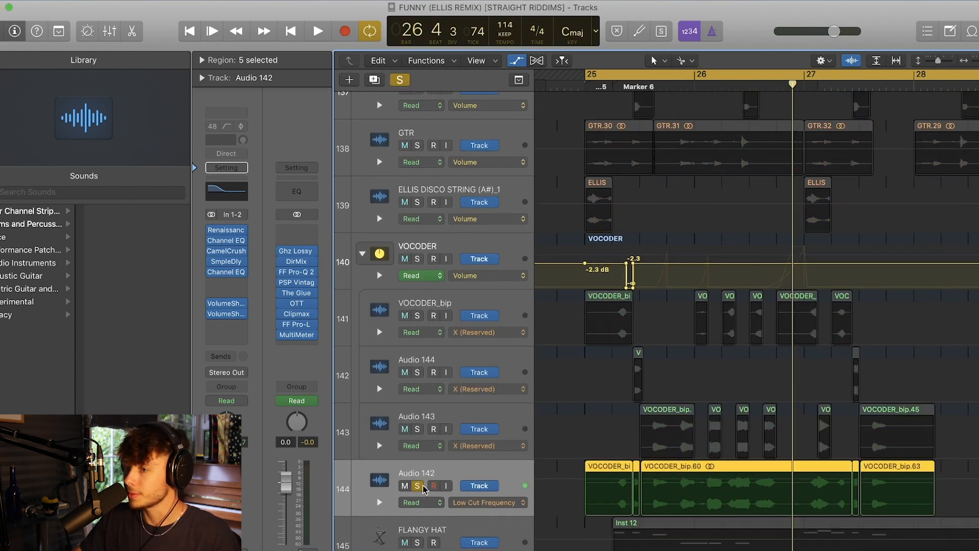
Step: Inspect Audio 142's Renaissance Axx compressor and the Channel EQ directly below it, closing both
click(226, 230)
drag(159, 22, 518, 97)
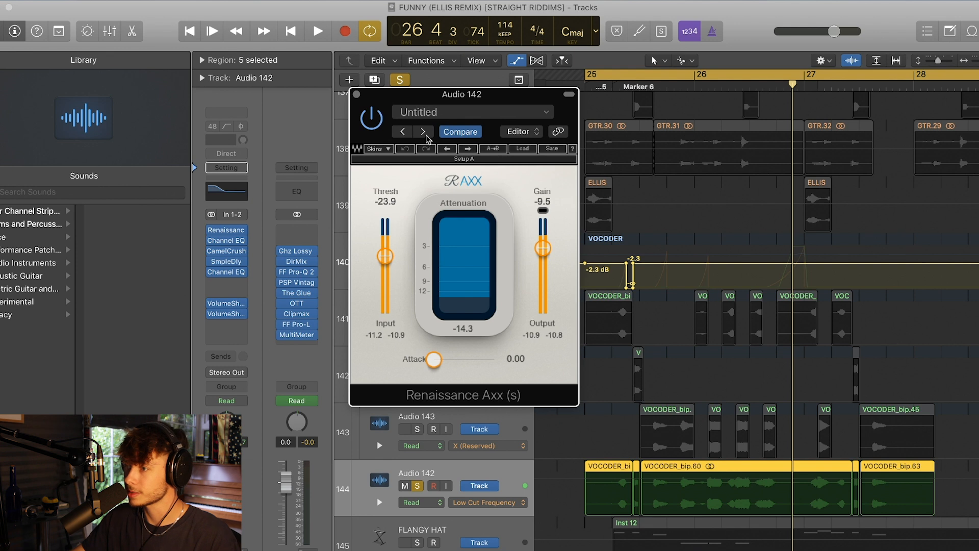
click(357, 95)
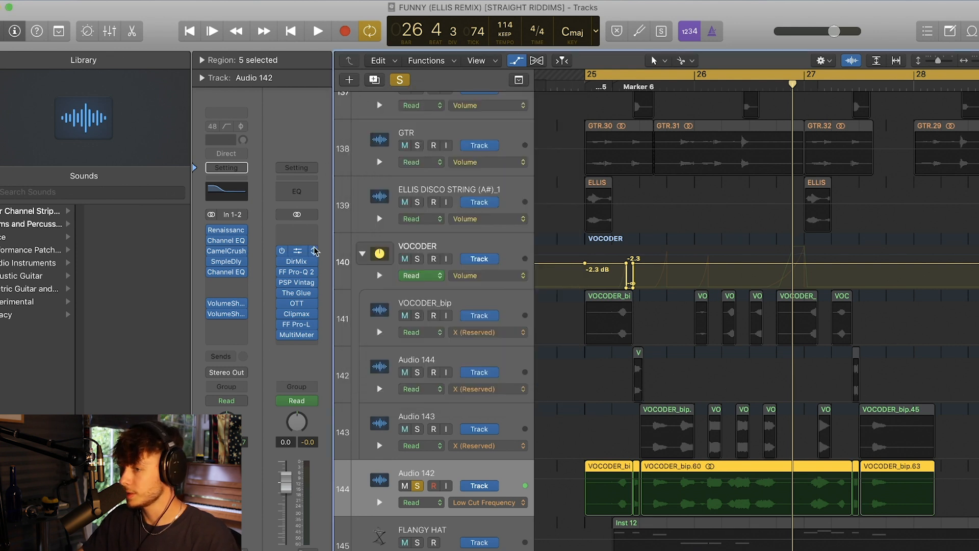
click(226, 272)
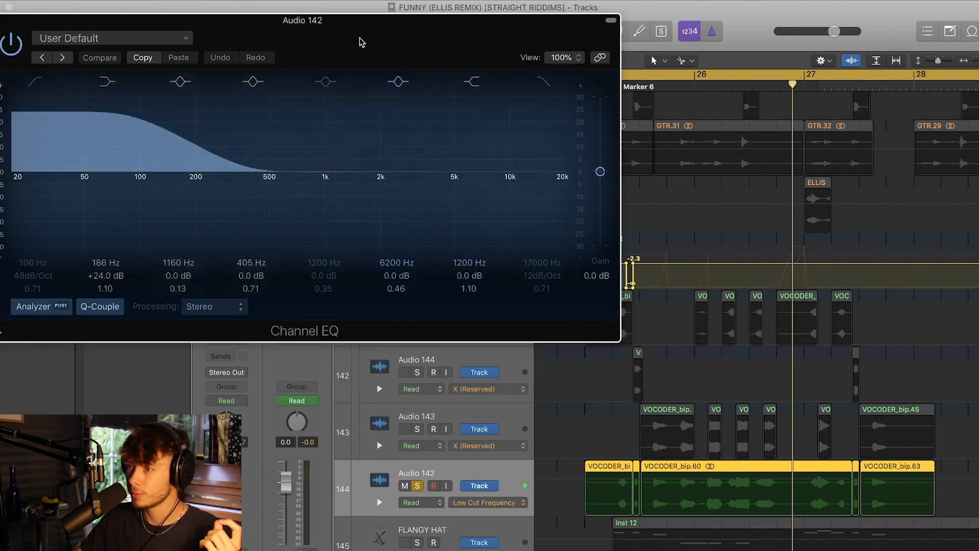
drag(306, 19, 474, 41)
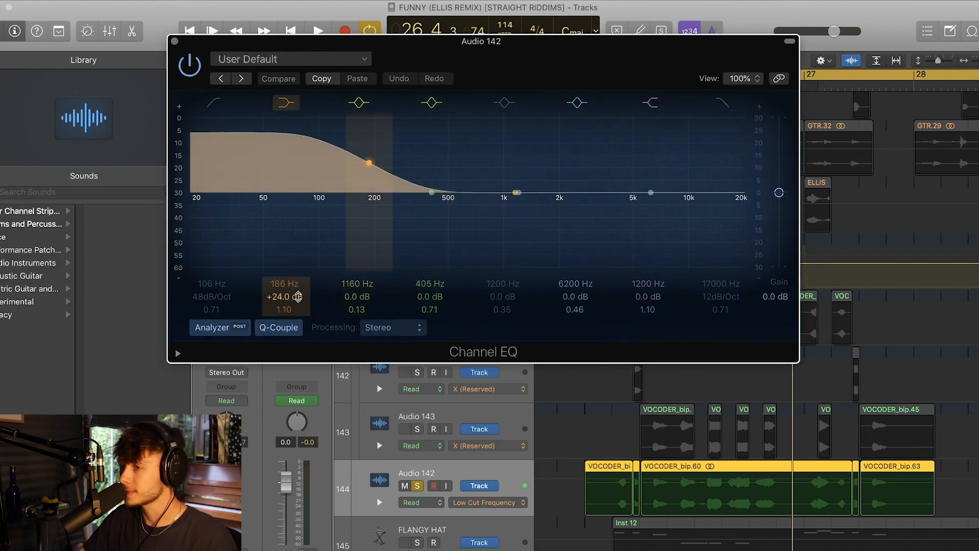
click(175, 41)
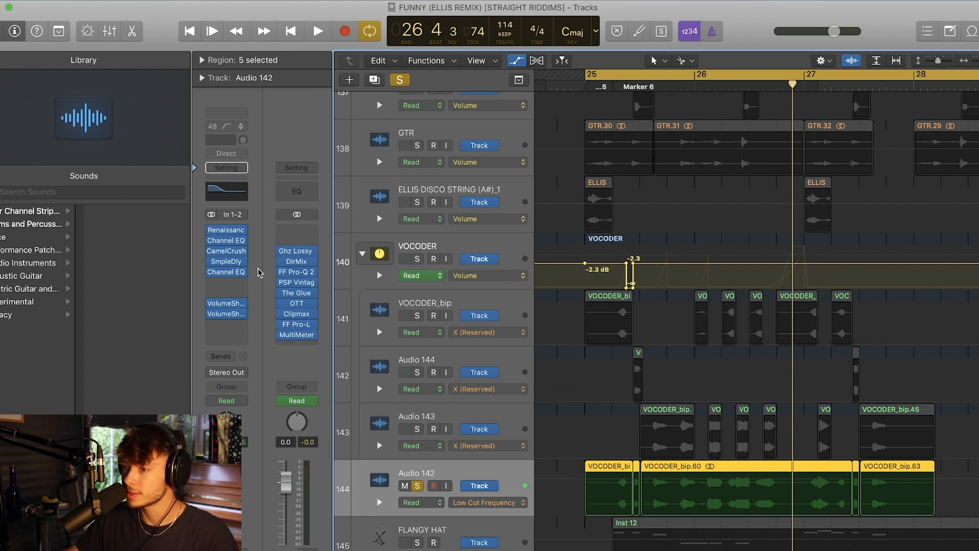
Step: Open Audio 142's last Channel EQ, bypass it, and play the soloed track without its low cut
click(233, 273)
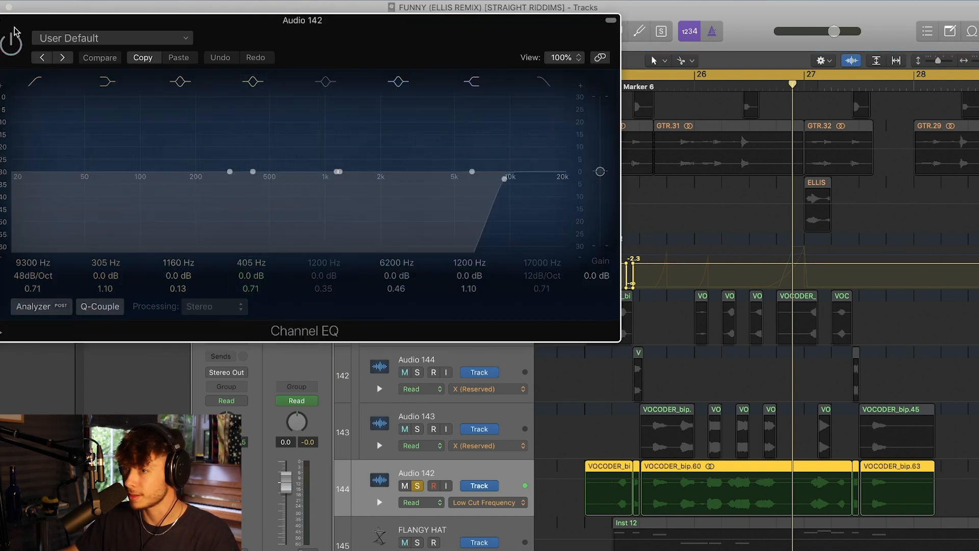
drag(15, 32, 297, 76)
key(space)
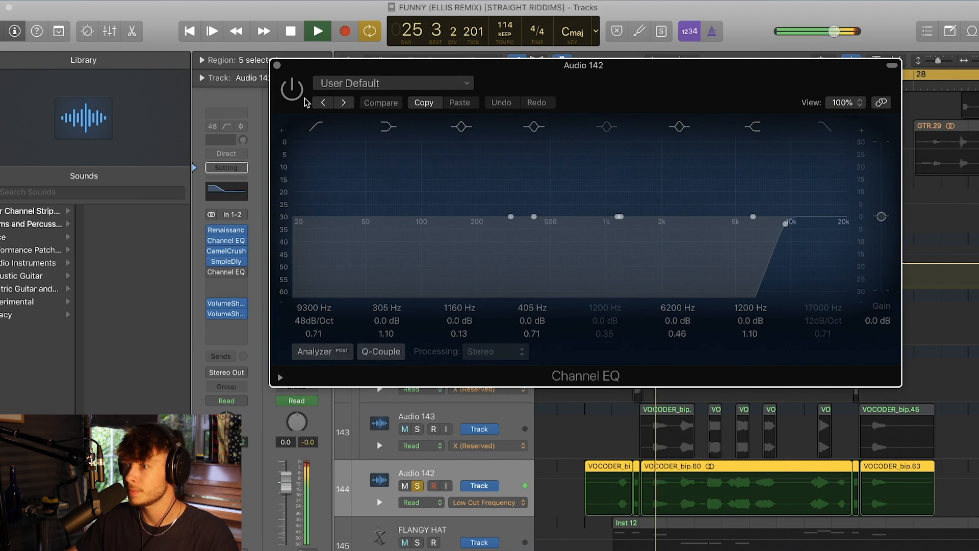
key(space)
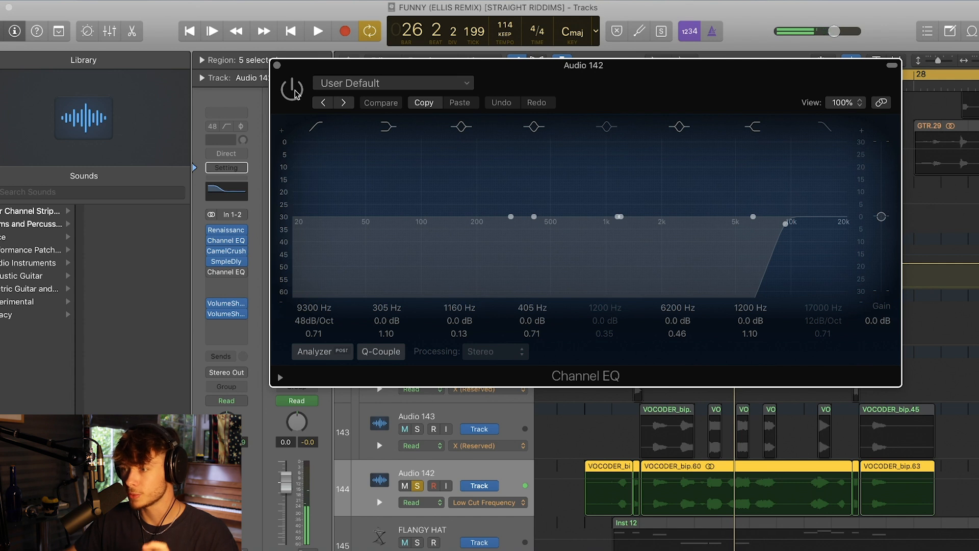
Step: Re-enable the Channel EQ with its 9300 Hz low cut, play Audio 142 through it, and close the plug-in
click(293, 91)
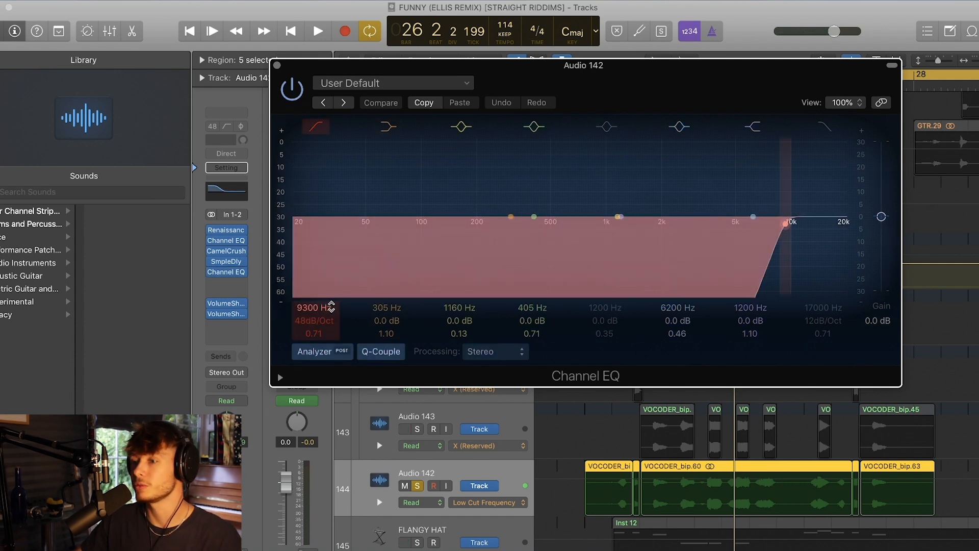
key(space)
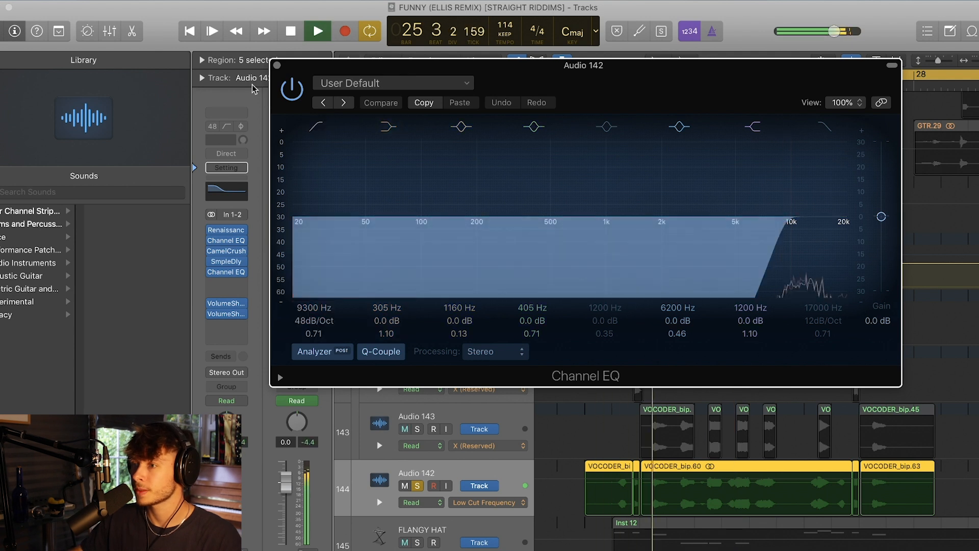
click(276, 65)
key(space)
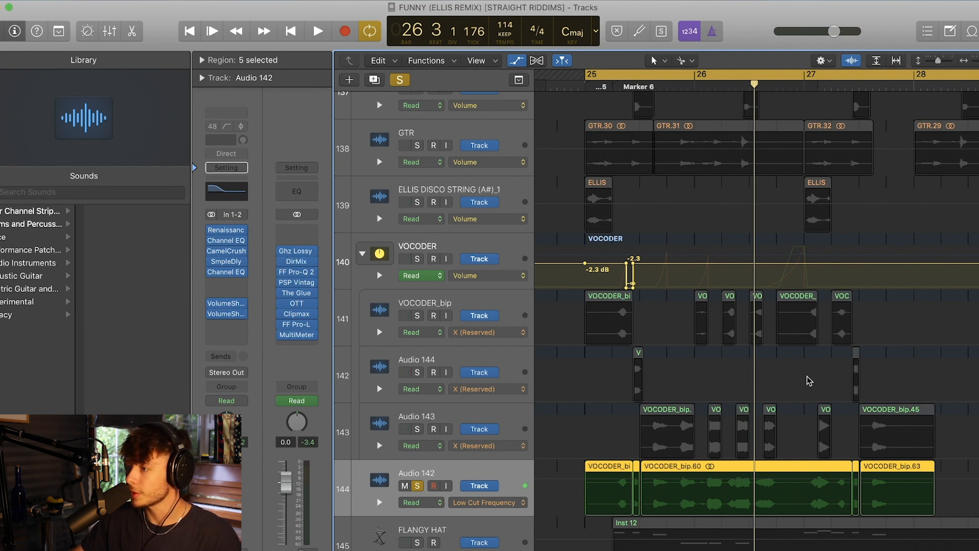
Step: Inspect the left and right delay settings of Audio 142's Sample Delay and close it
click(226, 262)
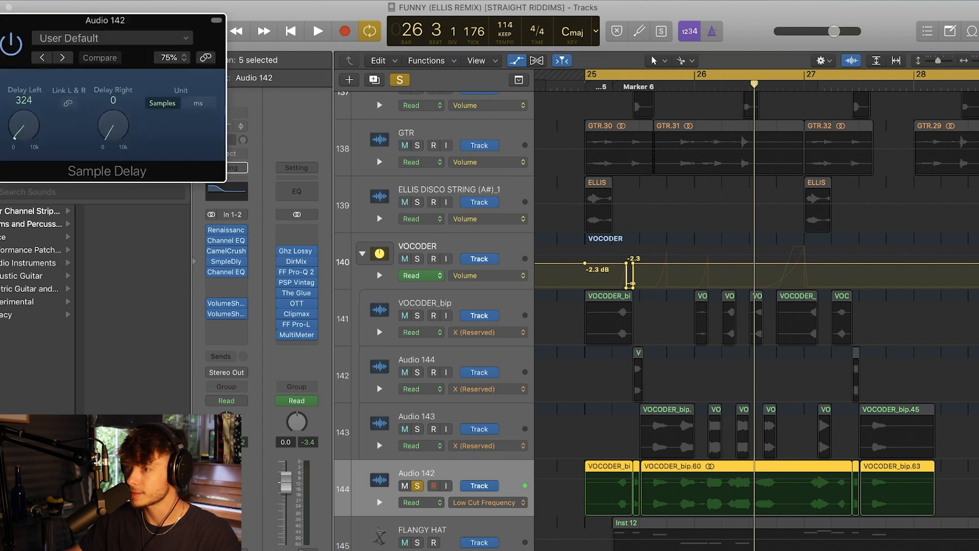
drag(170, 28, 441, 80)
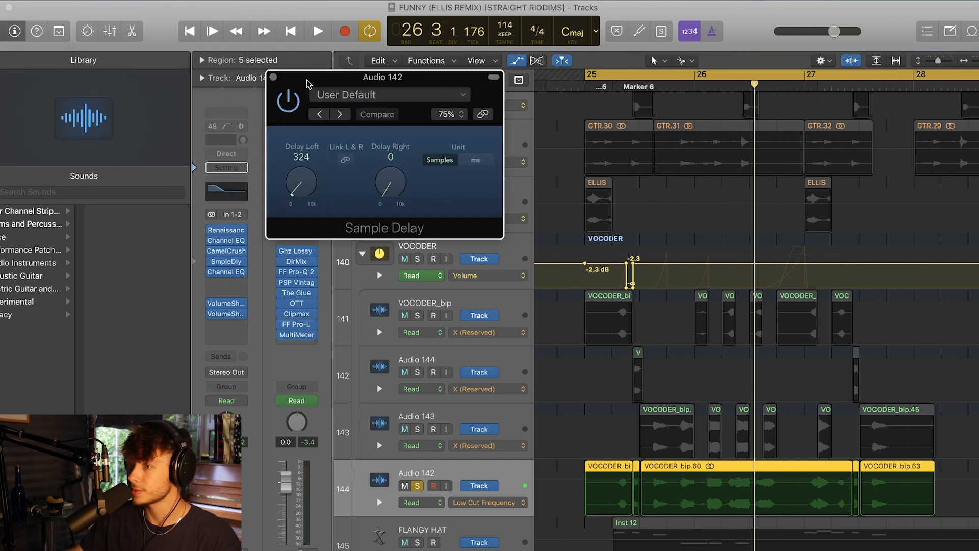
drag(308, 83, 416, 90)
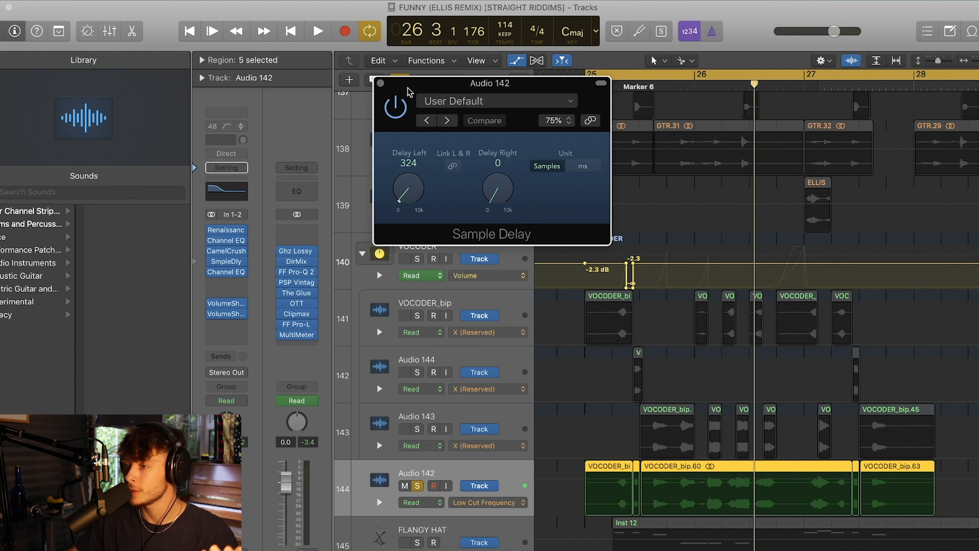
click(380, 83)
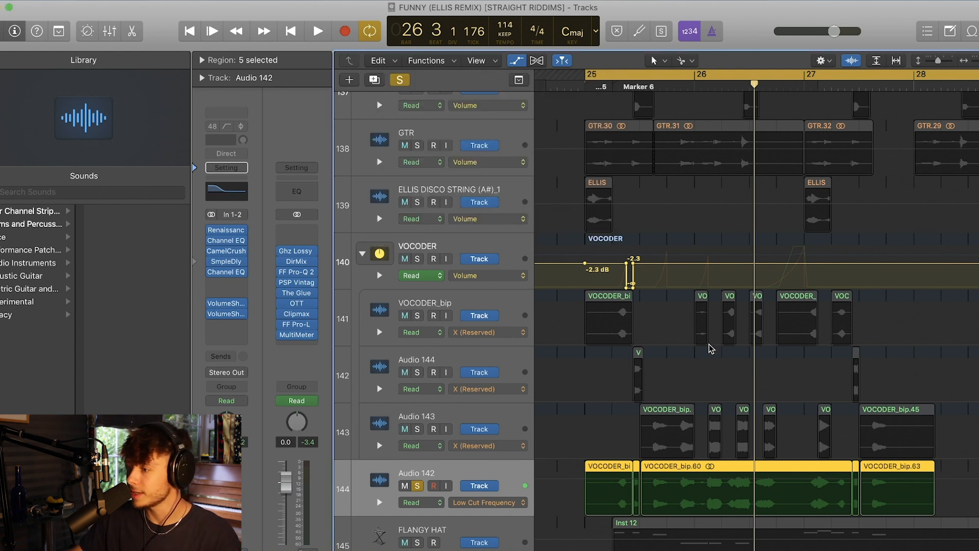
Step: Hide track automation, solo the VOCODER stack together with Audio 142, and play the combined layers
scroll(556, 367, down, 4)
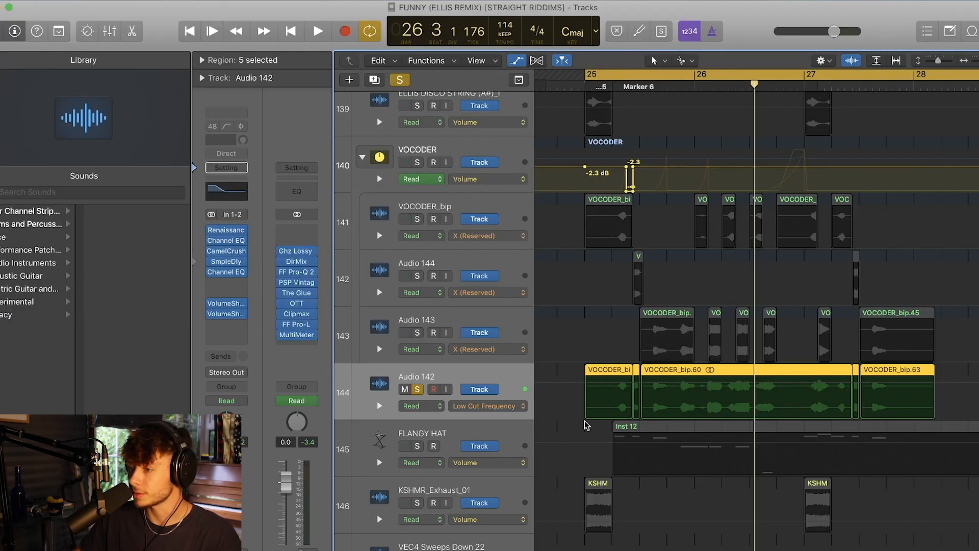
key(a)
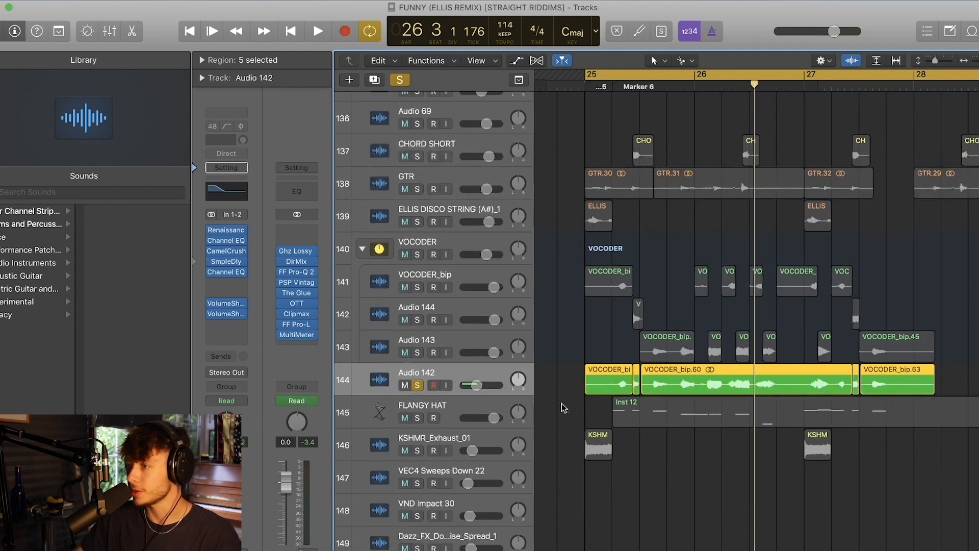
click(417, 200)
click(419, 330)
key(space)
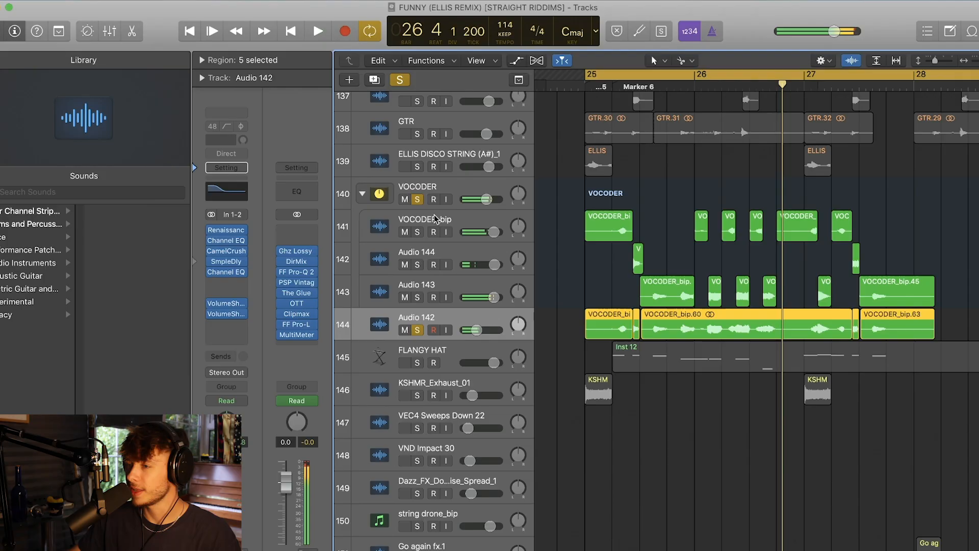
Step: Clear all solos, select the FLANGY HAT track, and look over the tracks around it
click(400, 80)
scroll(433, 215, down, 1)
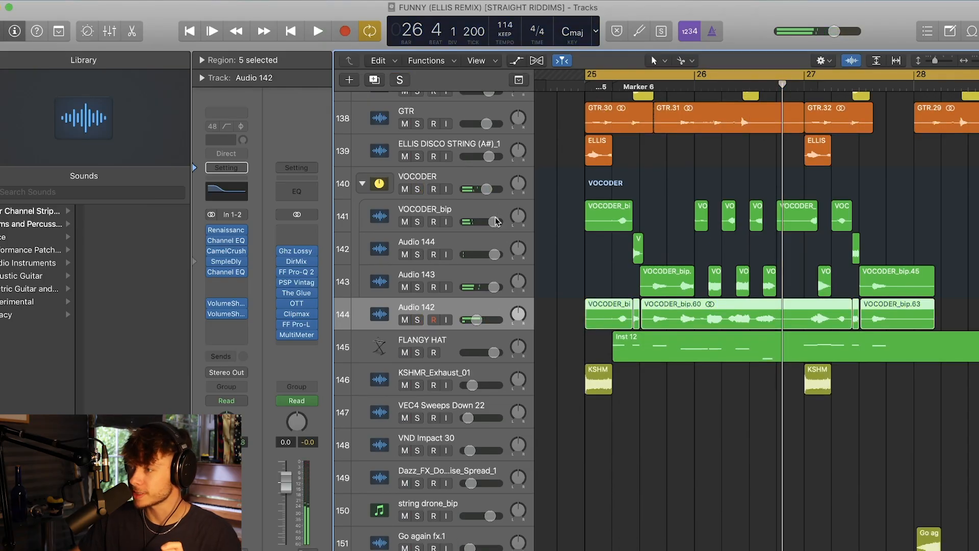
click(470, 339)
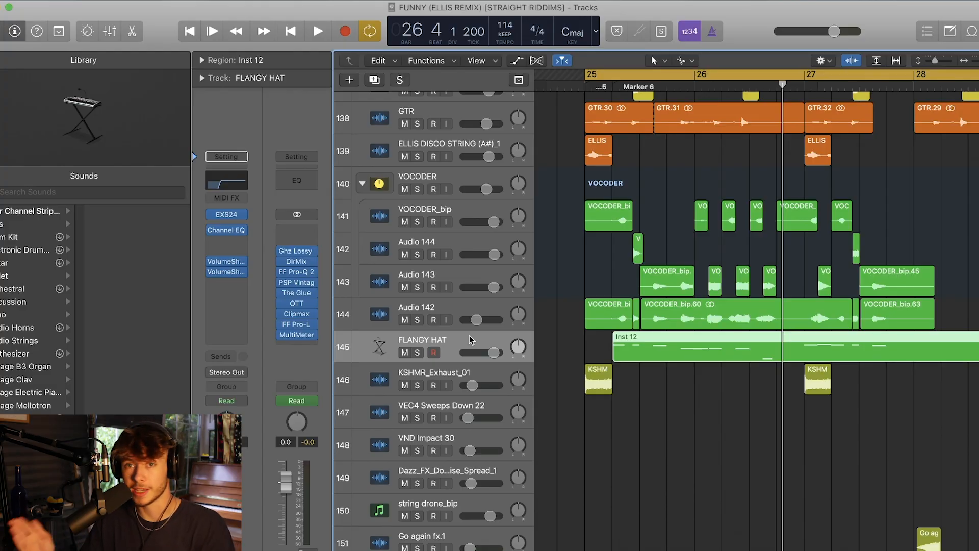
scroll(469, 336, down, 3)
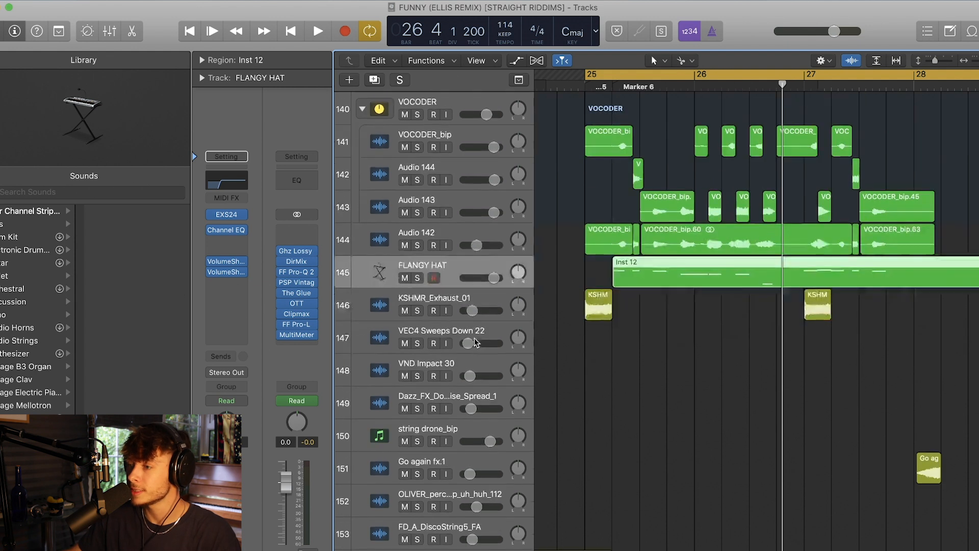
scroll(472, 341, up, 2)
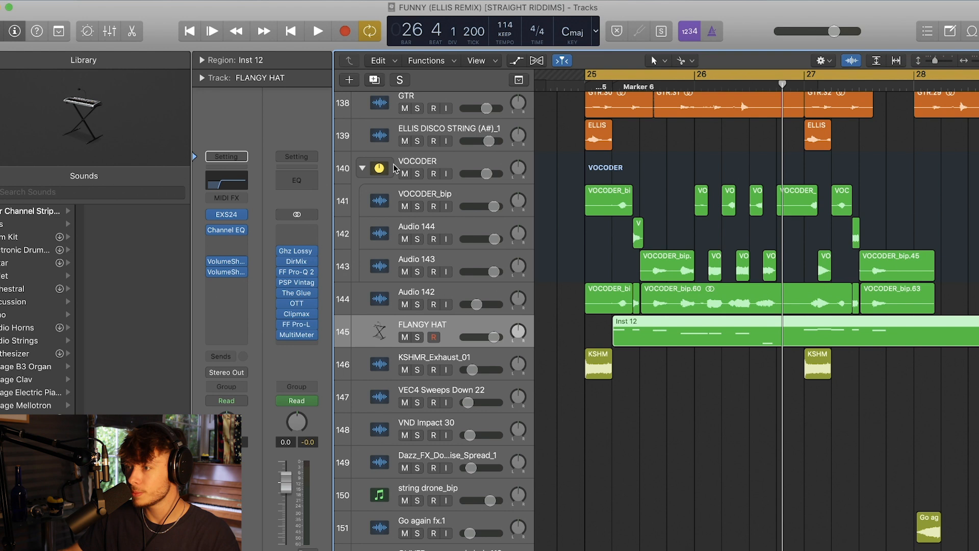
Step: Solo the VOCODER stack, play it briefly on its own, and clear all solos
click(418, 174)
click(468, 172)
key(space)
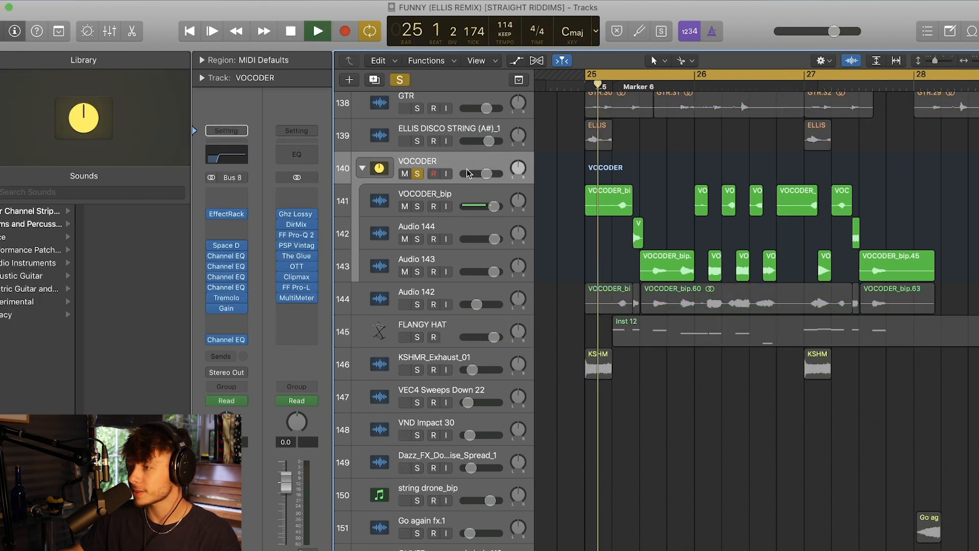
key(space)
click(401, 80)
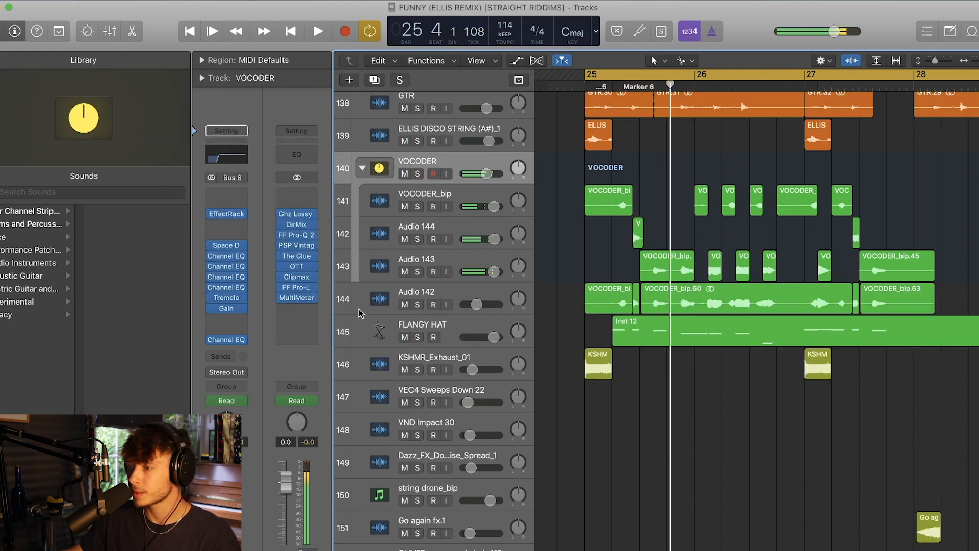
Step: Solo the FLANGY HAT track and play it in isolation
click(419, 338)
key(space)
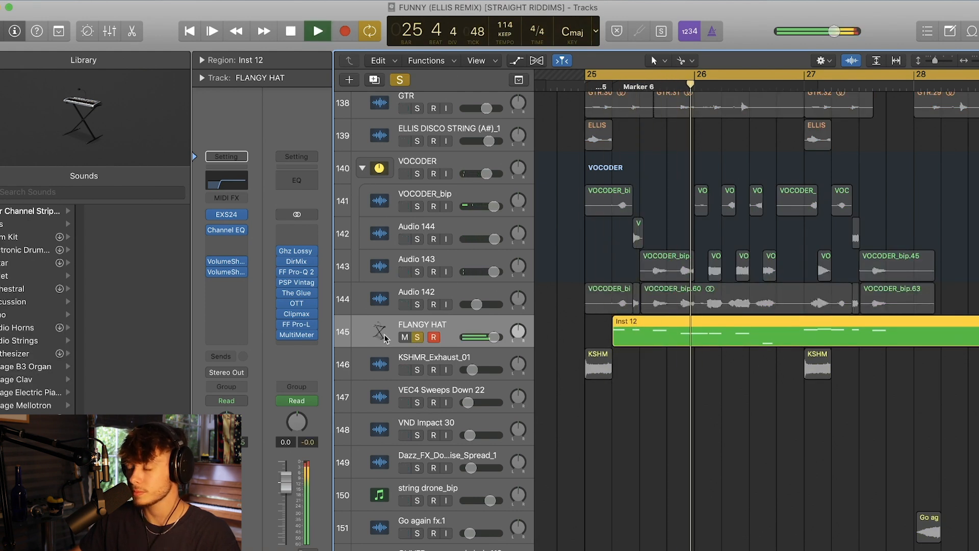
key(space)
Step: Inspect FLANGY HAT's EXS24 sampler and its Channel EQ low cut, closing each plug-in after viewing
click(228, 216)
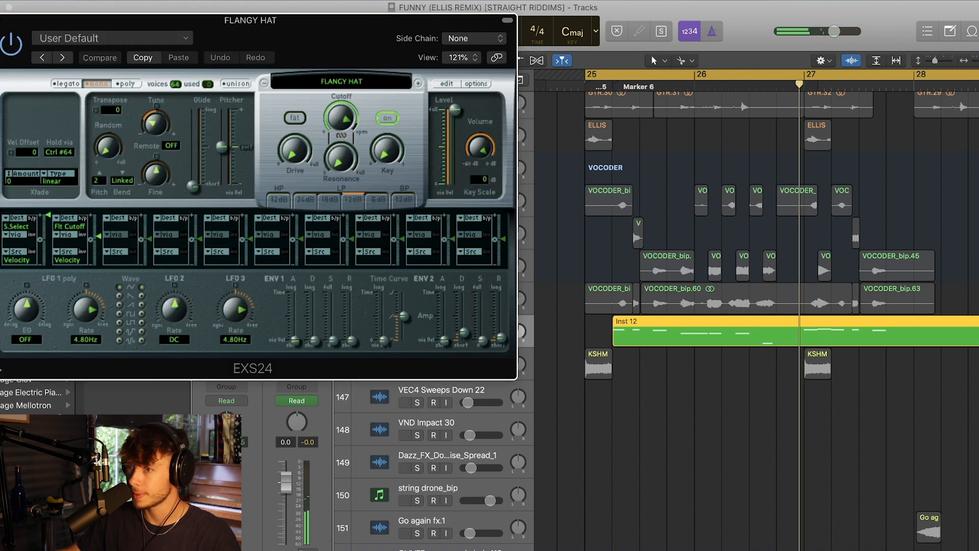
key(super+w)
click(232, 231)
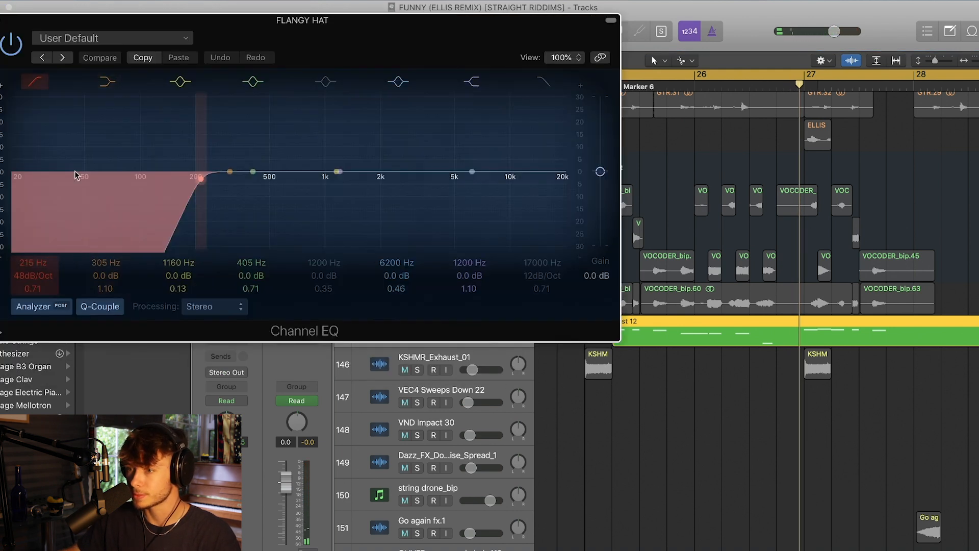
key(super+w)
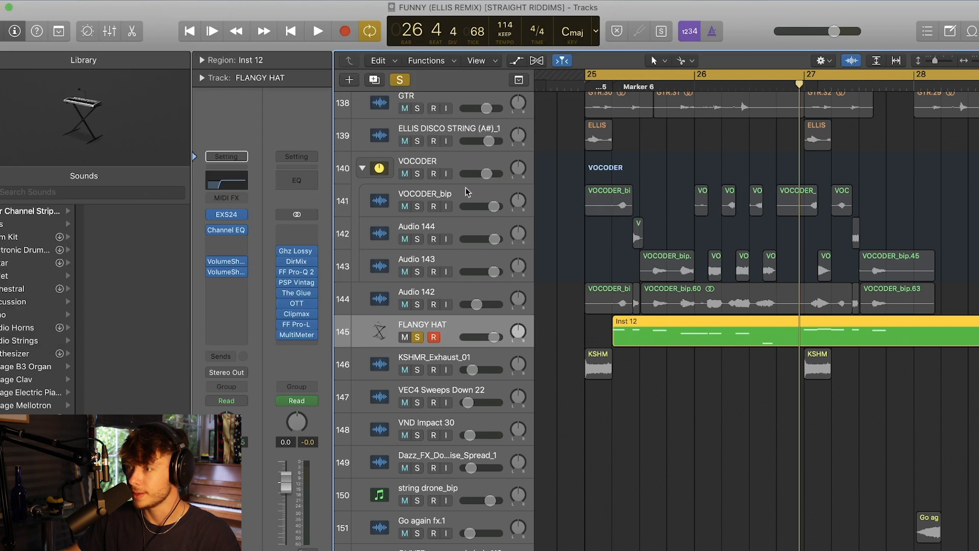
Step: Add the VOCODER stack and Audio 142 to the FLANGY HAT solo, play them together, and clear all solos
click(418, 175)
key(space)
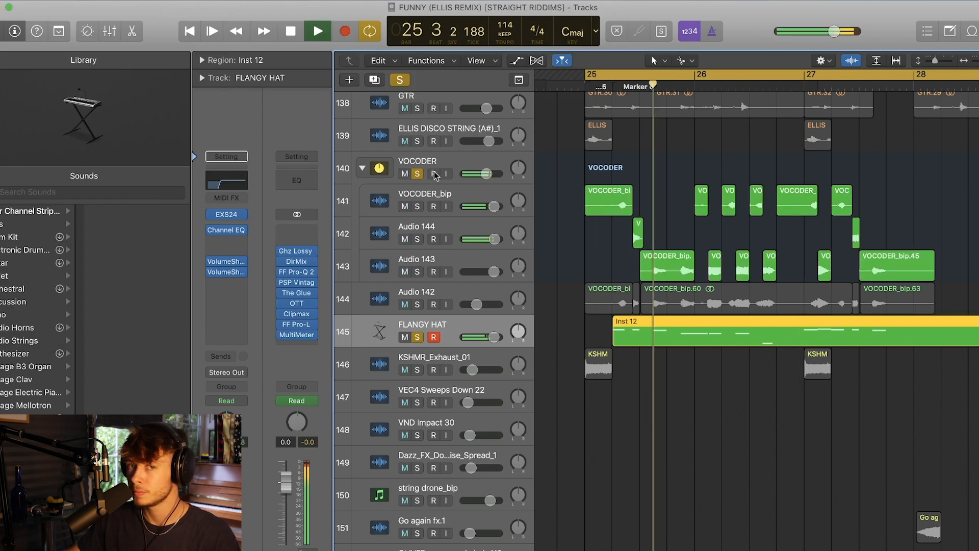
click(418, 304)
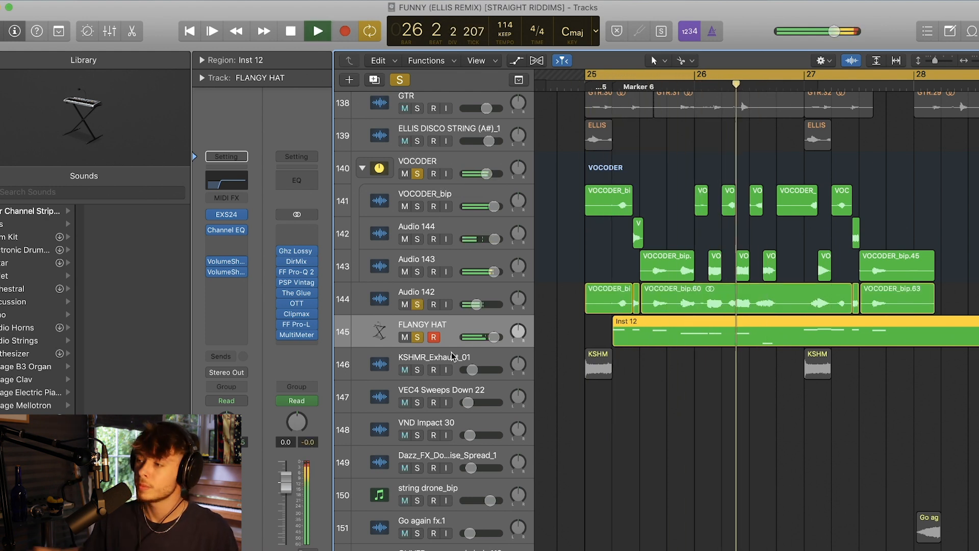
key(space)
click(401, 80)
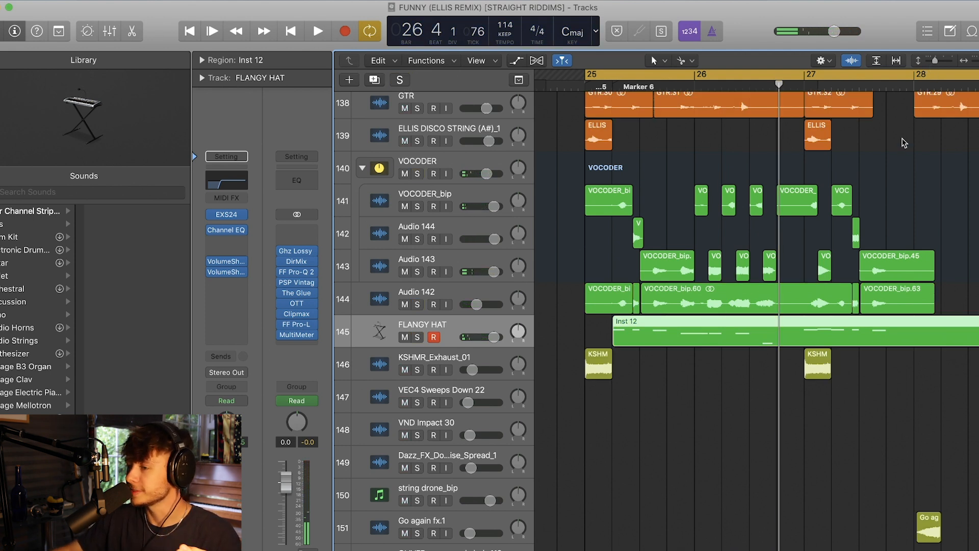
Step: Solo the kick/clap track stack among the drums and expand it to show its subtracks
drag(935, 61, 927, 63)
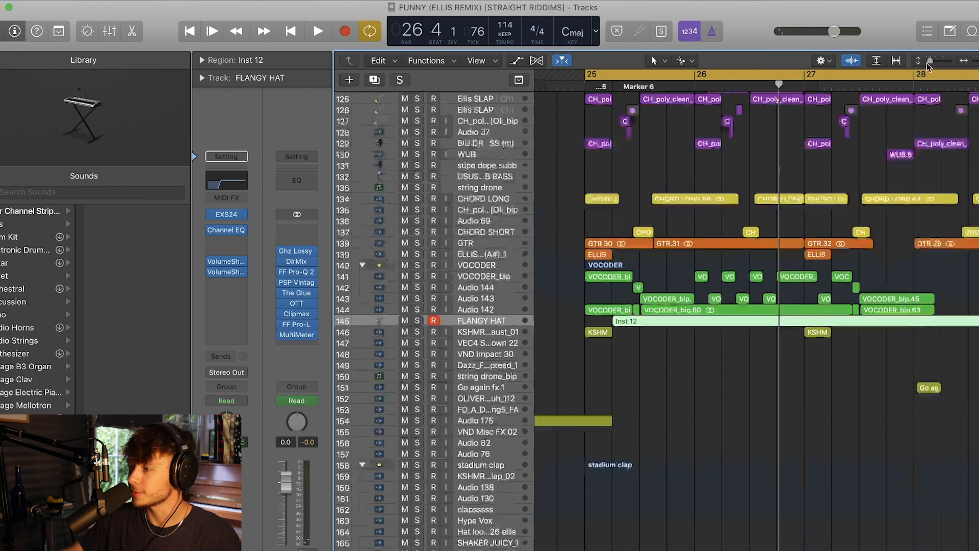
click(659, 418)
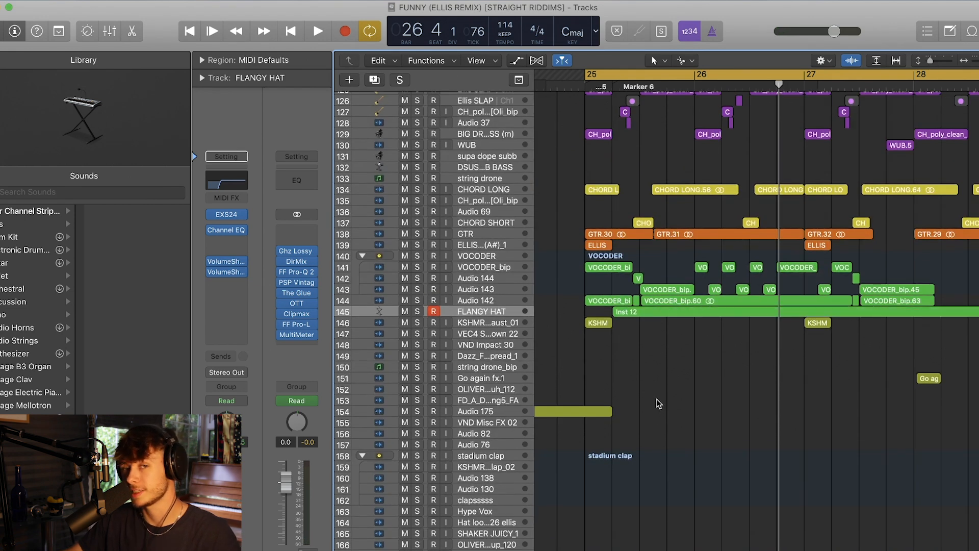
scroll(662, 378, down, 5)
scroll(662, 377, up, 14)
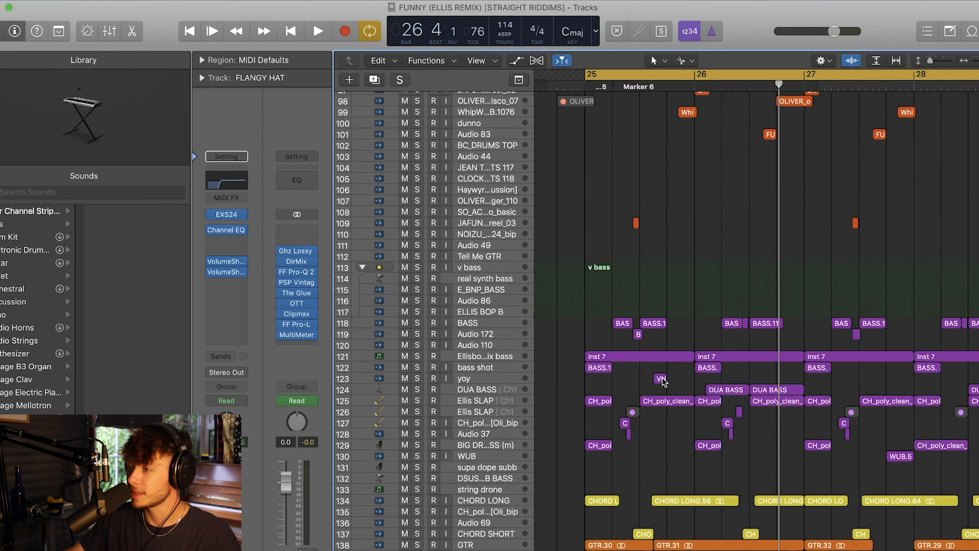
scroll(671, 367, up, 15)
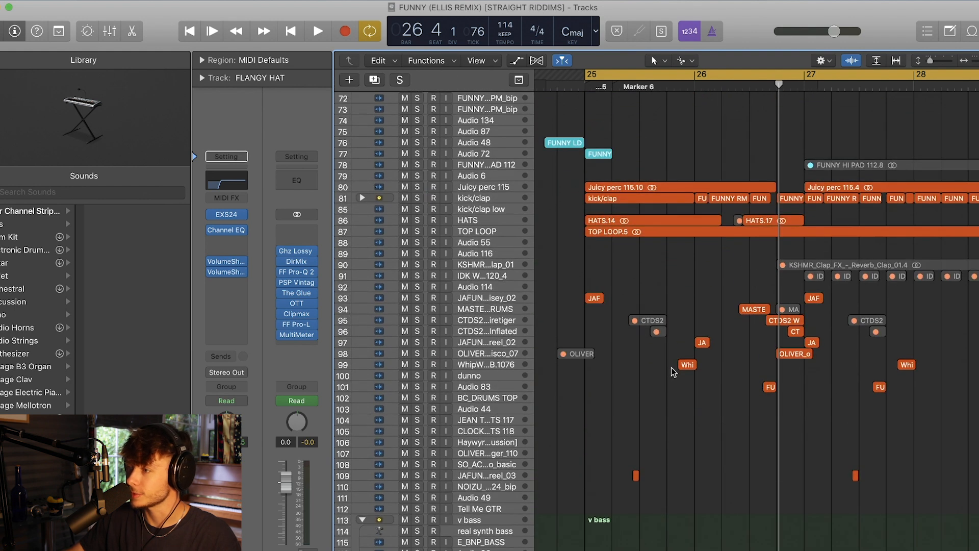
scroll(684, 365, down, 7)
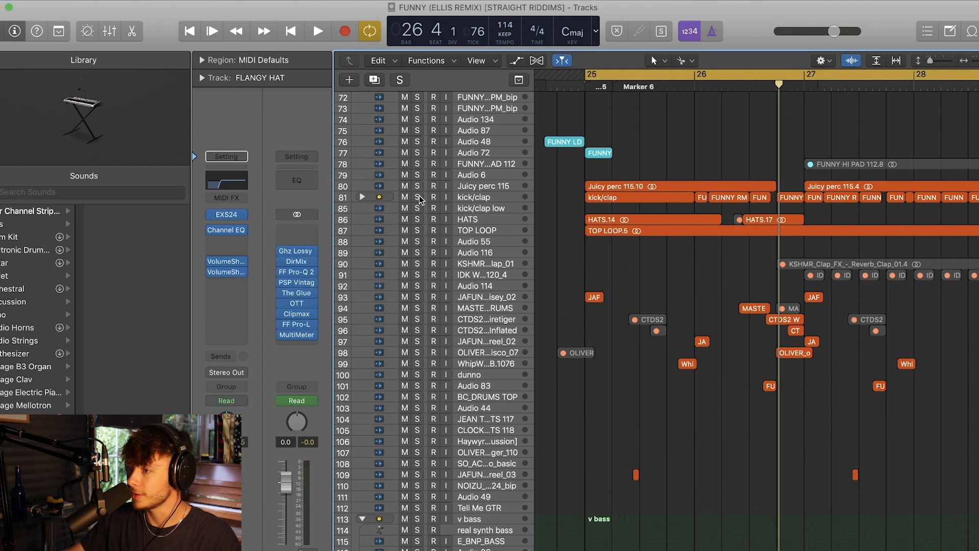
click(417, 197)
click(505, 197)
click(362, 197)
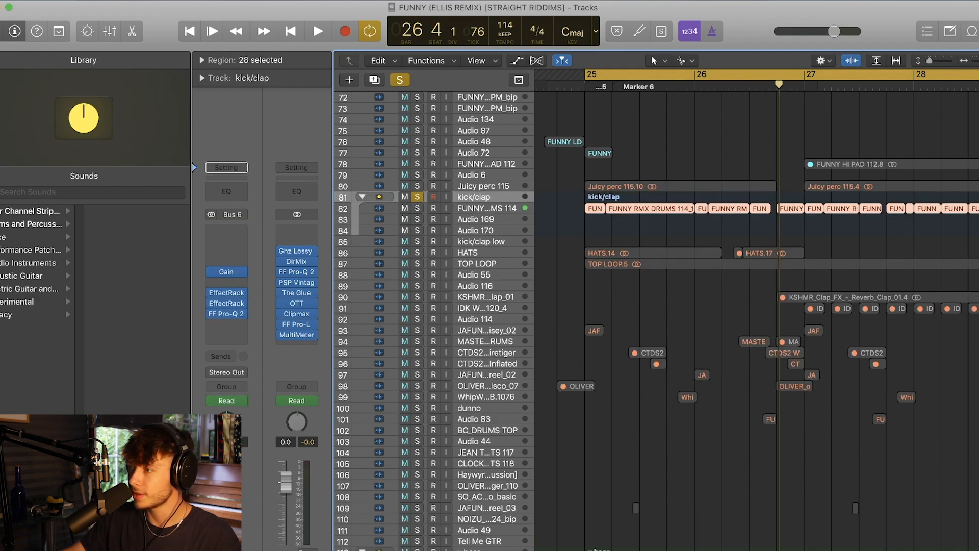
Step: Inspect the kick/clap stack's Full Telephone Effect Rack and close it
key(super+Down)
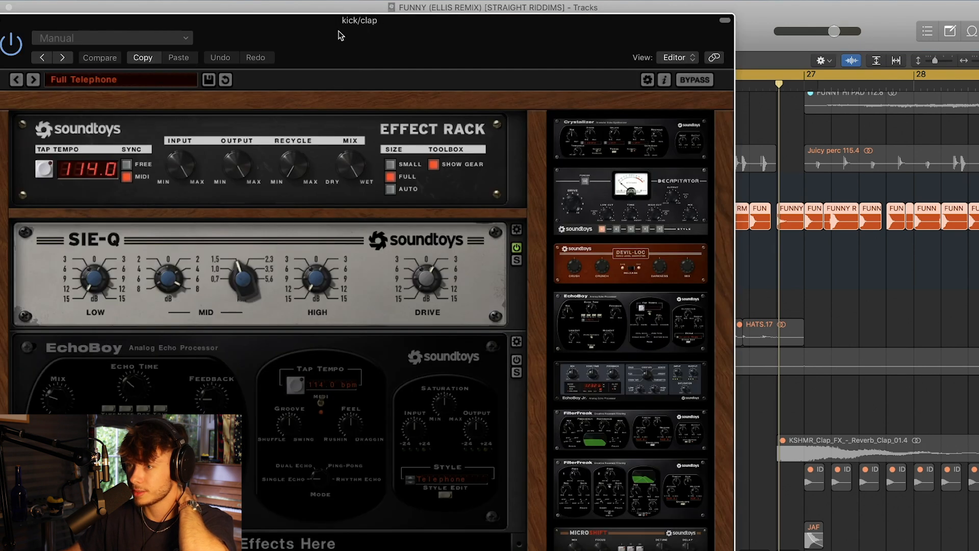
drag(338, 31, 495, 55)
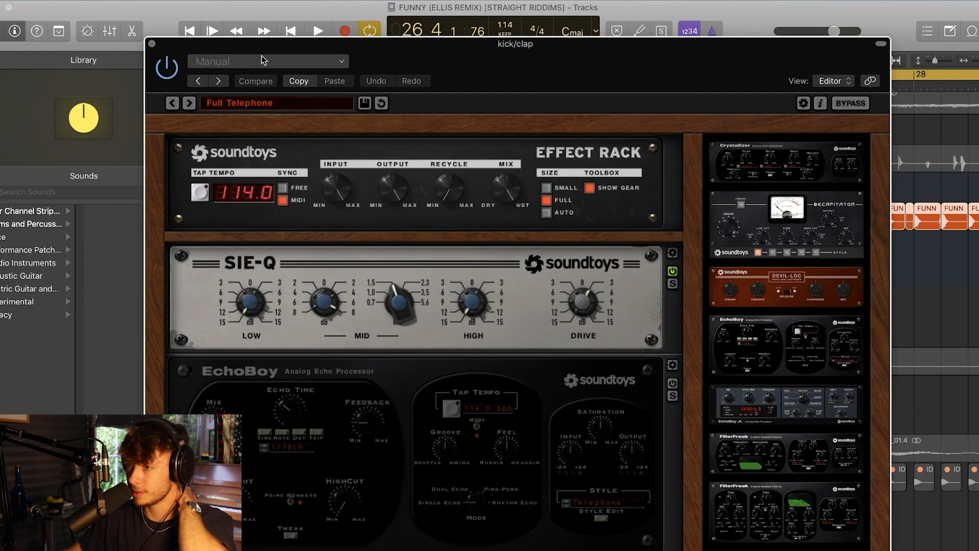
click(152, 43)
Step: Show track automation, cycle about bars 32 to 40, and play the kick/clap stack through its plug-in bypass automation
key(super+Left)
key(super+Left)
key(super+Left)
key(super+Left)
key(super+Left)
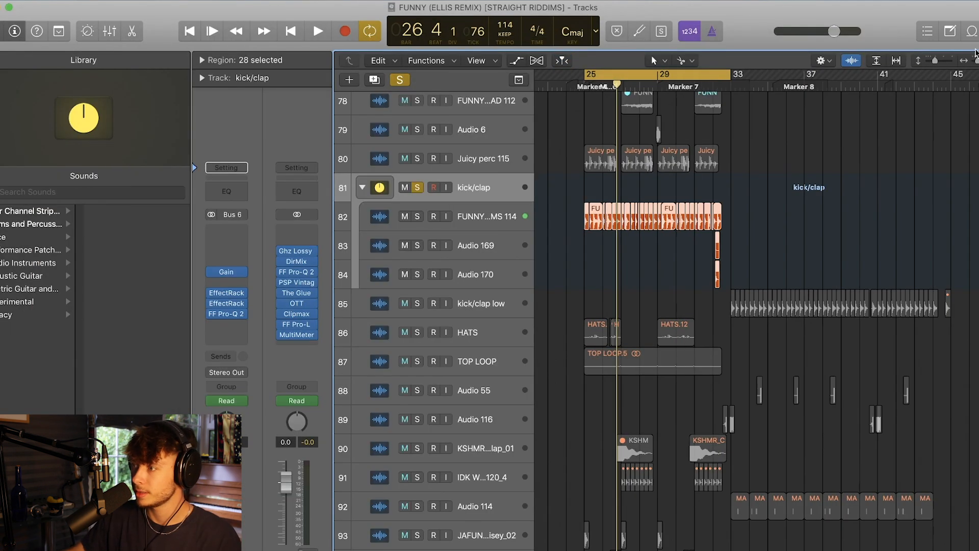
key(a)
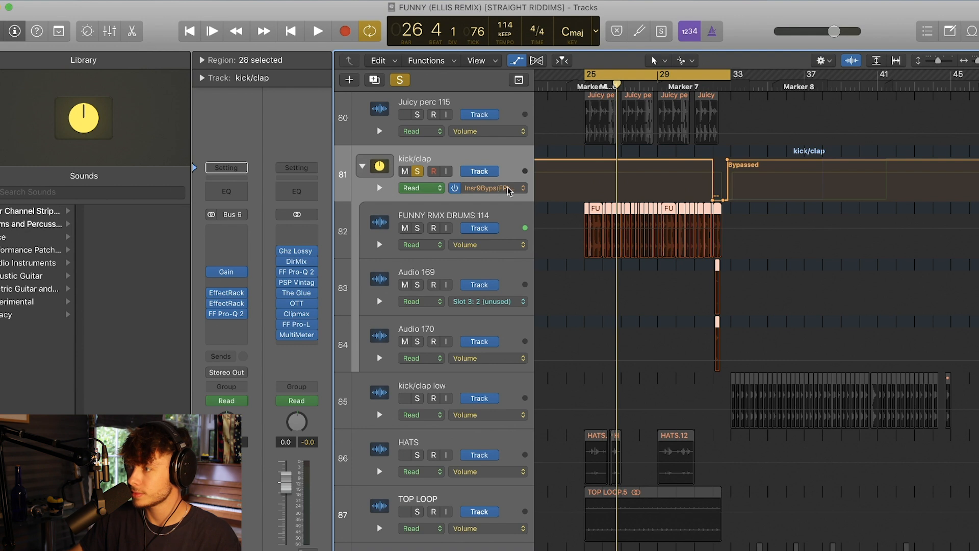
drag(713, 80, 860, 82)
key(space)
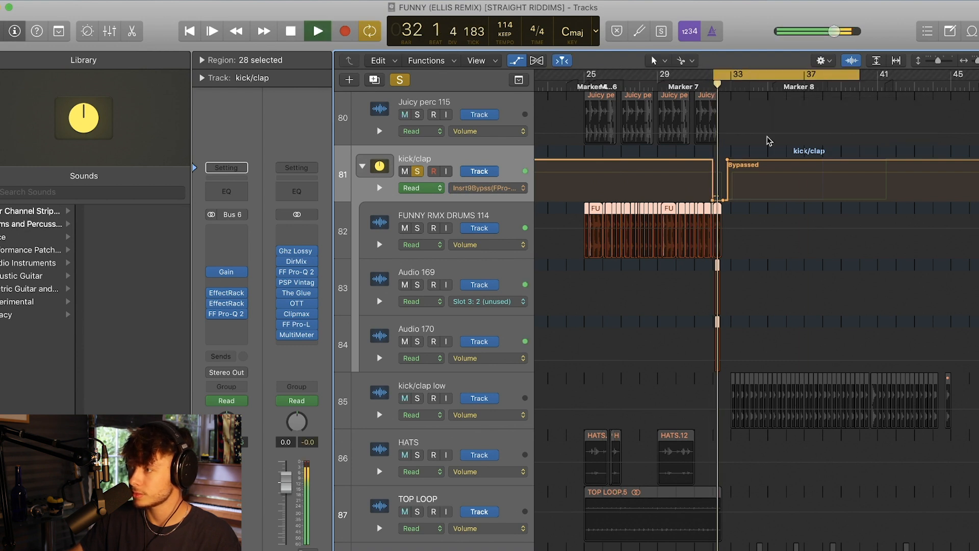
key(space)
Step: Review the kick/clap stack's Full Telephone and Smallish Room Effect Racks, closing each one
mouse_move(243, 295)
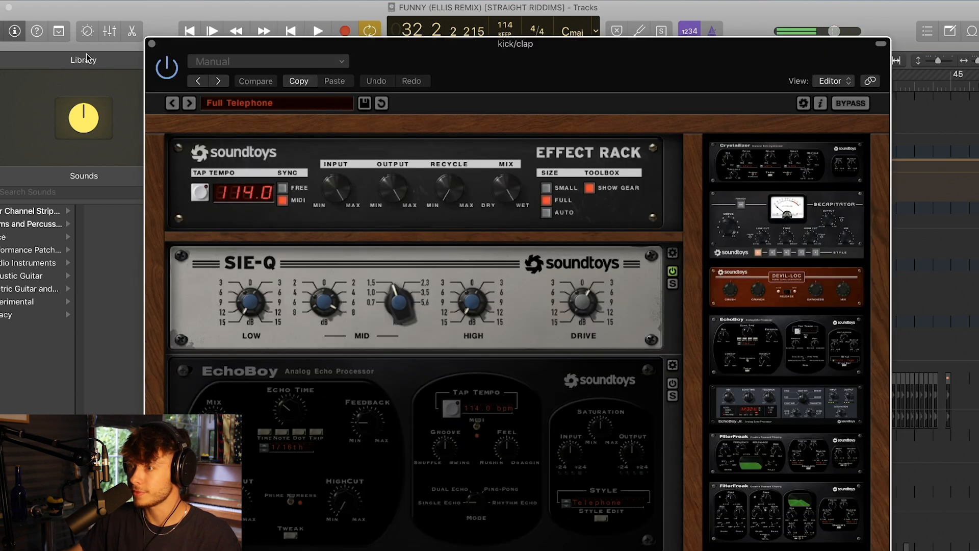
click(152, 44)
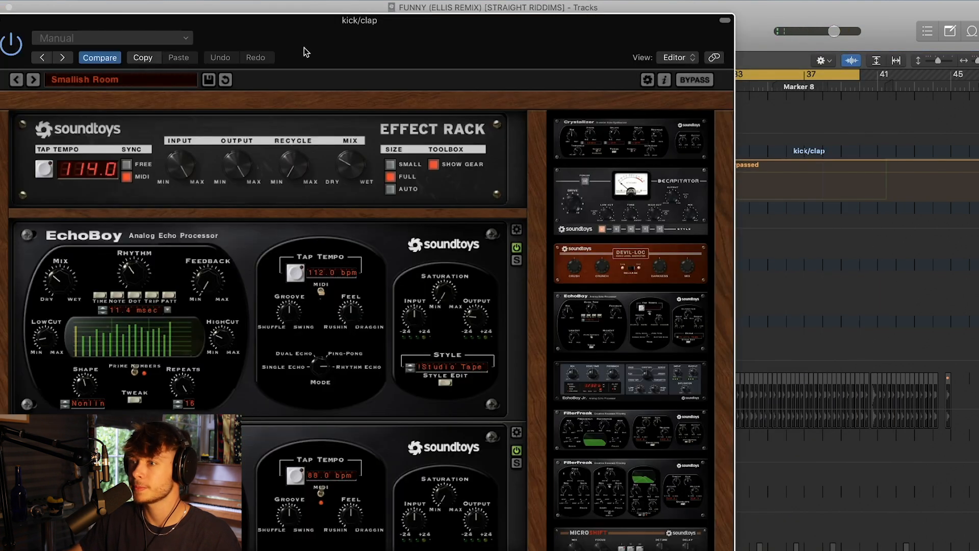
drag(346, 26, 478, 23)
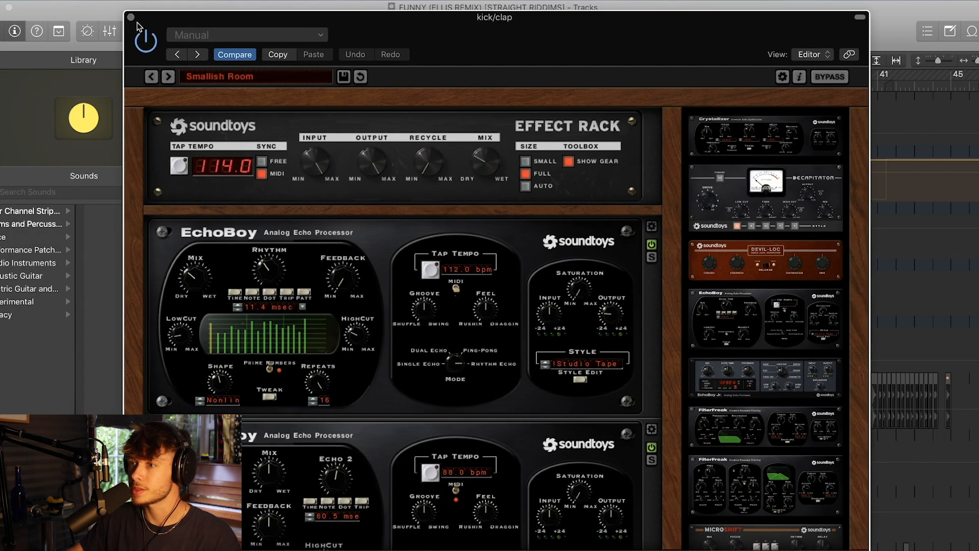
click(130, 19)
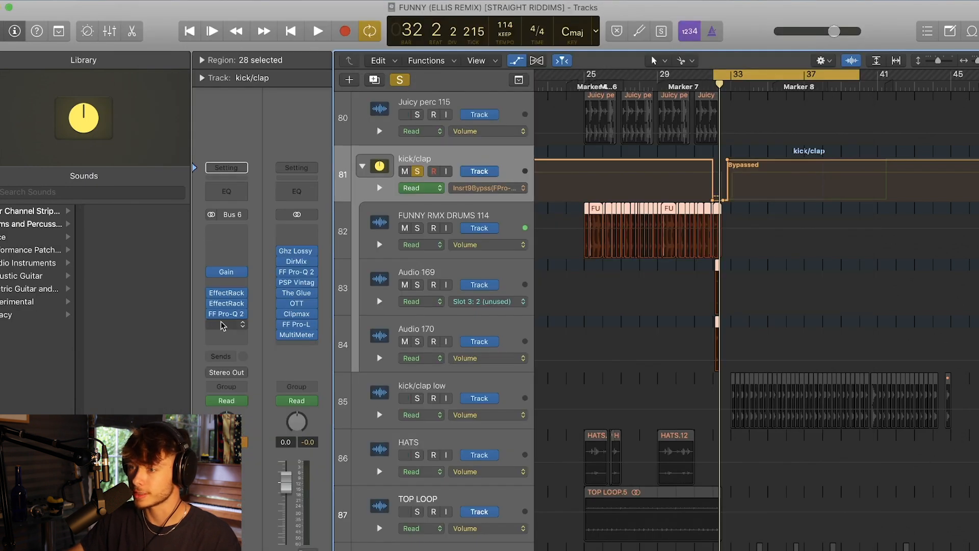
Step: Play the kick/clap stack while viewing its FF Pro-Q 2 low cut, close the plug-in, and hide track automation
key(space)
drag(258, 19, 407, 51)
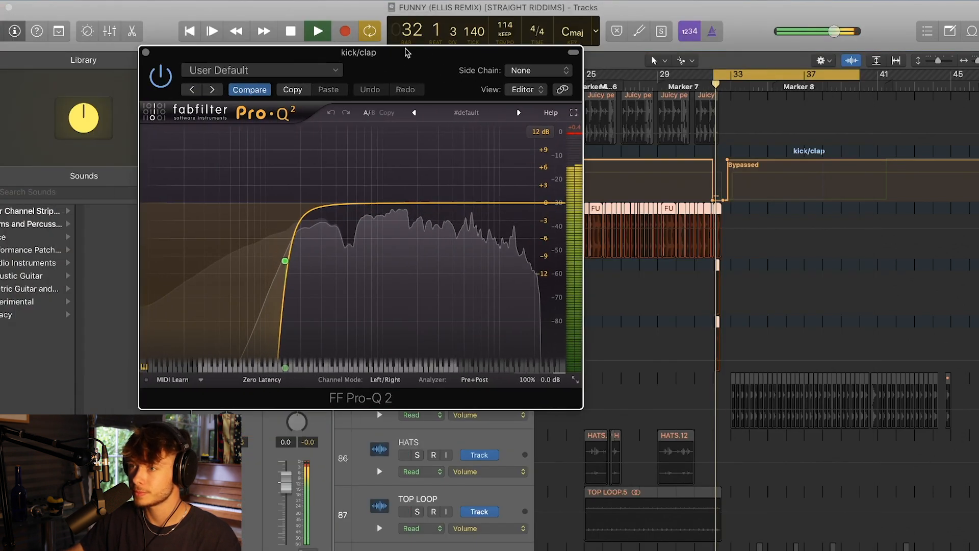
key(space)
click(147, 50)
key(a)
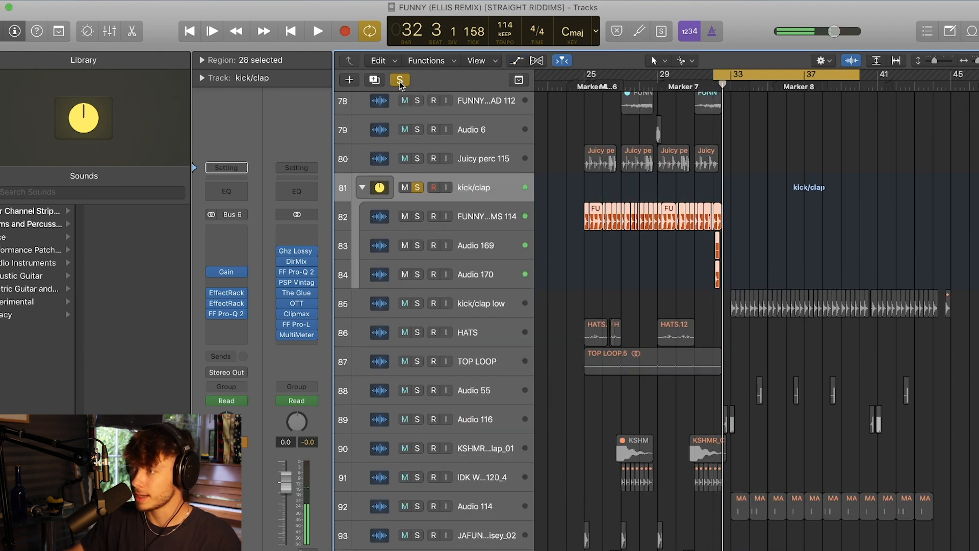
Step: Solo Juicy perc 115 in place of kick/clap, cycle bars 25 to 33, and play it
click(466, 158)
drag(585, 81, 730, 82)
key(space)
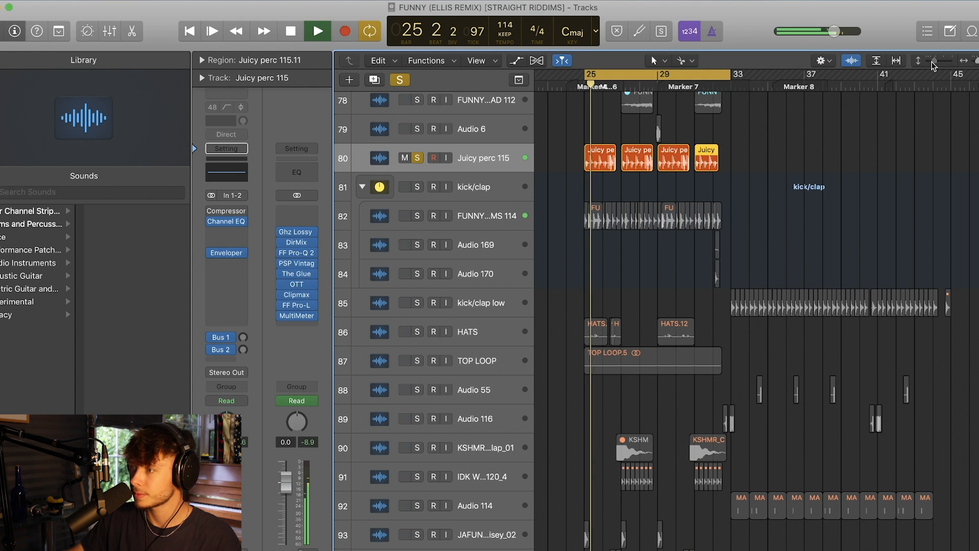
Step: Add the HATS track to the Juicy perc 115 solo and play both from the cycle start
drag(934, 61, 928, 61)
click(418, 200)
key(space)
key(space)
click(465, 200)
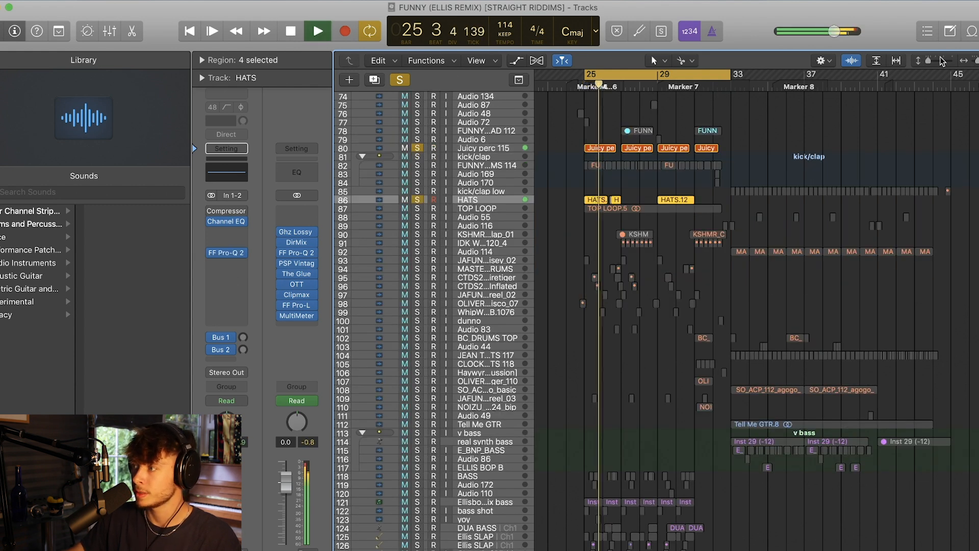
drag(929, 61, 935, 60)
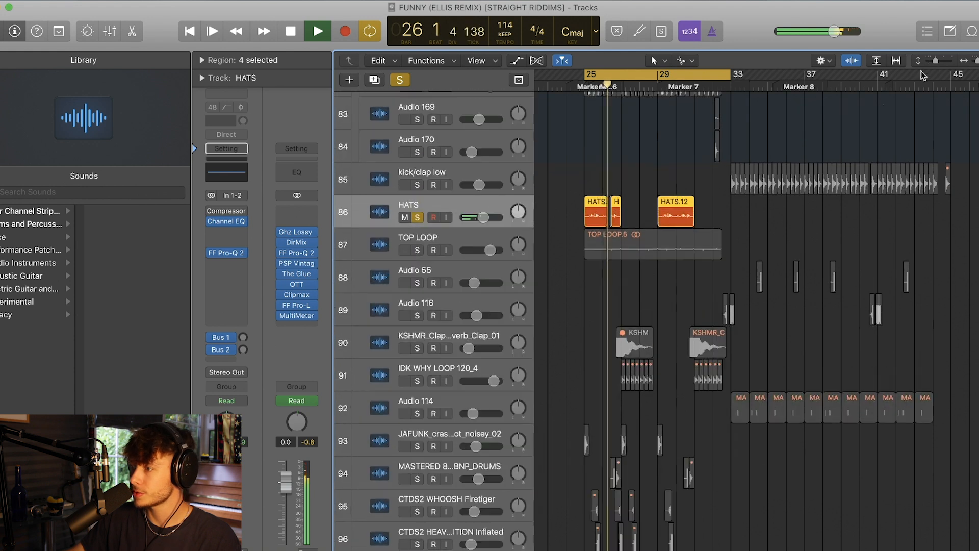
Step: Add TOP LOOP to the soloed percussion and hats, and play the three layers together from the cycle start
click(417, 250)
click(401, 248)
key(space)
key(space)
scroll(459, 260, down, 3)
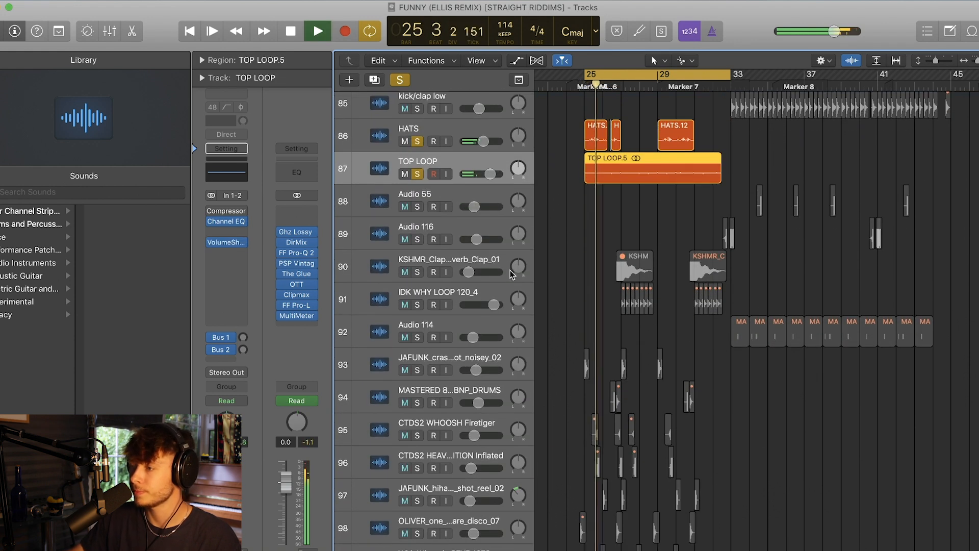
drag(937, 62, 928, 61)
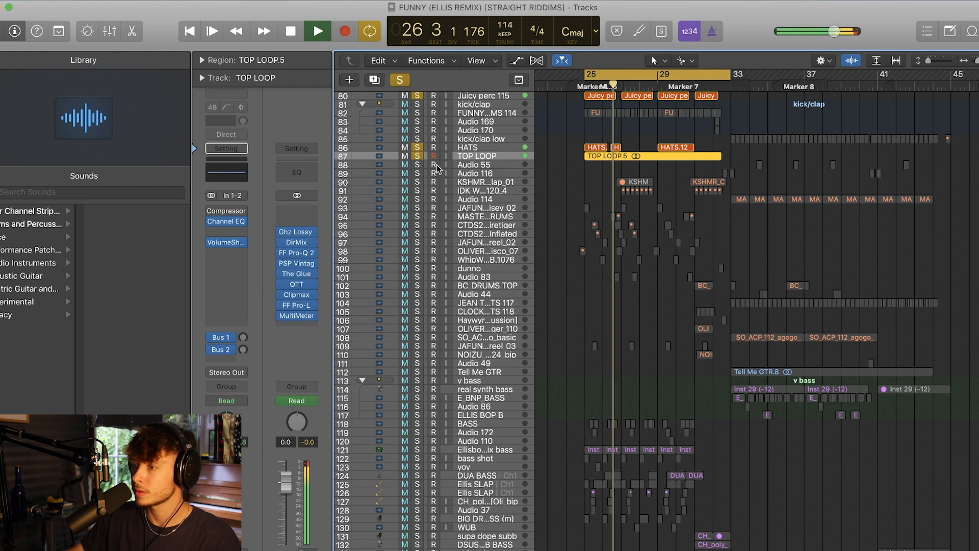
key(space)
Step: Solo the remaining drum and percussion tracks down to Tell Me GTR and move the playhead to bar 29
drag(414, 209, 411, 321)
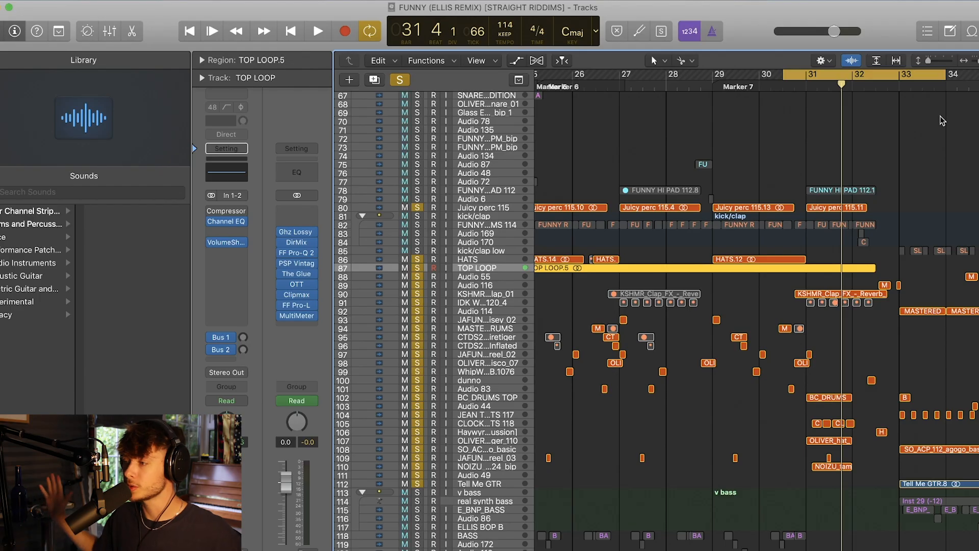
scroll(907, 133, down, 10)
scroll(907, 133, up, 9)
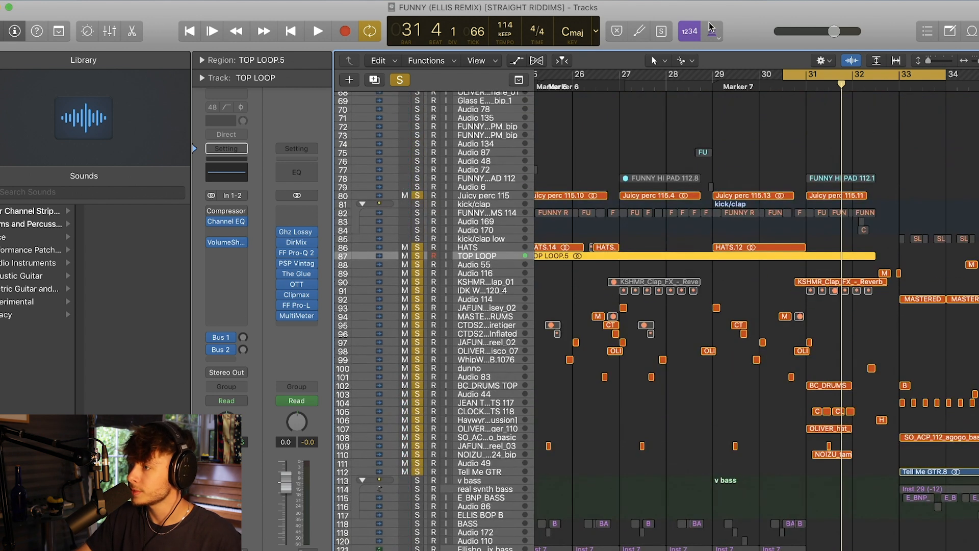
click(725, 87)
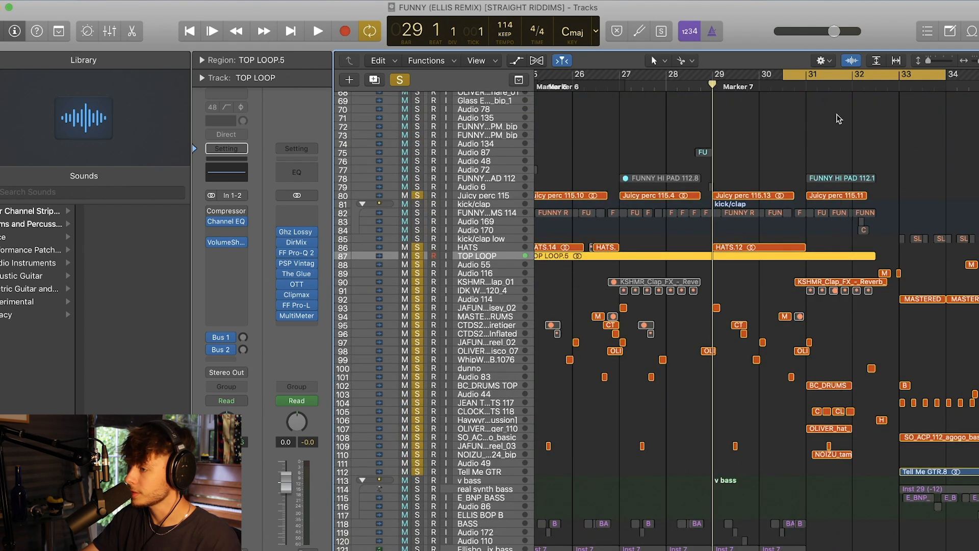
scroll(783, 221, right, 5)
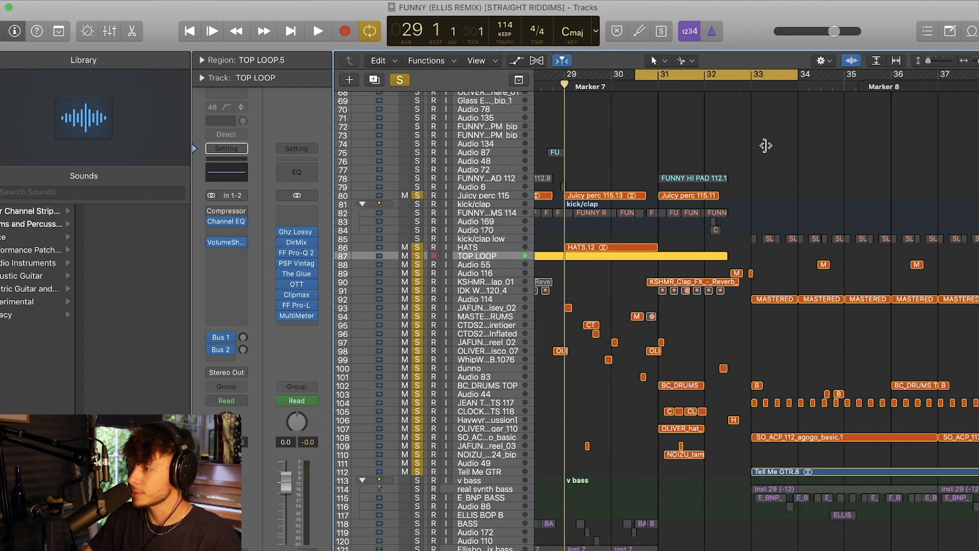
Step: Select the KSHMR reverb clap track and play the soloed drum and percussion layers from bar 29
key(super+Right)
key(super+Right)
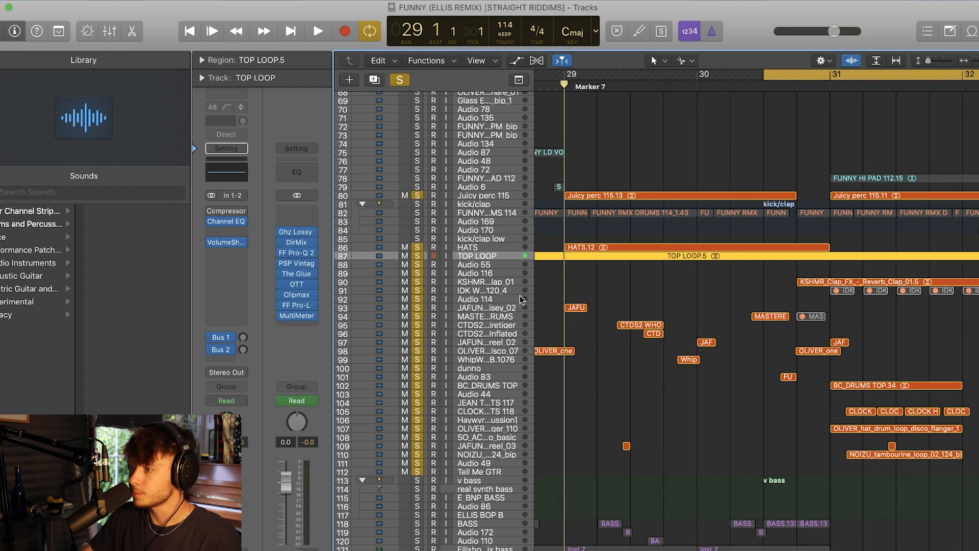
click(488, 283)
scroll(809, 153, right, 2)
key(space)
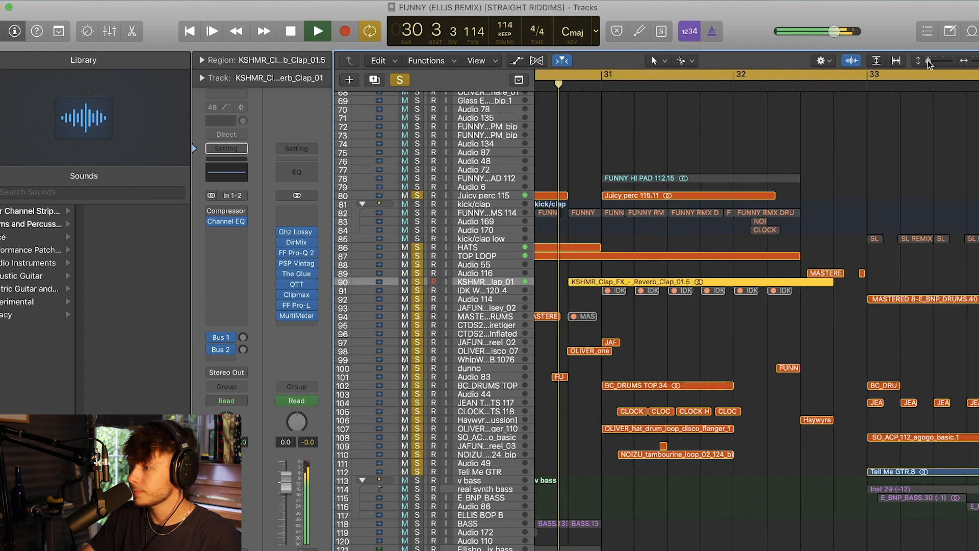
Step: Enlarge the track heights and select the BC_DRUMS TOP track while the percussion layers play
drag(929, 63, 933, 62)
scroll(513, 348, down, 5)
click(513, 348)
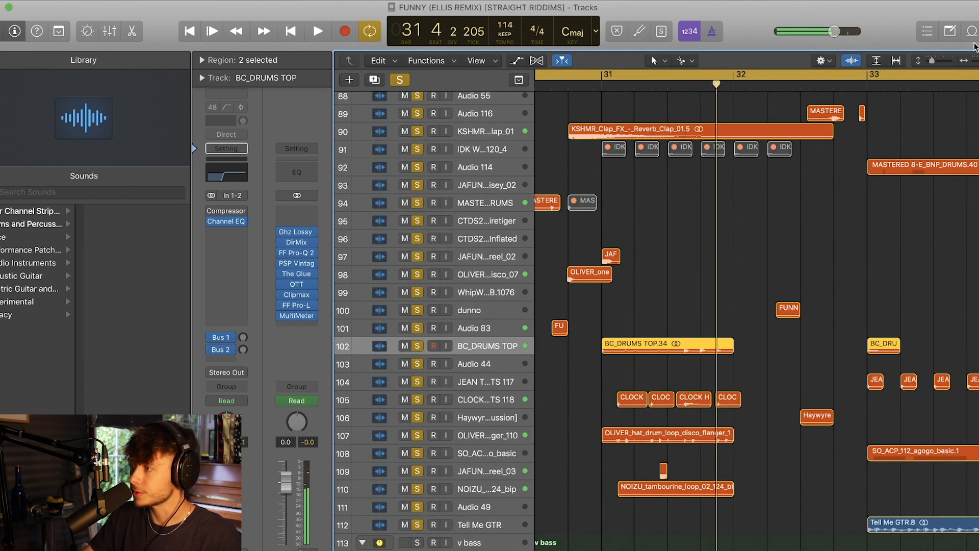
Step: Clear the percussion solos, solo the effects tracks 146 to 157, down to Audio 76, and play them from bar 31
drag(978, 60, 846, 60)
scroll(692, 179, left, 1)
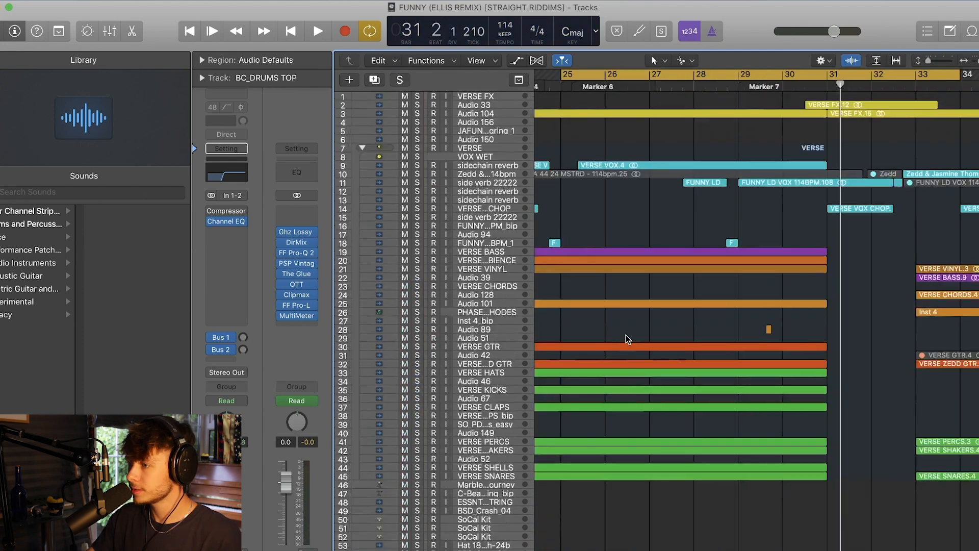
scroll(627, 338, down, 20)
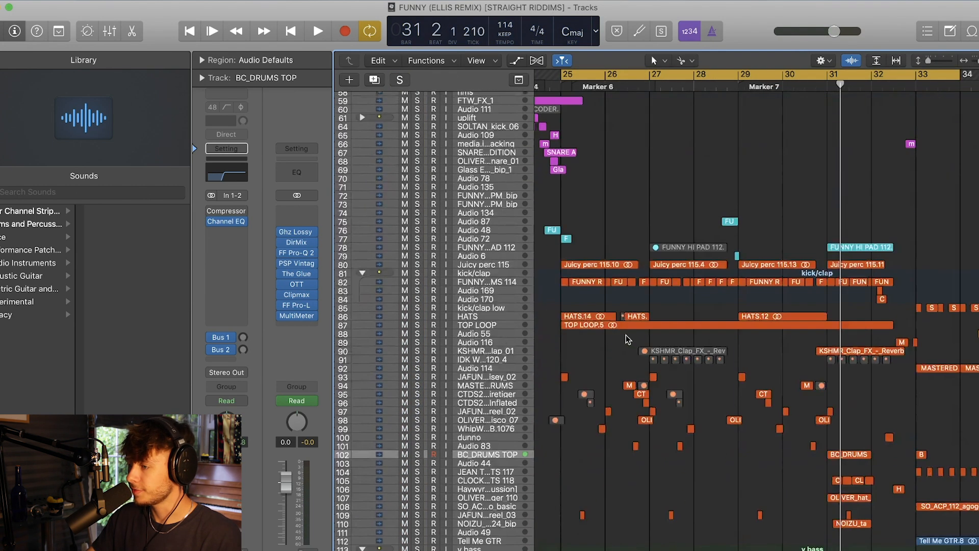
scroll(591, 303, down, 4)
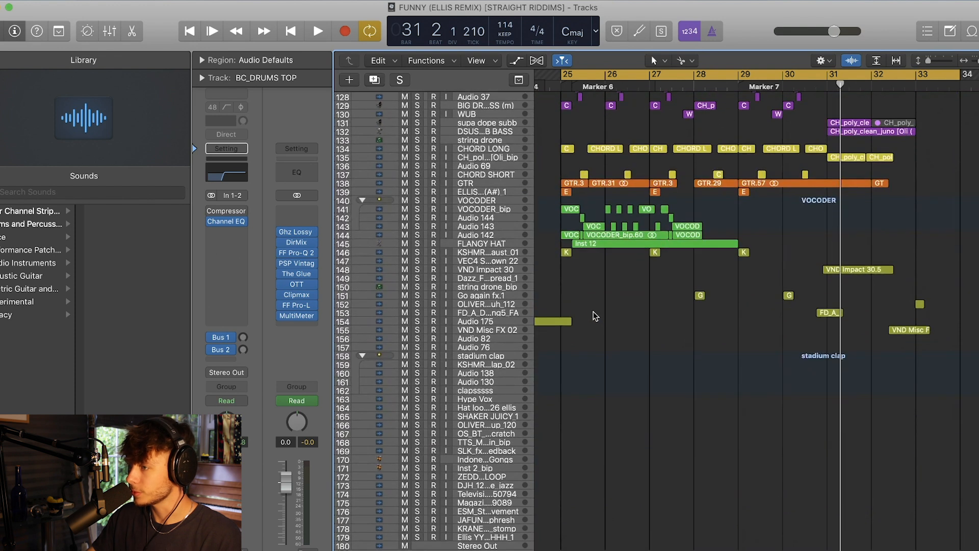
drag(417, 251, 417, 313)
key(space)
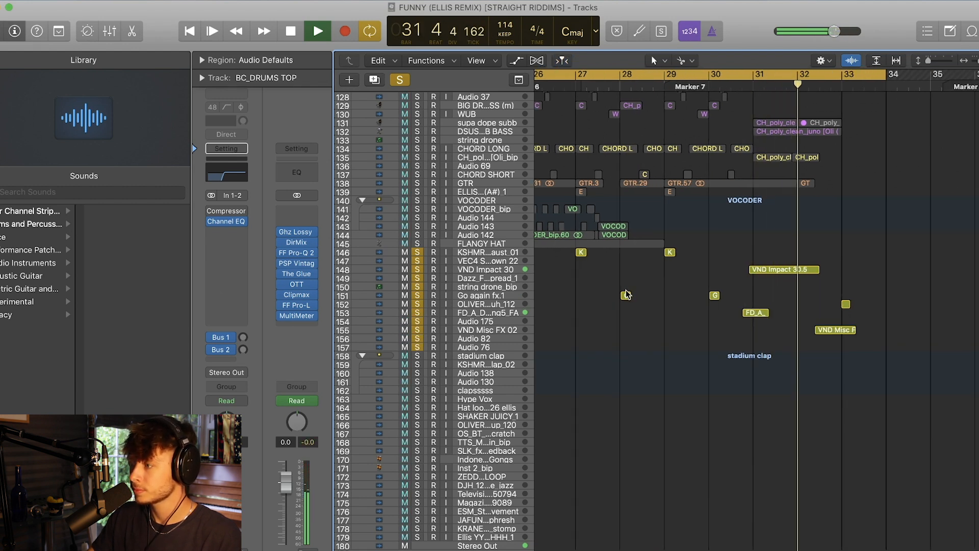
scroll(649, 271, up, 10)
scroll(650, 258, left, 1)
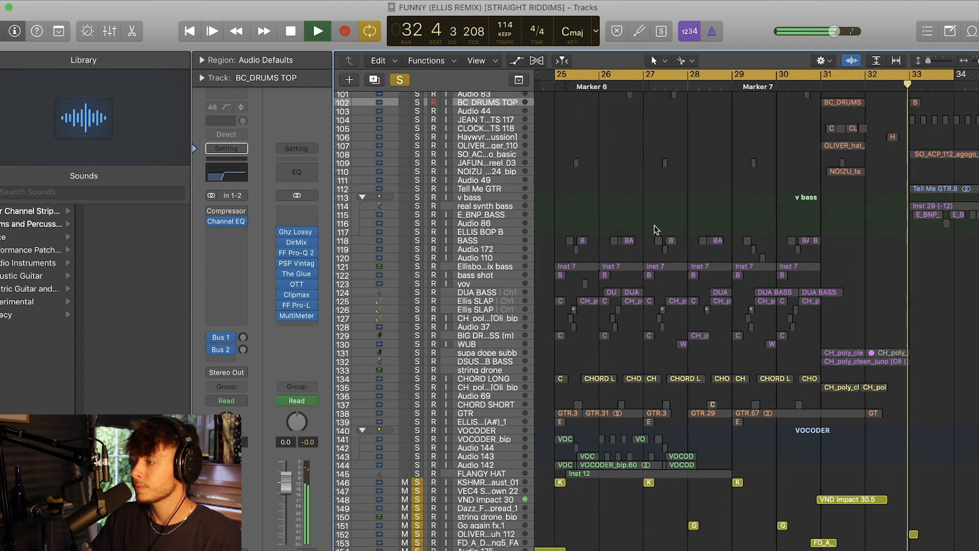
Step: Stop playback and replace the effects solos with tracks 73 to 79, from the FUNNY vocal bounce down to Audio 6
key(space)
click(400, 80)
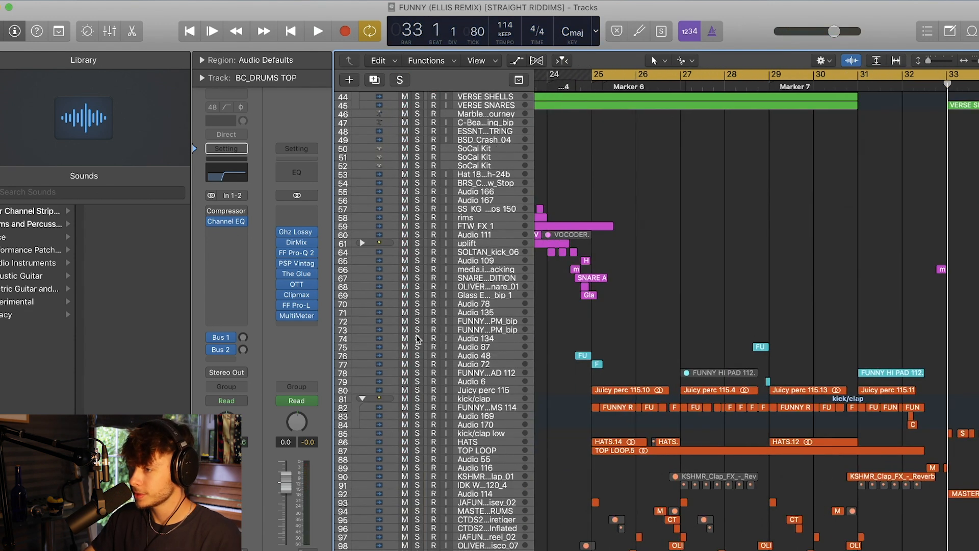
drag(418, 332, 422, 365)
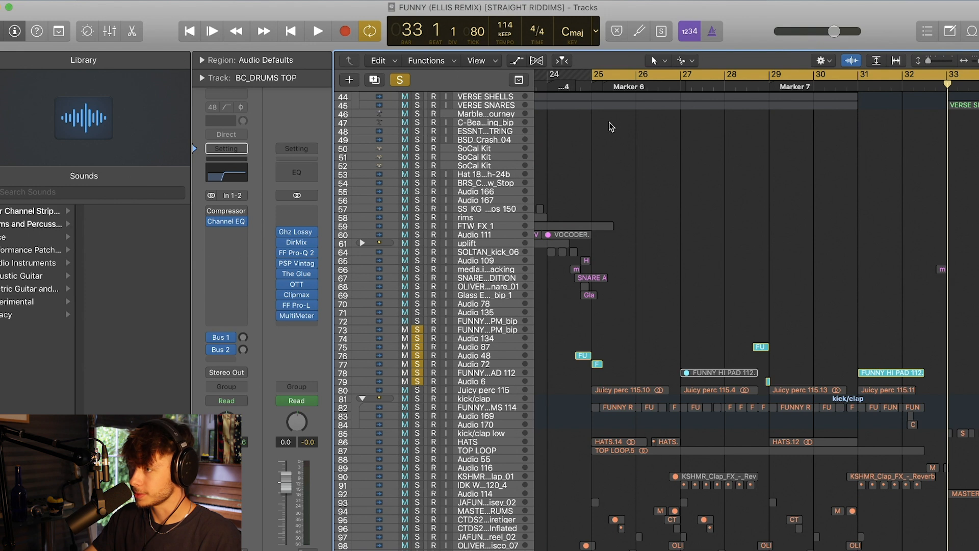
Step: Cycle from about bar 24.5 to bar 28.5 and play the soloed vocal and pad tracks
key(space)
drag(573, 75, 727, 147)
key(space)
key(space)
scroll(689, 214, down, 6)
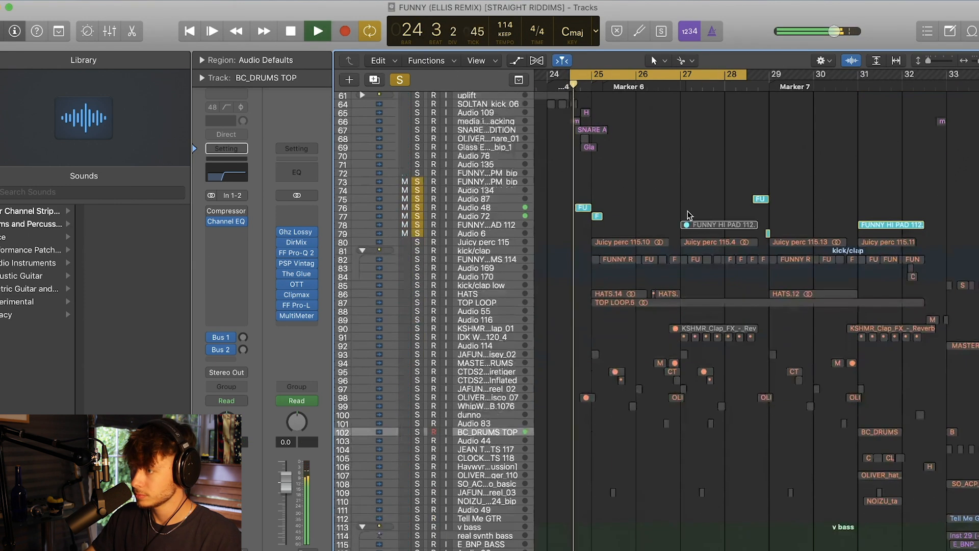
Step: Add the VERSE stack to the solo with cycling off, play from bar 28, and select VERSE VOX CHOP
scroll(668, 208, up, 5)
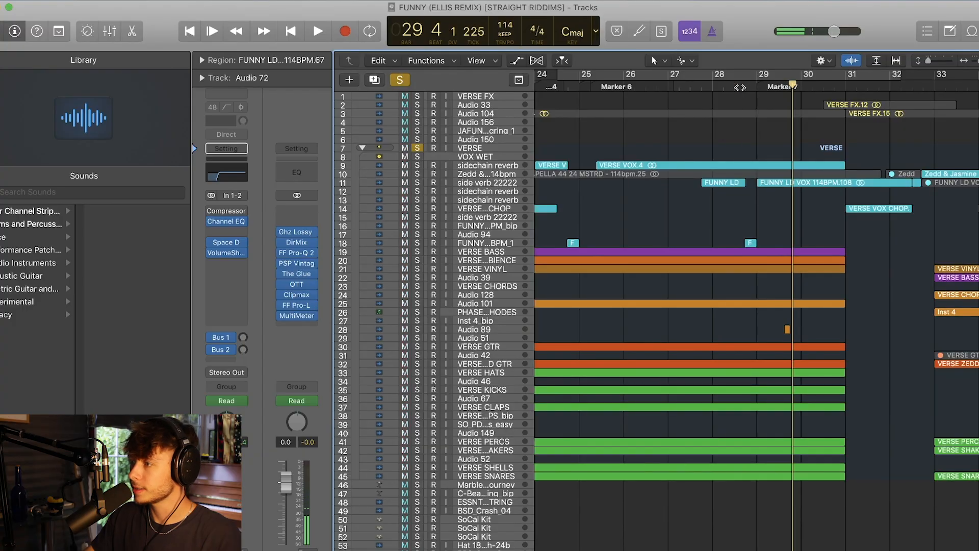
click(738, 87)
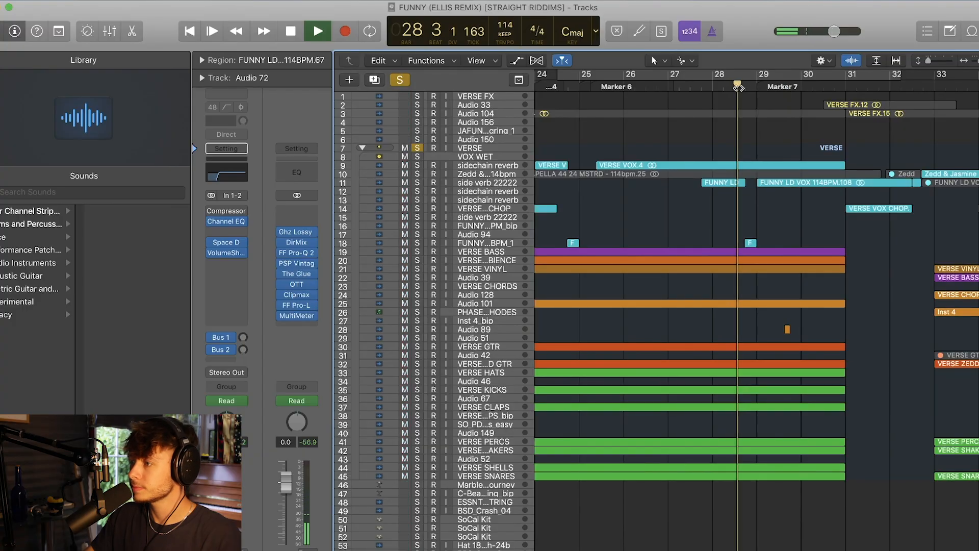
scroll(733, 105, right, 1)
scroll(733, 107, left, 3)
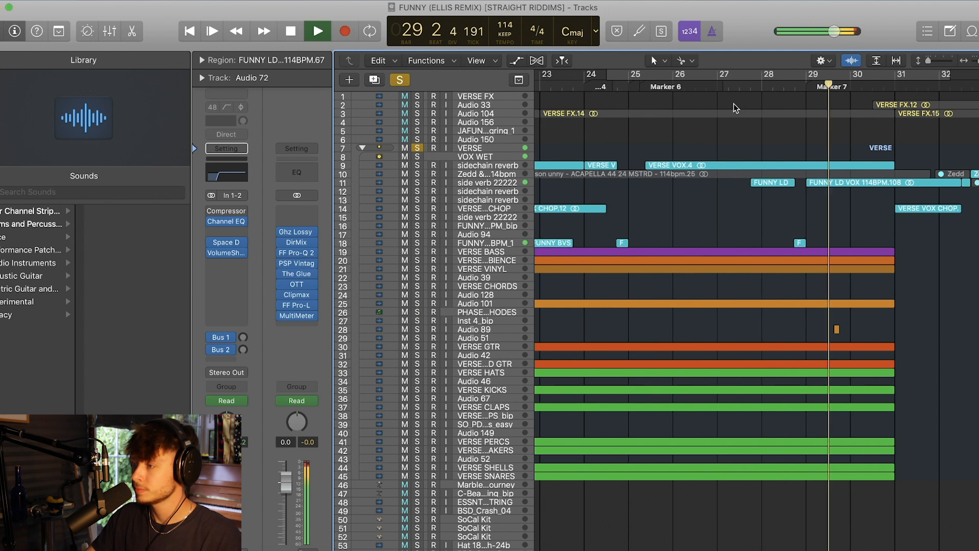
scroll(734, 101, left, 1)
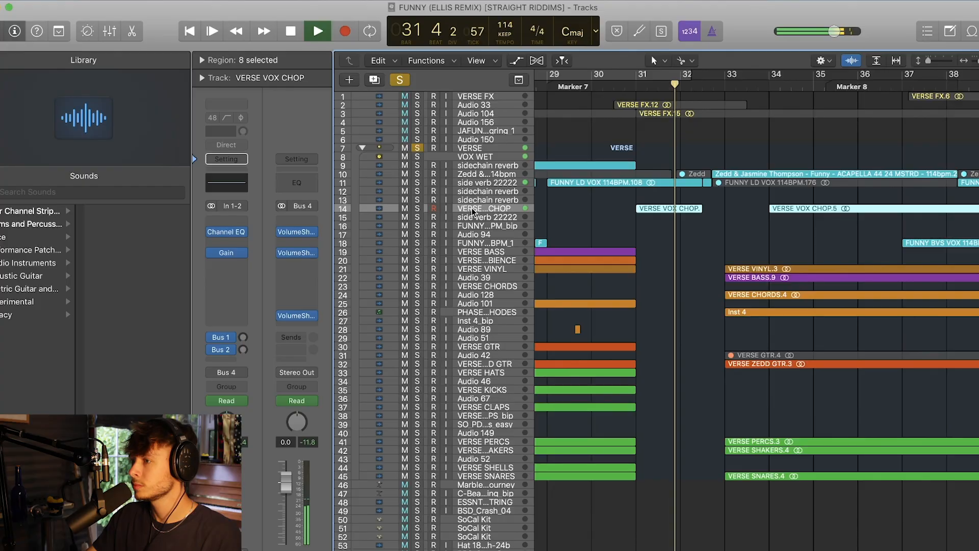
Step: Review the soloed pad and vocal tracks further down during playback, stop at bar 33, and clear all solos
scroll(615, 201, down, 10)
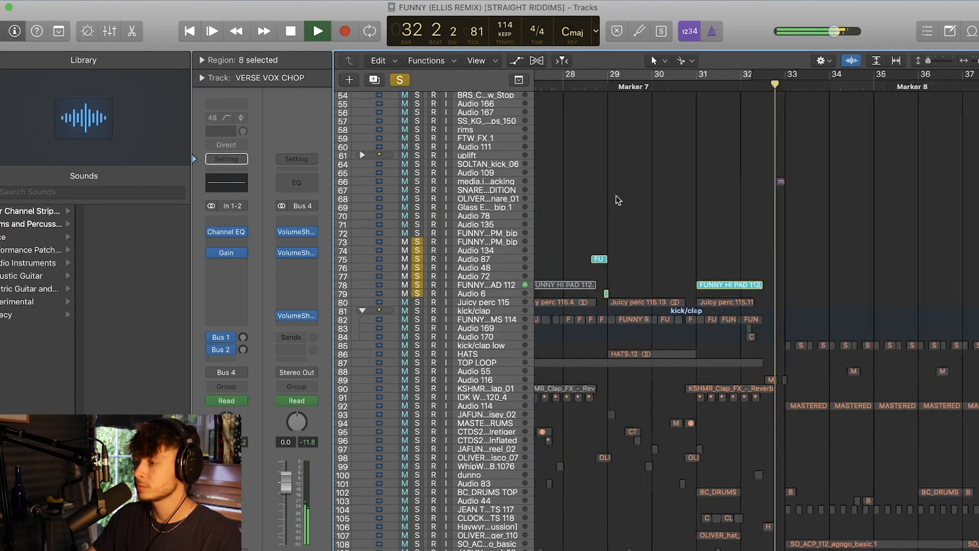
scroll(616, 196, left, 2)
scroll(665, 190, down, 10)
key(space)
click(400, 80)
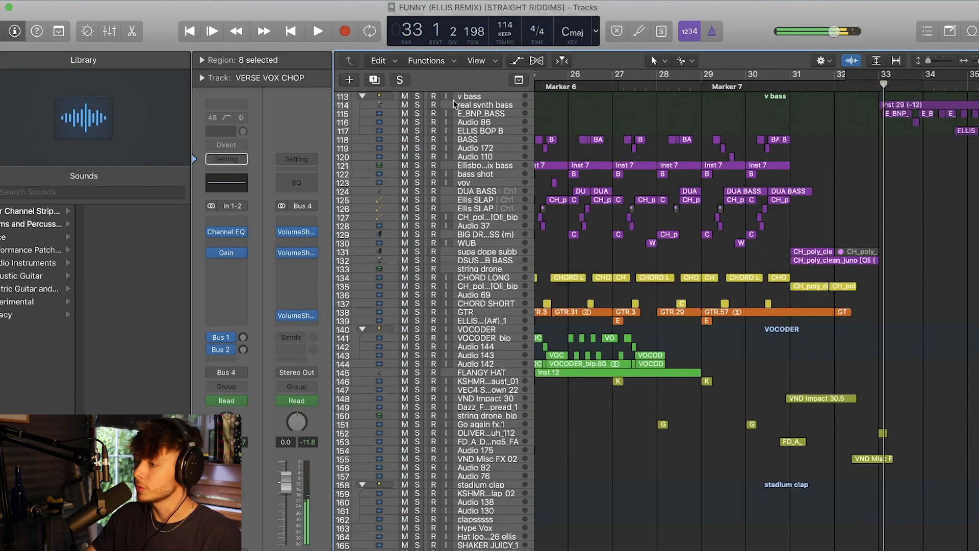
Step: Set the cycle range from bar 33 to bar 42 and select the kick/clap low track
scroll(818, 250, right, 5)
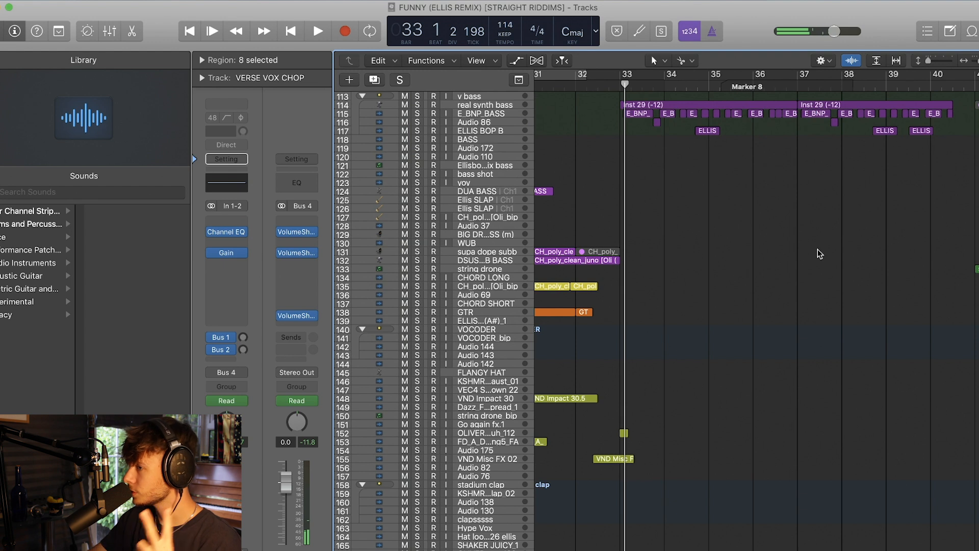
scroll(676, 117, up, 10)
drag(617, 79, 918, 180)
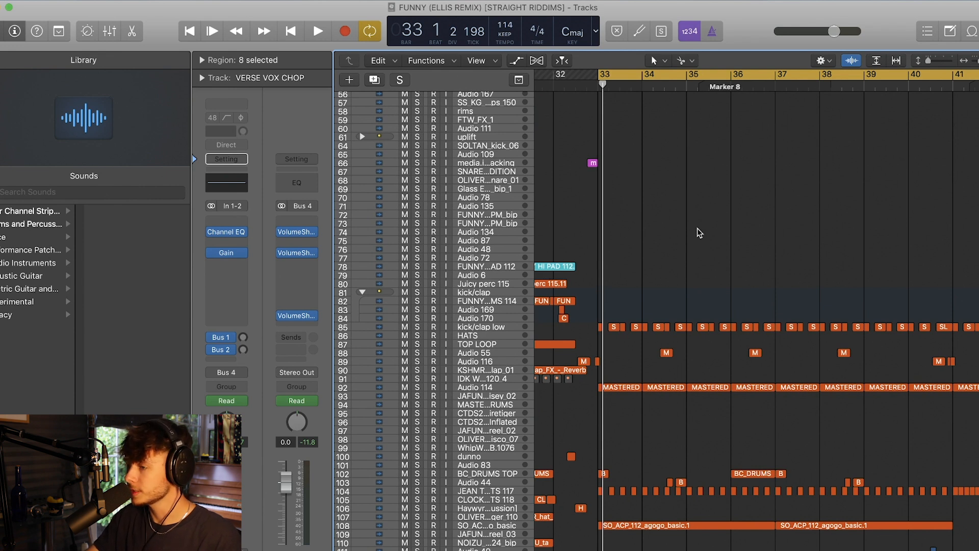
scroll(697, 229, up, 10)
scroll(696, 233, down, 10)
scroll(609, 297, left, 1)
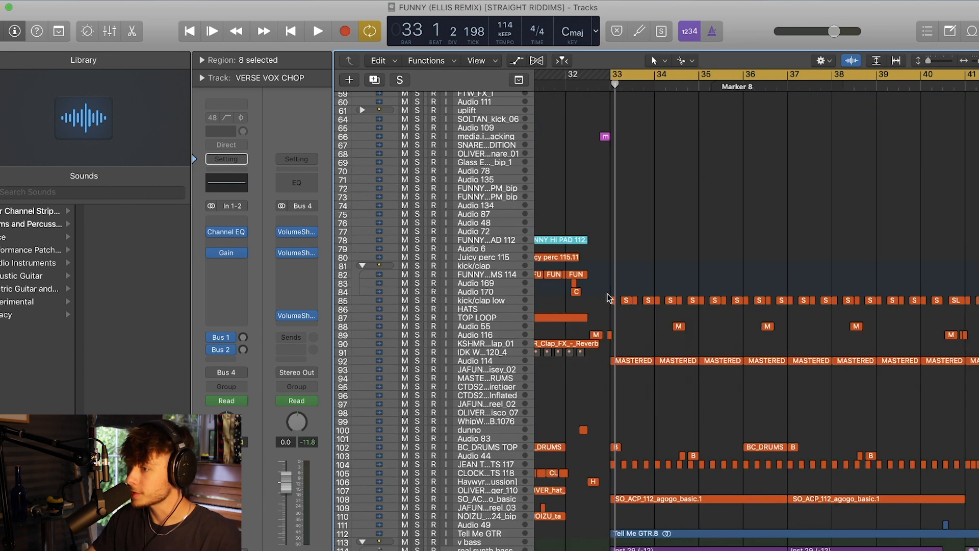
click(481, 305)
scroll(614, 277, left, 5)
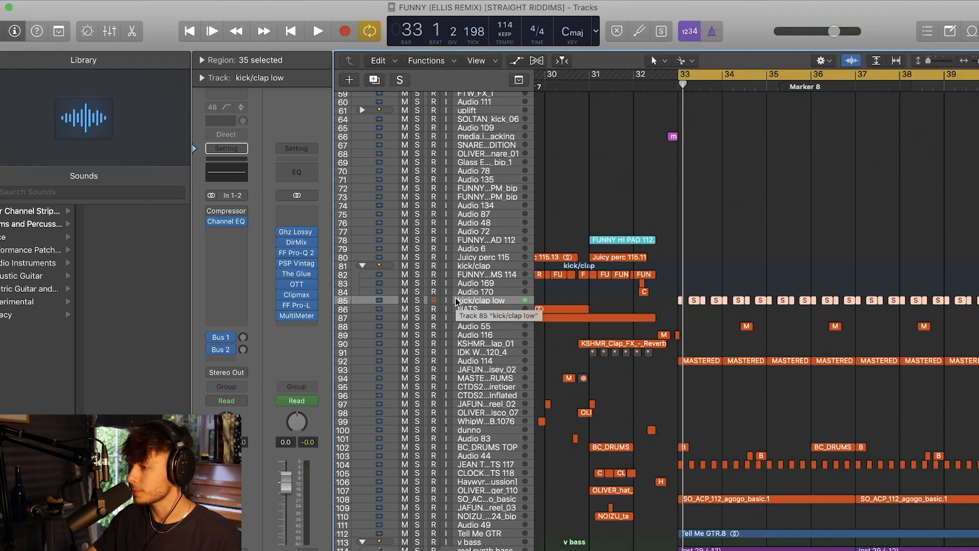
Step: Solo the drum tracks around kick/clap low and play them from the start of the cycle
scroll(587, 281, right, 5)
drag(929, 64, 934, 64)
scroll(406, 190, down, 5)
drag(417, 192, 417, 373)
key(space)
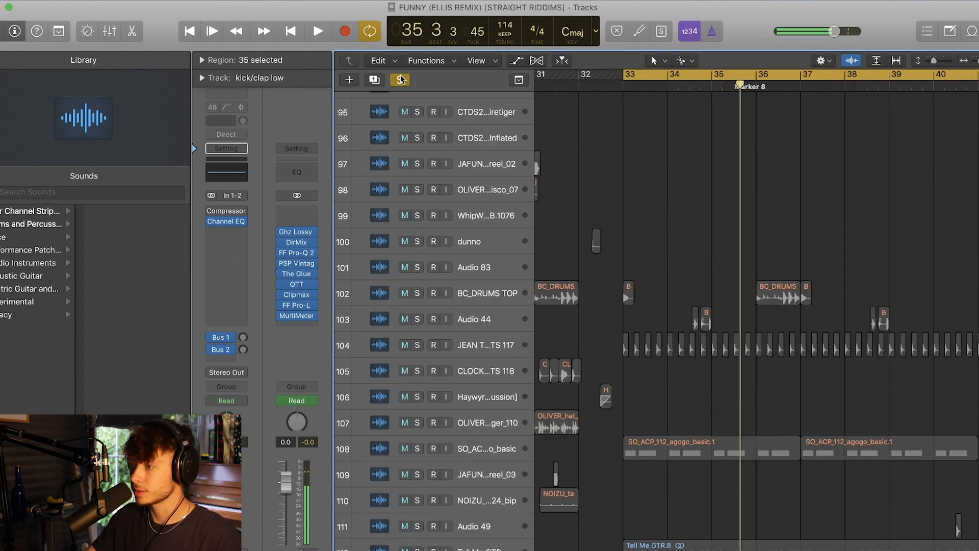
Step: Clear the drum solos, solo the JEAN hats 117 track, and play it from bar 33
click(401, 79)
scroll(501, 294, down, 2)
click(501, 293)
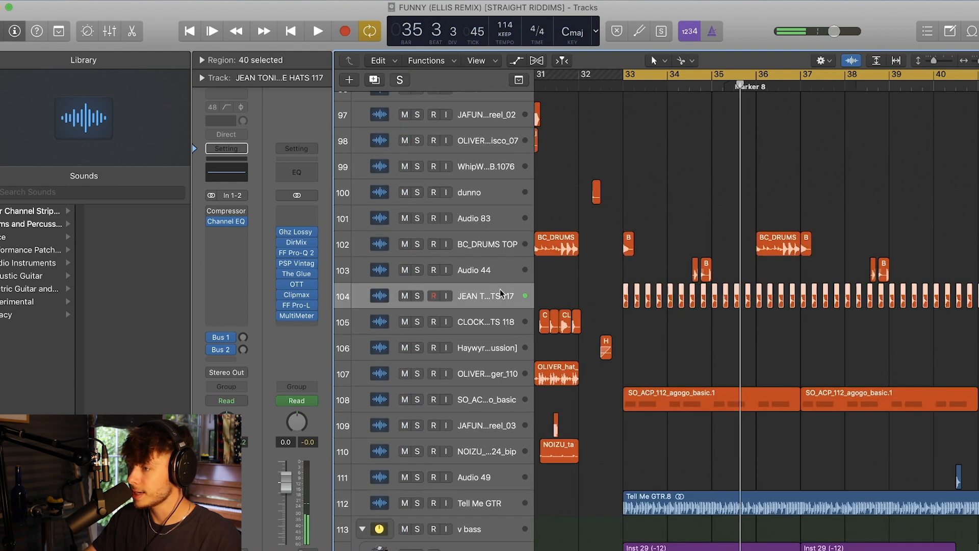
click(418, 296)
key(space)
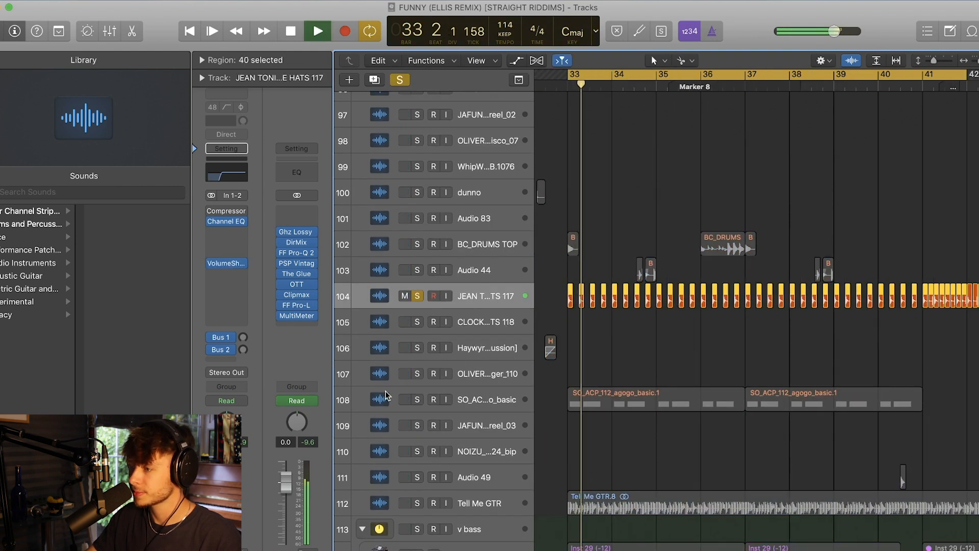
Step: Add the SO_ACP_112_agogo_basic track to the hats solo, select it, and stop playback after listening
click(417, 400)
click(494, 400)
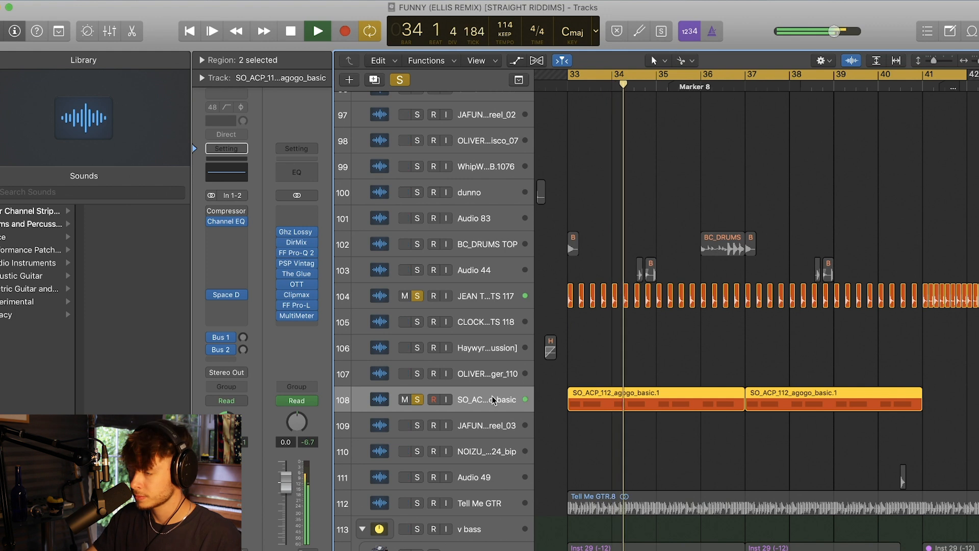
scroll(449, 357, up, 3)
key(space)
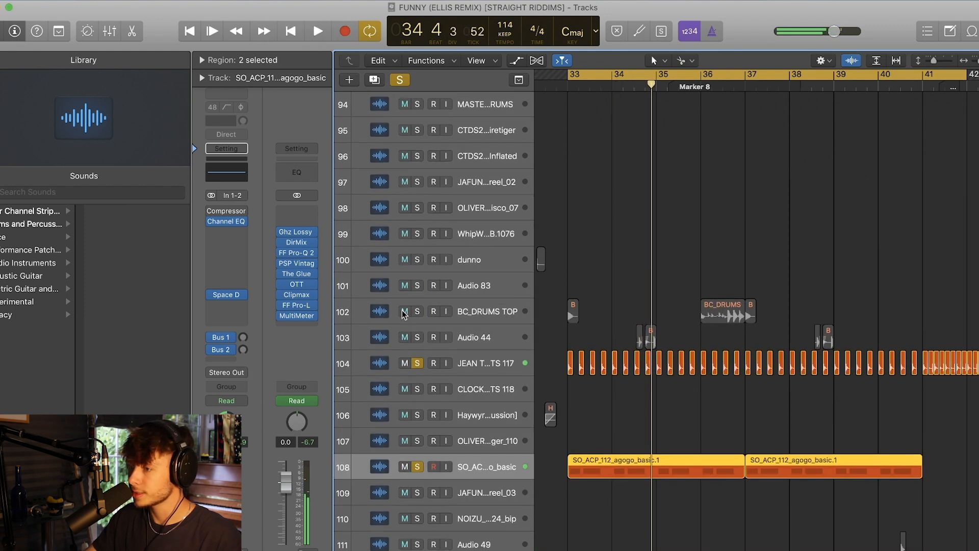
Step: Play the hats and agogo from bar 33 with BC_DRUMS TOP and Audio 44 added to the solo
key(space)
scroll(484, 306, down, 8)
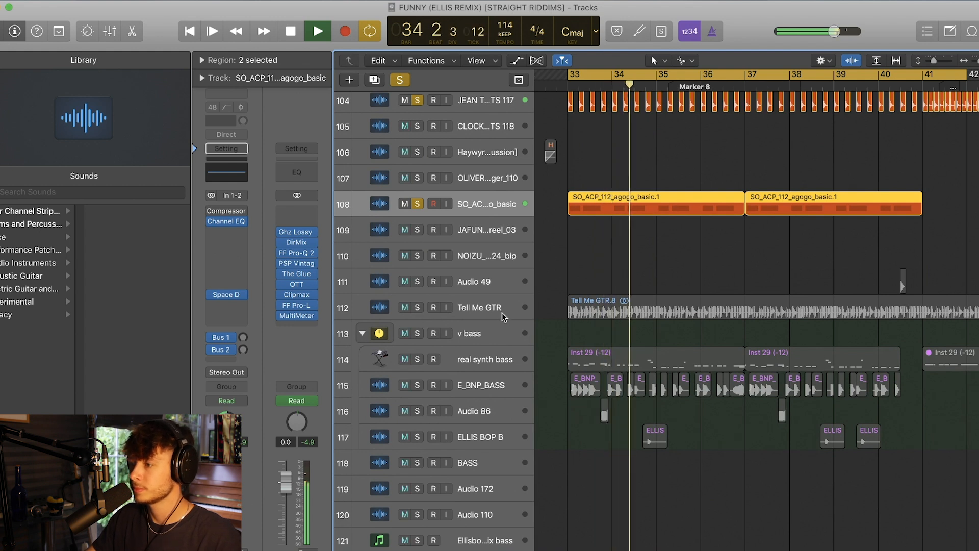
scroll(516, 319, up, 10)
scroll(518, 321, up, 20)
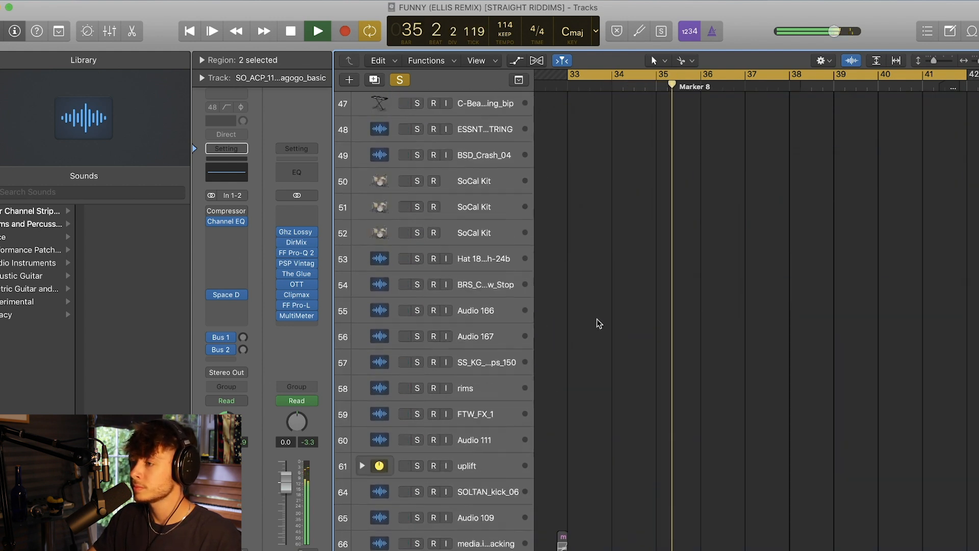
scroll(603, 321, down, 20)
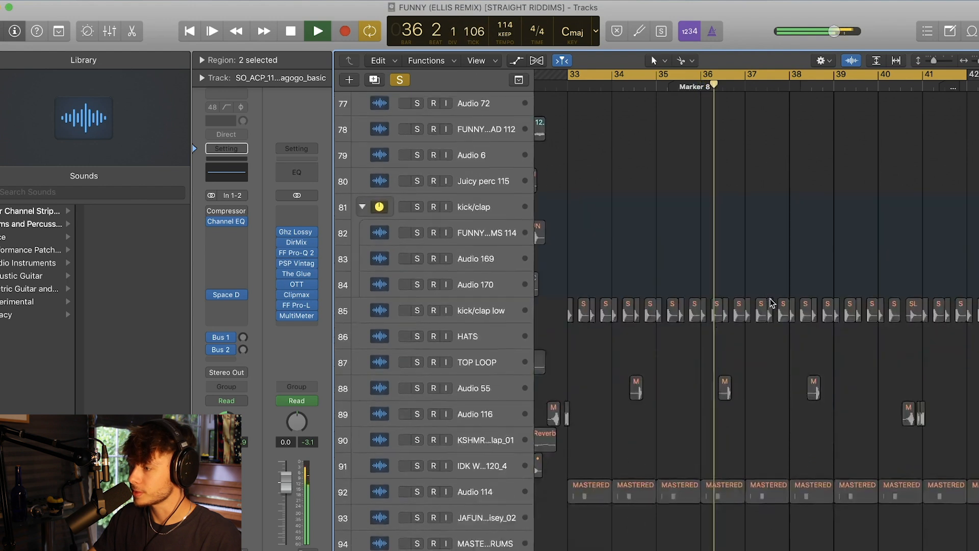
scroll(804, 270, down, 5)
scroll(804, 269, right, 2)
key(space)
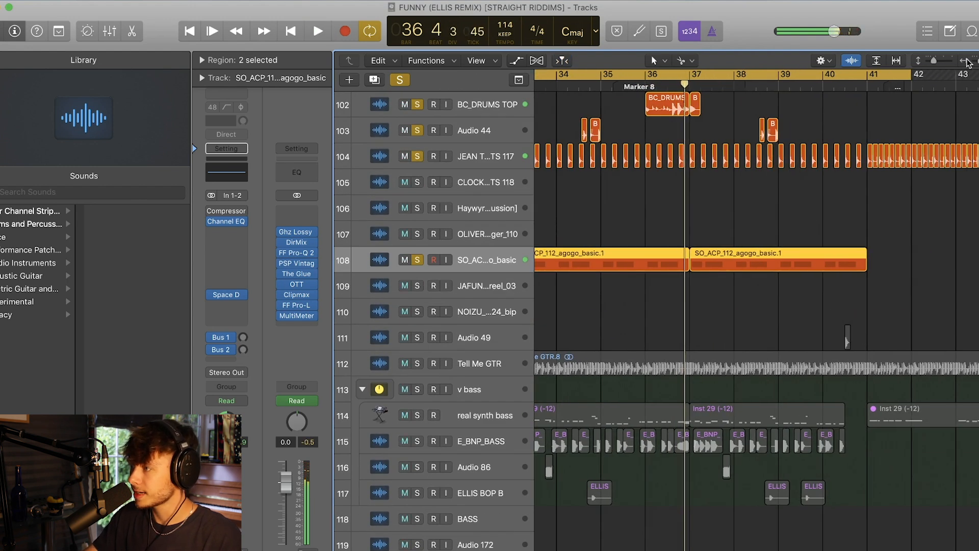
Step: Move the cycle range to bars 41 to 47 and play the soloed percussion there
drag(978, 61, 976, 60)
scroll(821, 104, up, 2)
drag(774, 75, 904, 76)
key(space)
scroll(822, 160, up, 3)
scroll(826, 199, down, 7)
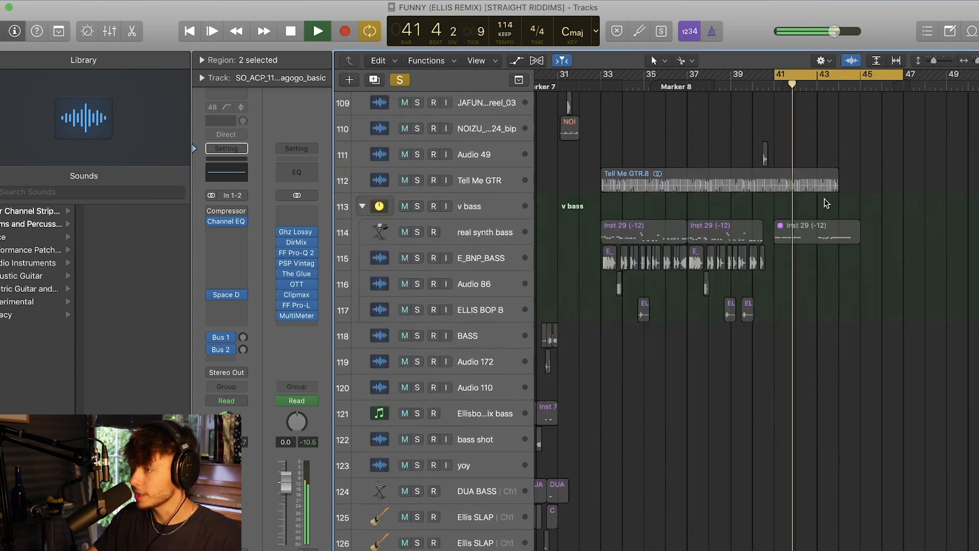
Step: Add VERSE PERCS, the verse shakers and Audio 52 to the solo and play them from bar 41
scroll(825, 198, up, 20)
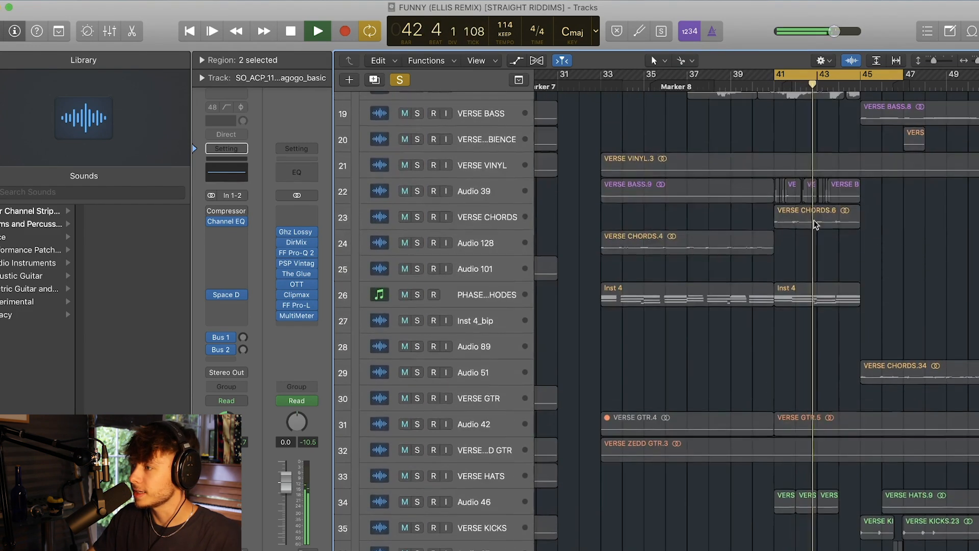
scroll(816, 218, up, 4)
scroll(775, 261, down, 8)
key(space)
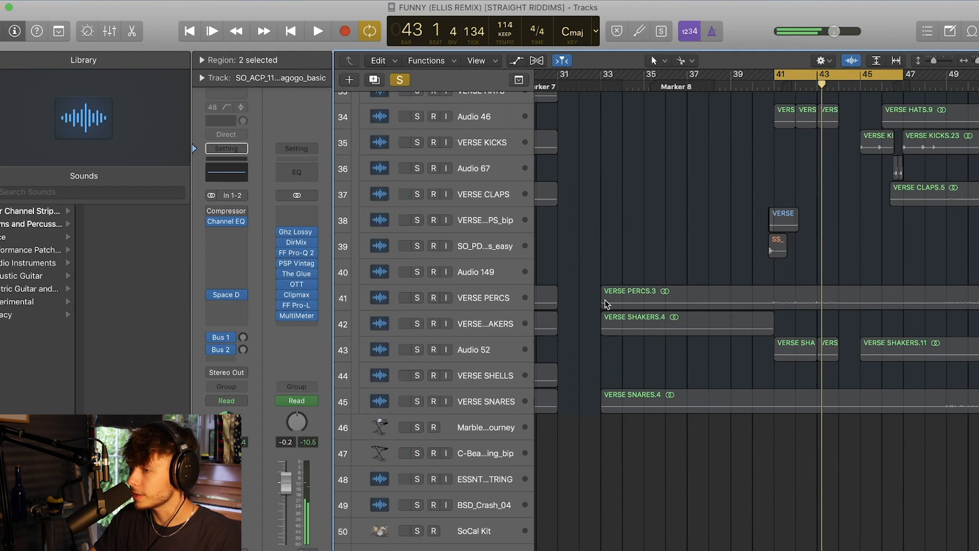
drag(418, 349, 417, 297)
key(space)
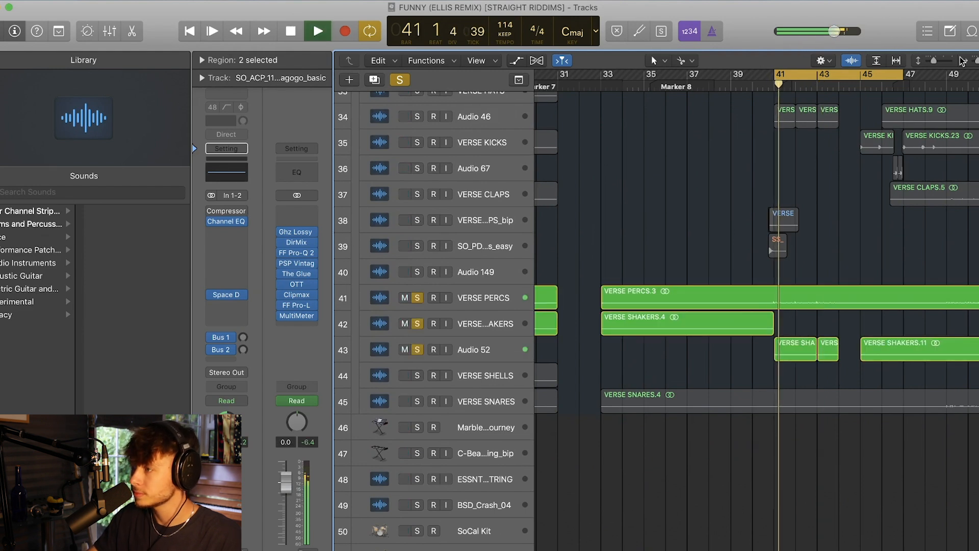
drag(931, 63, 903, 65)
scroll(673, 159, down, 12)
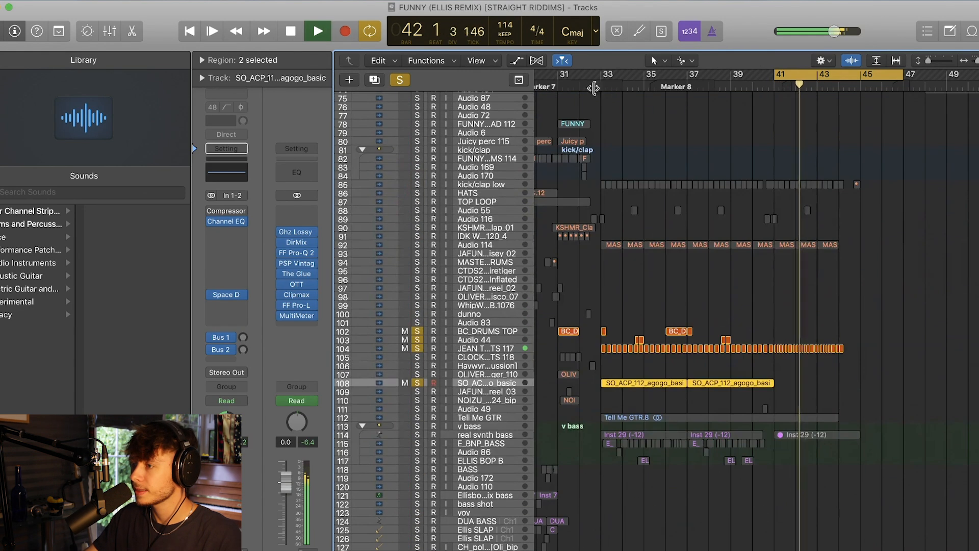
Step: Stop playback, set the cycle range to bars 33 to about 46 and clear all track solos
key(space)
drag(604, 75, 882, 96)
click(400, 80)
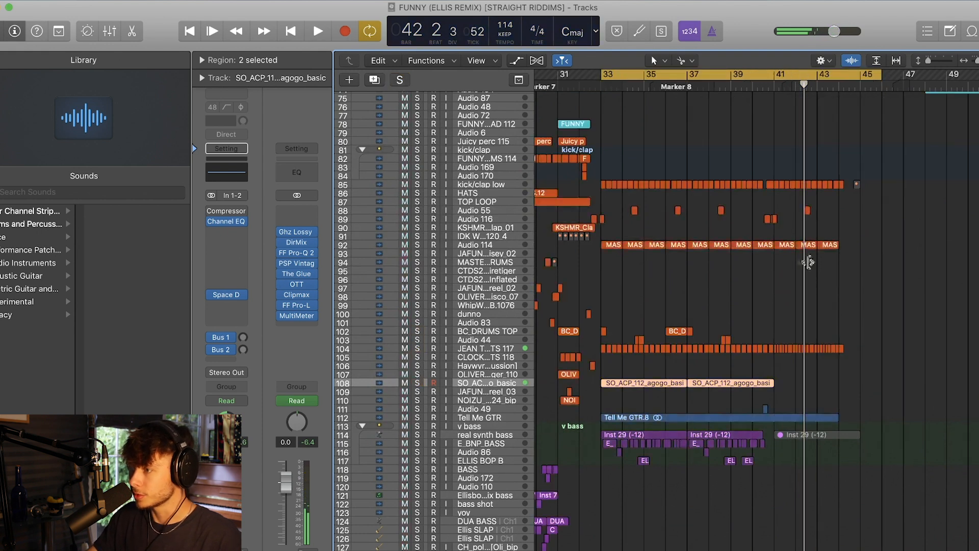
Step: Solo the Tell Me GTR track and play it from bar 33 twice, stopping after each listen
scroll(644, 328, down, 5)
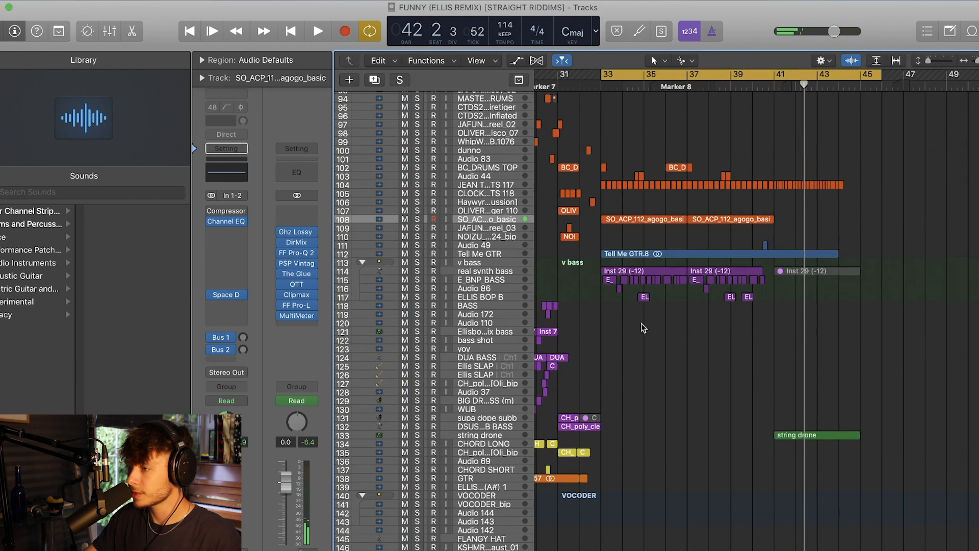
click(474, 255)
click(417, 253)
key(space)
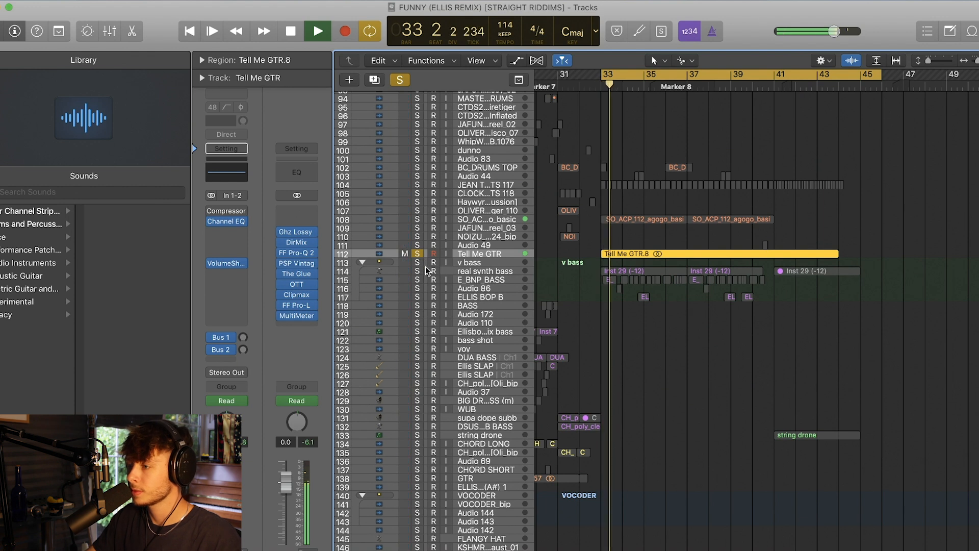
key(space)
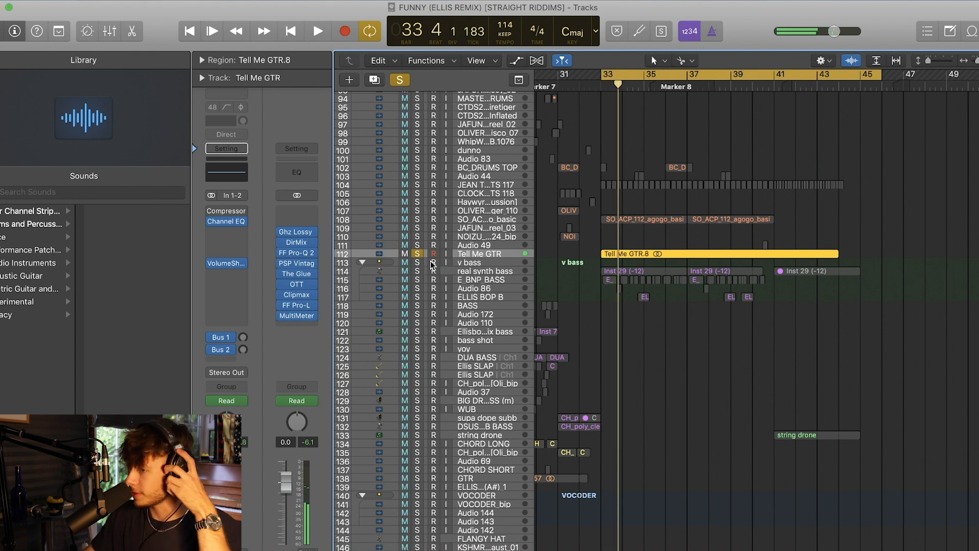
key(space)
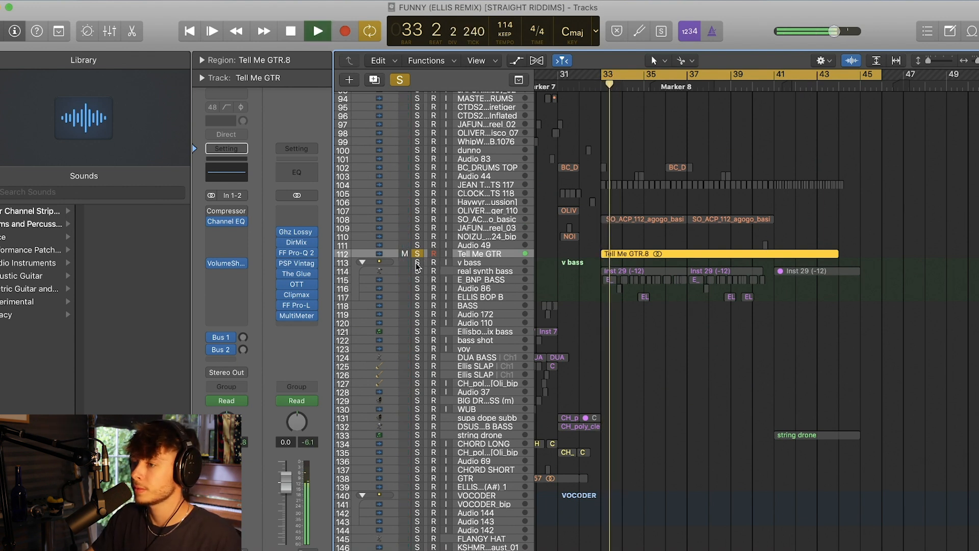
key(space)
Step: Swap the guitar solo for the real synth bass track, shorten the cycle to bars 33 to 41 and play it
click(400, 80)
click(400, 80)
click(474, 262)
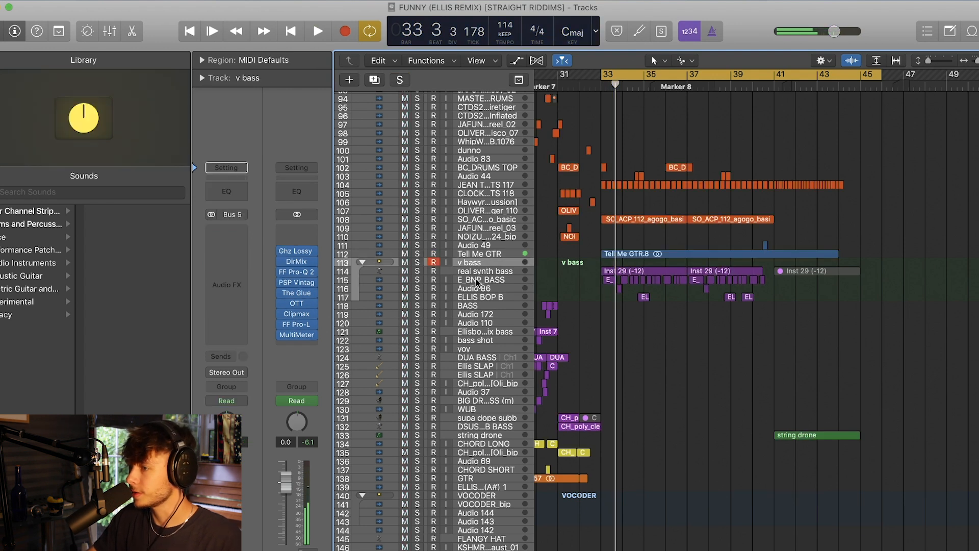
click(449, 271)
click(418, 271)
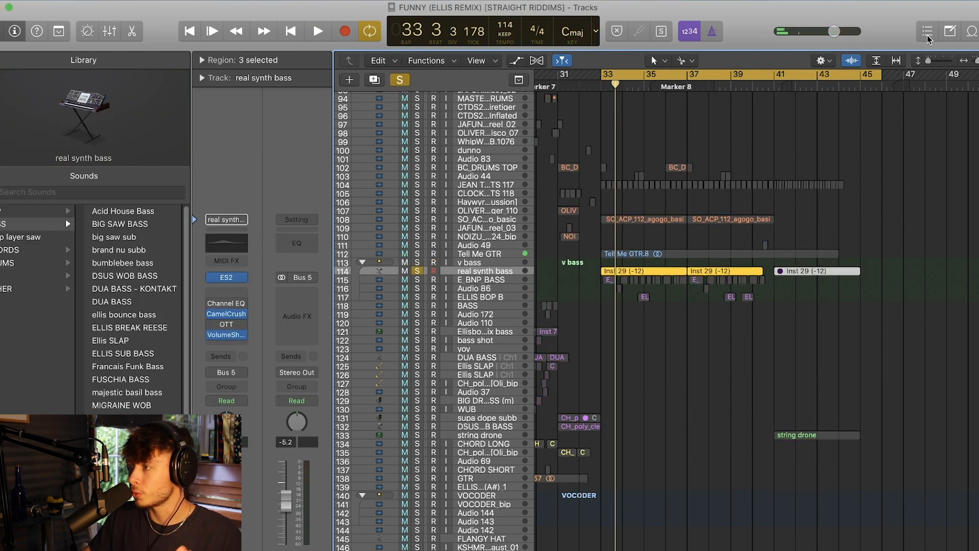
drag(931, 64, 774, 87)
click(737, 94)
key(space)
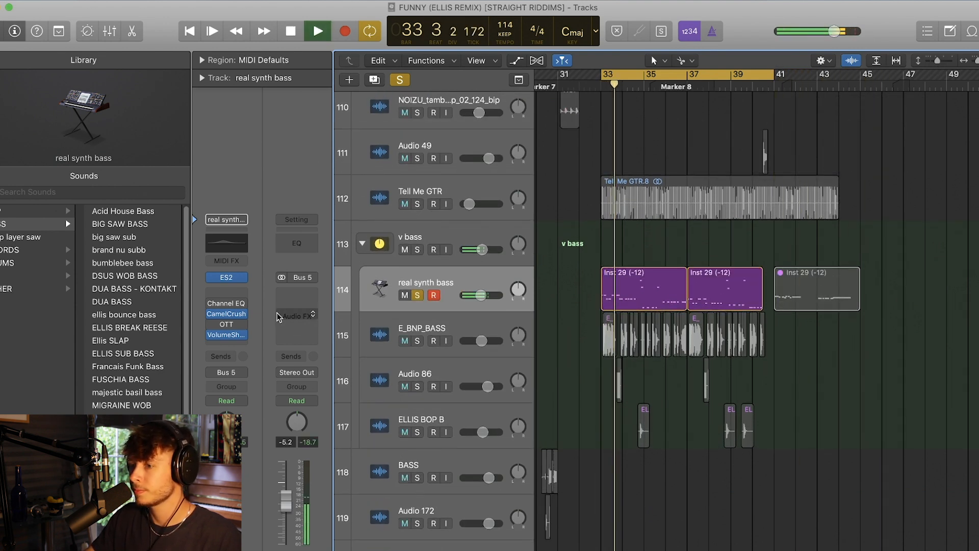
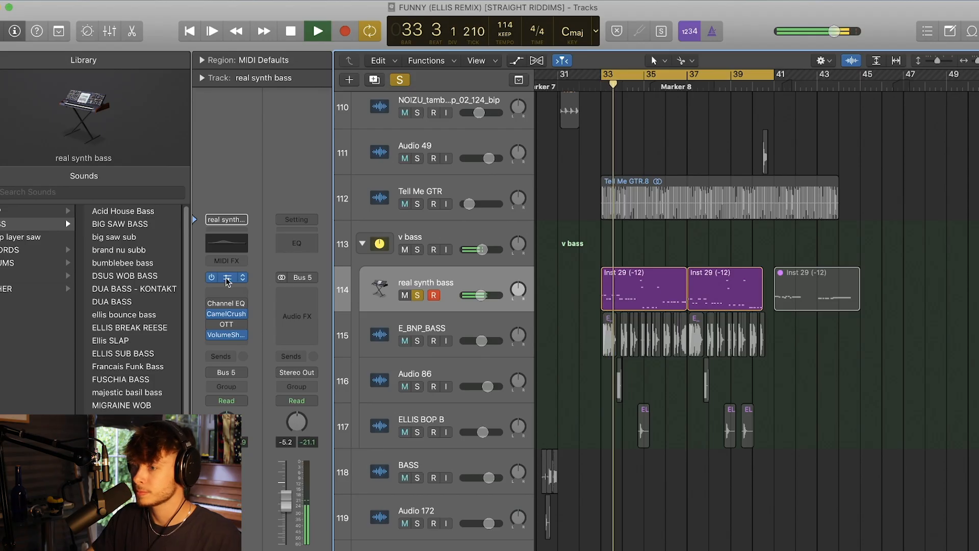
Step: Inspect the ES2 synth settings on the real synth bass track, close the plug-in, stop playback and clear the solo
click(226, 281)
drag(362, 23, 459, 35)
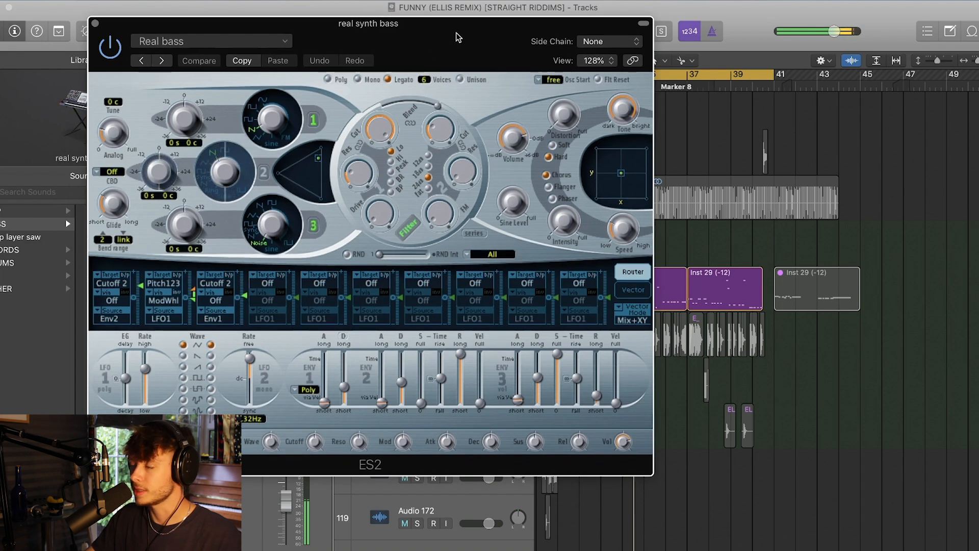
click(96, 25)
scroll(625, 245, down, 3)
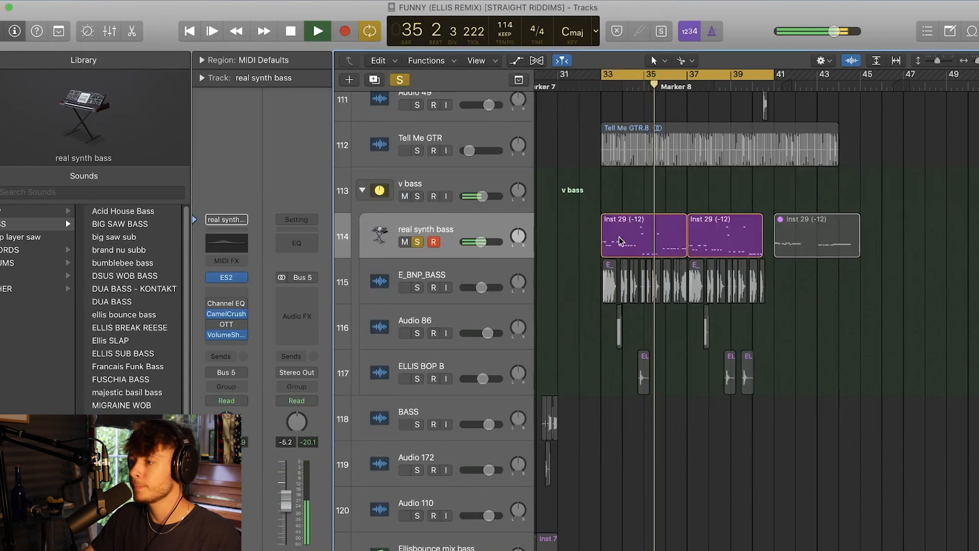
key(space)
click(400, 80)
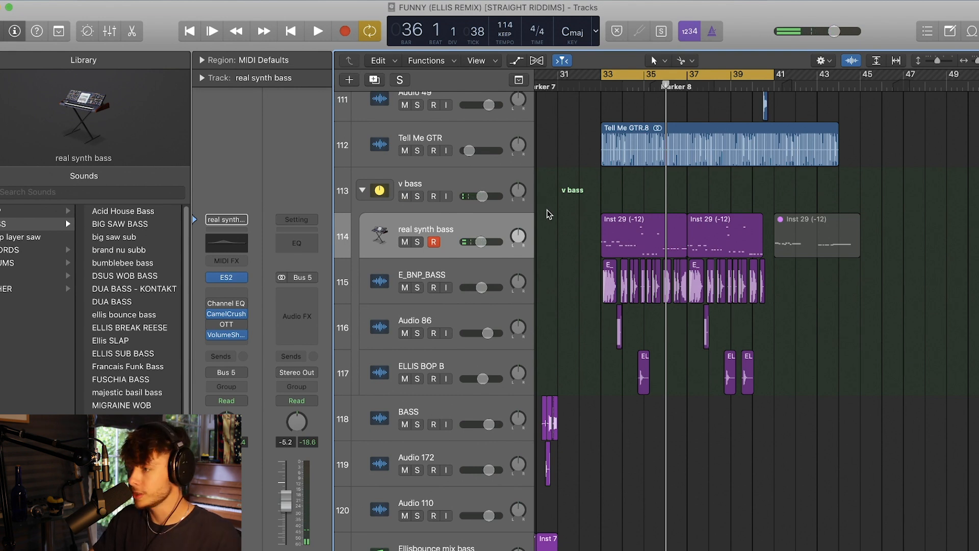
Step: Solo E_BNP_BASS, Audio 86 and ELLIS BOP B and play the bass layers from bar 33, zoomed in on their regions
click(453, 275)
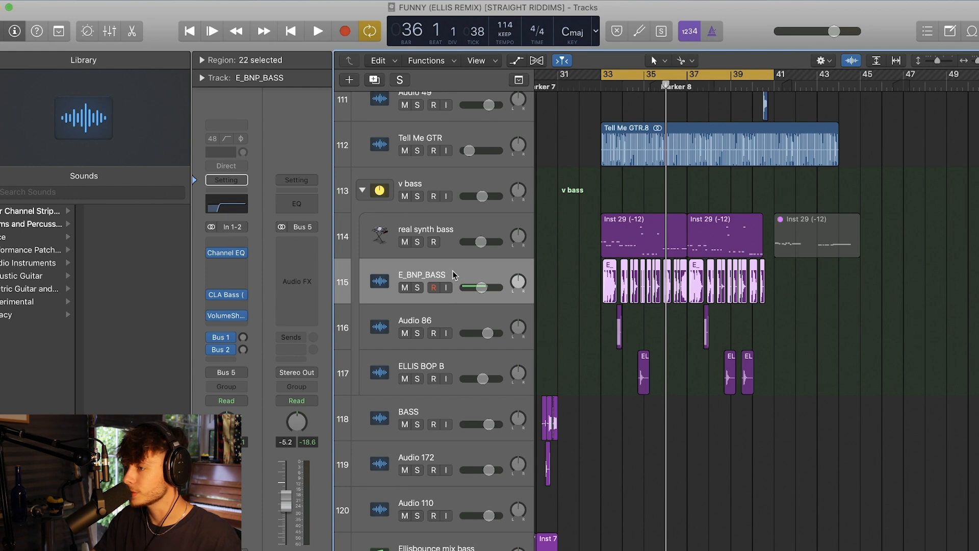
drag(419, 289, 419, 363)
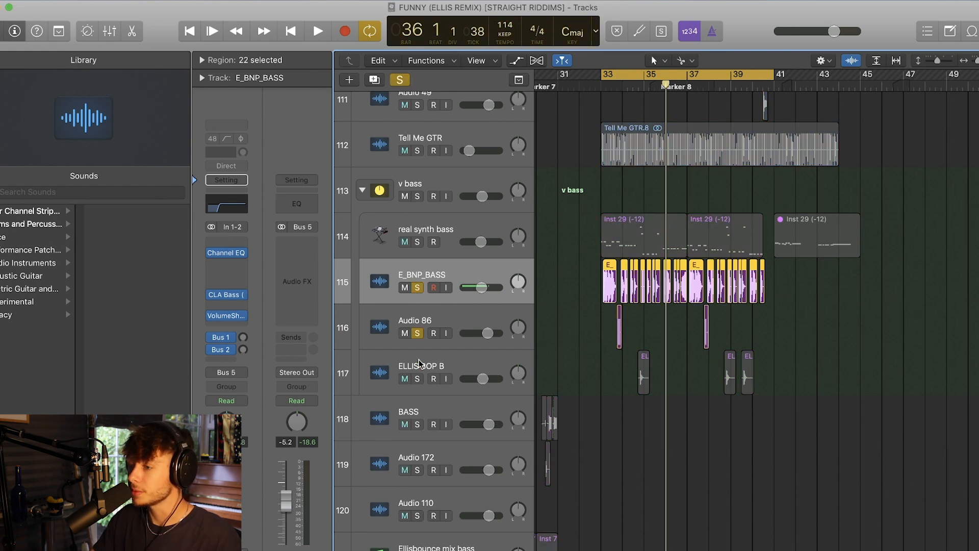
scroll(728, 308, up, 10)
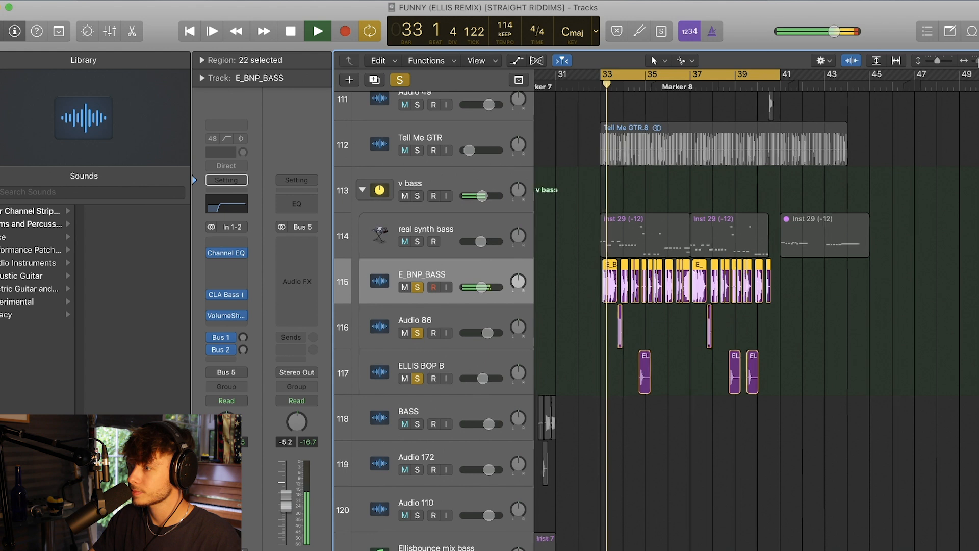
scroll(728, 308, right, 1)
scroll(728, 308, right, 1)
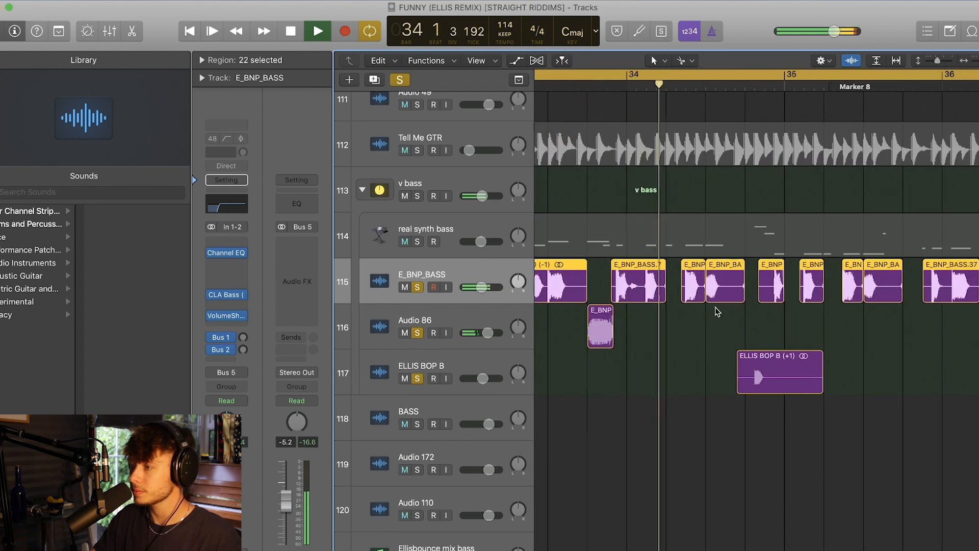
scroll(730, 309, right, 3)
scroll(612, 329, right, 1)
Step: Select the ELLIS BOP B track and follow its regions alongside the other soloed bass layers up to bar 38
click(496, 364)
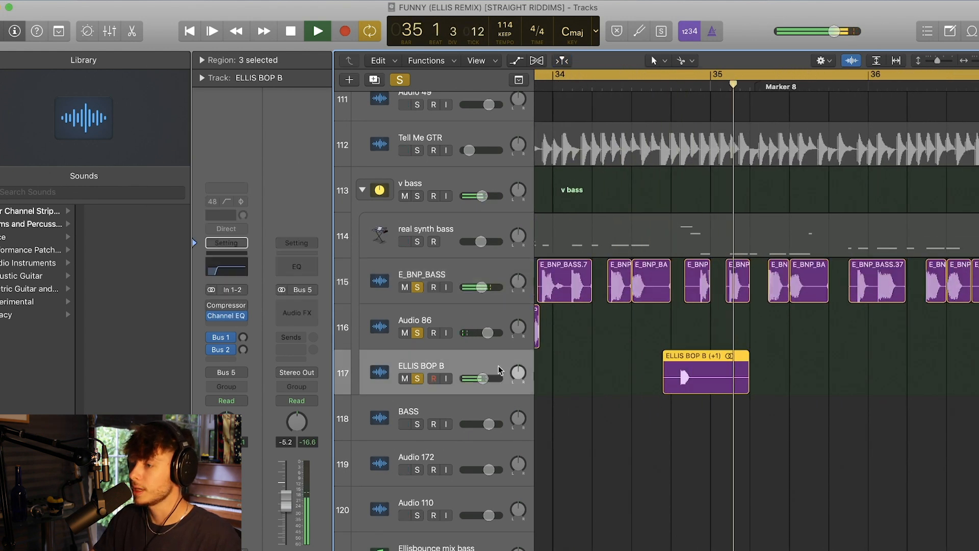
scroll(557, 300, right, 6)
scroll(557, 299, left, 3)
scroll(682, 321, right, 8)
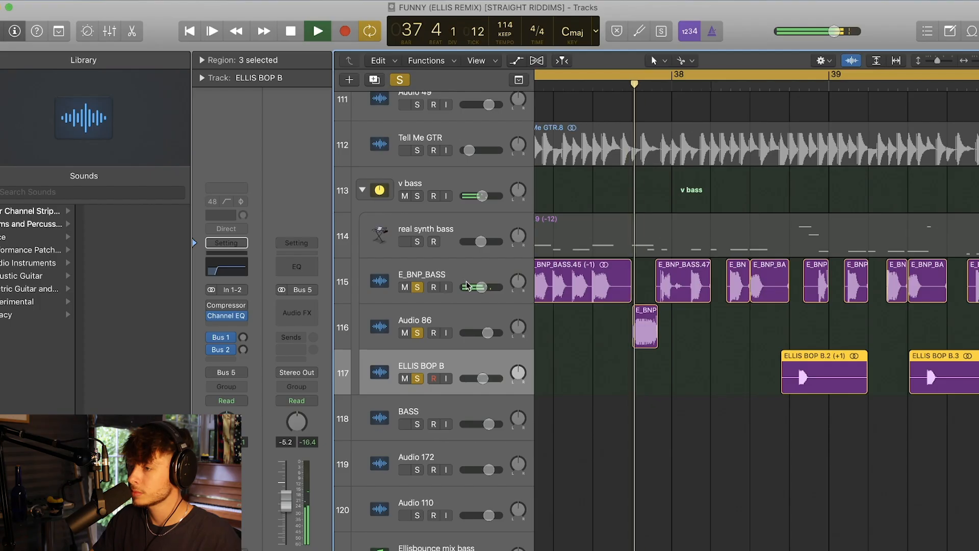
Step: Select E_BNP_BASS, inspect its CLA Bass plug-in settings and close the plug-in, with playback stopped
click(475, 277)
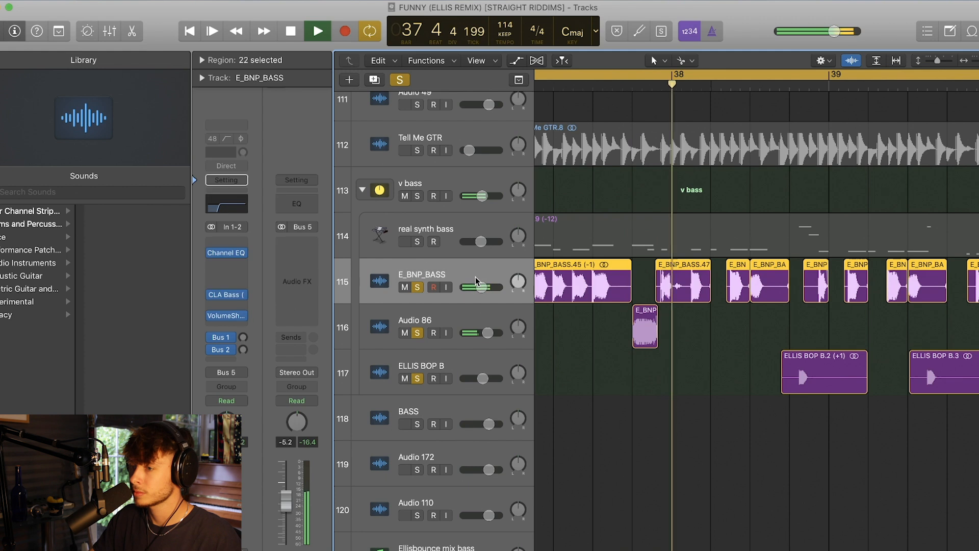
click(226, 299)
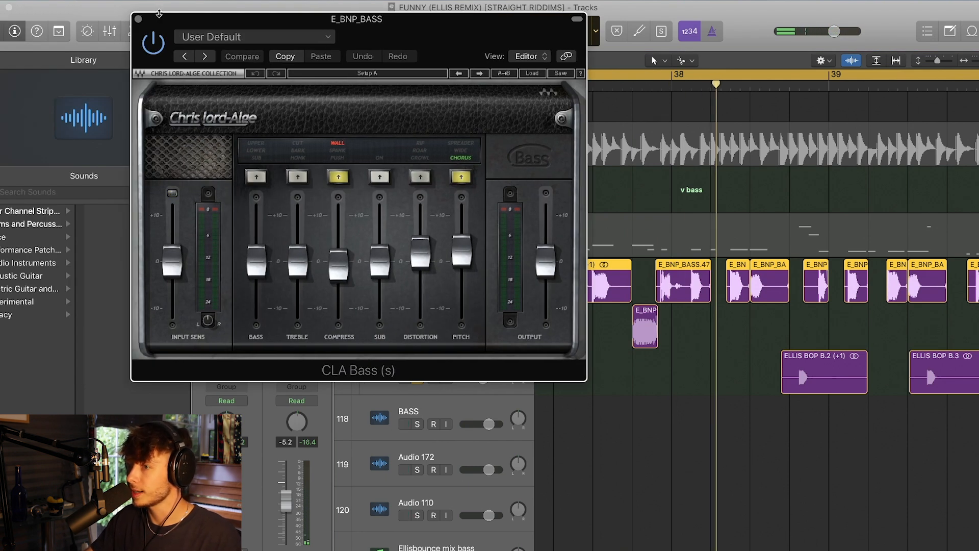
click(139, 19)
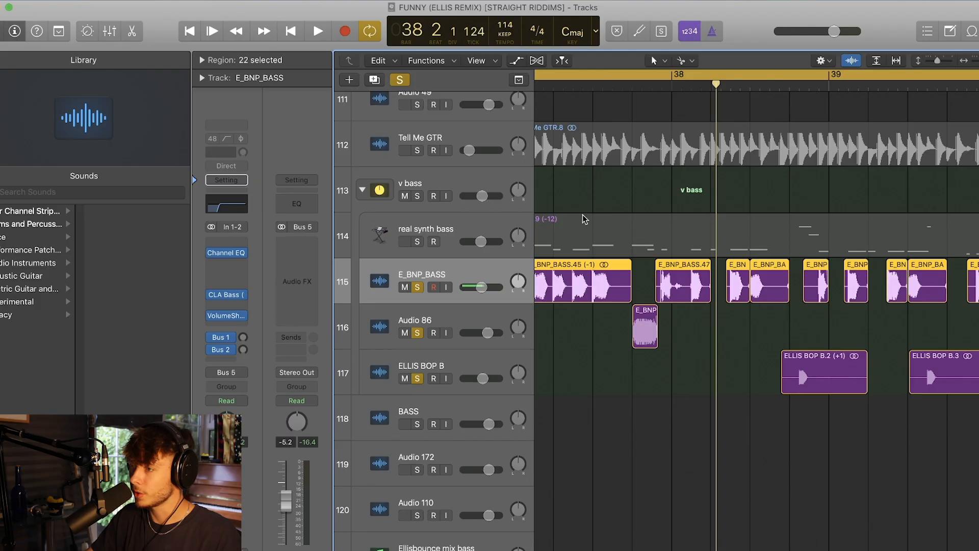
Step: Add the real synth bass track to the bass solo and play all the v bass layers from bar 33
click(661, 327)
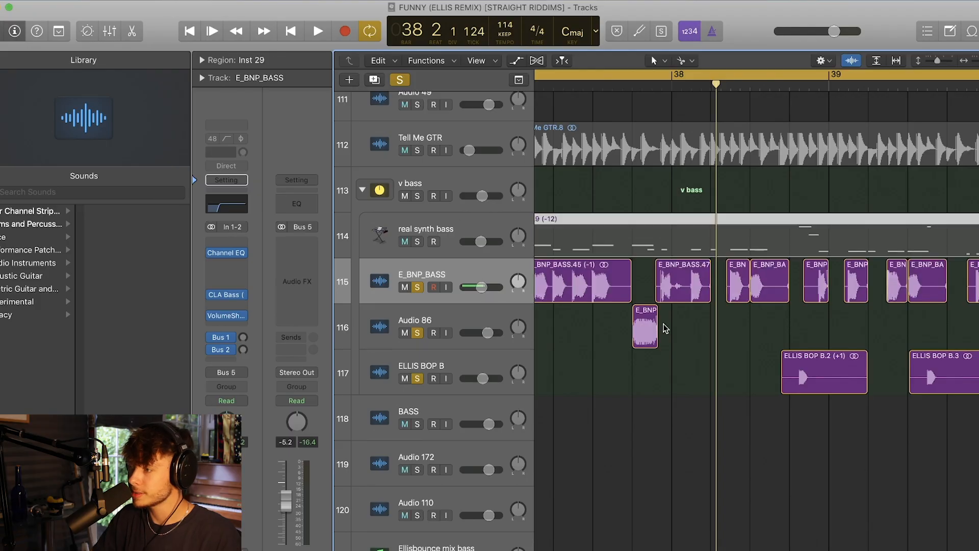
click(418, 242)
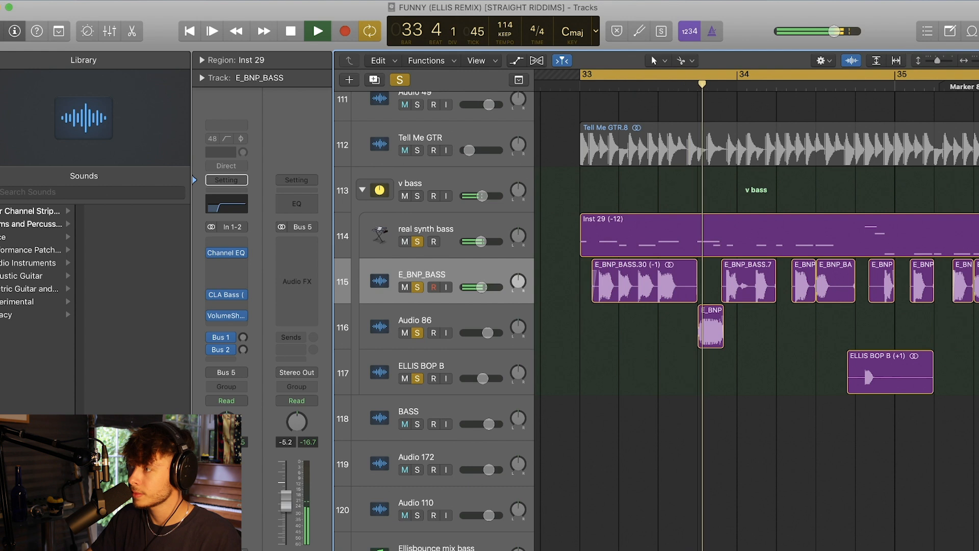
drag(977, 61, 927, 60)
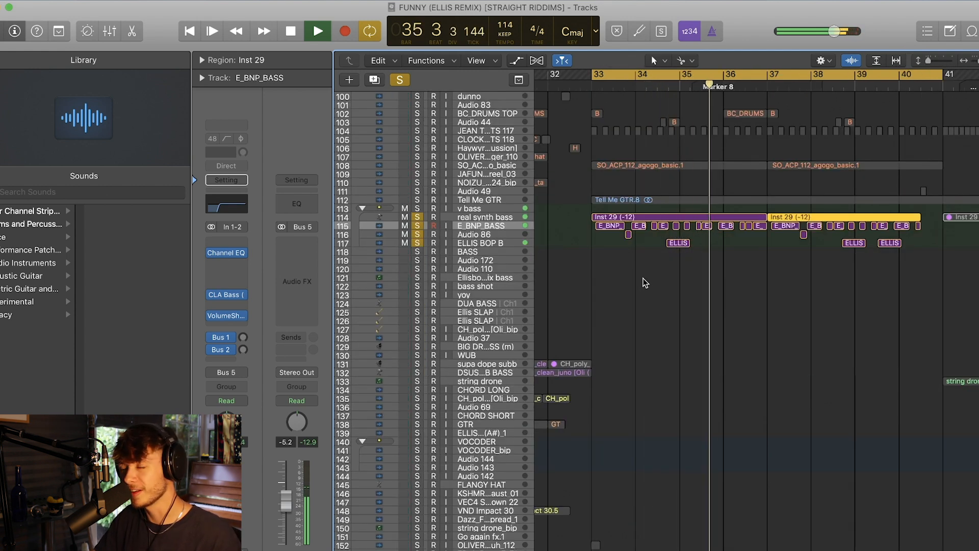
Step: Clear the bass solos, play the full mix towards bar 41, and stop playback with the cycle turned off
scroll(663, 281, down, 5)
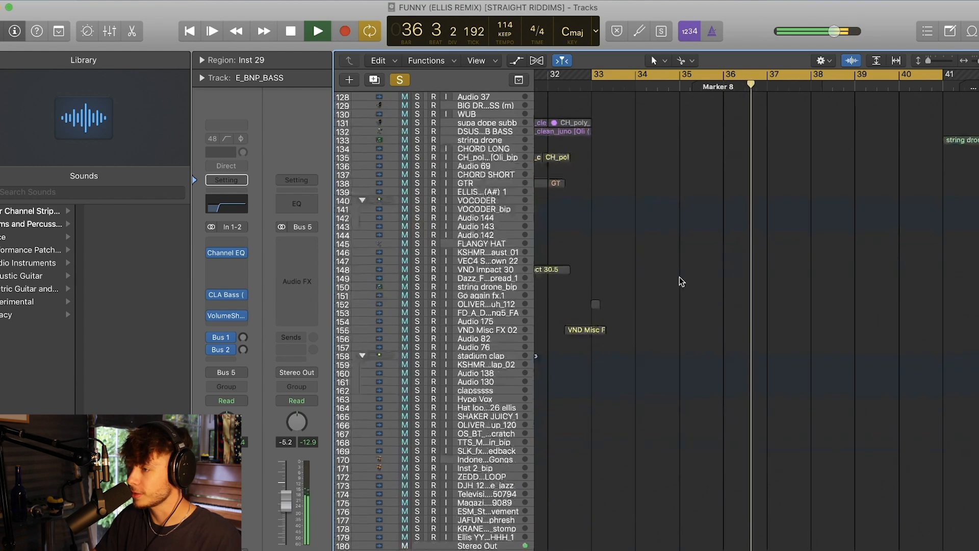
scroll(679, 281, up, 10)
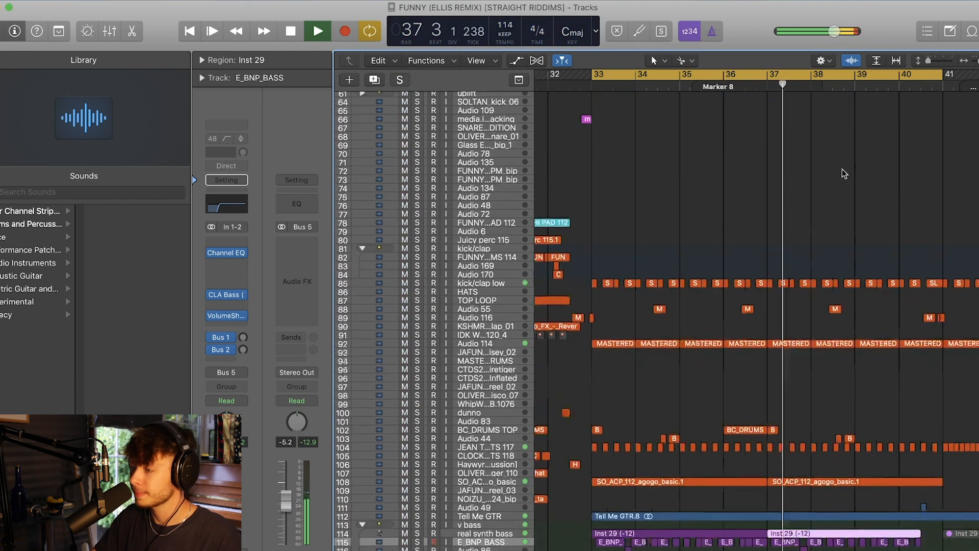
scroll(821, 184, up, 10)
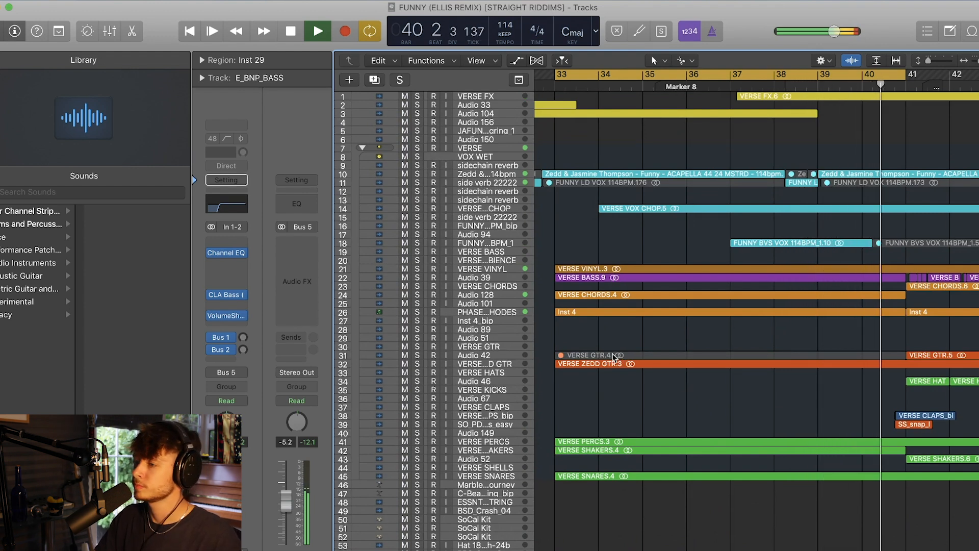
scroll(726, 303, right, 5)
key(space)
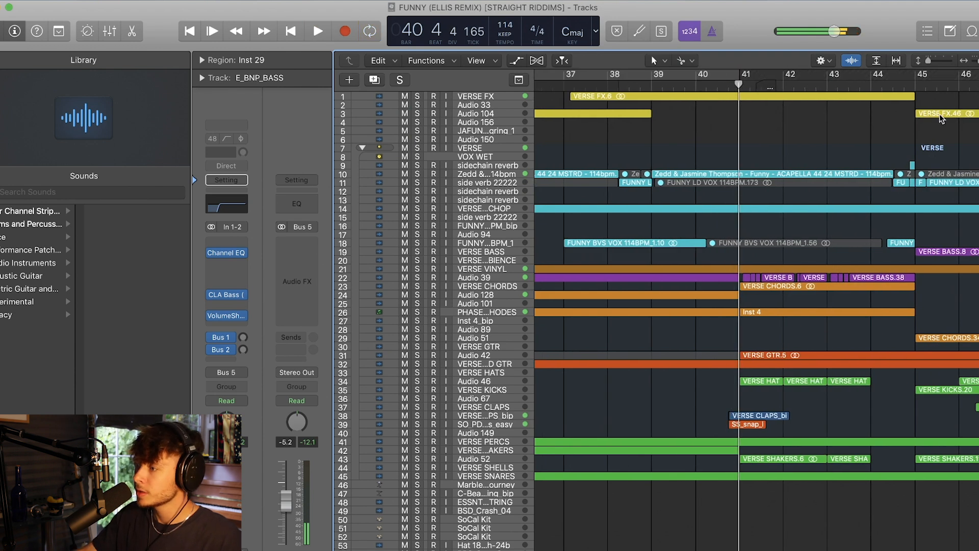
Step: Set the cycle range from bar 5 to about bar 40, covering the first verse and drop
scroll(852, 152, left, 15)
scroll(840, 154, down, 1)
scroll(840, 157, down, 20)
drag(978, 60, 976, 60)
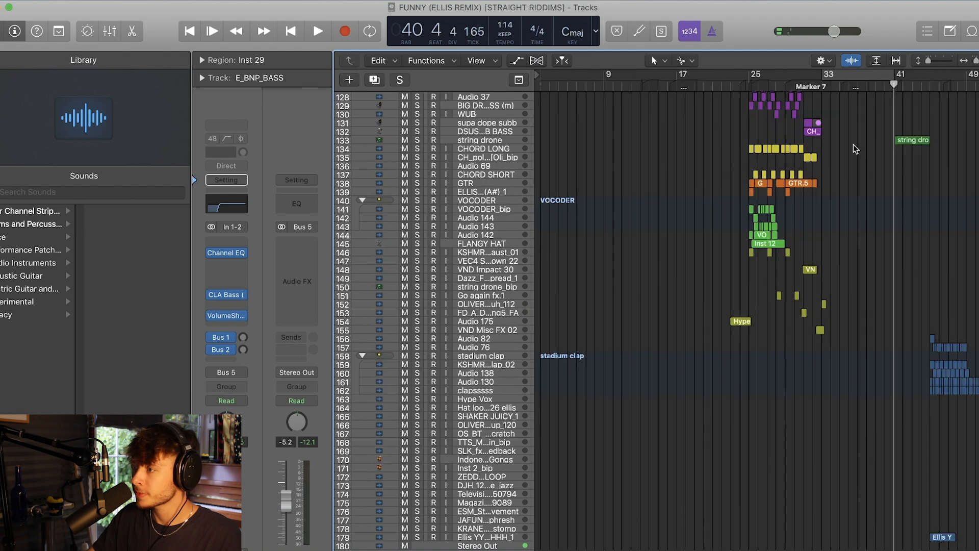
scroll(715, 216, up, 20)
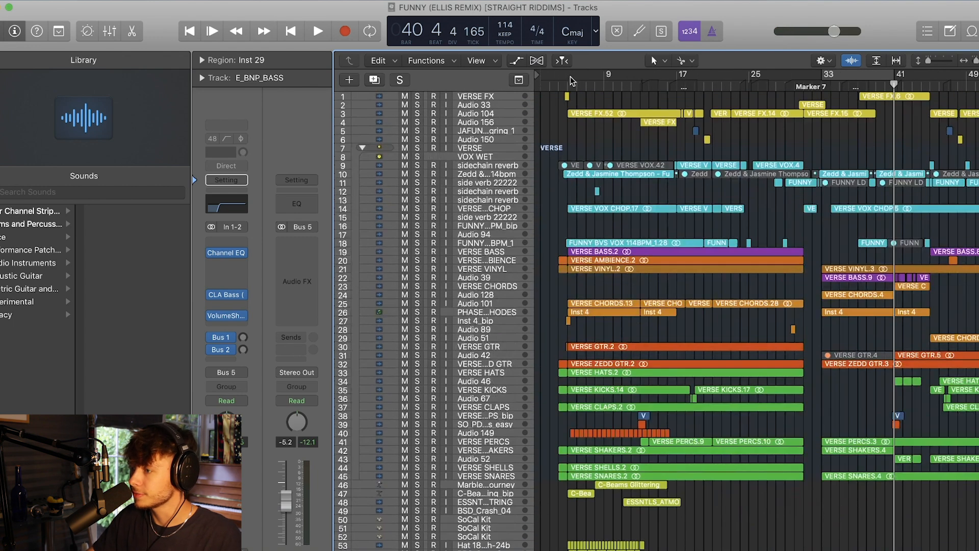
drag(570, 77, 888, 76)
drag(976, 60, 978, 61)
scroll(671, 284, left, 5)
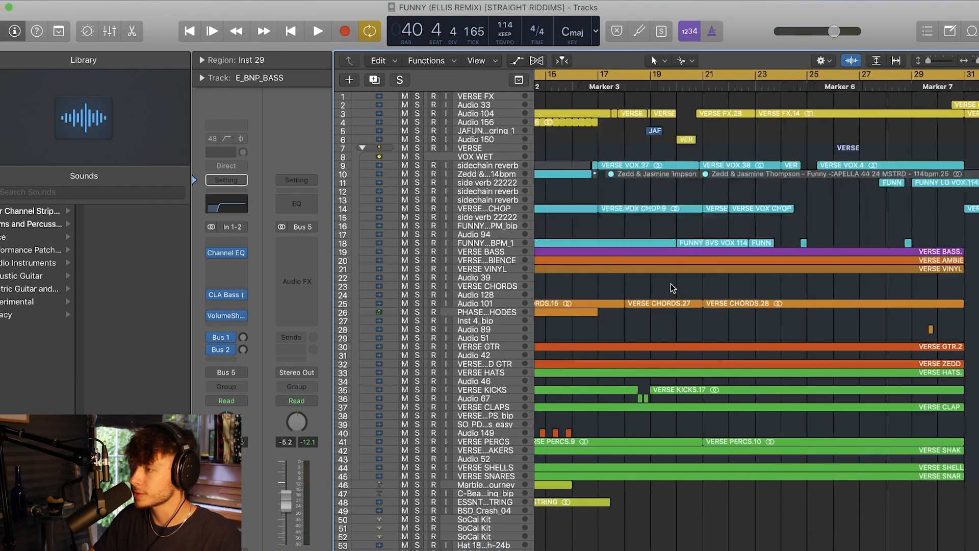
scroll(672, 283, left, 10)
scroll(672, 278, down, 3)
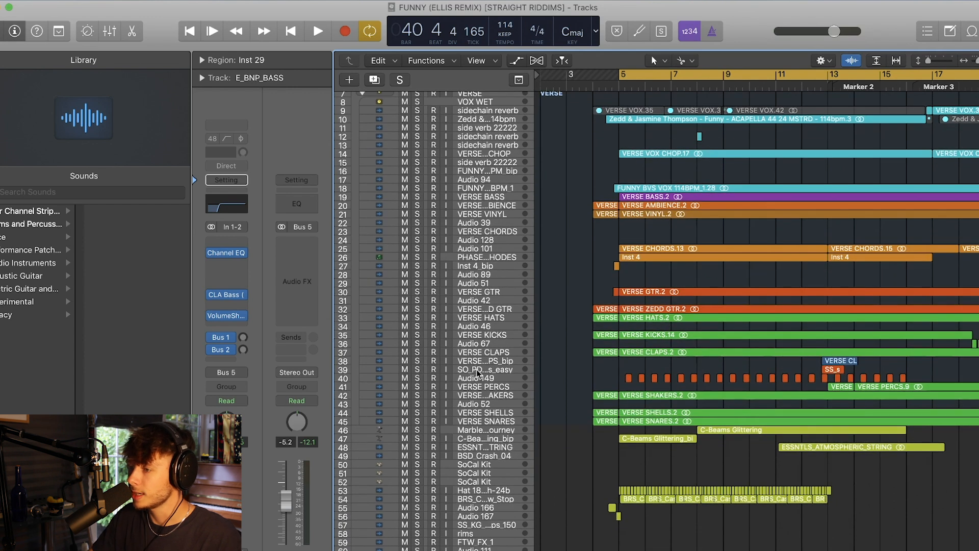
Step: Solo the Audio 149 track, play it from bar 5 and open its H-Delay plug-in
click(478, 376)
click(421, 378)
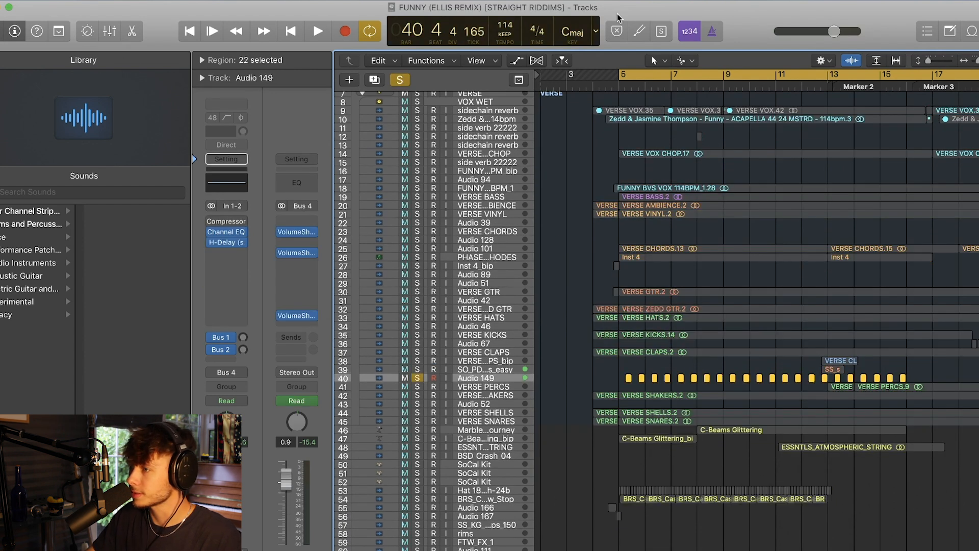
key(space)
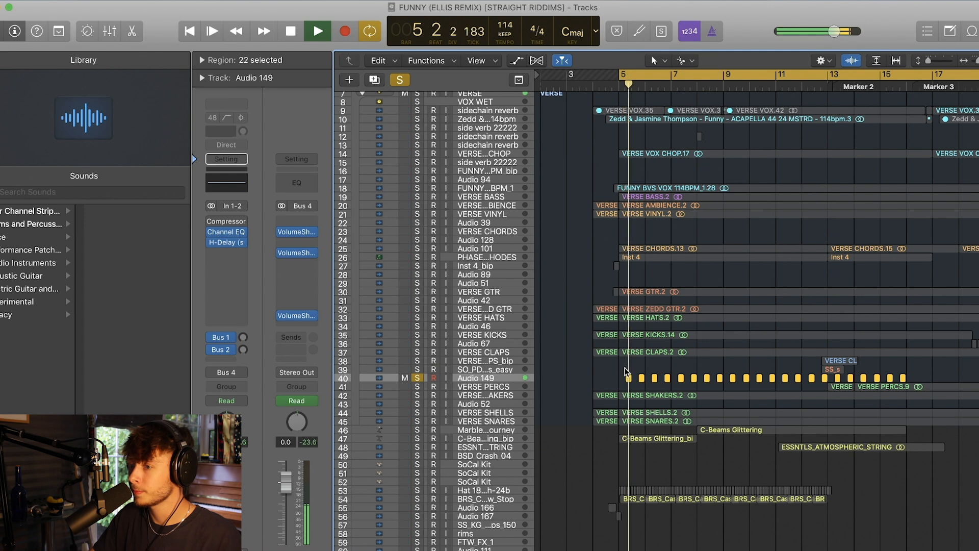
click(226, 242)
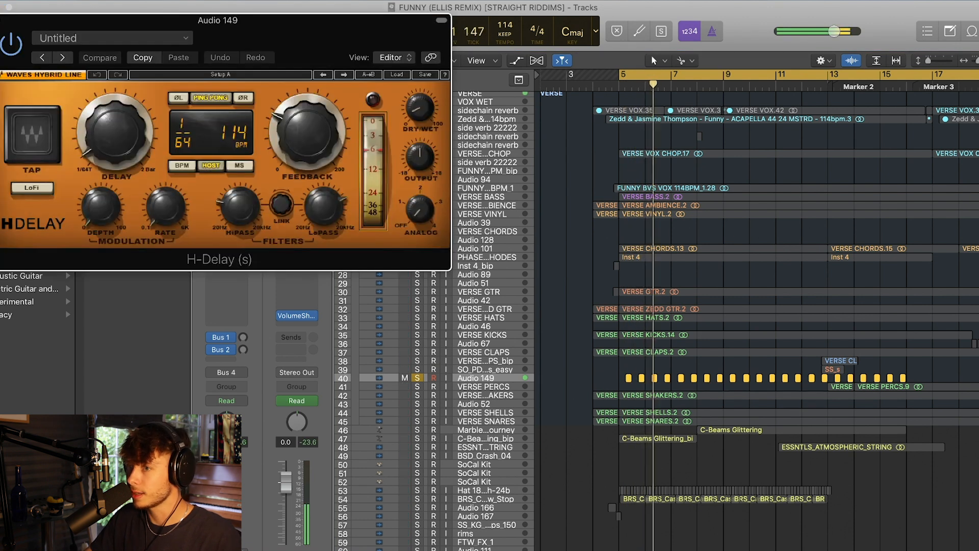
Step: Close the H-Delay plug-in, add the Marble on a Journey through BSD_Crash_04 tracks to the solo and restart playback from bar 5
click(1, 21)
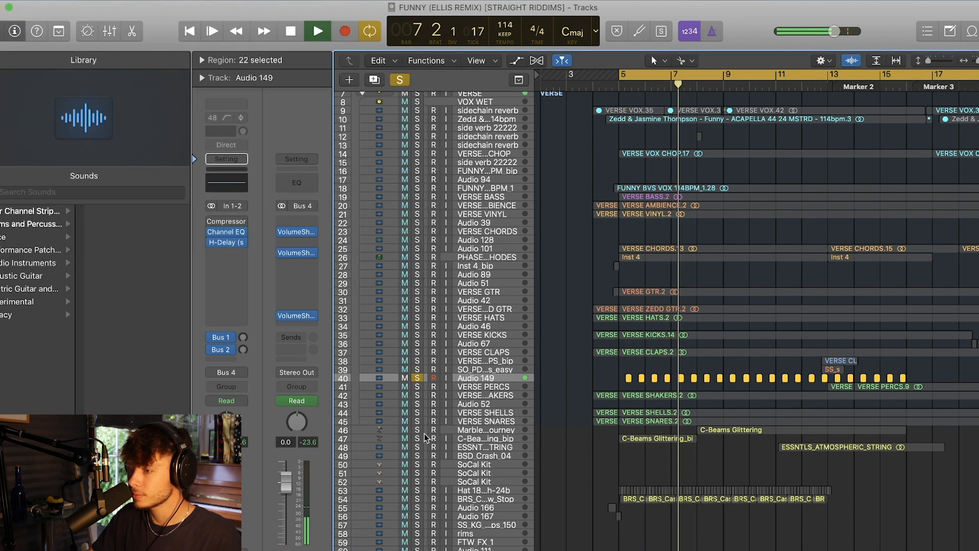
drag(417, 430, 418, 455)
key(space)
key(space)
key(super+Down)
key(super+Down)
key(super+Down)
key(super+Down)
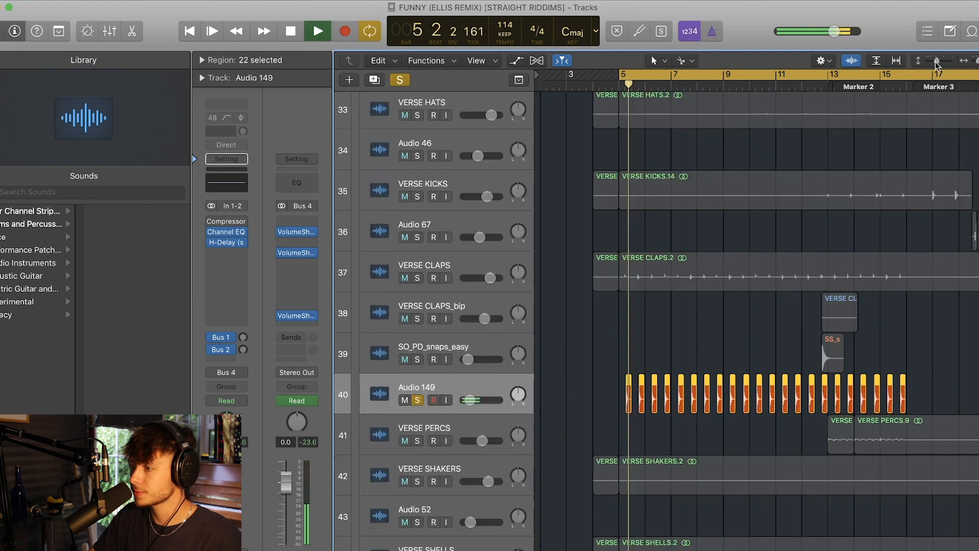
Step: Listen through the soloed C-Beams Glittering layers and select the ESSNTLS_ATMOSPHERIC_STRING track to show its plug-ins
scroll(842, 146, down, 5)
scroll(839, 151, down, 1)
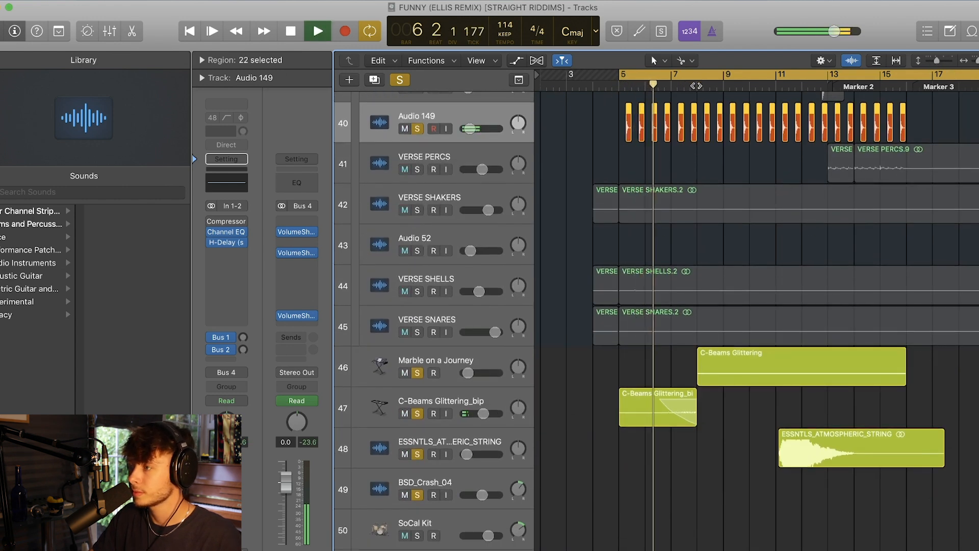
scroll(699, 198, down, 5)
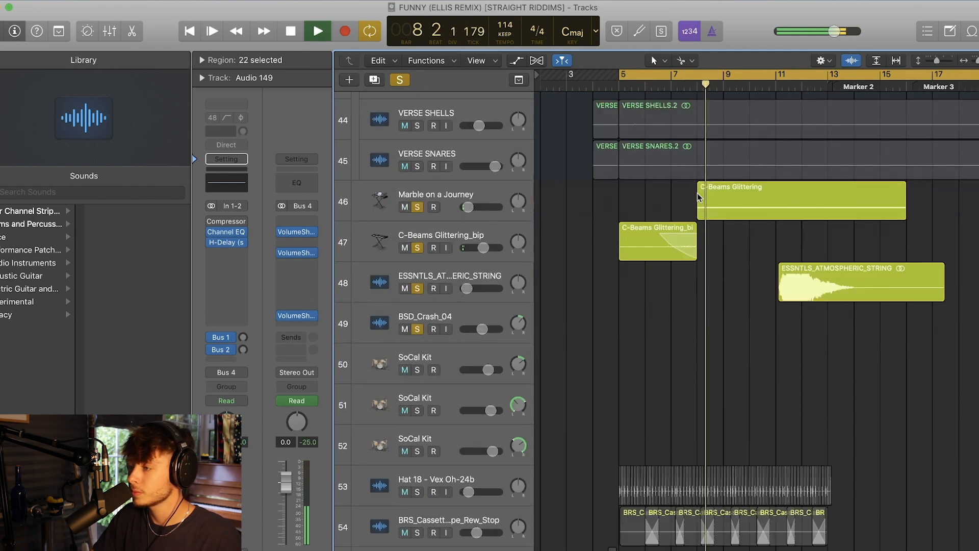
click(465, 272)
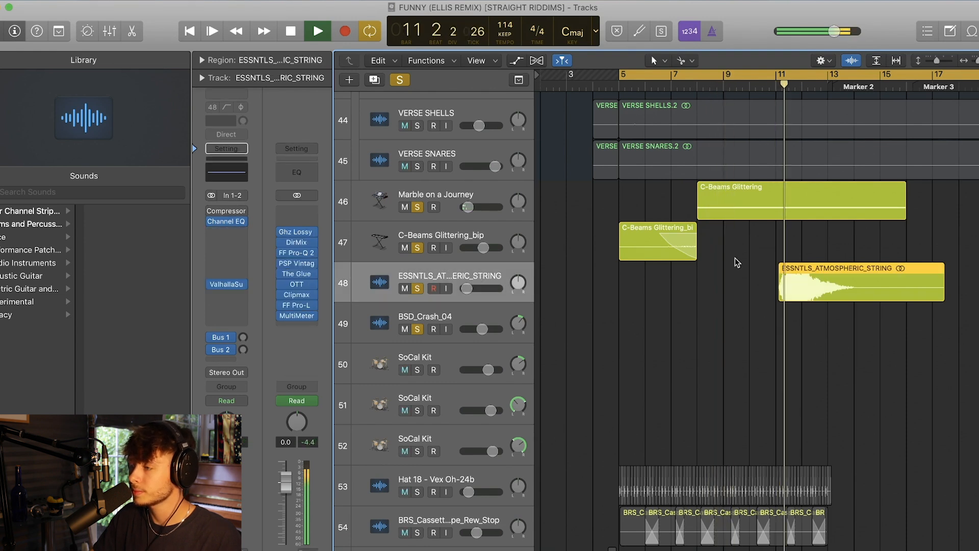
Step: Add the Hat 18 - Vex Oh-24b track to the solo, replay from bar 5 and select it to show its plug-ins
scroll(663, 286, down, 5)
key(space)
click(418, 332)
key(space)
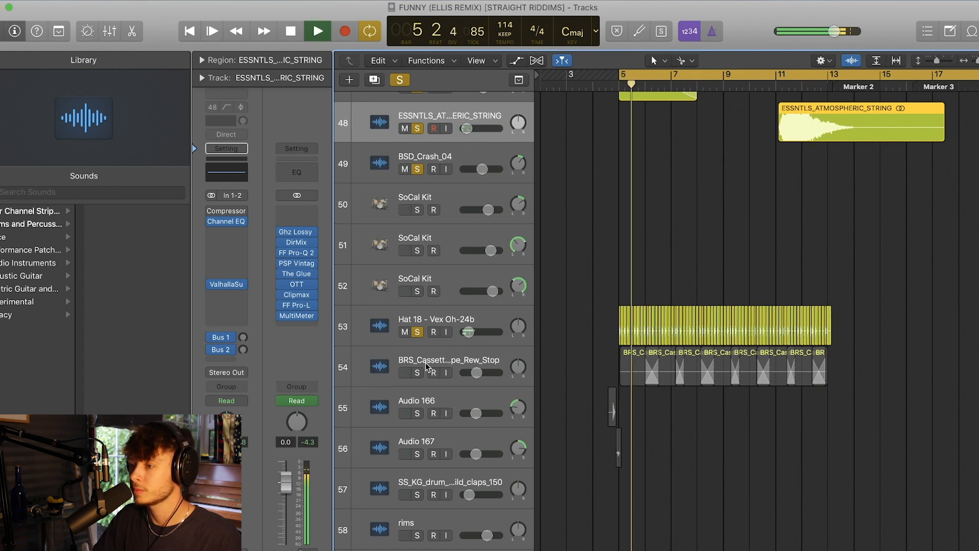
click(386, 331)
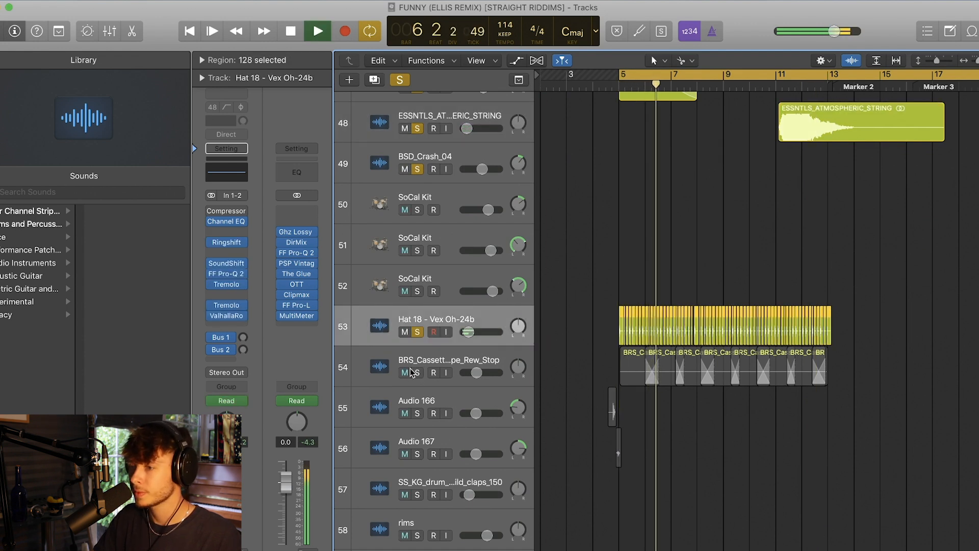
Step: Show the hat track's SoundShifter pitch automation, check its Ringshifter Frequency option and hide the automation again
key(a)
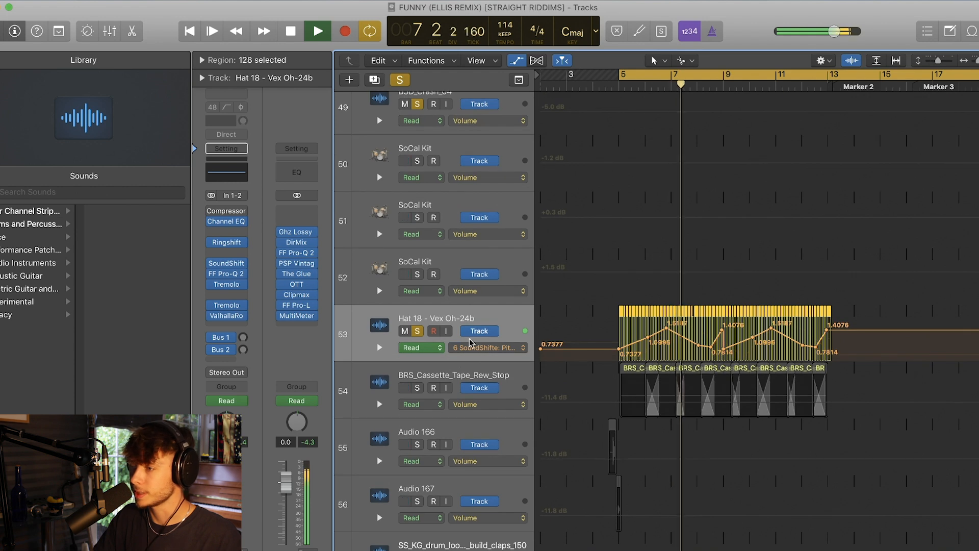
click(486, 351)
click(502, 337)
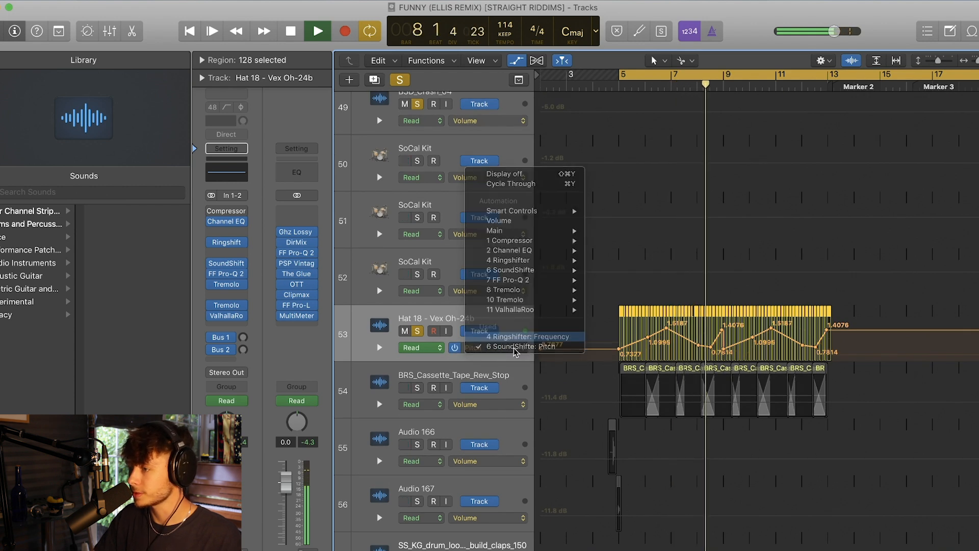
key(a)
Step: Add the BRS_Cassette_Tape_Rew_Stop, Audio 166 and Audio 167 tracks to the solo, then clear all solos and stop playback
click(417, 372)
click(455, 360)
scroll(874, 104, down, 2)
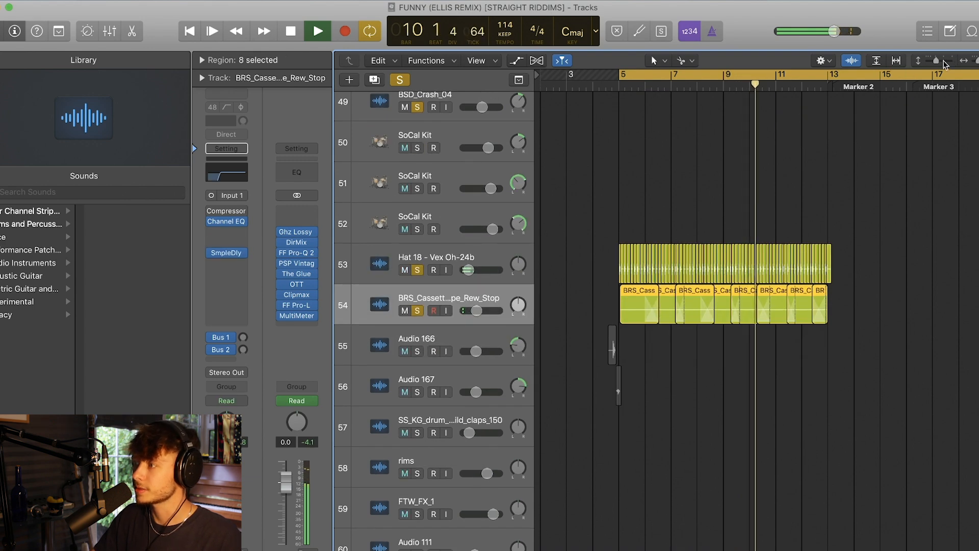
key(cmd+Up)
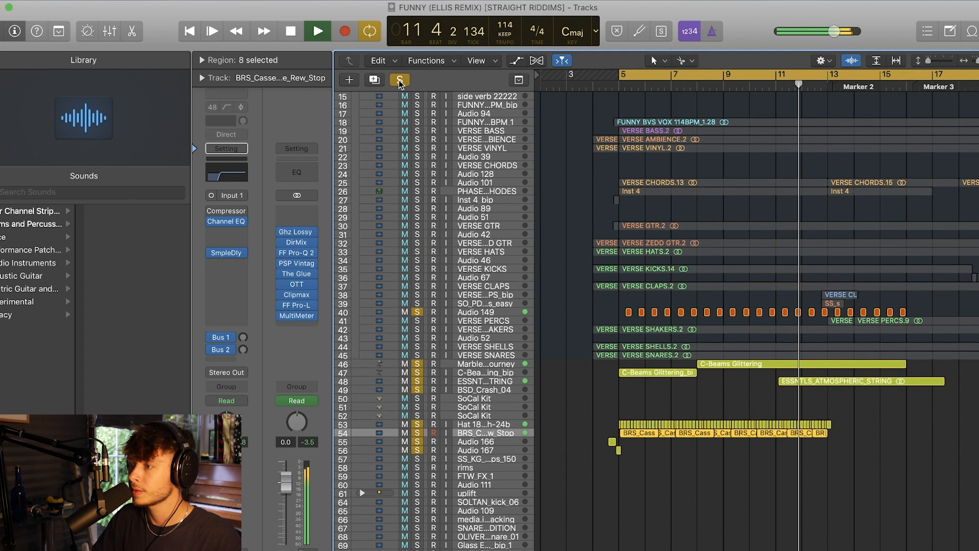
click(399, 80)
key(space)
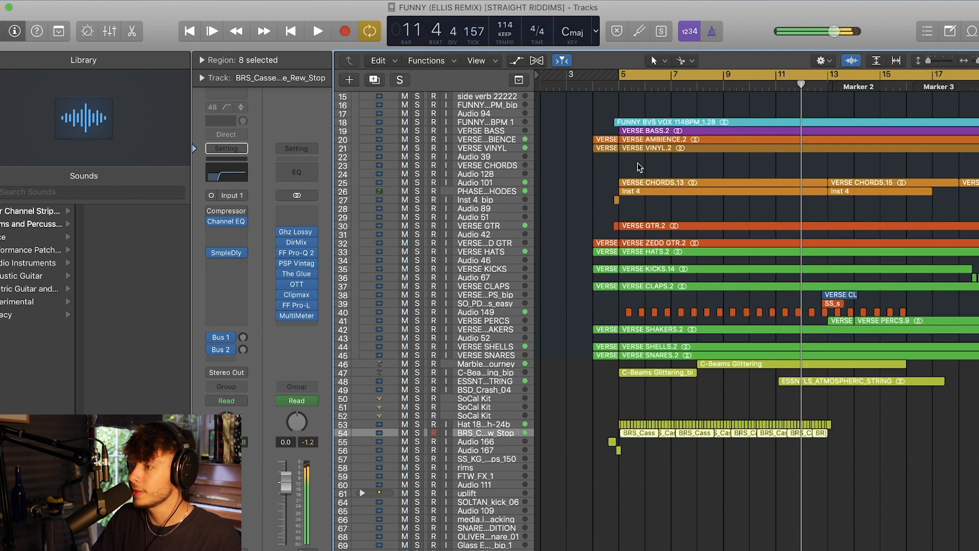
Step: Solo the PHASEY RHODES track, play its Inst 4 regions from bar 5 and stop at bar 8
scroll(459, 317, up, 5)
drag(927, 60, 934, 61)
scroll(612, 316, up, 10)
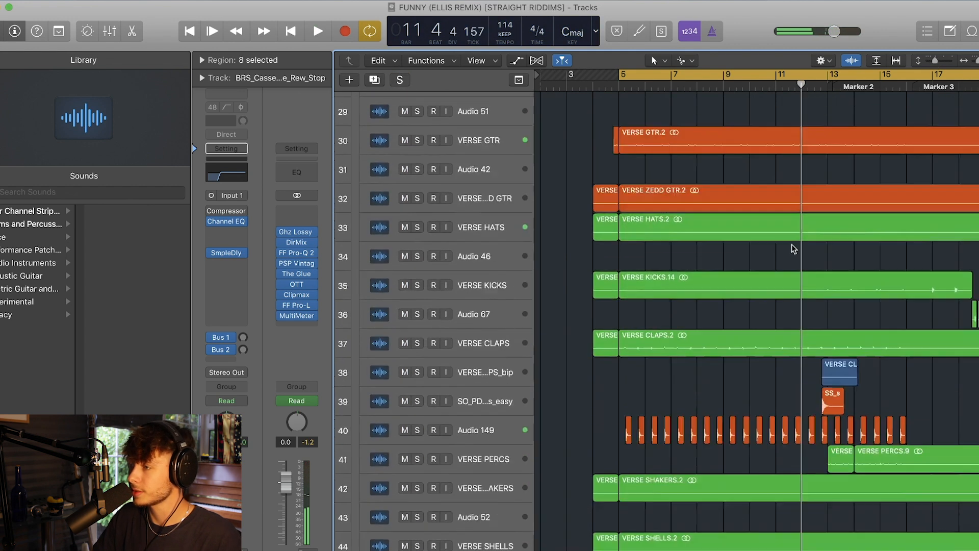
click(490, 301)
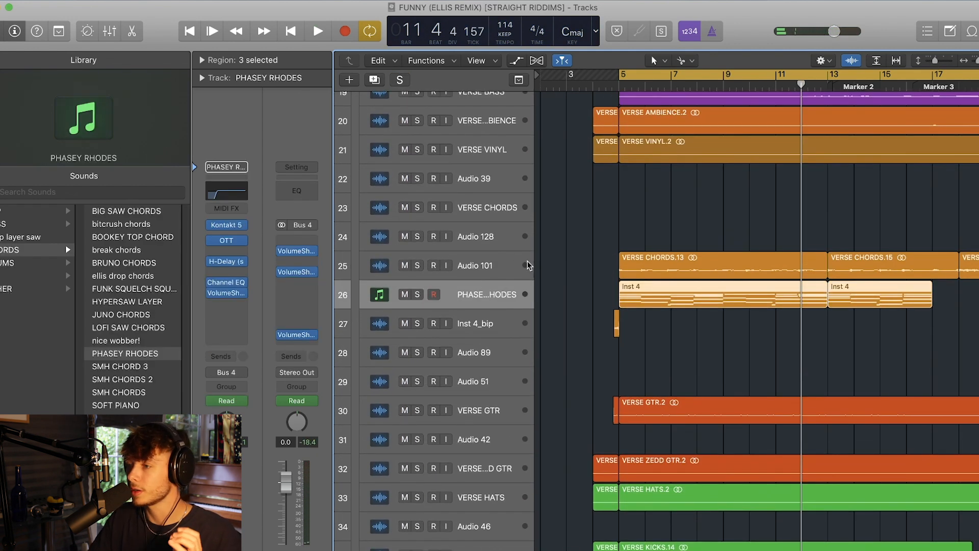
click(490, 273)
click(498, 297)
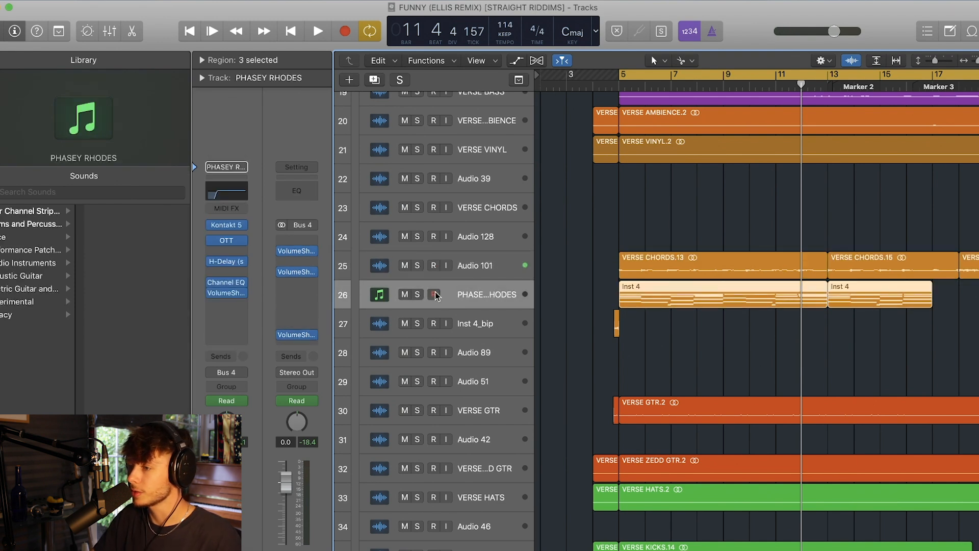
key(s)
key(space)
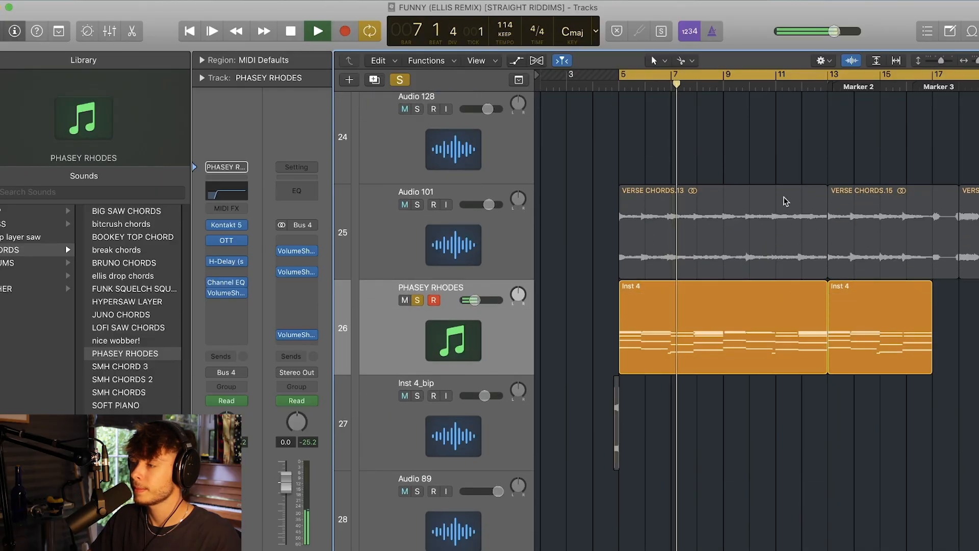
scroll(719, 319, down, 3)
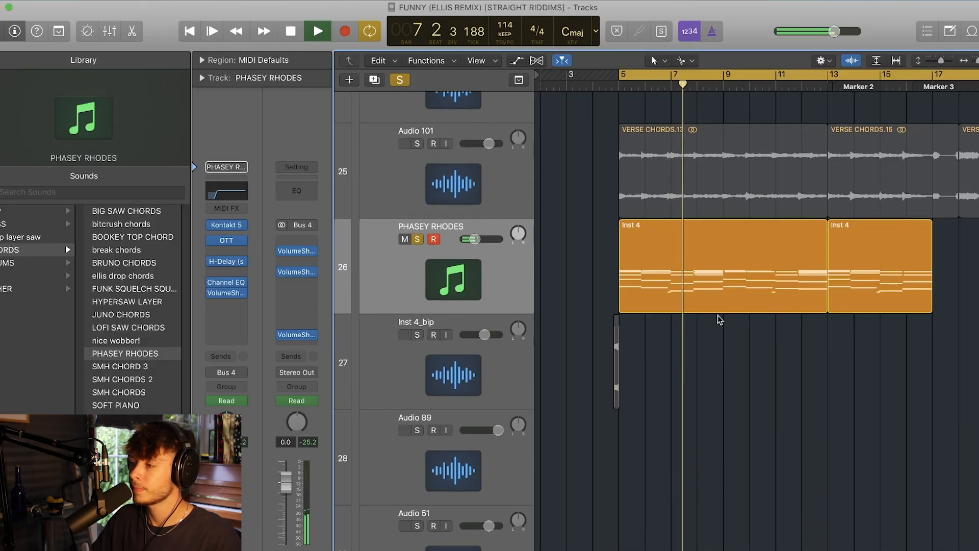
key(space)
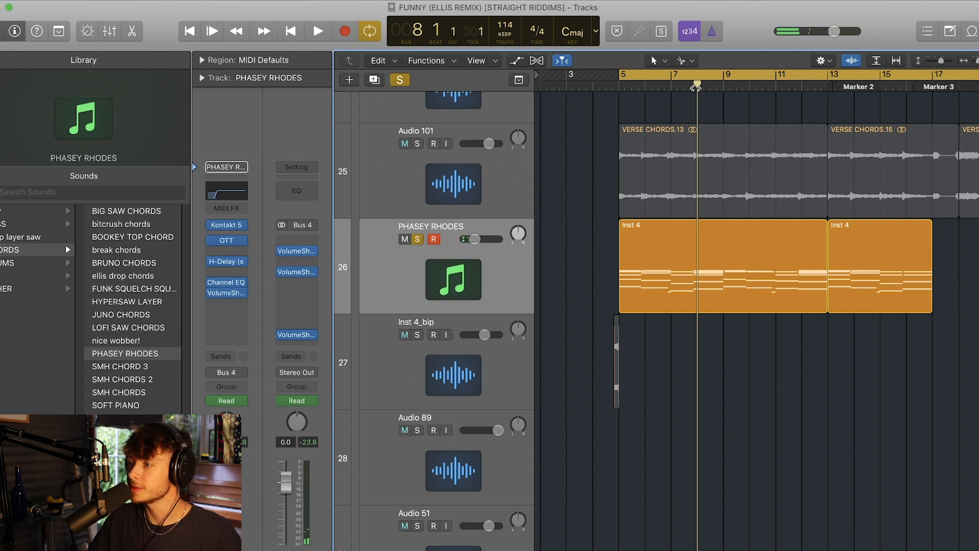
Step: Clear the solo, play the full verse mix from bar 5 and skip ahead in the arrangement
scroll(445, 164, up, 3)
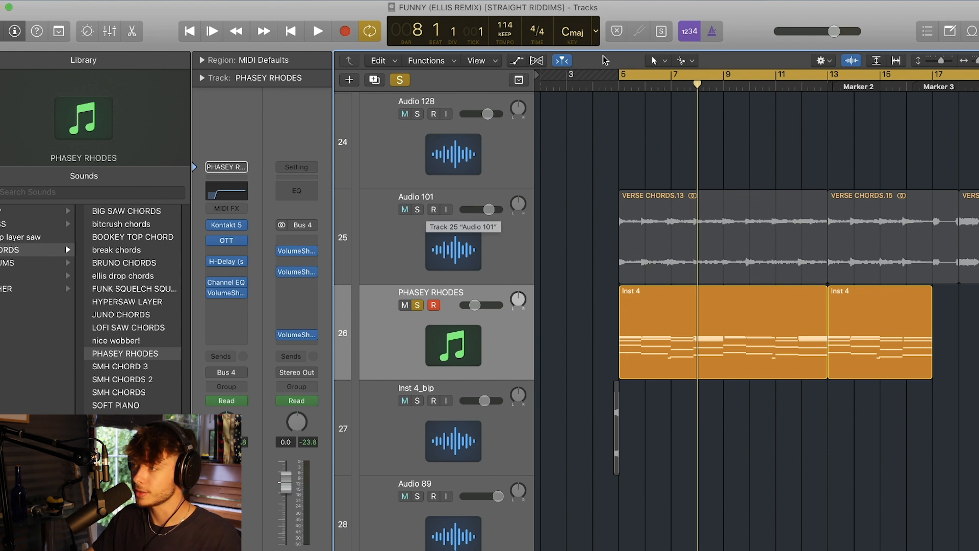
drag(947, 61, 931, 60)
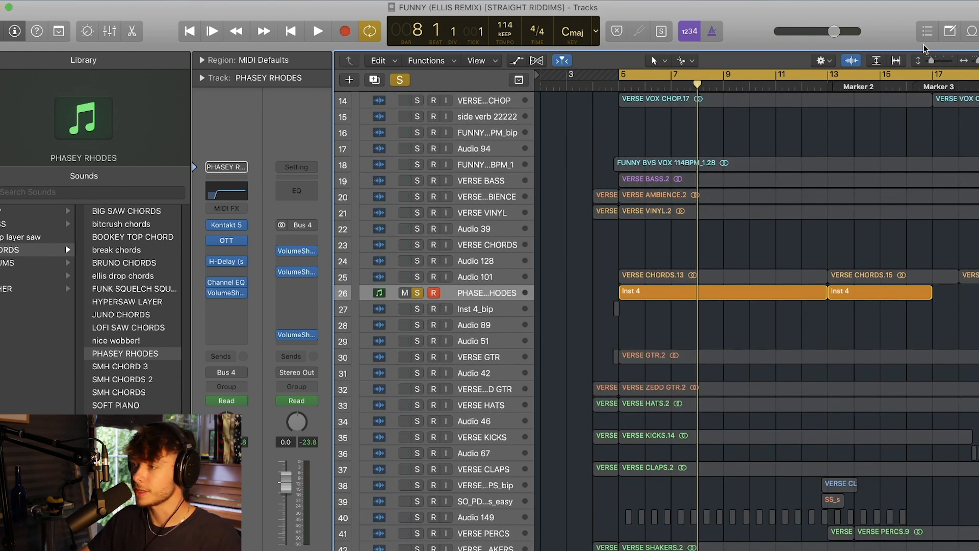
click(402, 80)
scroll(760, 182, down, 15)
key(space)
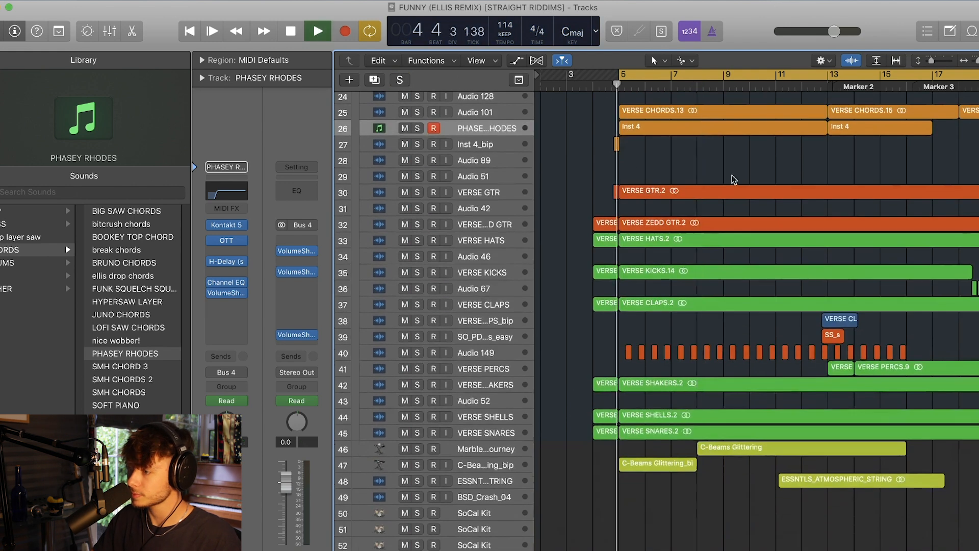
scroll(765, 181, right, 6)
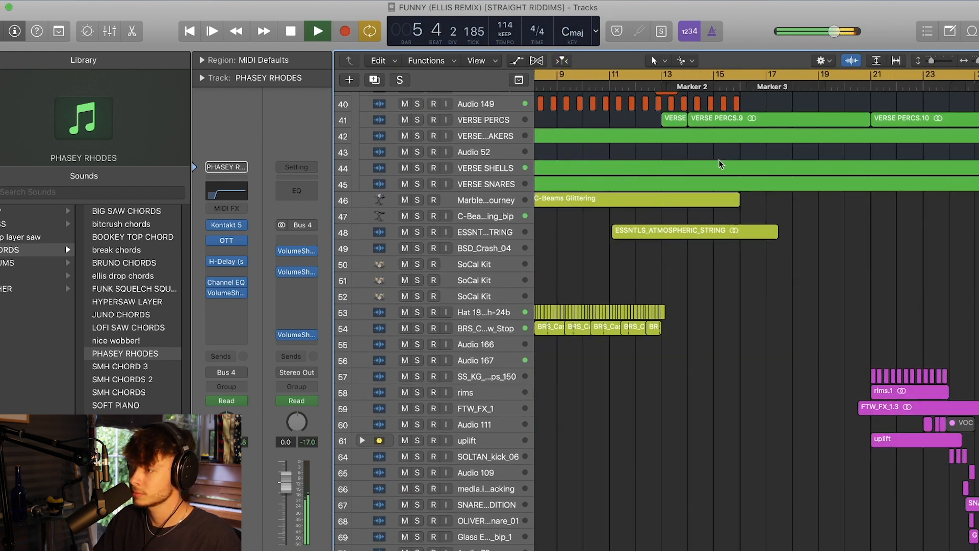
scroll(714, 153, up, 12)
drag(978, 60, 975, 60)
click(600, 86)
scroll(606, 105, down, 10)
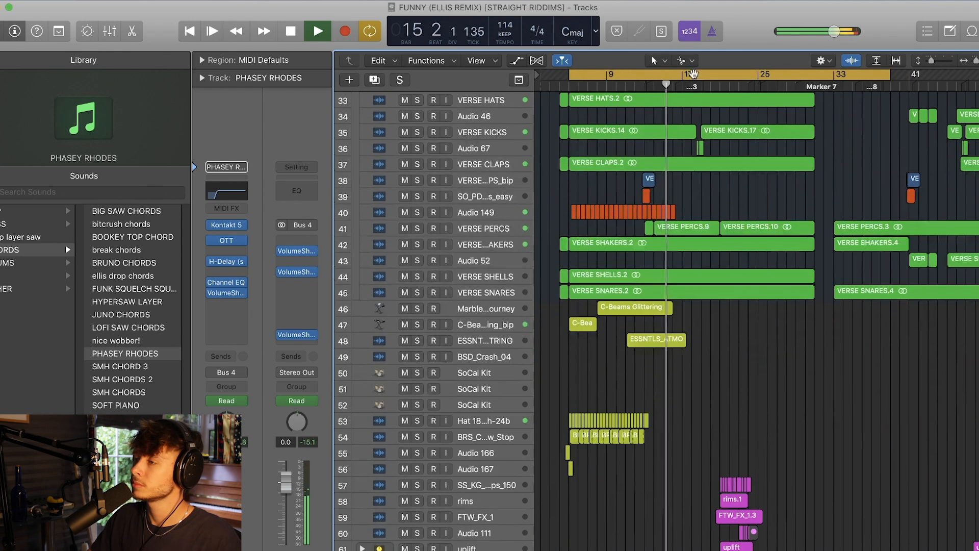
Step: Stop playback, set the cycle range from bar 21 to bar 26 around the build and select the FTW_FX_1.3 region
click(693, 74)
scroll(725, 129, down, 10)
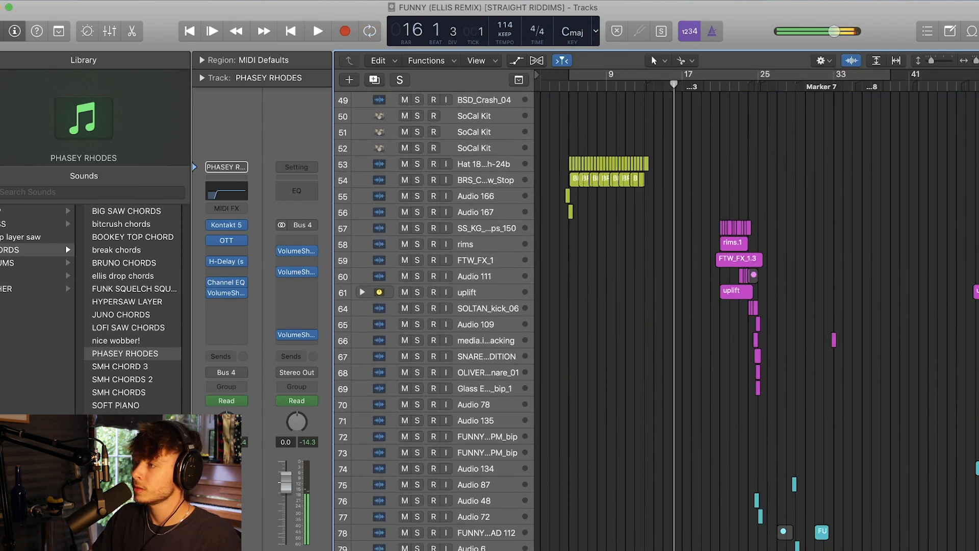
key(super+Right)
key(super+Right)
scroll(851, 152, right, 3)
drag(715, 74, 862, 76)
click(868, 259)
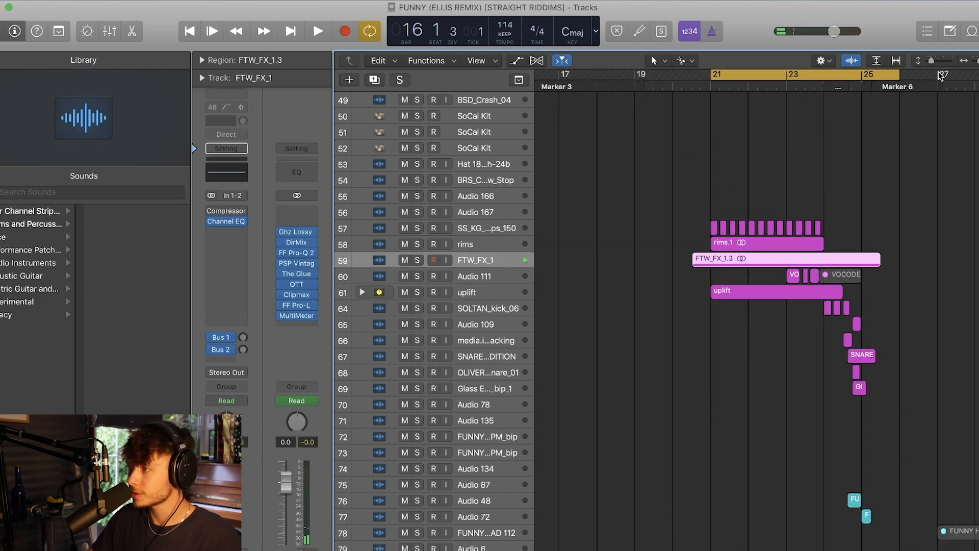
drag(932, 63, 940, 61)
scroll(561, 256, right, 3)
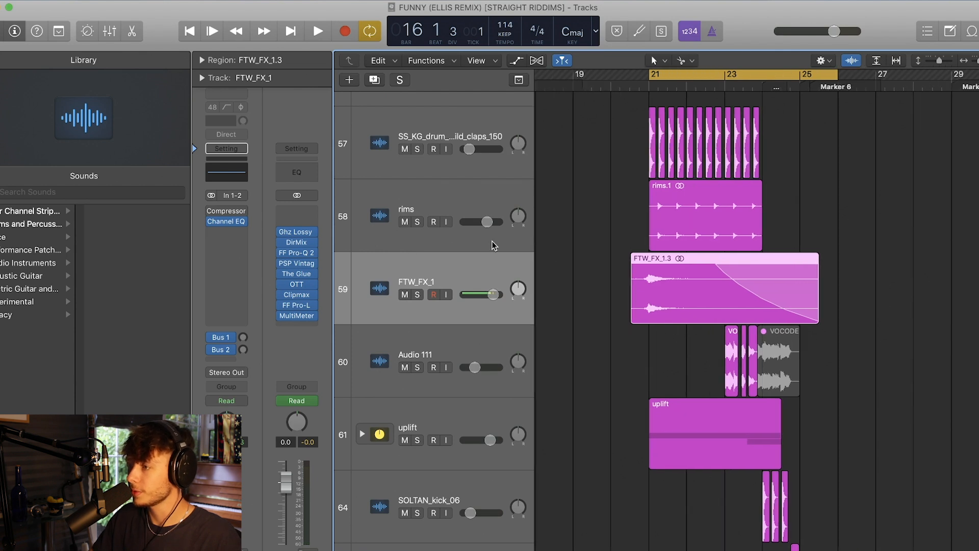
Step: Play the build from bar 21 and solo the rims track together with the SS_KG_drum build claps track
key(space)
scroll(403, 267, up, 1)
click(417, 235)
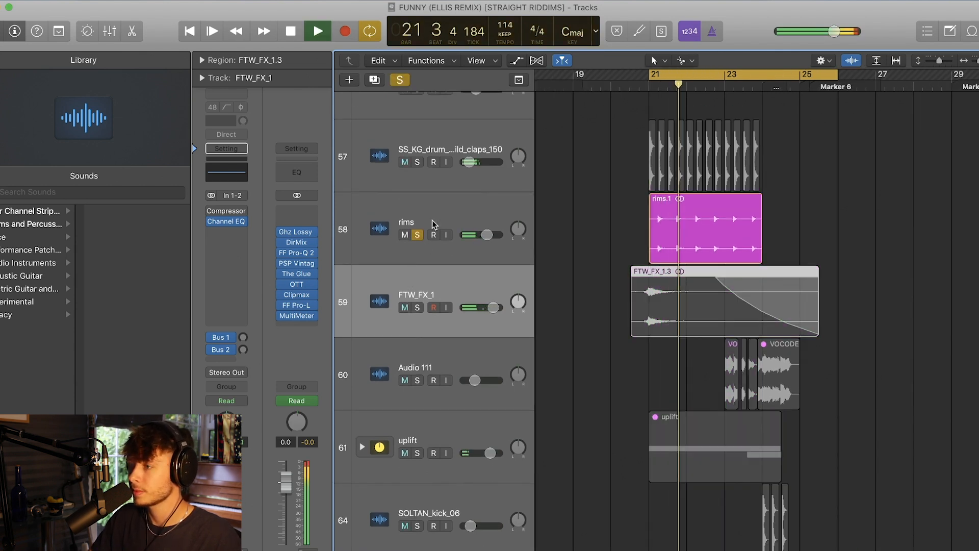
click(418, 163)
scroll(467, 253, down, 3)
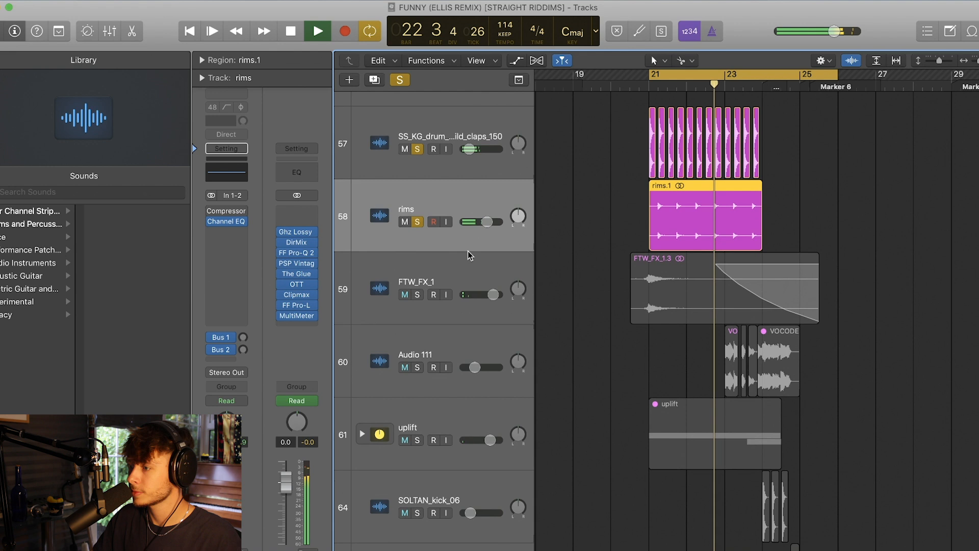
Step: Add the uplift, Audio 111 and FTW_FX_1 tracks to the solo, play on towards bar 25, then stop and clear all solos
click(417, 405)
click(417, 398)
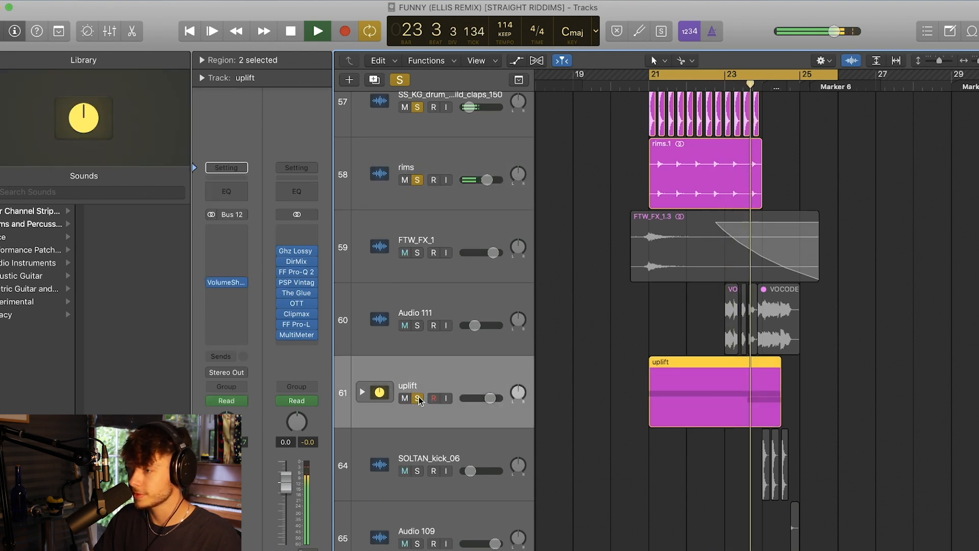
click(417, 325)
click(417, 252)
scroll(623, 269, down, 20)
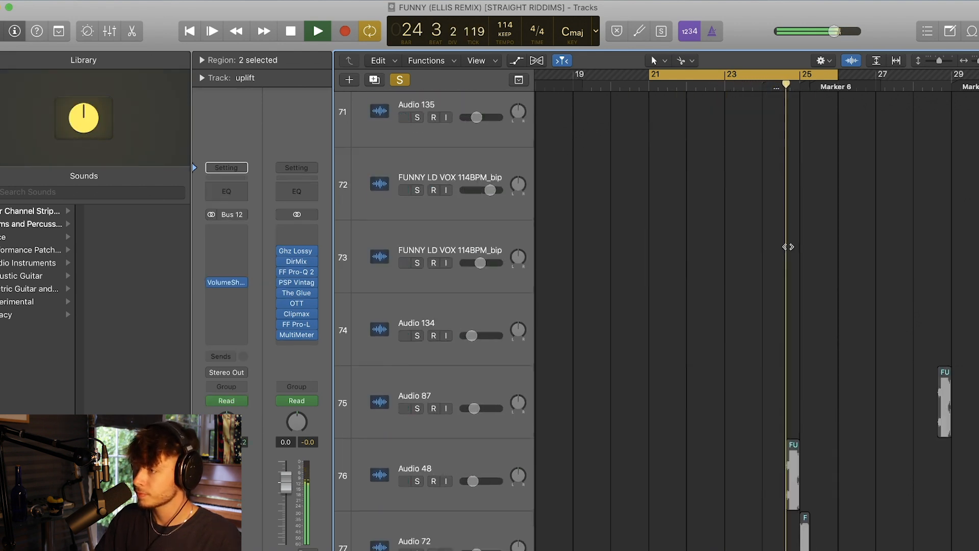
key(space)
key(ctrl+alt+super+s)
Step: Solo the Audio 109 through Glass Eeprom_bip_1 tracks, play the pre-drop hits before bar 25, then stop and clear the solos
scroll(697, 226, up, 20)
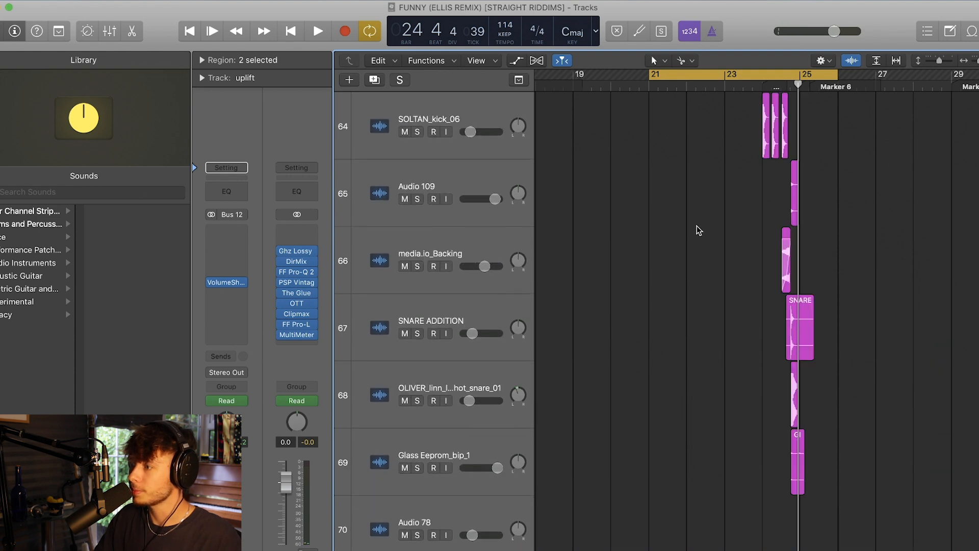
drag(975, 61, 978, 60)
scroll(851, 181, right, 10)
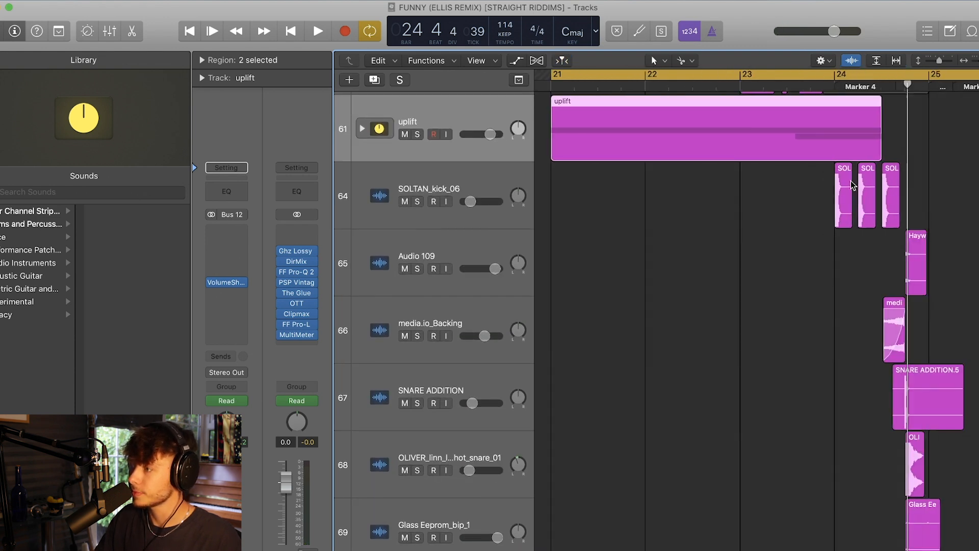
drag(421, 270, 418, 537)
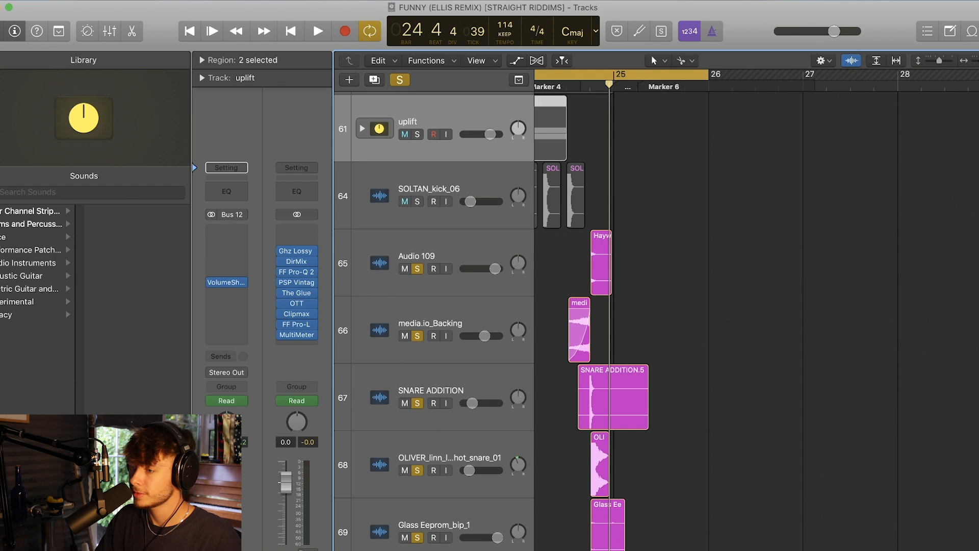
scroll(636, 89, left, 3)
double_click(630, 90)
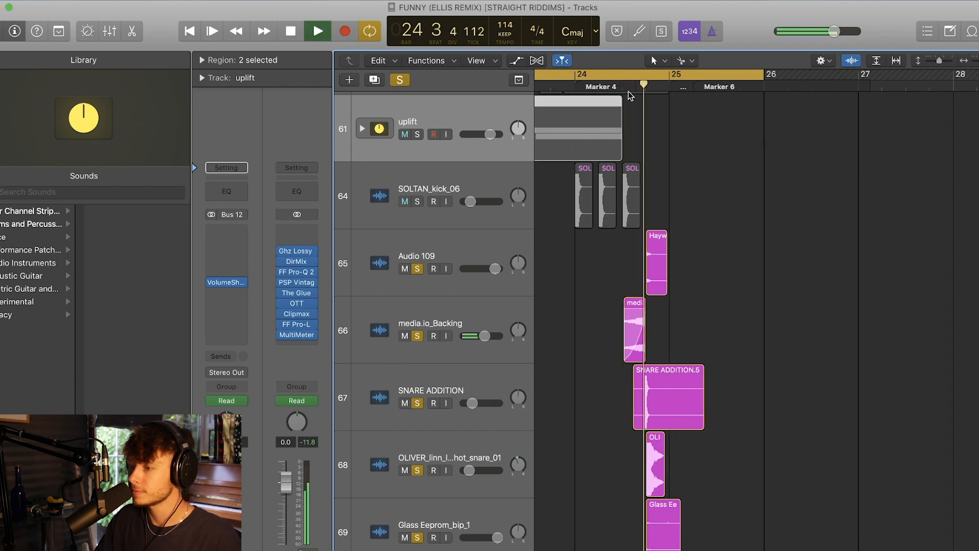
key(space)
click(400, 81)
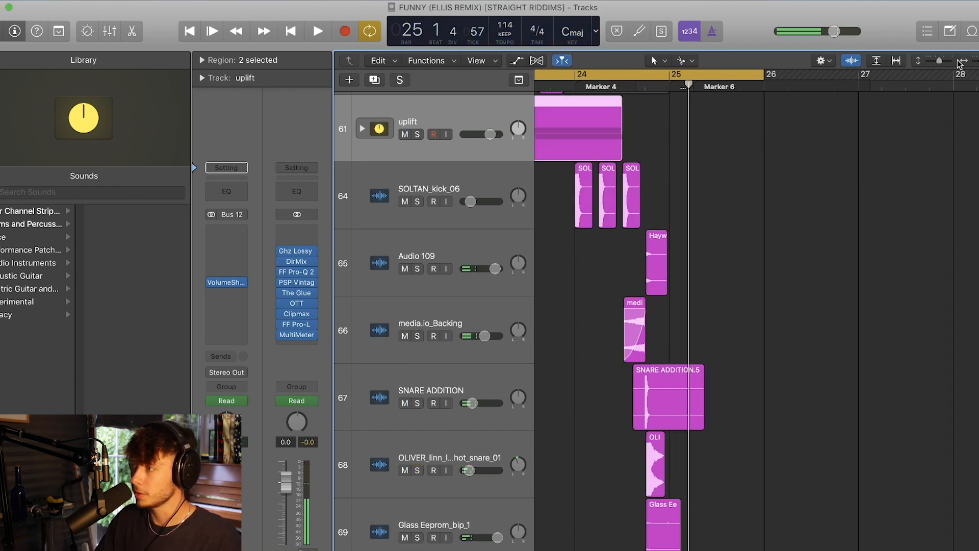
Step: Set the cycle range from 24 4 1 1 to 26 3 4 1, play the Audio 48 track soloed, then clear the solo
drag(937, 61, 681, 77)
scroll(773, 149, down, 15)
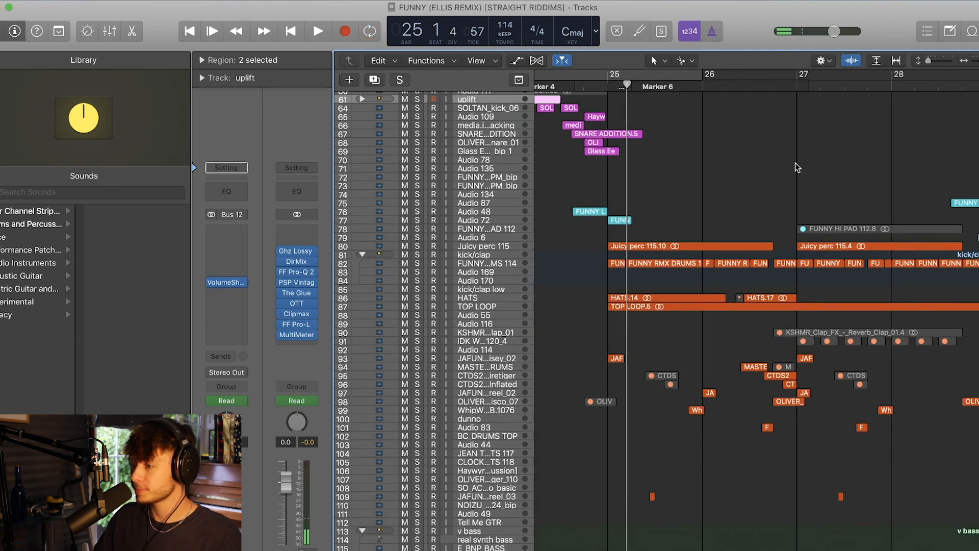
scroll(795, 164, right, 3)
scroll(715, 255, up, 20)
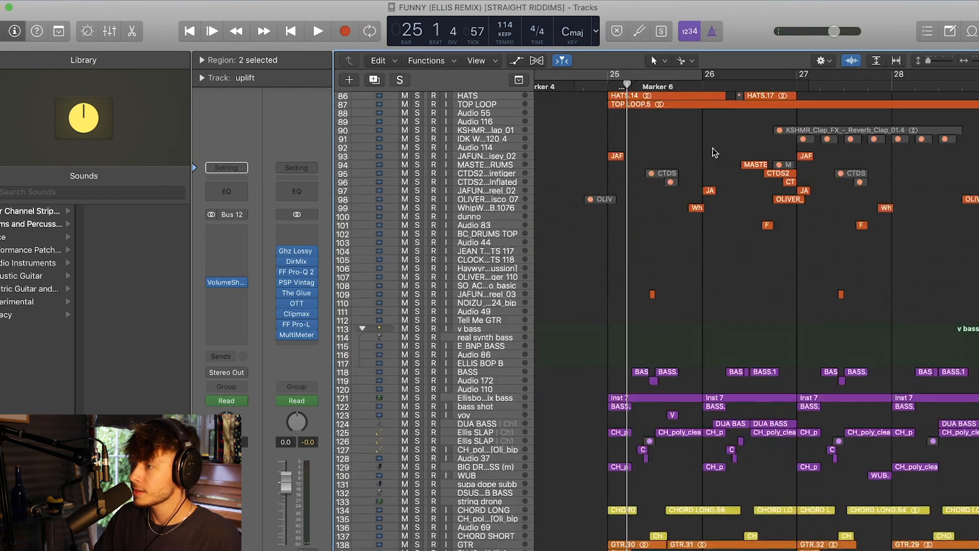
drag(590, 78, 728, 133)
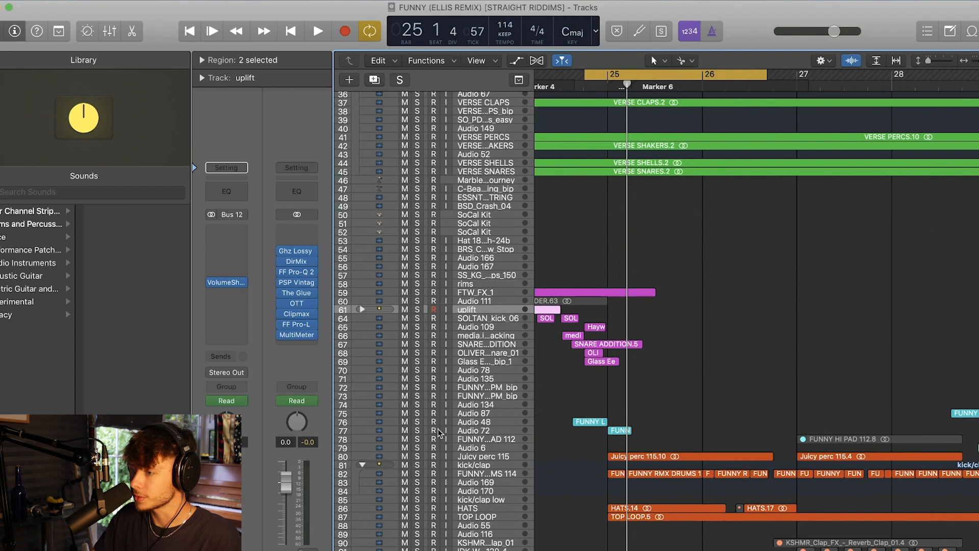
click(418, 421)
key(space)
key(space)
click(400, 81)
Step: Solo the Audio 94 track and the FUNNY vocal track below it and play them around bar 25
scroll(575, 240, up, 10)
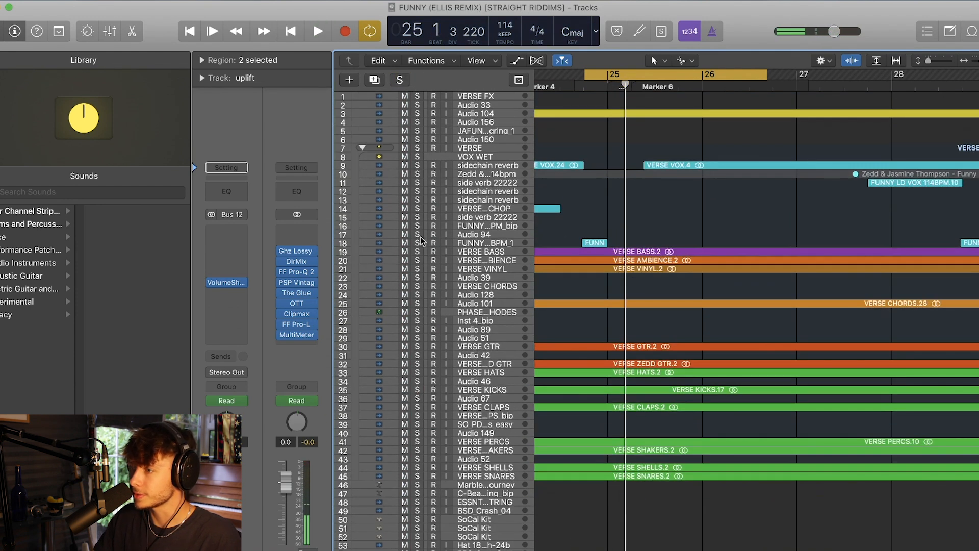
click(419, 236)
click(419, 243)
key(space)
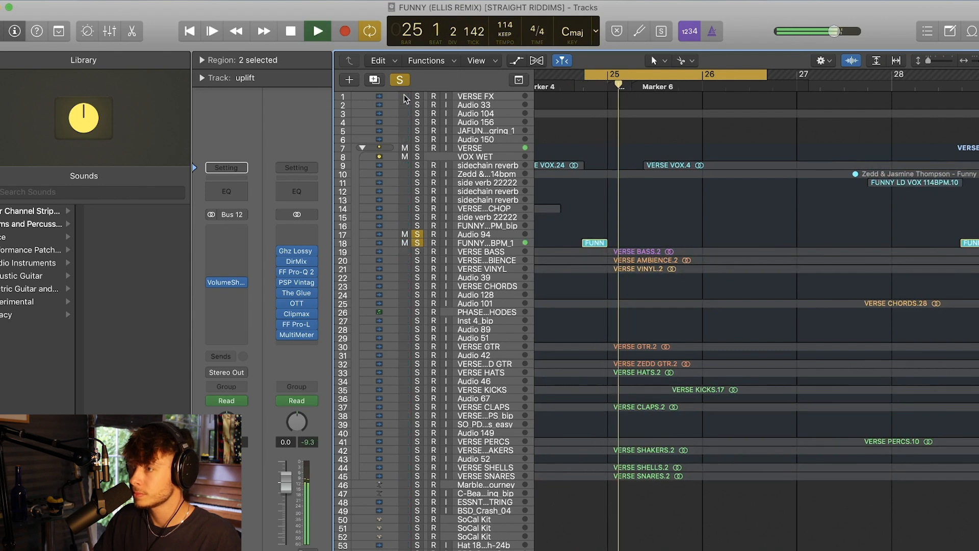
key(space)
scroll(432, 185, down, 15)
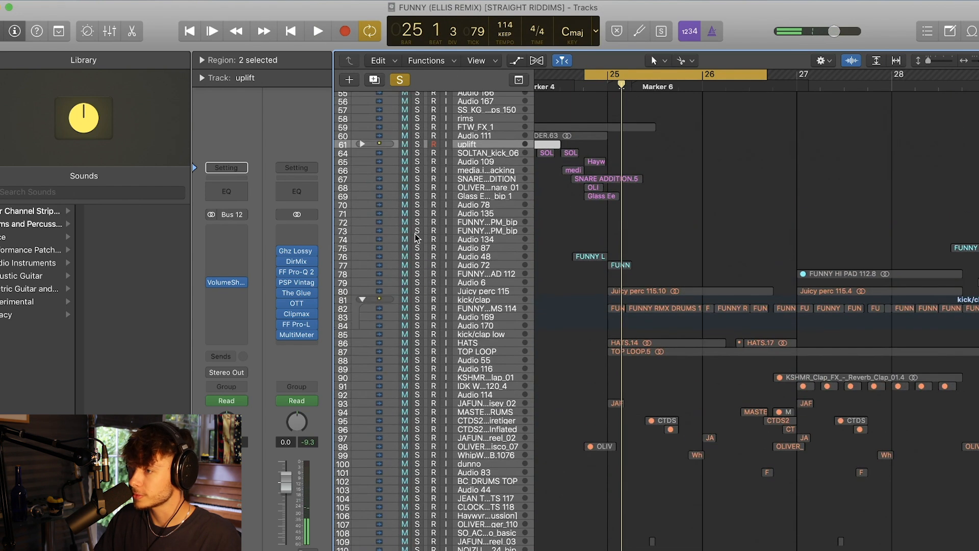
key(space)
key(space)
Step: Clear all solos and play the full mix from bar 25 with the cycle turned off, then stop
click(400, 80)
key(space)
click(621, 210)
click(700, 70)
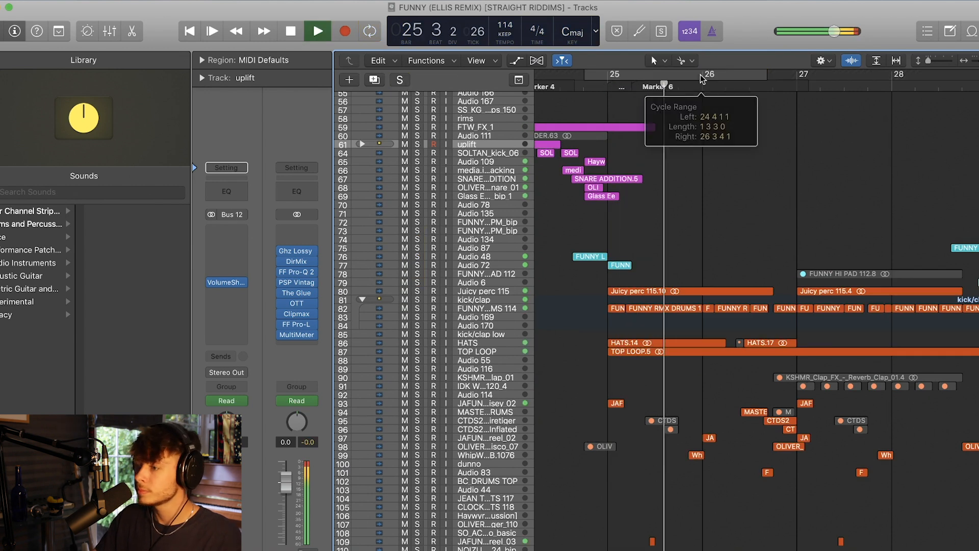
key(space)
scroll(682, 109, down, 15)
Step: Set the cycle range from bar 25 to bar 28, then solo the Audio 175 track and play it
click(600, 75)
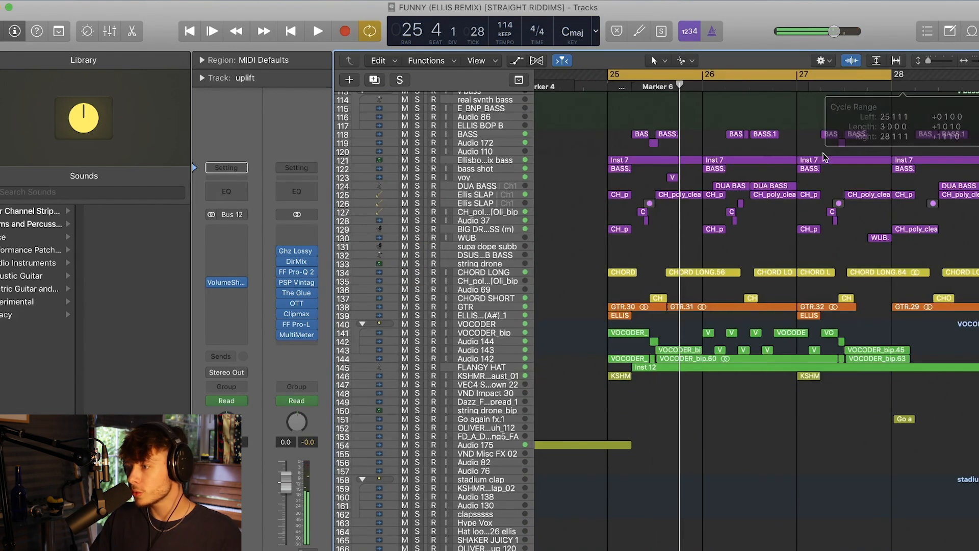
scroll(700, 240, down, 4)
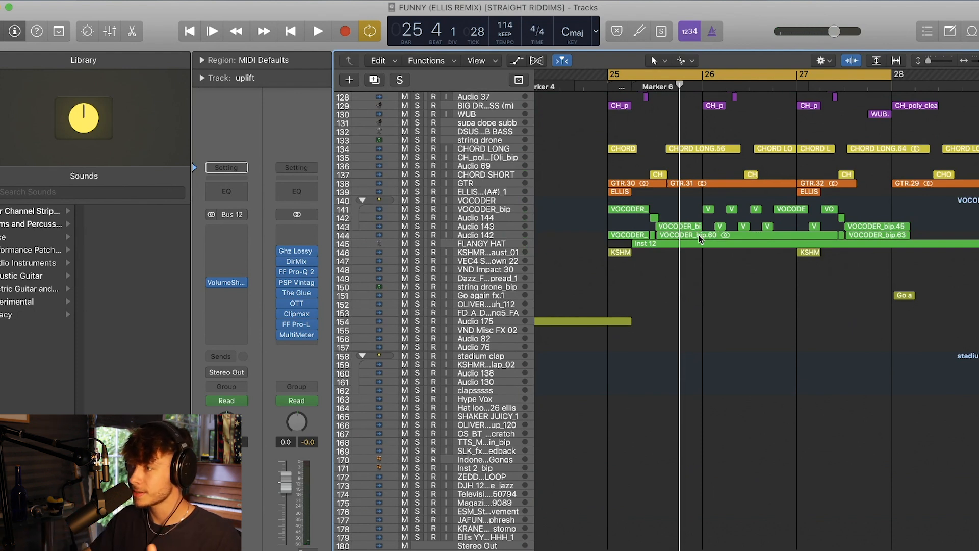
scroll(525, 361, up, 1)
click(479, 332)
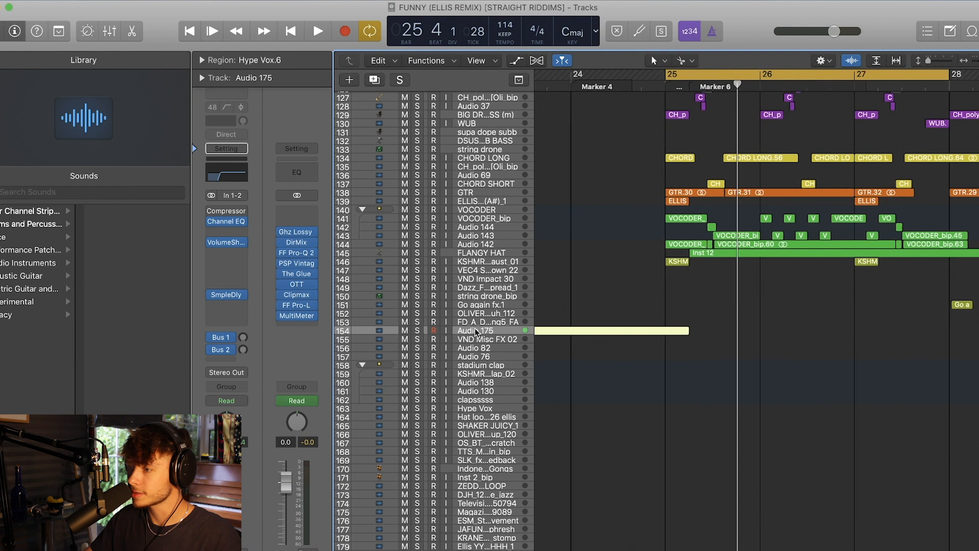
click(418, 330)
key(space)
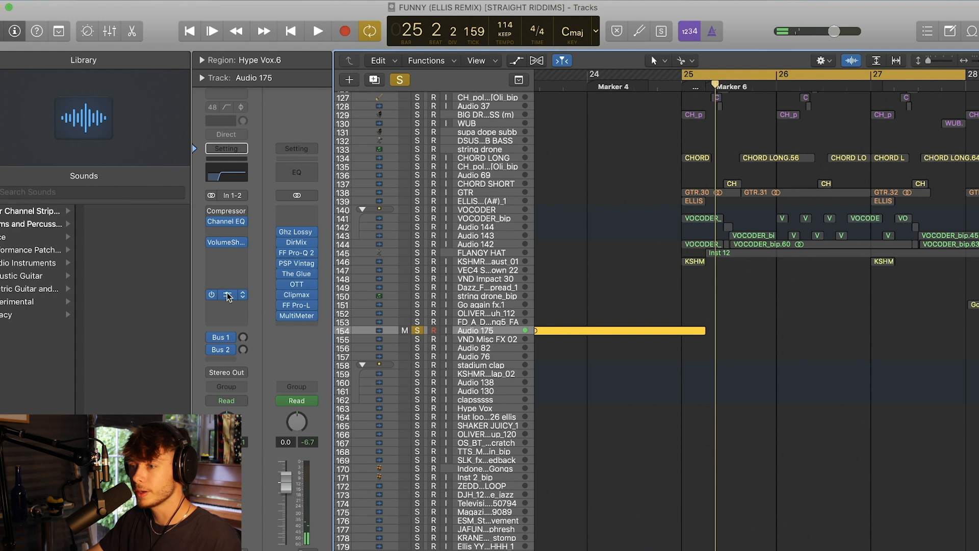
Step: Open the Sample Delay plug-in on Audio 175 to examine its settings, then close it and play the track again
click(227, 295)
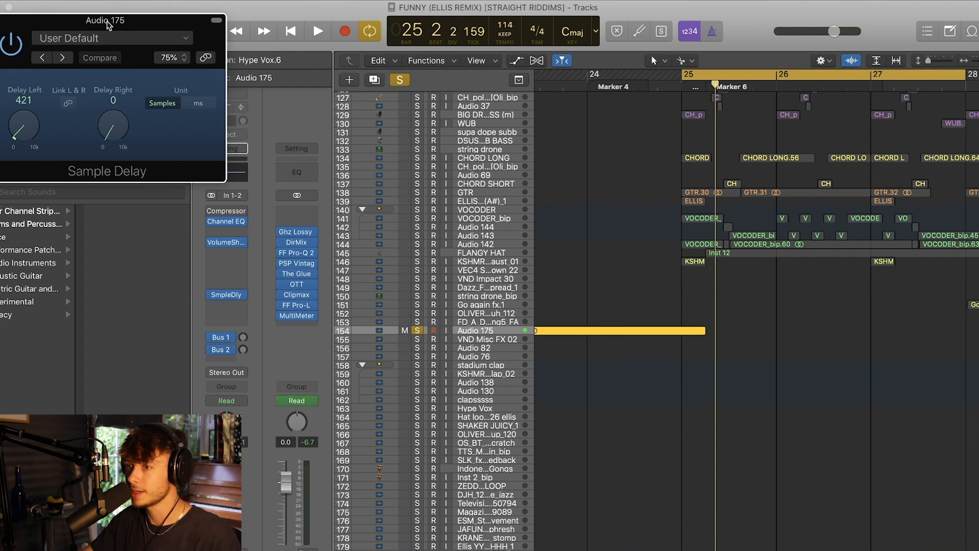
drag(108, 26, 432, 112)
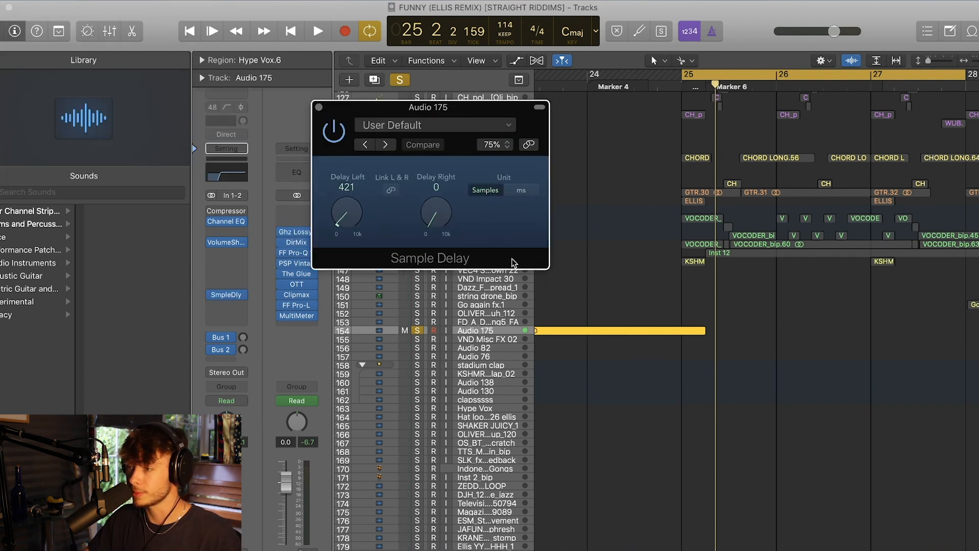
click(318, 107)
key(space)
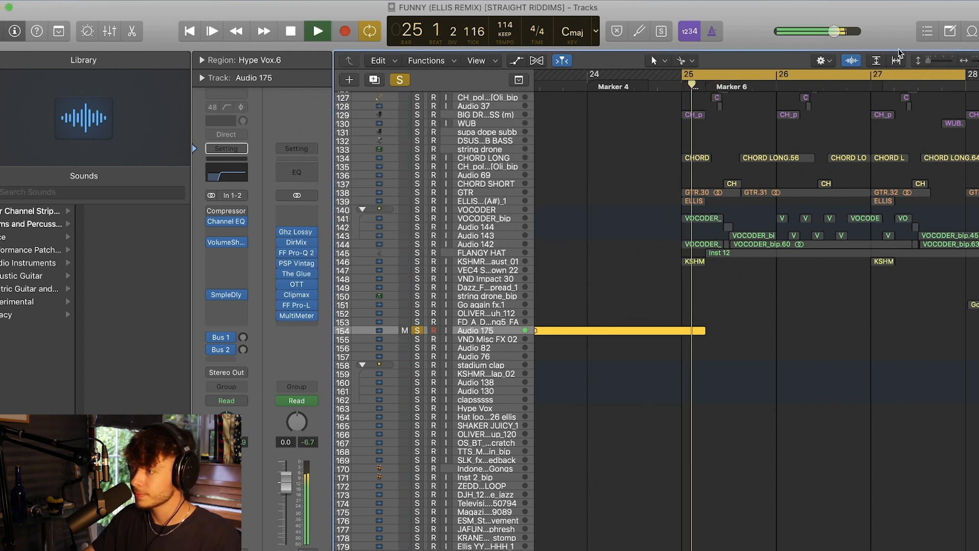
Step: Clear the solo, set a cycle range around the drop at bar 53 and play it, then turn the cycle off and stop
click(400, 80)
scroll(743, 158, up, 15)
scroll(743, 157, right, 5)
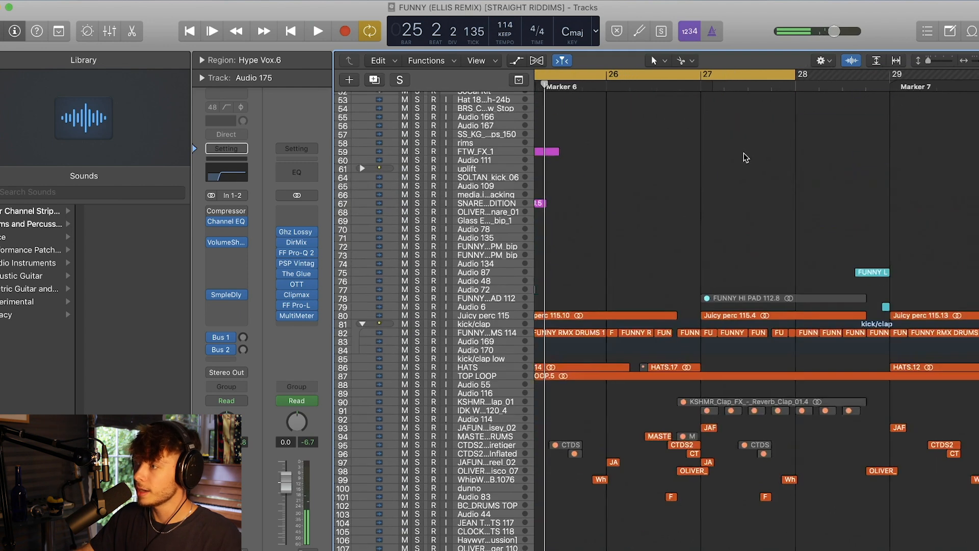
drag(978, 60, 977, 60)
scroll(765, 196, right, 7)
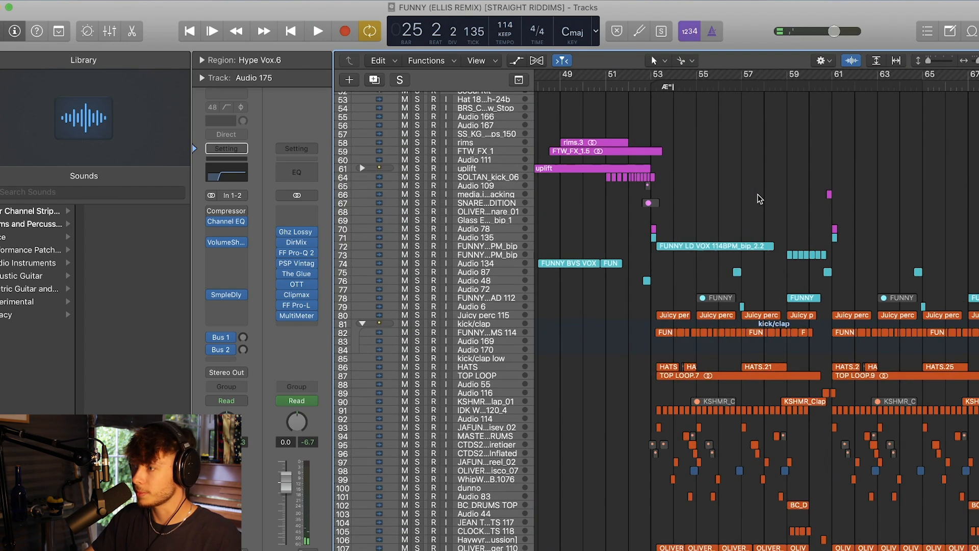
mouse_move(633, 76)
mouse_down()
mouse_move(978, 76)
mouse_move(978, 61)
mouse_up()
key(space)
scroll(820, 203, down, 15)
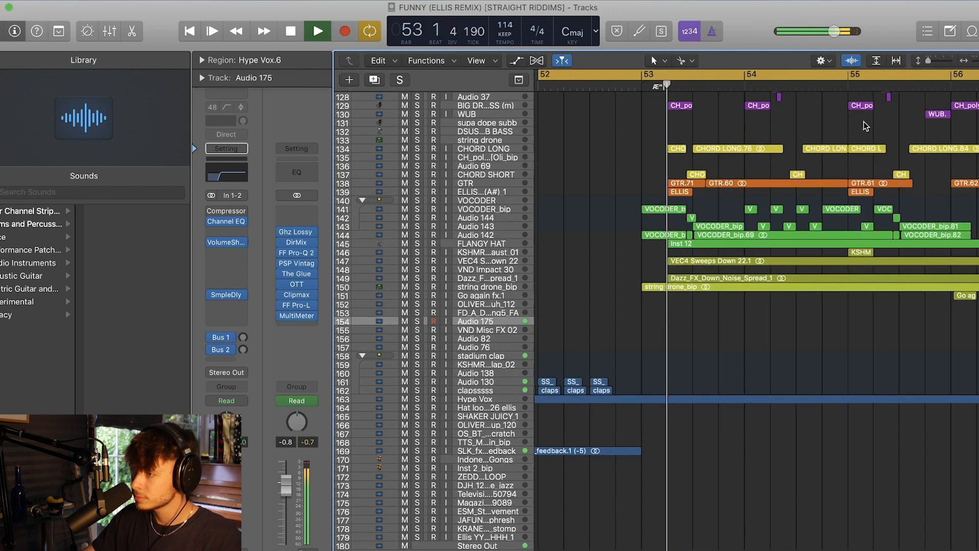
scroll(643, 176, up, 15)
click(653, 75)
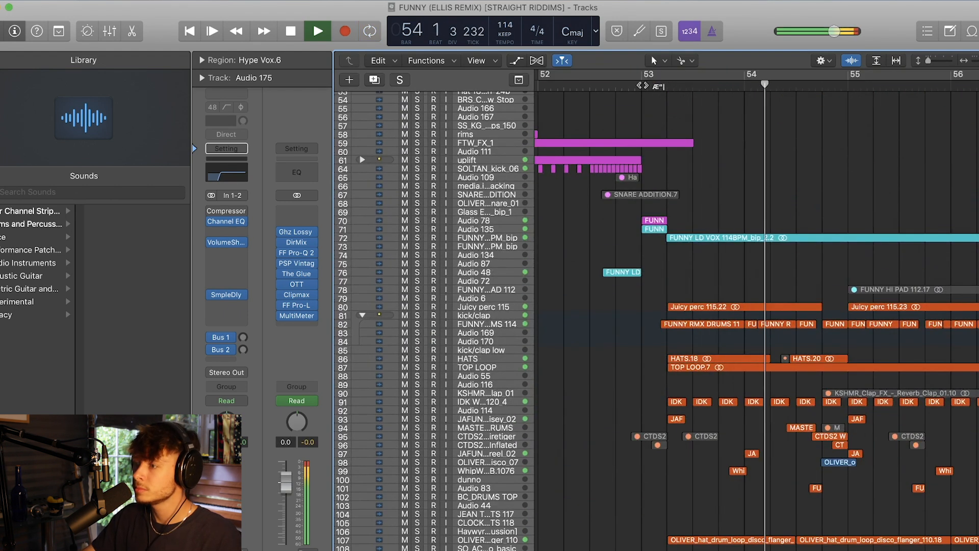
scroll(637, 119, down, 1)
key(space)
Step: Cycle from the start of bar 53 into bar 56, play the IDK WHY LOOP 120_4 track soloed, then clear the solo
drag(659, 77, 977, 76)
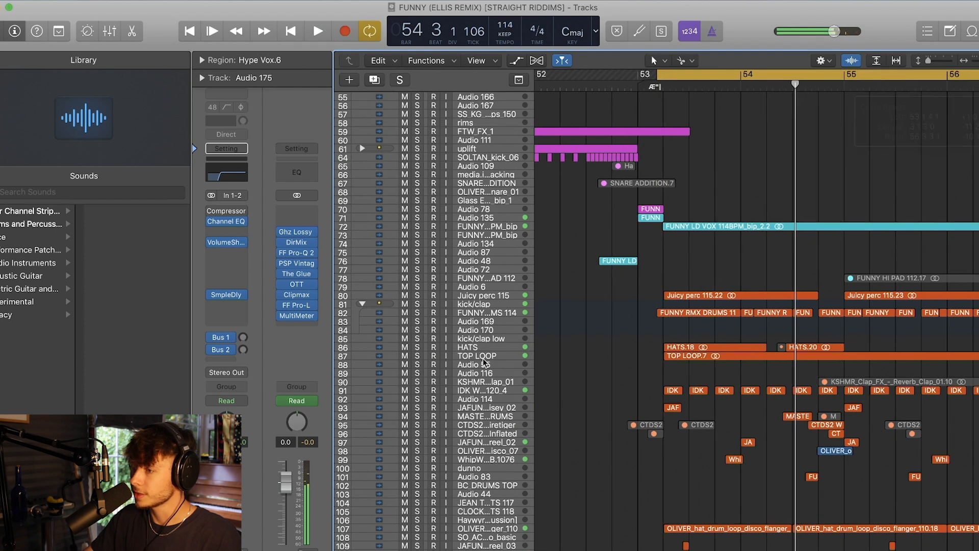
click(418, 391)
click(472, 392)
key(space)
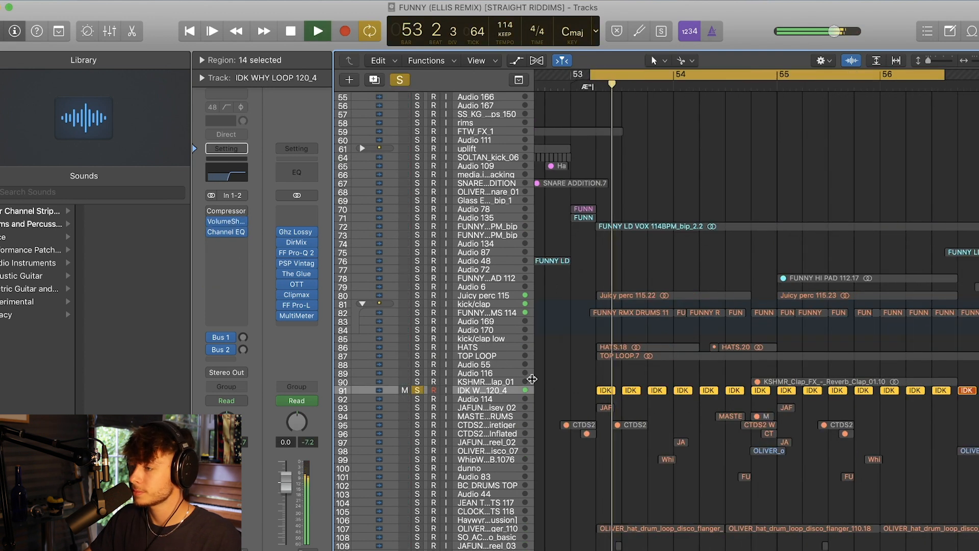
scroll(595, 255, left, 3)
click(399, 81)
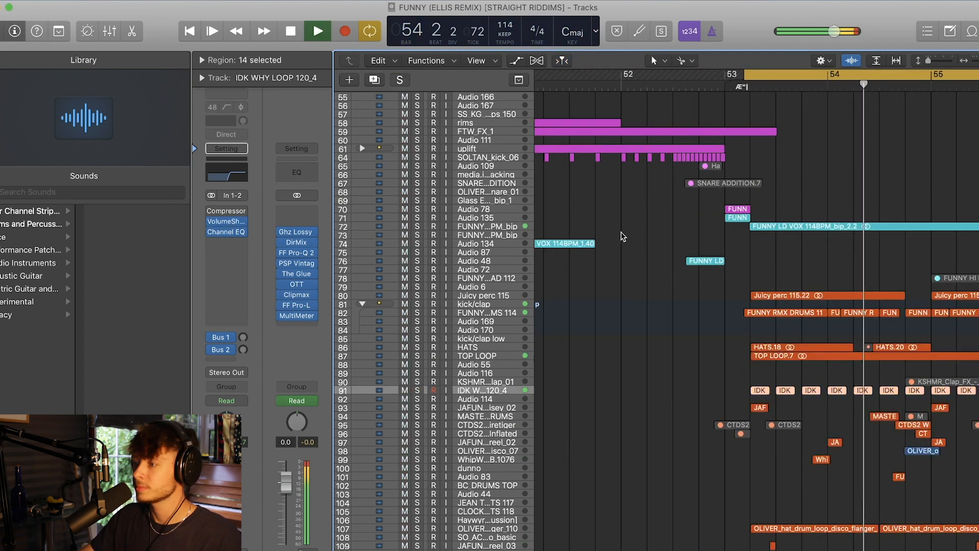
Step: Set the cycle range from before bar 52 into bar 55, play the transition into the drop, then stop
scroll(810, 320, down, 10)
scroll(810, 320, down, 5)
drag(667, 74, 978, 76)
key(space)
scroll(586, 352, right, 2)
scroll(552, 327, left, 1)
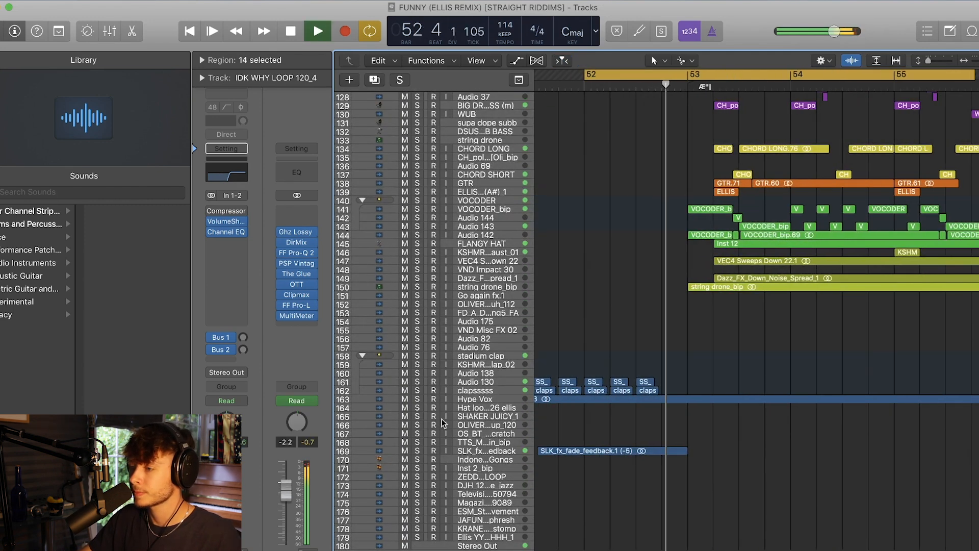
scroll(612, 357, up, 10)
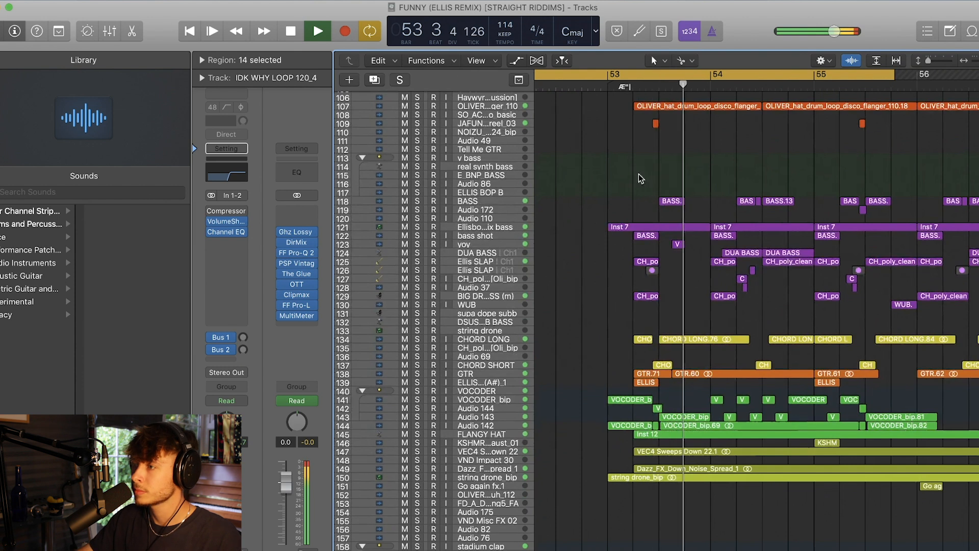
key(space)
Step: Set the cycle range from bar 53 to bar 54, then play the Glass Eeprom_bip_1 through FUNNY HI PAD 112 tracks soloed and stop
drag(607, 75, 704, 93)
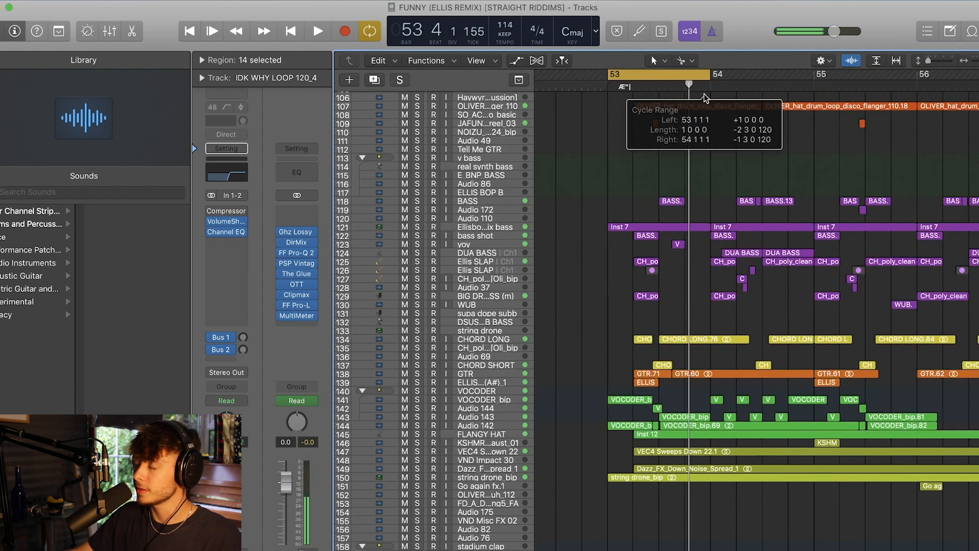
scroll(654, 195, up, 20)
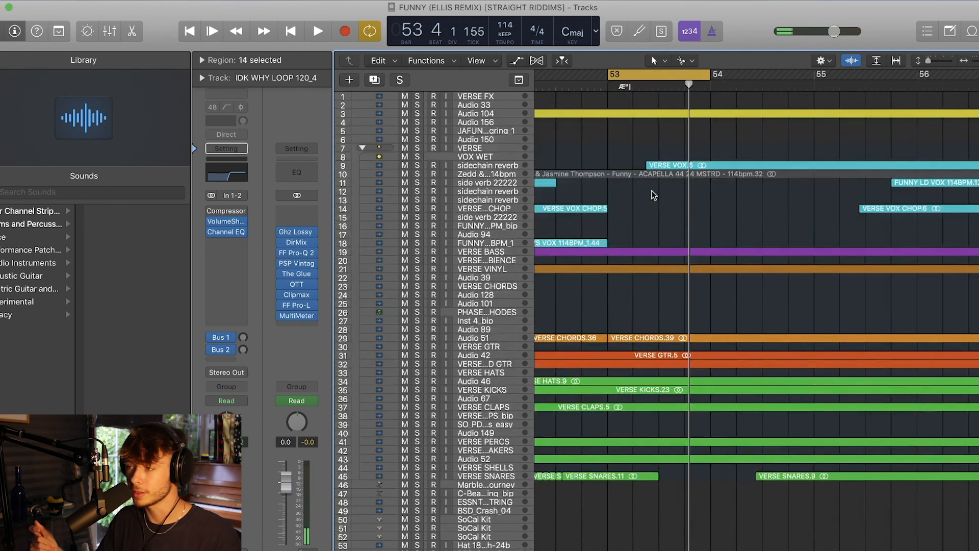
key(space)
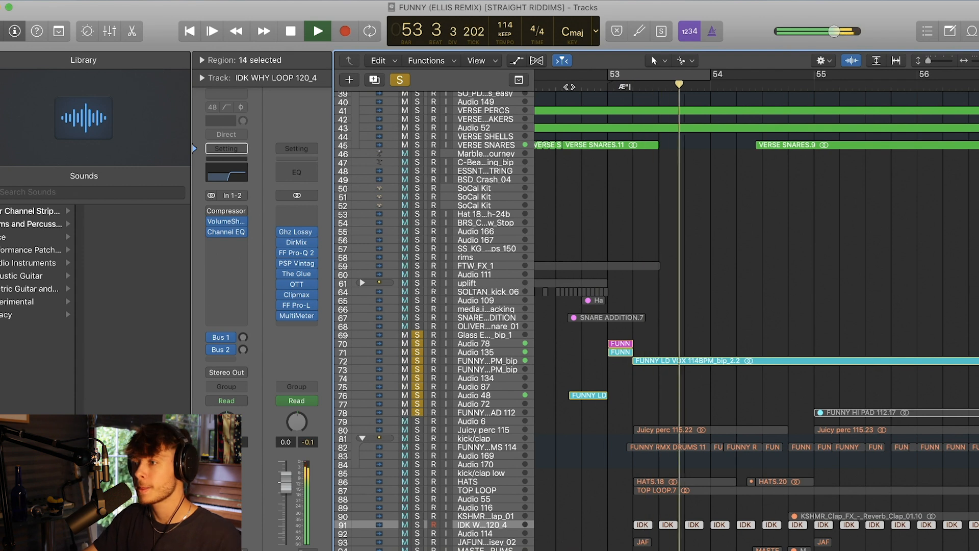
drag(976, 63, 977, 61)
key(space)
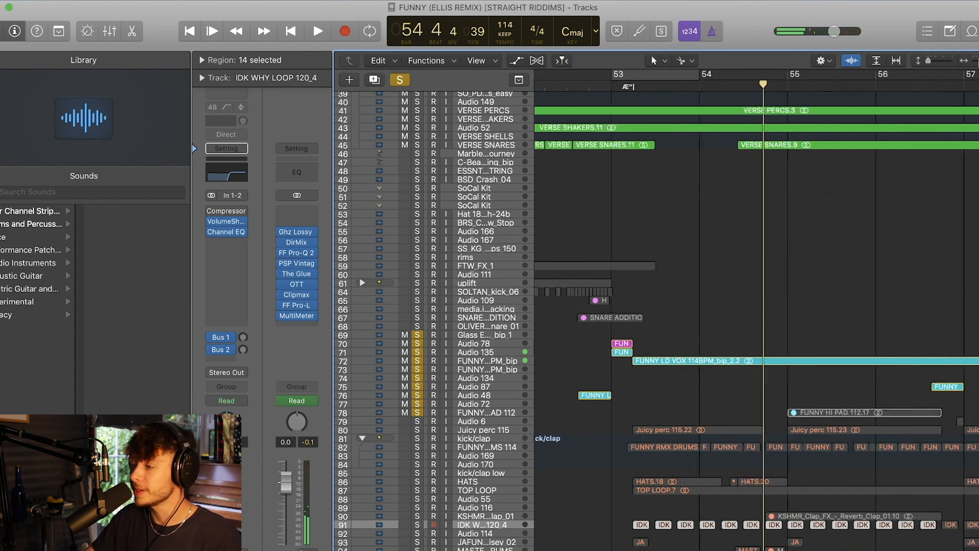
Step: Clear all solos and play the full drop from bar 53 into bar 56 while reviewing its drum, bass, chord and effects tracks
scroll(739, 153, down, 5)
click(403, 79)
key(space)
key(space)
scroll(755, 128, down, 15)
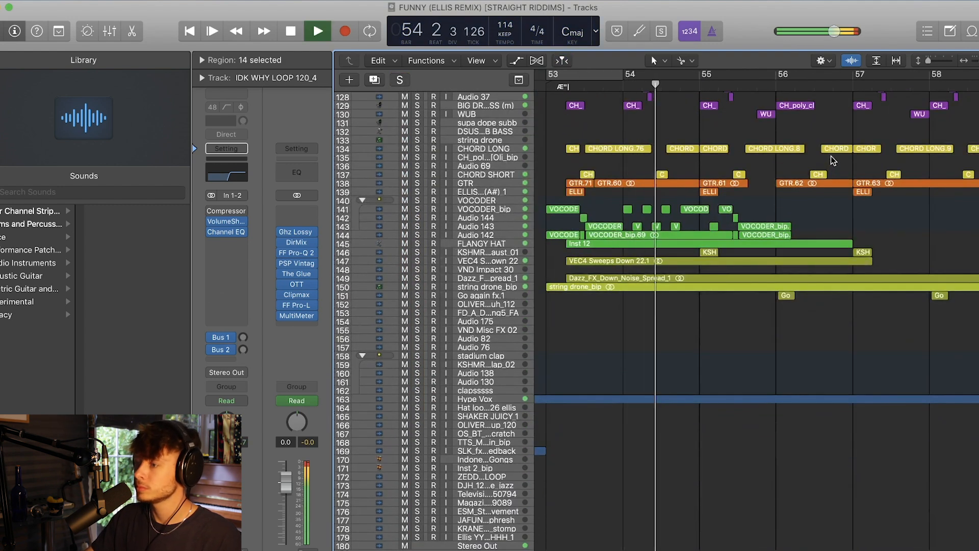
scroll(831, 155, up, 4)
scroll(827, 175, up, 12)
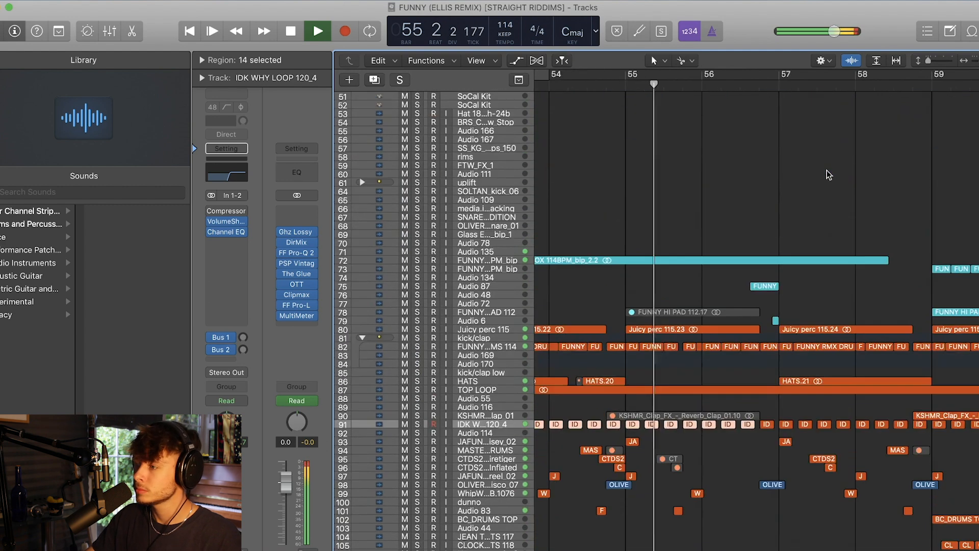
scroll(831, 173, down, 12)
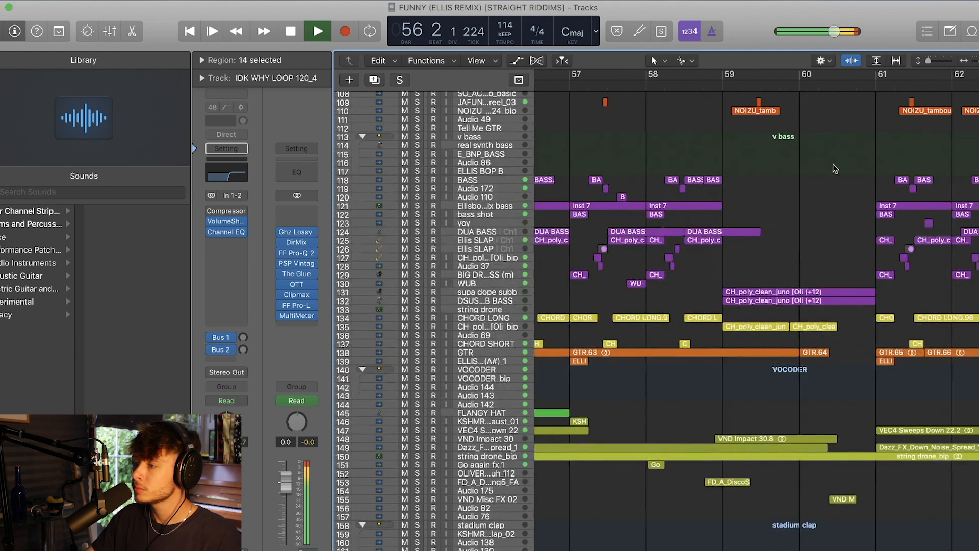
Step: Cycle from just before bar 60 to bar 63, then solo the SHAKER JUICY_1 through SLK_fx feedback tracks and play them
drag(795, 81, 780, 201)
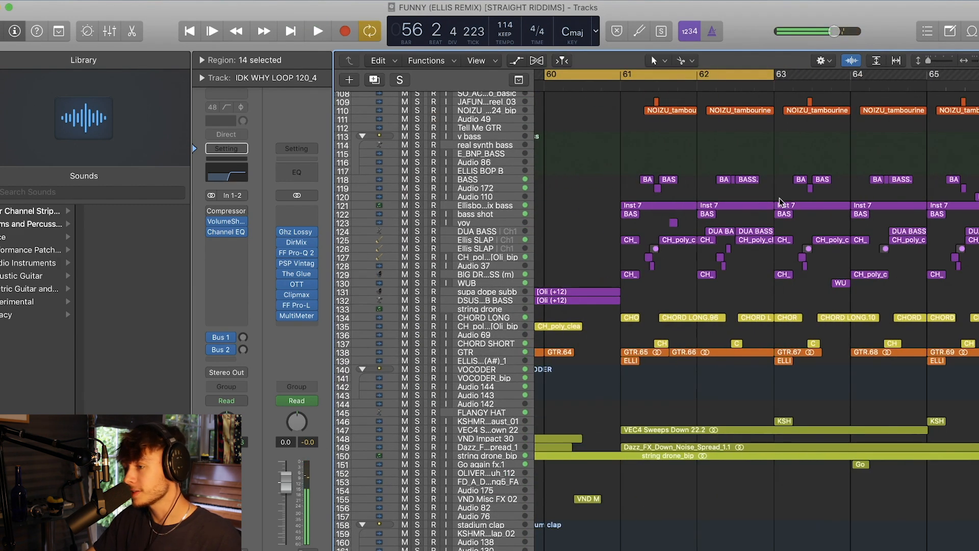
scroll(783, 234, down, 5)
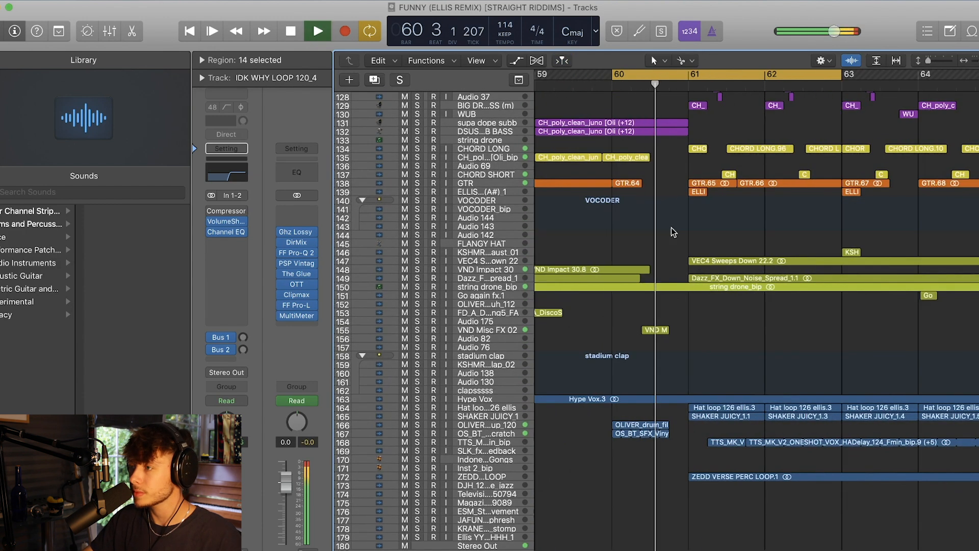
drag(611, 75, 600, 79)
key(space)
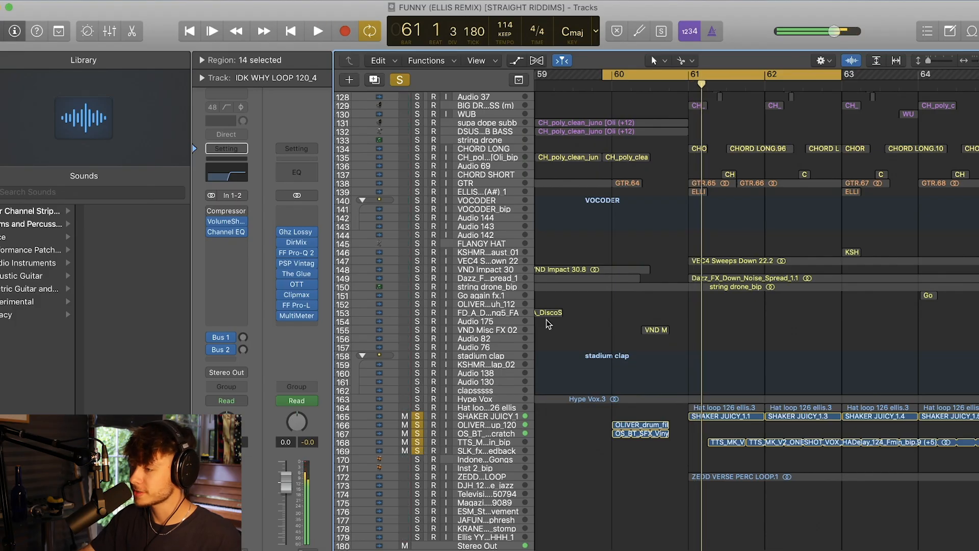
key(space)
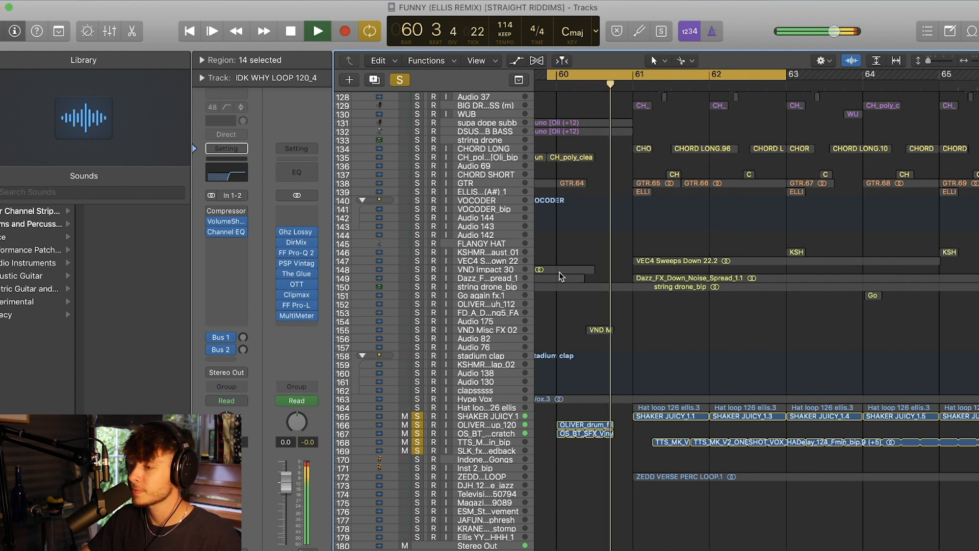
Step: Add the four tracks from the gongs to the DJH jazz ride to the solo and set the cycle range from bar 61 to bar 67
drag(418, 460, 418, 485)
drag(562, 76, 978, 76)
key(super+Left)
key(super+Left)
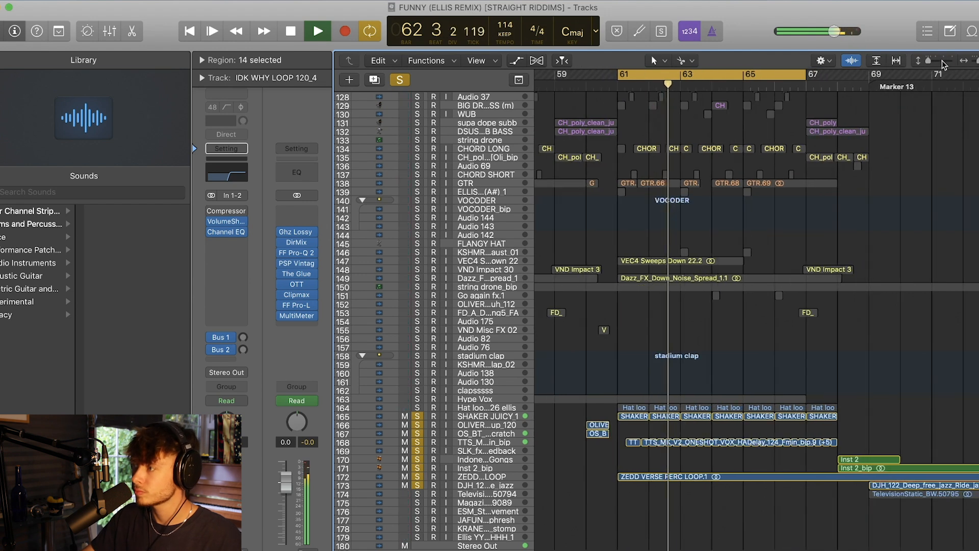
Step: Add the Hat loop 126 ellis track to the solo and select it during playback of bars 61 to 67
key(super+Down)
key(super+Down)
key(super+Down)
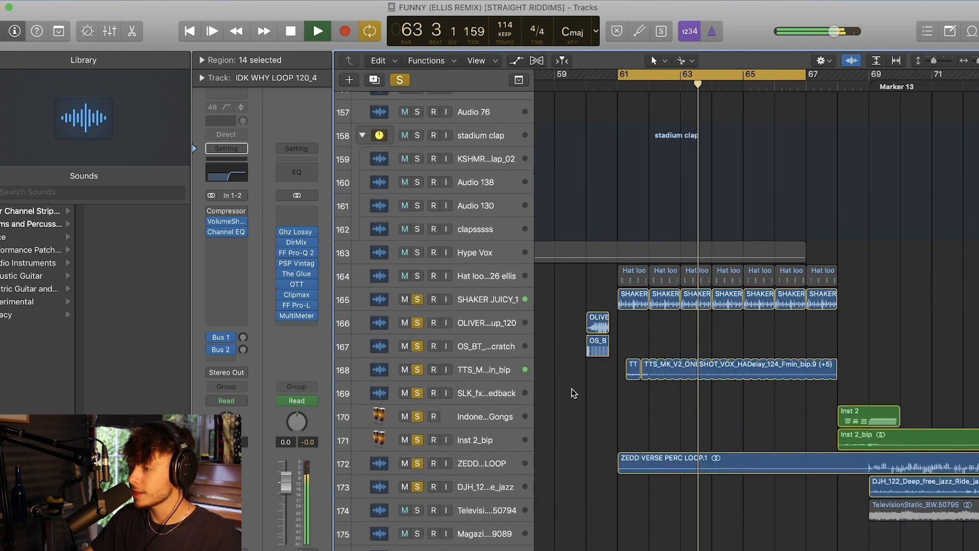
scroll(665, 362, right, 2)
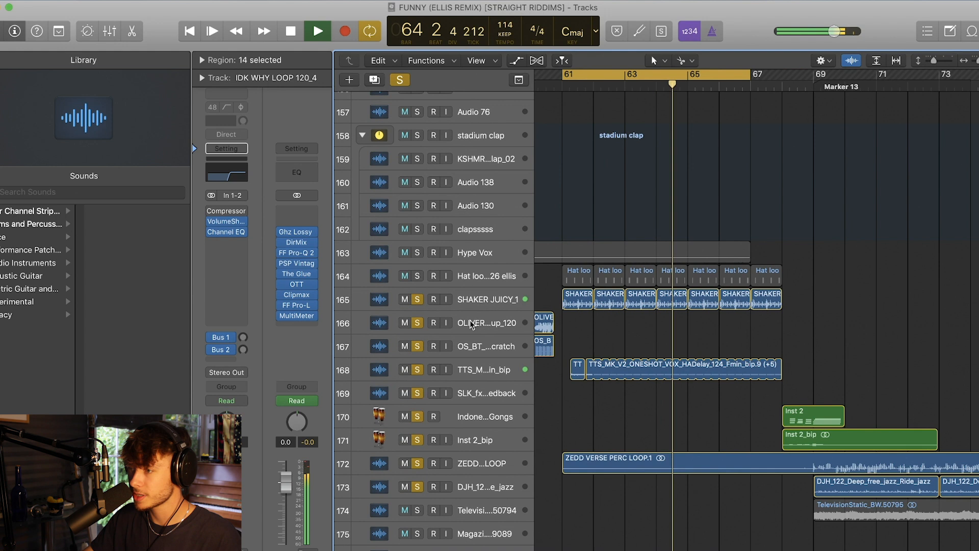
click(417, 277)
click(509, 277)
Step: Add the VEC4 Sweeps Down through string drone_bip tracks to the solo, play from bar 61, then stop and clear all solos
scroll(508, 278, left, 3)
scroll(509, 279, up, 15)
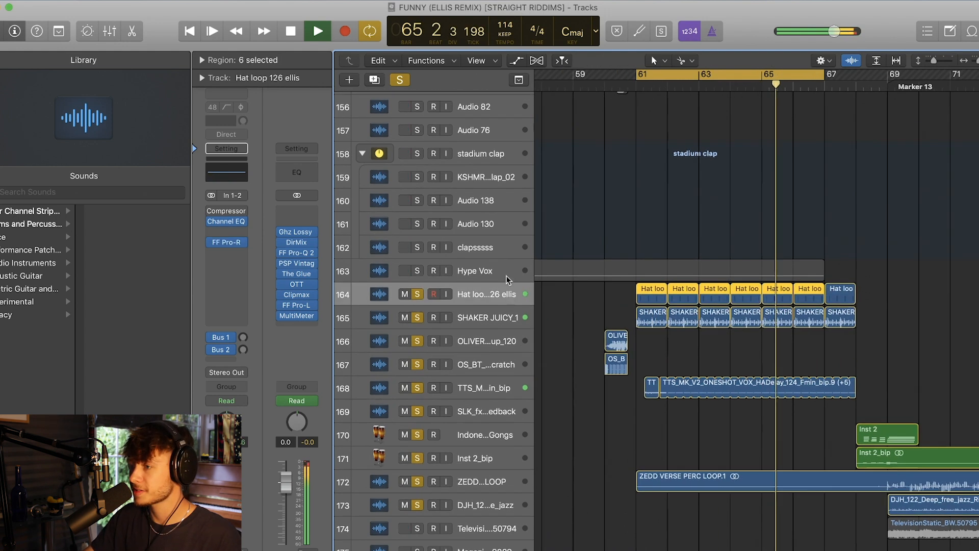
scroll(631, 309, up, 2)
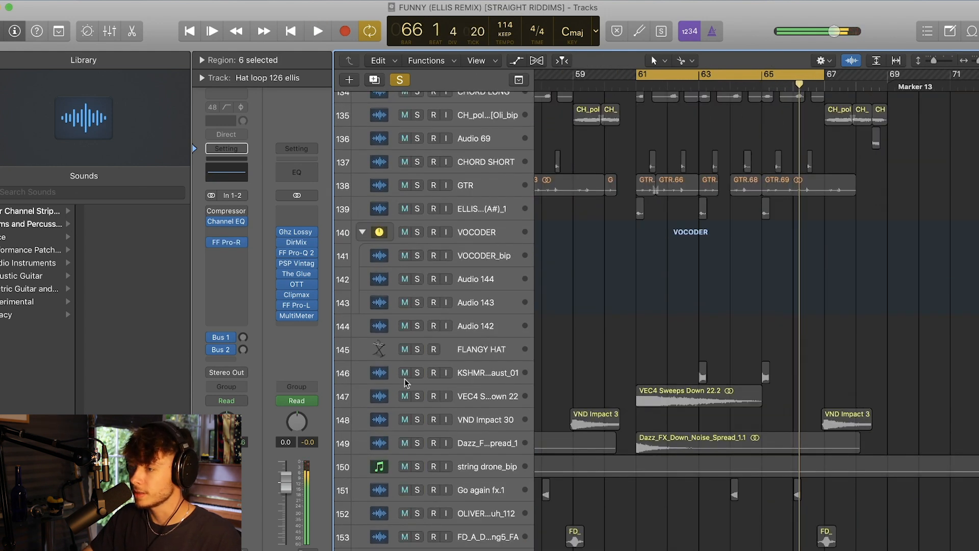
drag(417, 395, 418, 466)
key(space)
scroll(584, 326, up, 12)
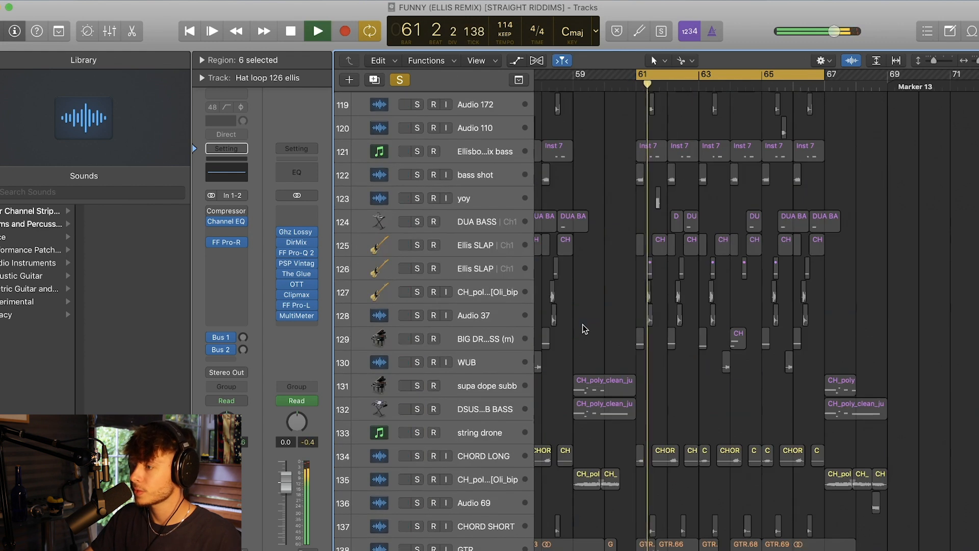
scroll(585, 327, down, 6)
scroll(638, 300, up, 5)
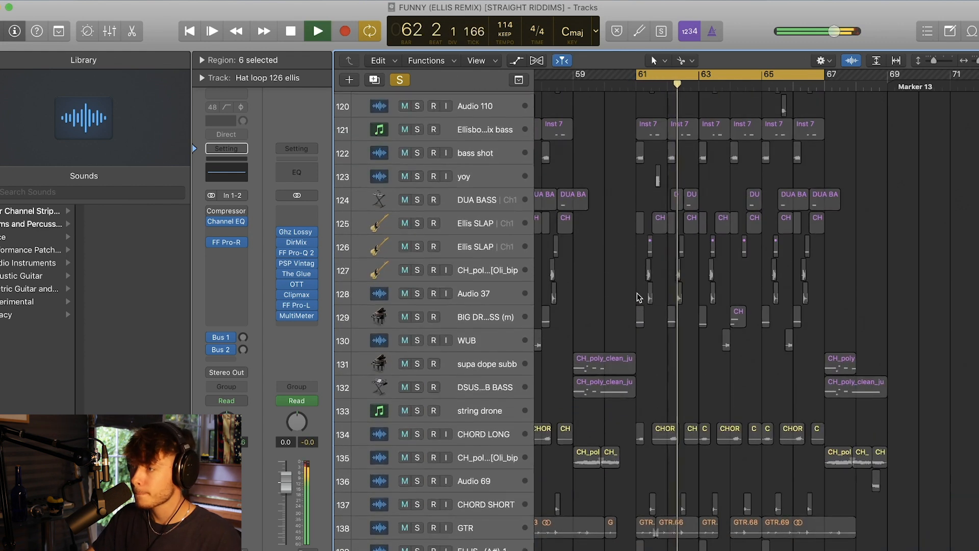
scroll(639, 297, up, 5)
key(space)
click(403, 79)
Step: Solo the side verb 22222 lead vocal track and play it from bar 61 with its waveform enlarged
scroll(795, 229, up, 20)
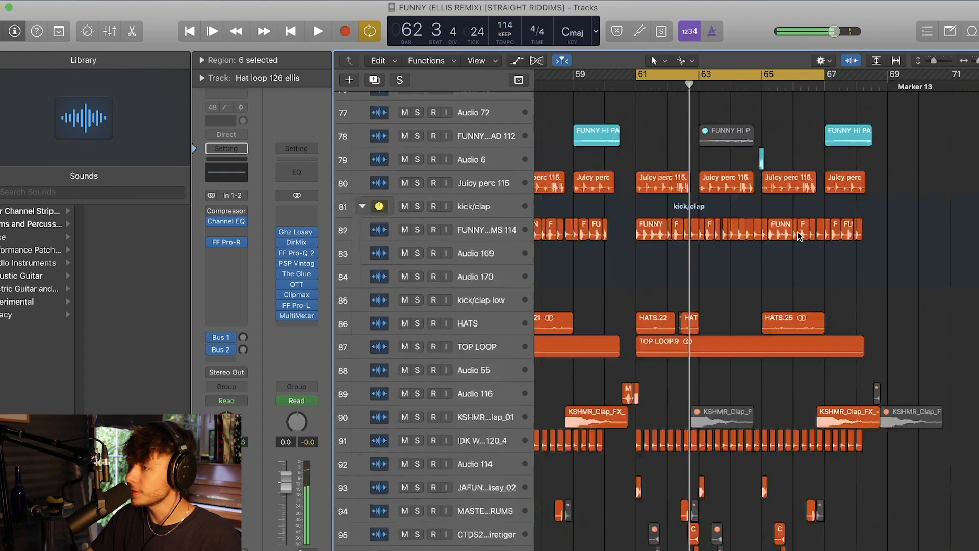
drag(934, 60, 931, 61)
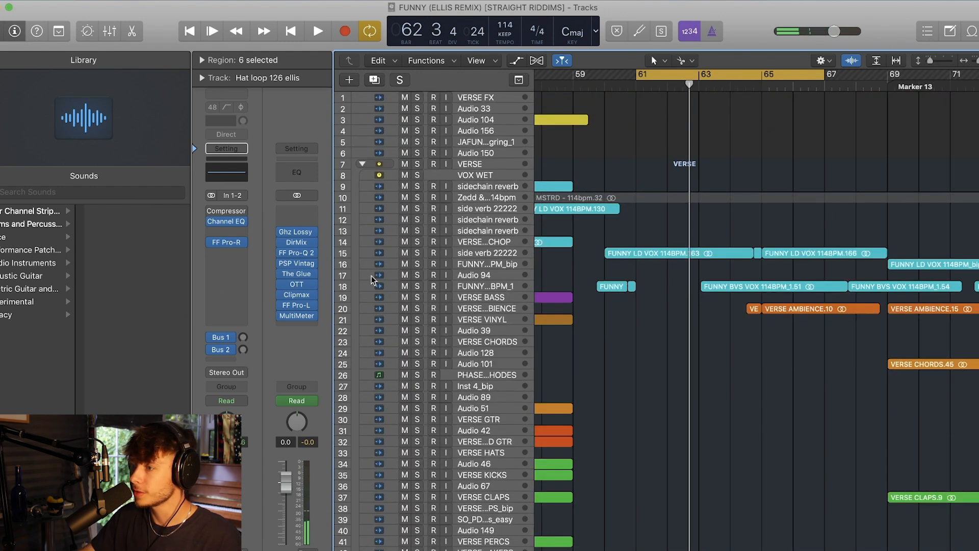
click(418, 252)
key(space)
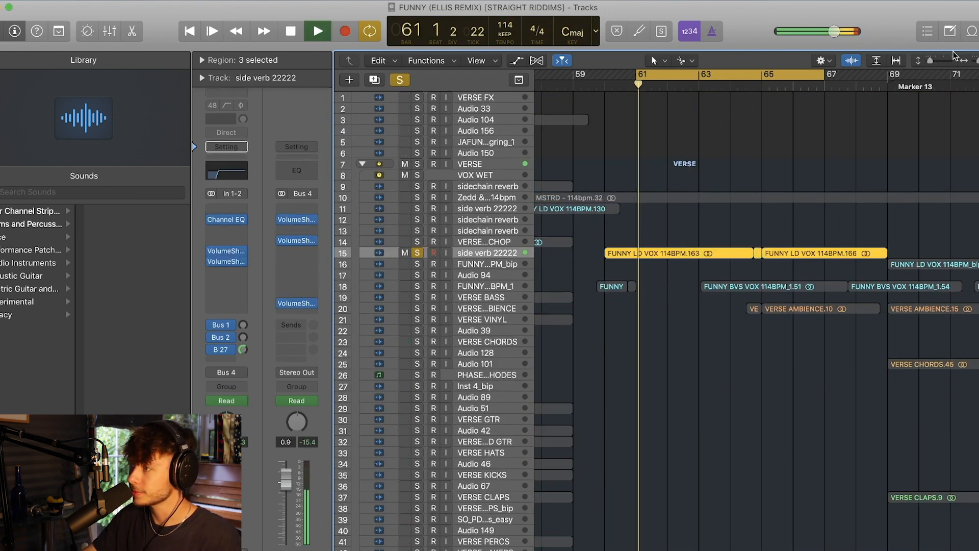
drag(929, 60, 936, 62)
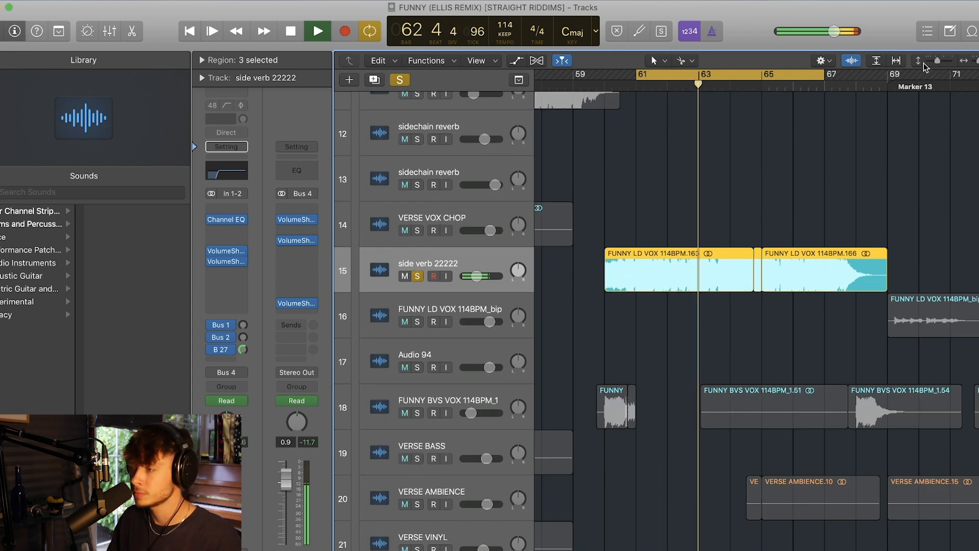
key(space)
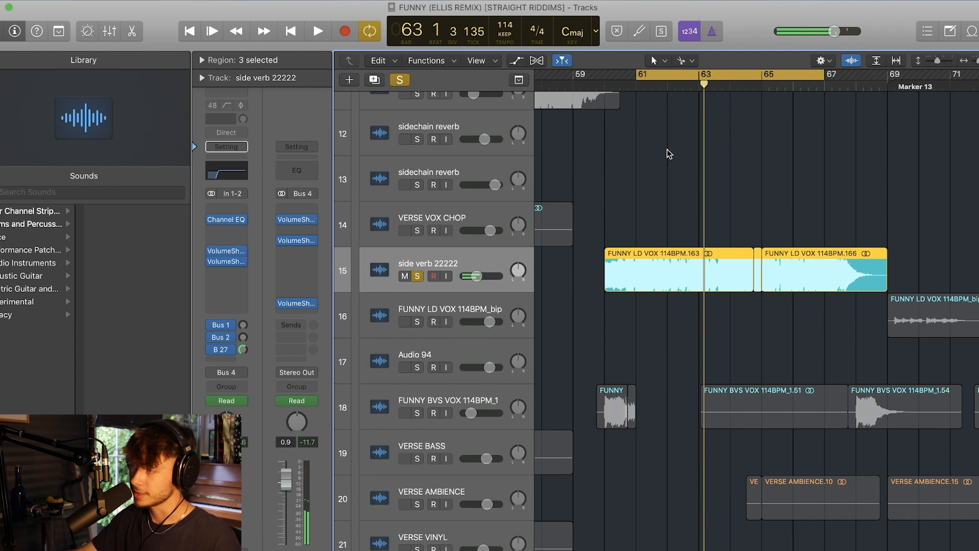
Step: Clear the solo, turn off cycling and play the full arrangement from bar 61
drag(936, 63, 928, 61)
key(space)
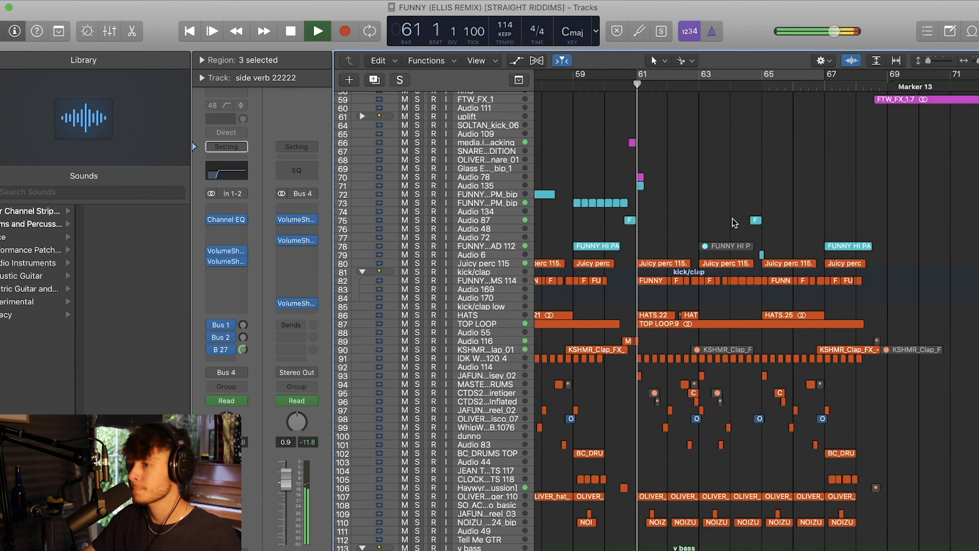
scroll(733, 207, up, 15)
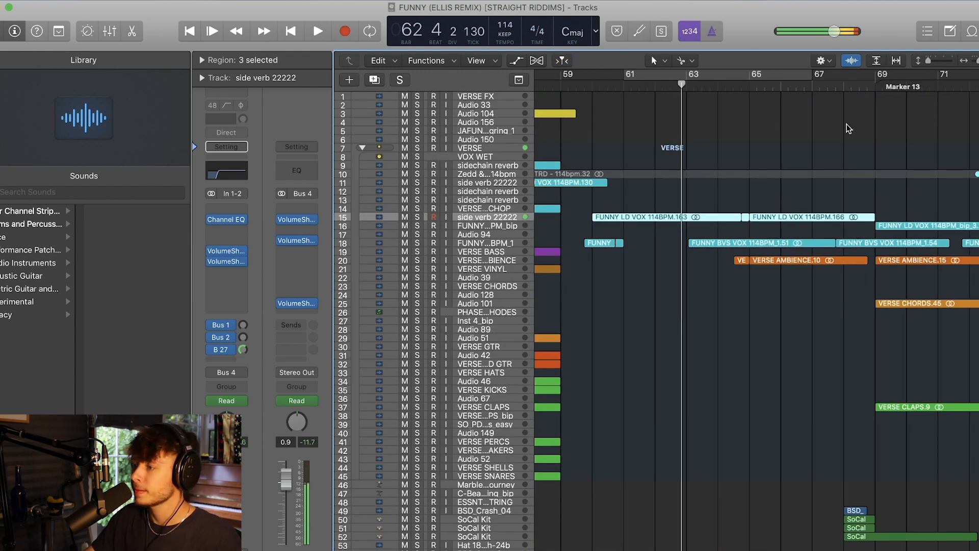
Step: Set a cycle range starting at bar 68 and play the full mix while reviewing the tracks of that section
scroll(841, 143, down, 15)
scroll(824, 184, right, 6)
drag(654, 76, 975, 76)
key(space)
scroll(768, 271, down, 2)
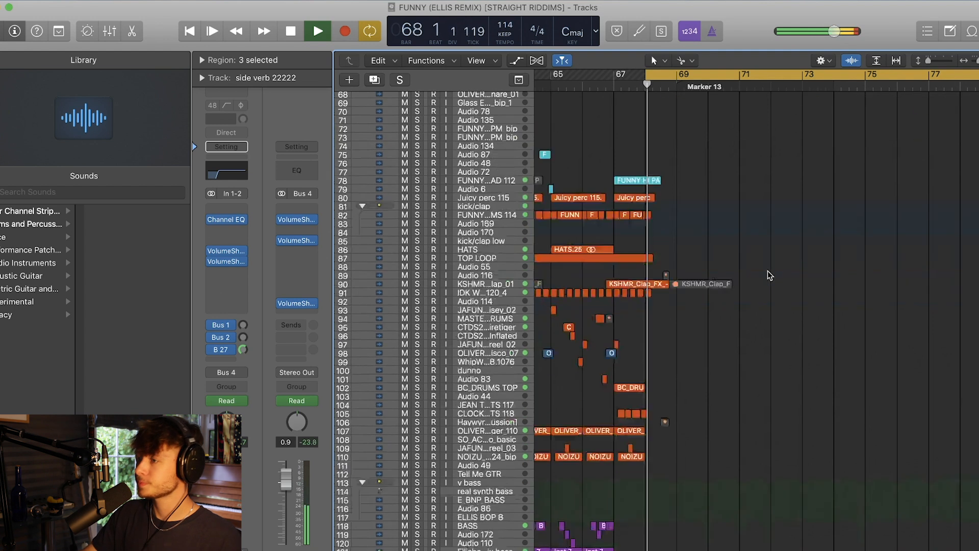
scroll(768, 274, down, 15)
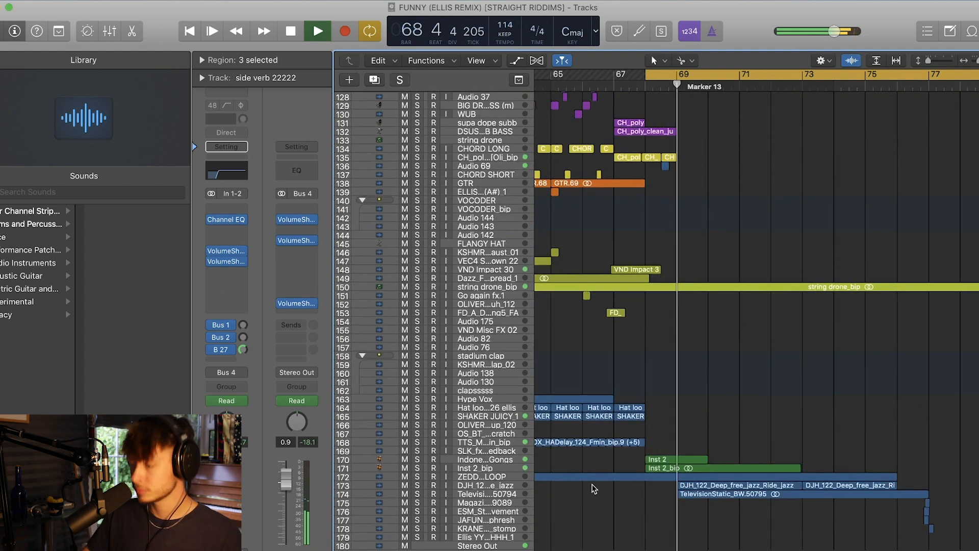
Step: Solo the SLK_fx feedback through DJH jazz ride tracks and play them from bar 68
scroll(634, 445, right, 1)
drag(417, 456, 429, 483)
key(space)
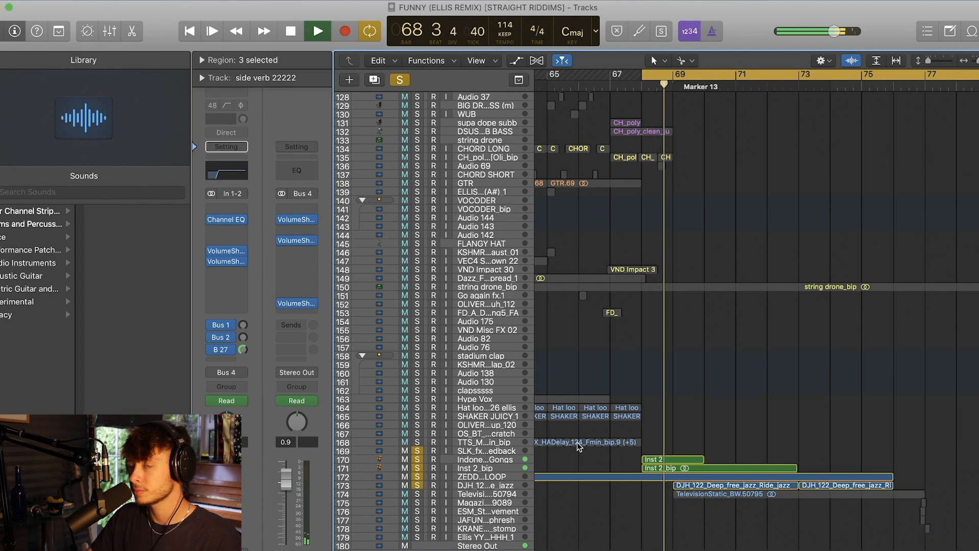
Step: Clear the solos, then solo the DJH jazz ride and TelevisionStatic tracks and select the TelevisionStatic track
click(402, 80)
click(418, 485)
click(417, 494)
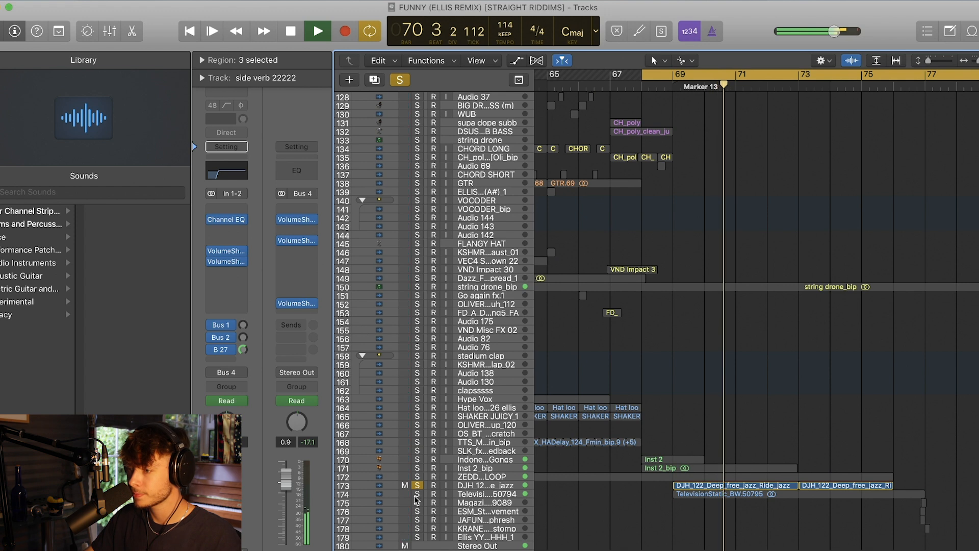
click(482, 495)
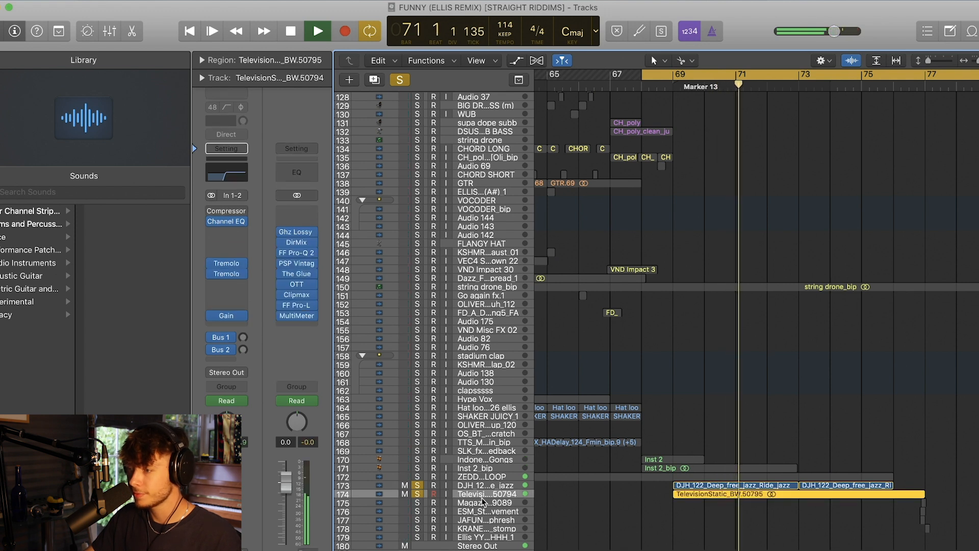
Step: Clear all solos and review the verse vocal, ambience, chord and clap tracks during full playback, then stop
click(400, 79)
scroll(771, 382, up, 15)
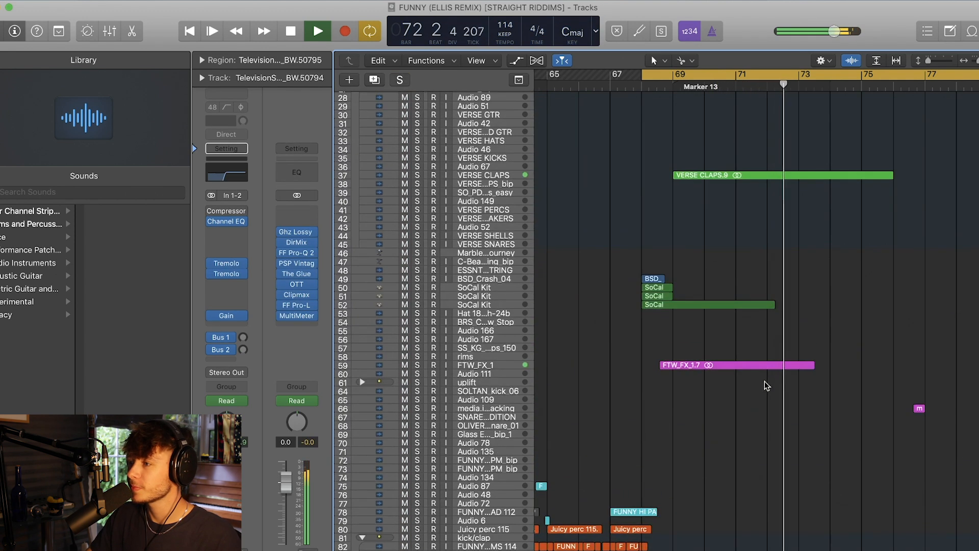
scroll(755, 387, up, 5)
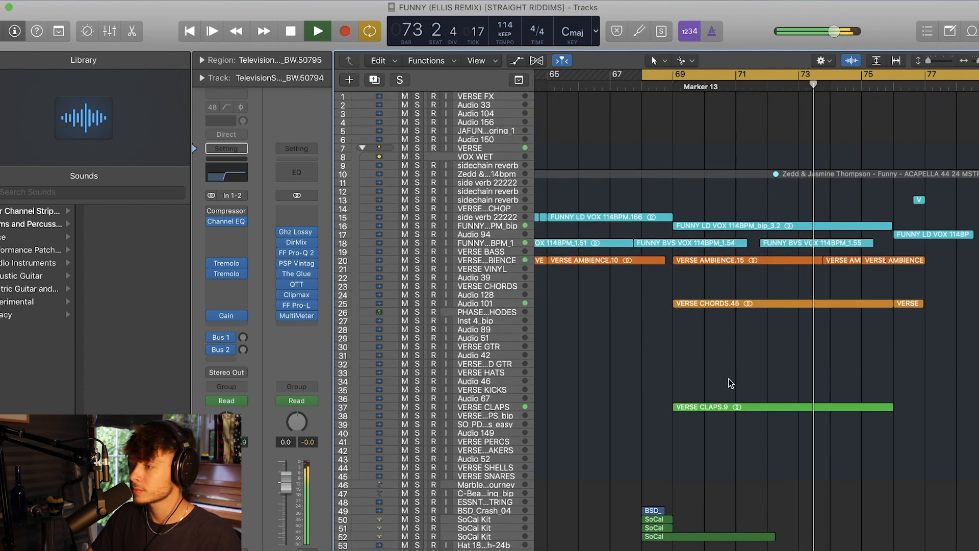
scroll(734, 380, down, 3)
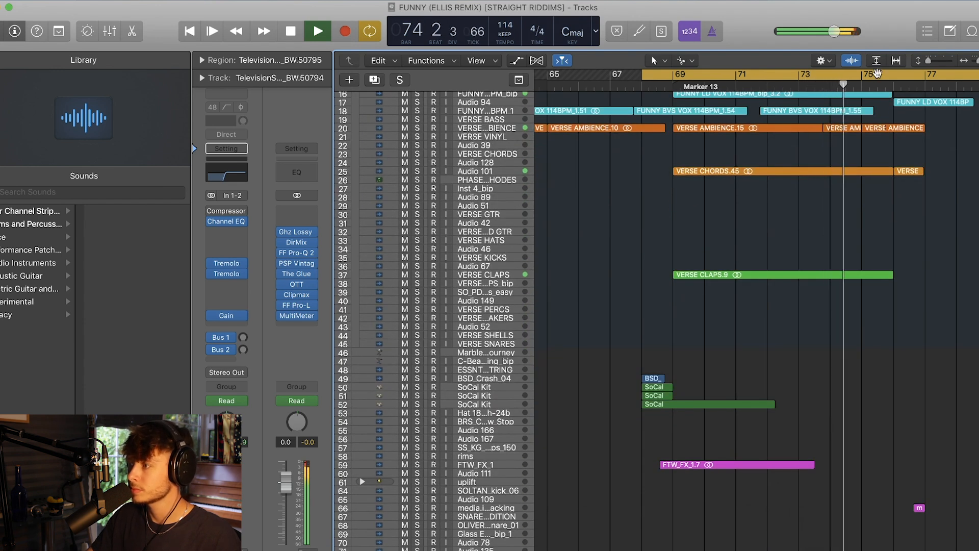
scroll(816, 255, up, 5)
key(space)
Step: Place the playhead at bar 69 beat 3, solo the FUNNY LD VOX 114BPM_bip track and show its H-Delay Mix automation
click(688, 82)
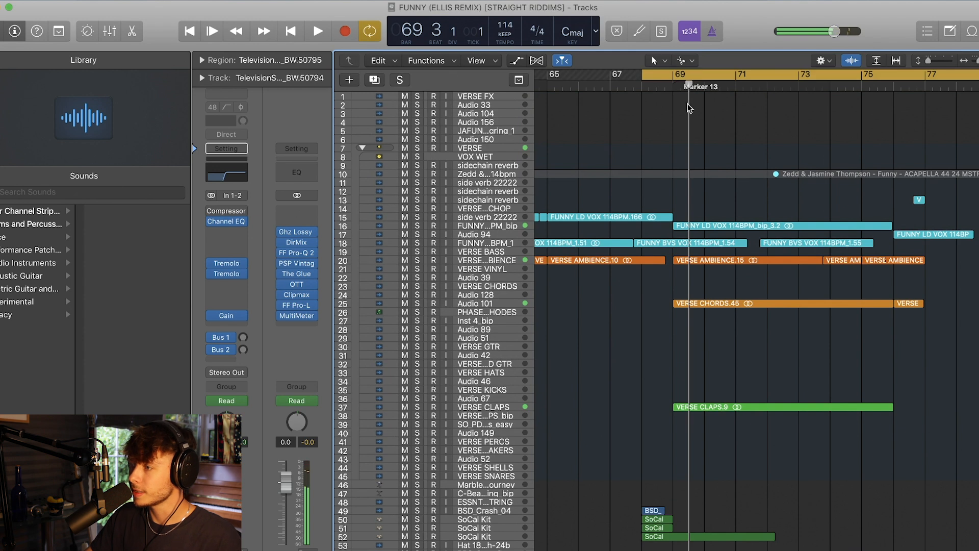
drag(929, 61, 936, 61)
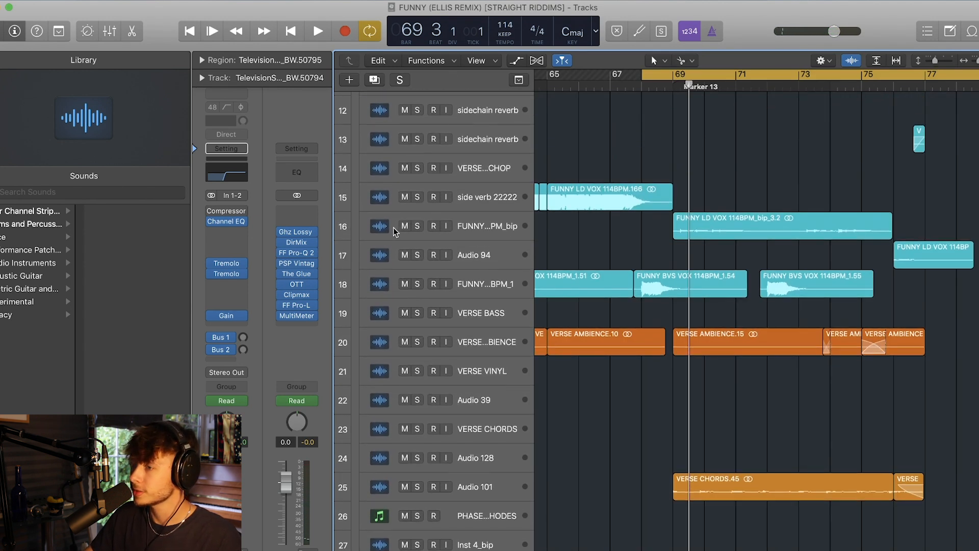
click(417, 226)
click(504, 228)
key(a)
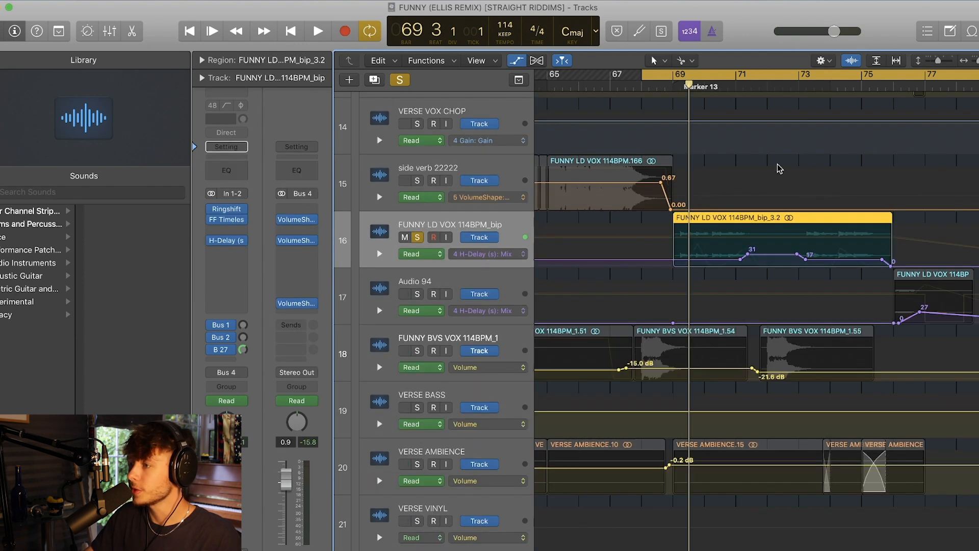
click(497, 253)
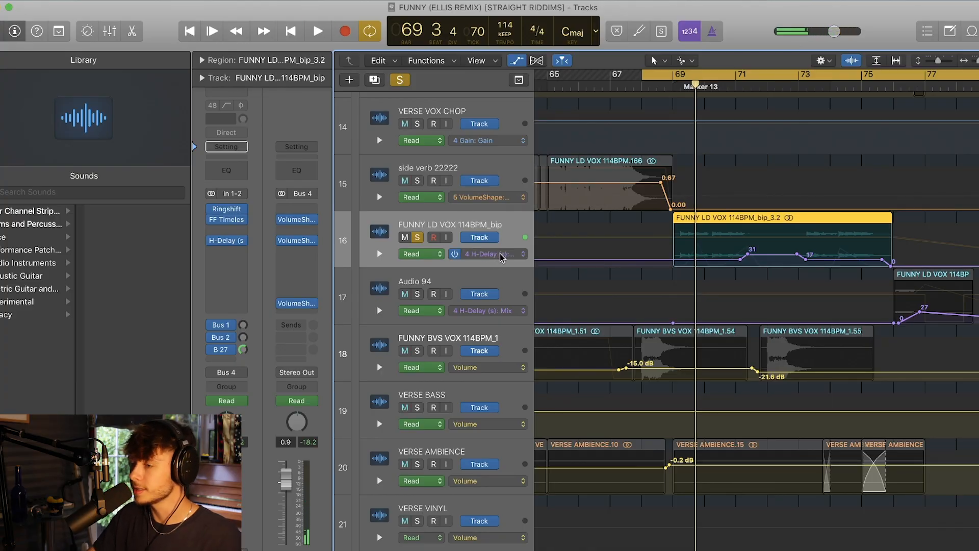
Step: Insert a bypassed Vocal Transformer below H-Delay on the soloed lead vocal track
click(239, 266)
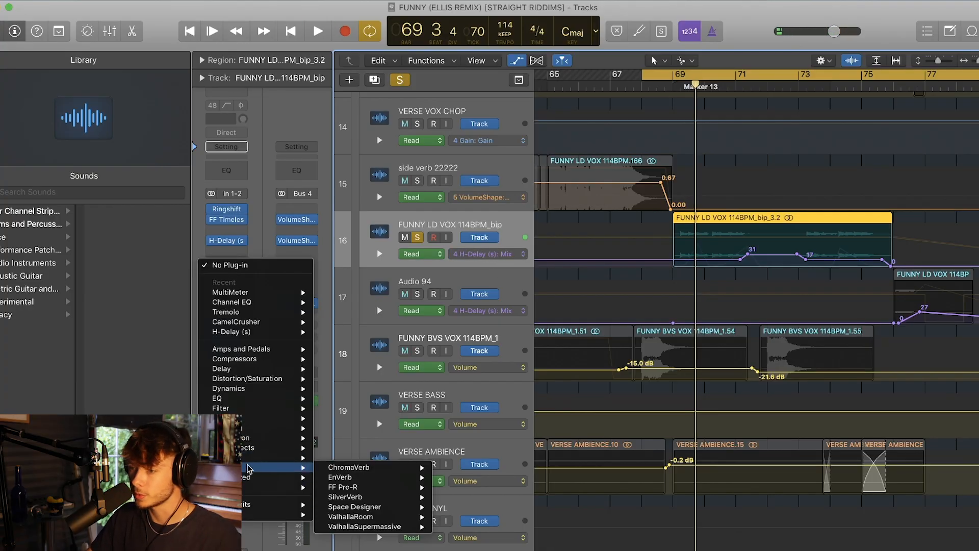
mouse_move(249, 463)
click(334, 478)
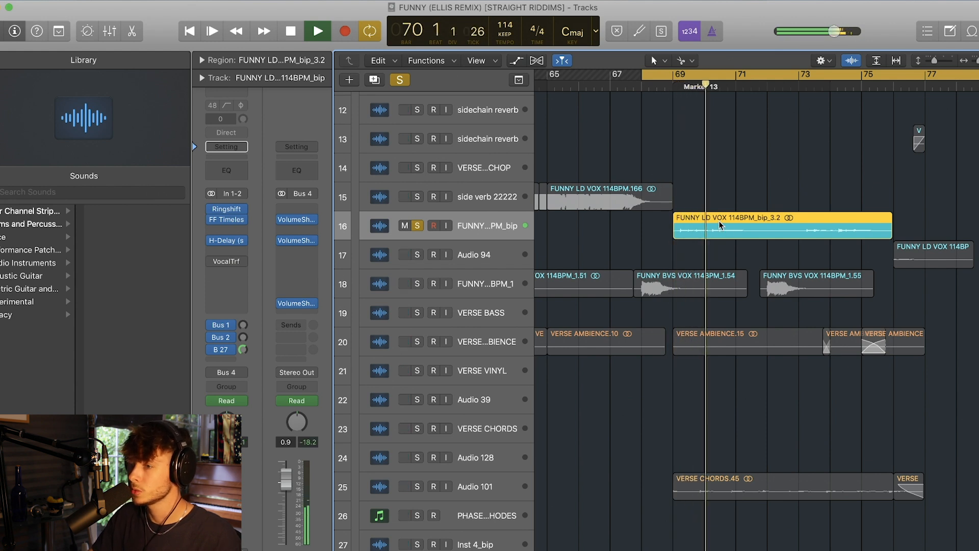
Step: Inspect the Ringshifter and FF Timeless 2 settings on the lead vocal track while it plays, closing each plug-in window
click(226, 210)
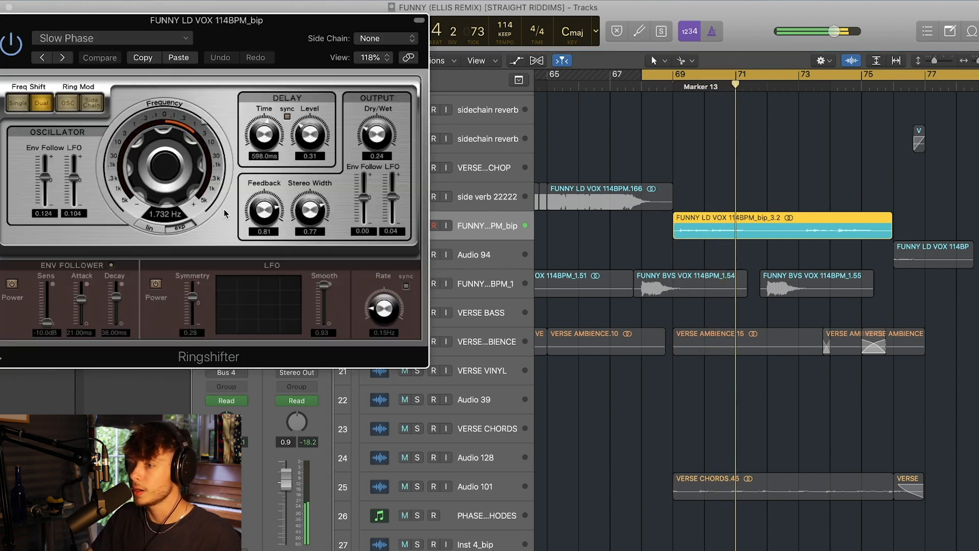
drag(30, 34, 198, 64)
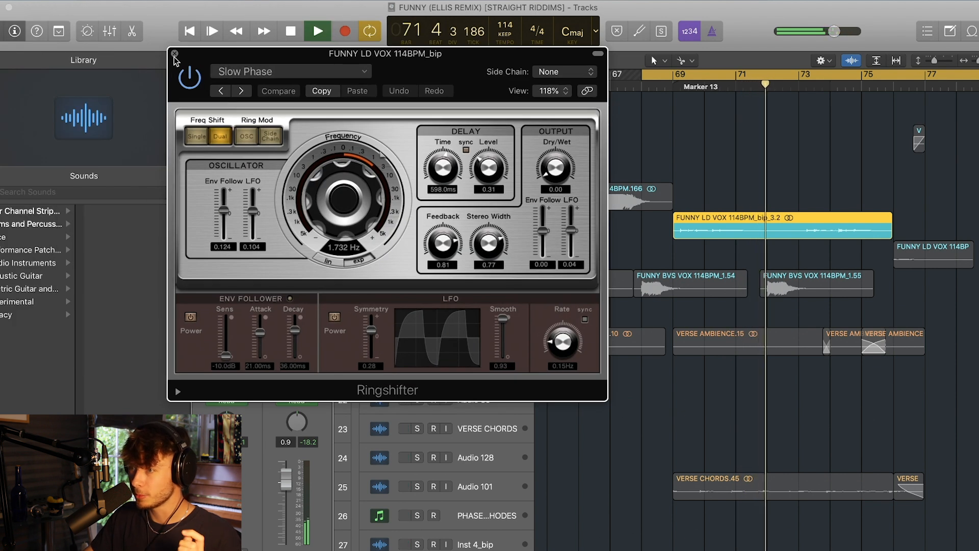
click(175, 53)
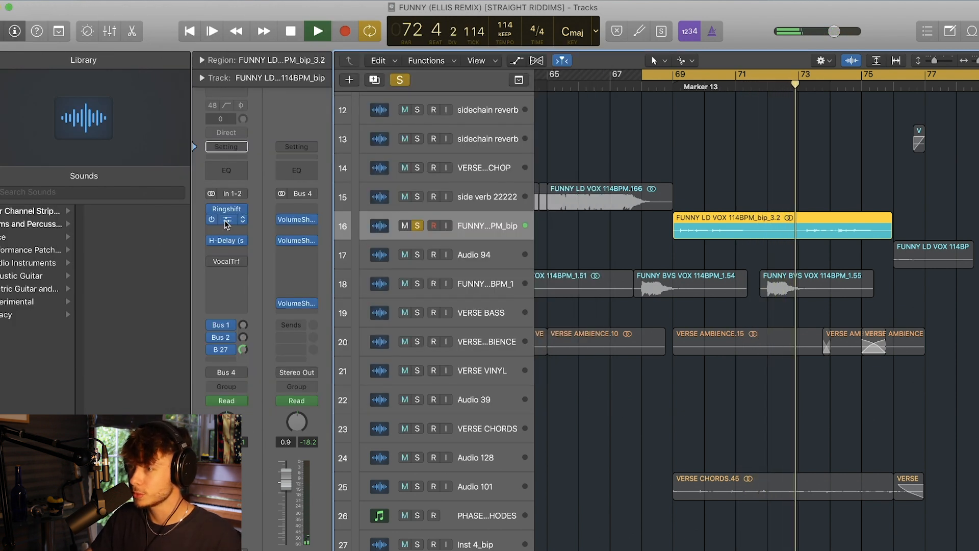
click(226, 223)
drag(33, 17, 208, 45)
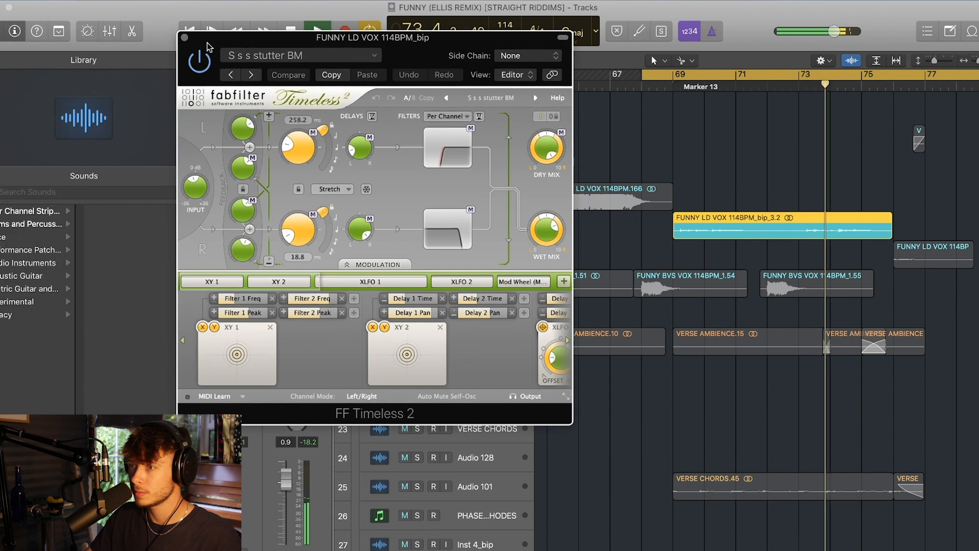
click(184, 37)
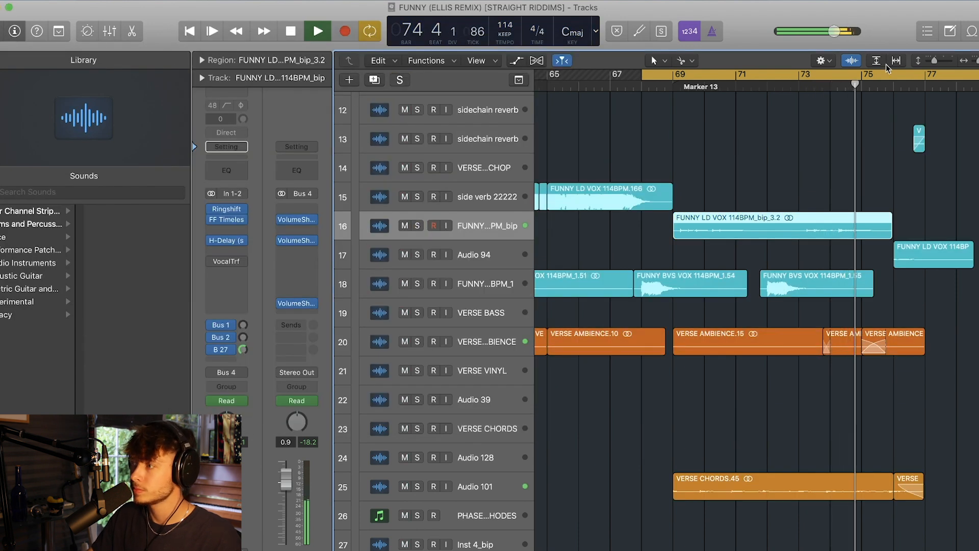
Step: Turn off cycling and play on to bar 77 while reviewing the lowest tracks of the arrangement
click(887, 78)
drag(934, 60, 928, 61)
scroll(892, 180, down, 17)
scroll(910, 179, down, 8)
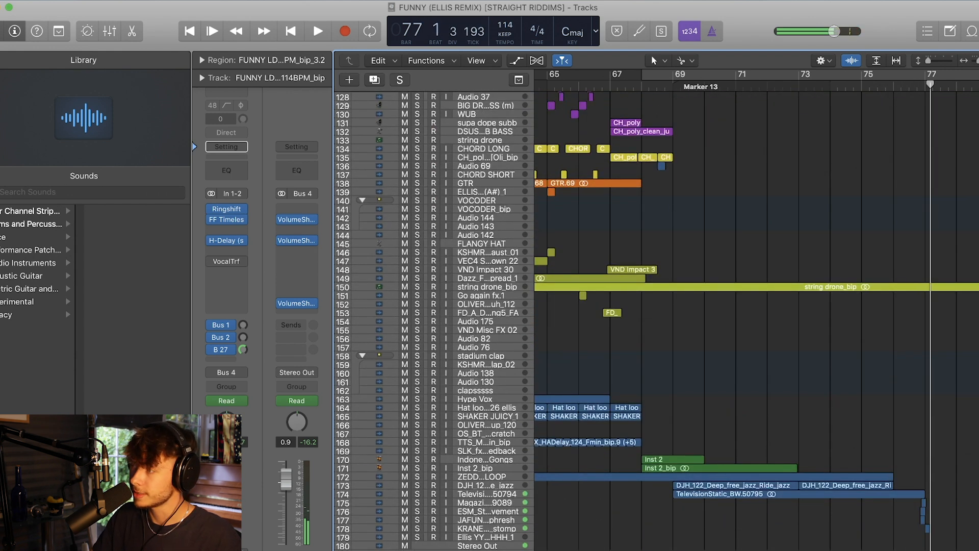
Step: Solo the TelevisionStatic through KRANE stomp tracks and play their short effect hits around bar 77
drag(977, 61, 978, 61)
scroll(771, 335, right, 20)
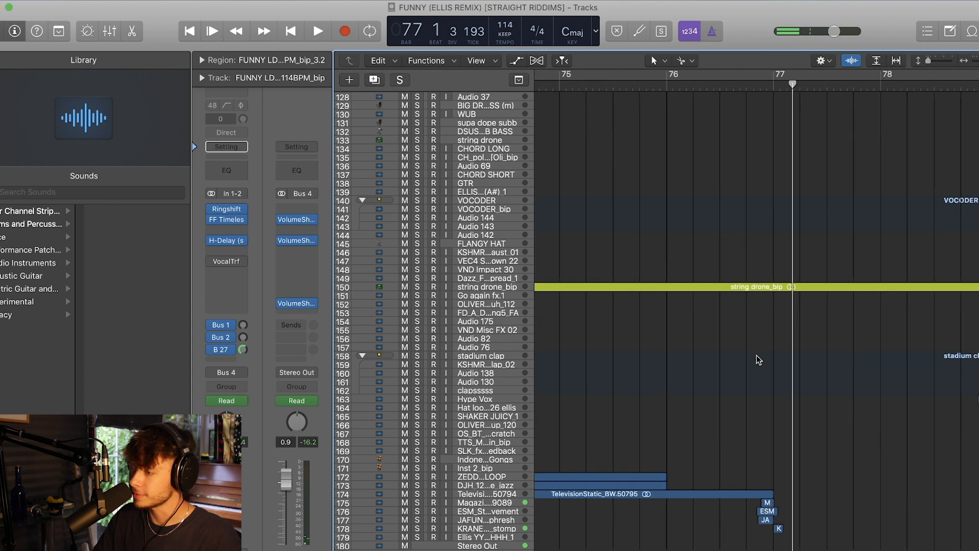
scroll(759, 358, left, 1)
drag(417, 493, 415, 529)
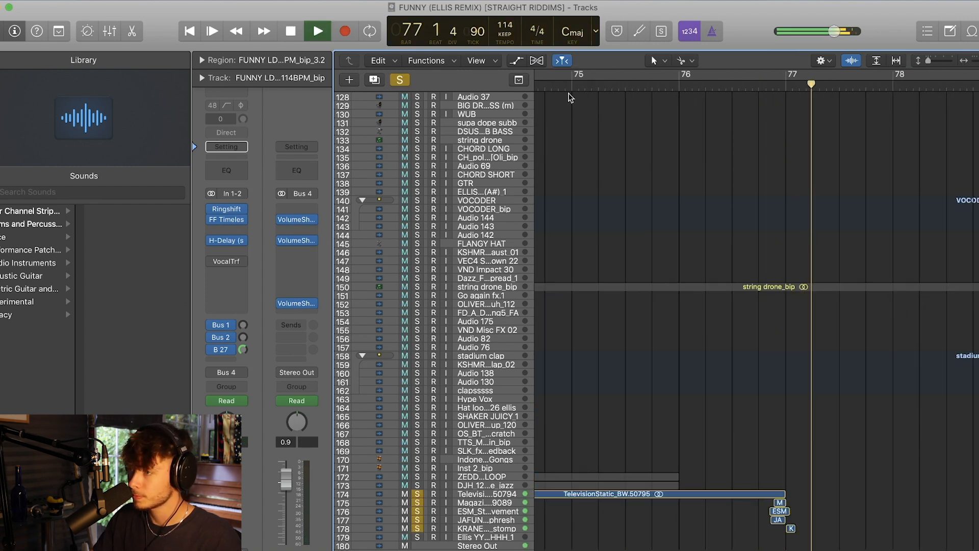
Step: Clear all solos and go back through the earlier arrangement to the drum and bass tracks around bars 29 to 45
click(401, 81)
scroll(673, 167, up, 20)
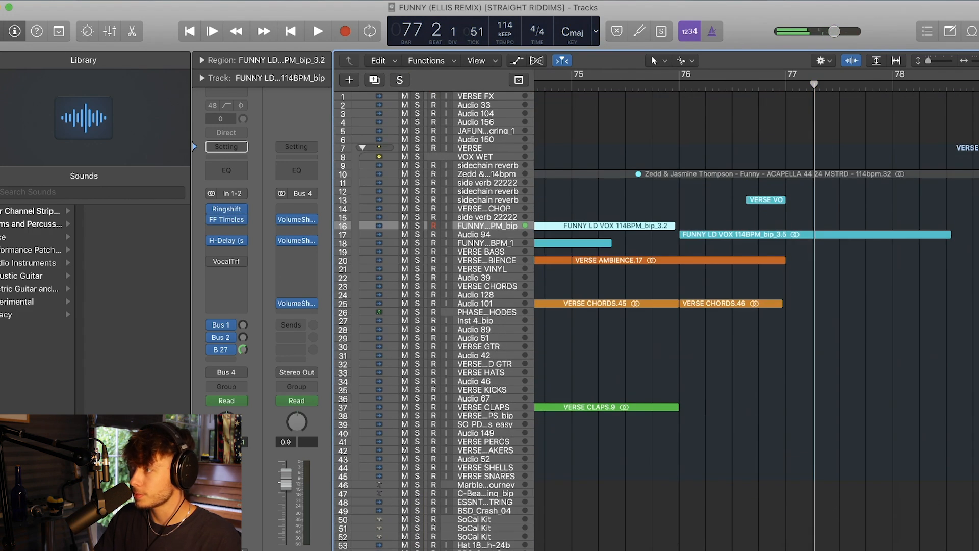
scroll(794, 153, down, 6)
scroll(767, 161, left, 20)
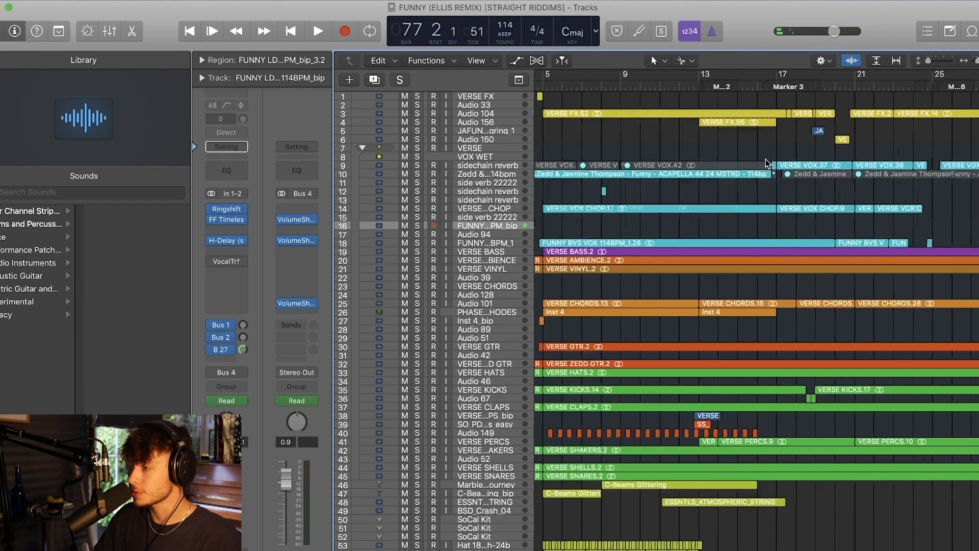
scroll(767, 157, down, 7)
scroll(766, 159, down, 10)
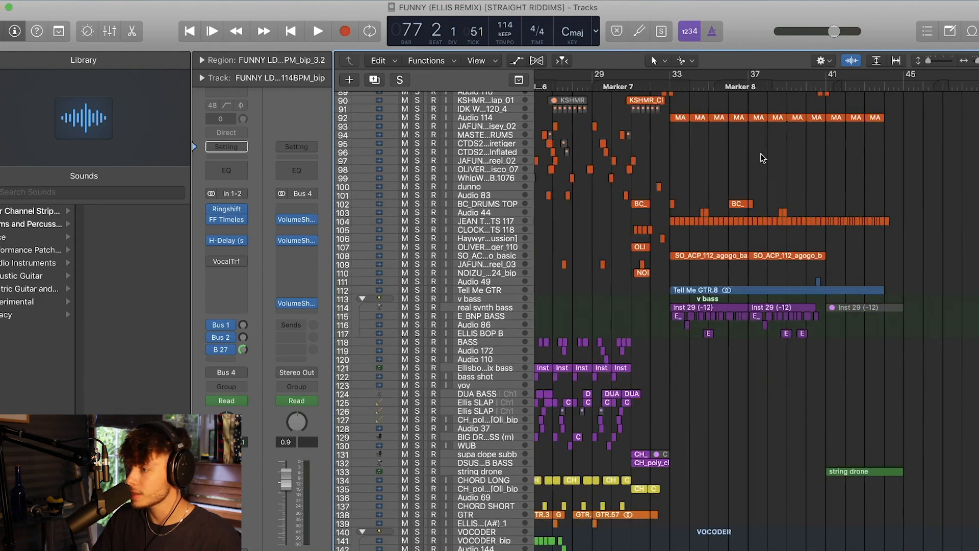